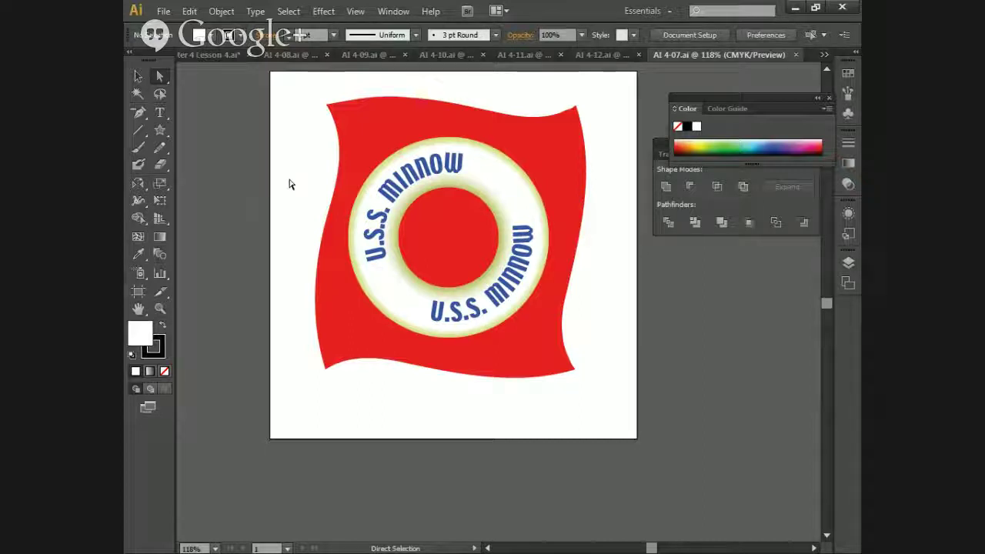
Step: Try moving the red center circle off the life ring, and undo the move
{"action": "left_click_drag", "start_coordinate": [480, 237], "coordinate": [553, 322]}
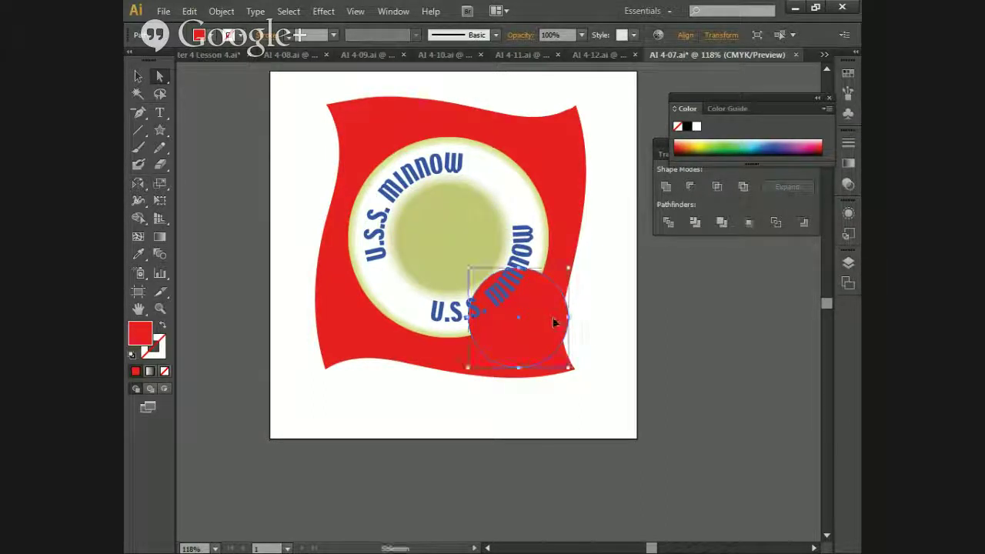
{"action": "key", "text": "ctrl+z"}
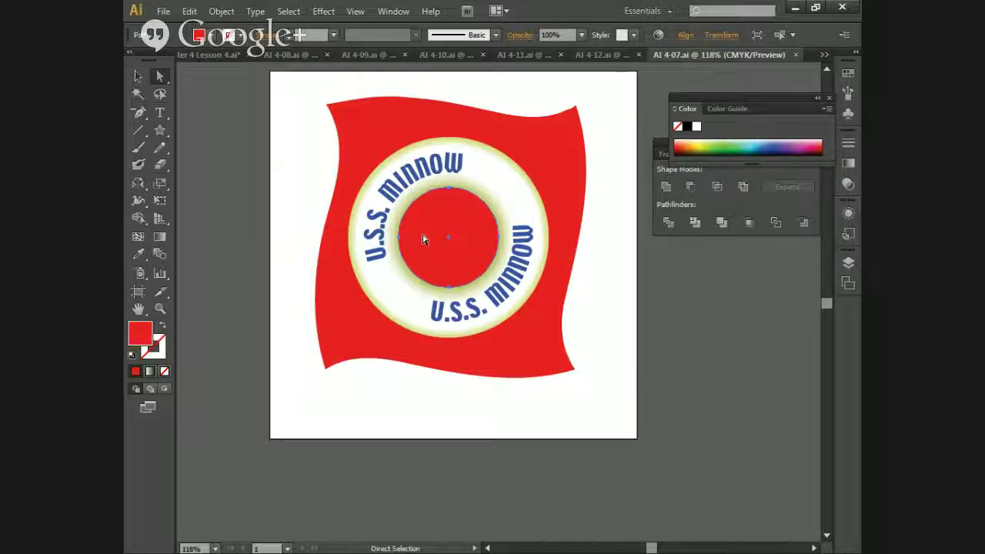
Step: Fill the wavy red flag behind the life ring with the teal-to-navy gradient swatch
{"action": "left_click", "coordinate": [569, 135]}
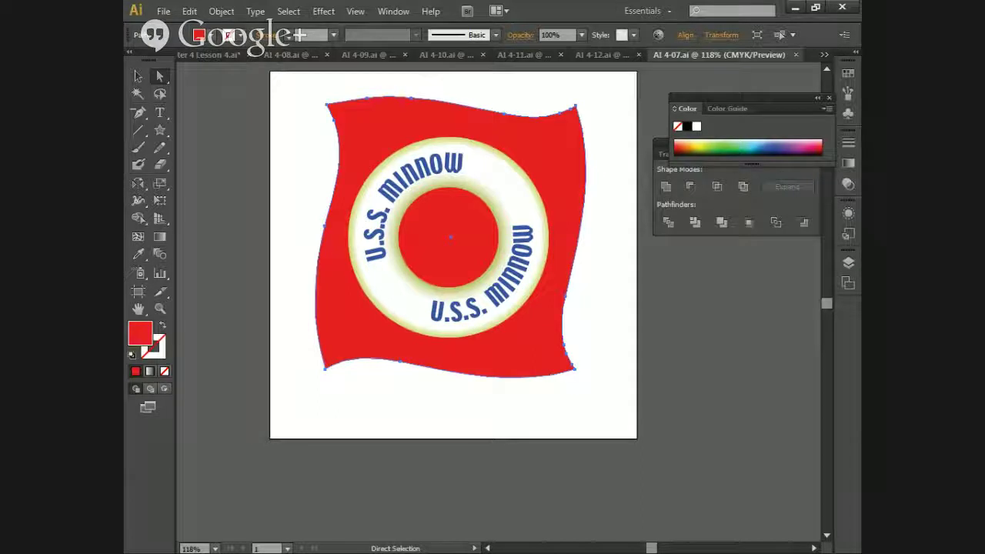
{"action": "left_click_drag", "start_coordinate": [666, 149], "coordinate": [670, 352]}
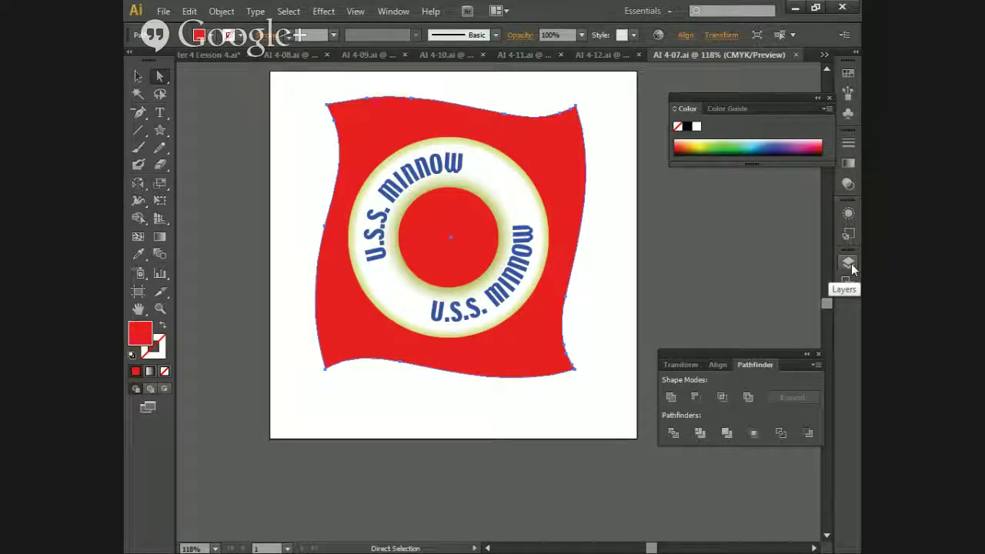
{"action": "left_click", "coordinate": [847, 73]}
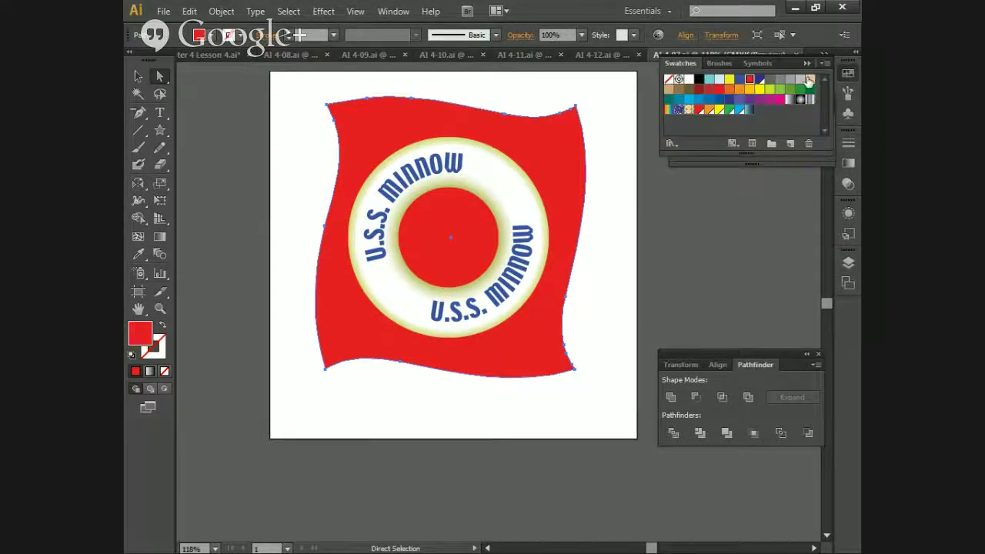
{"action": "left_click", "coordinate": [747, 112]}
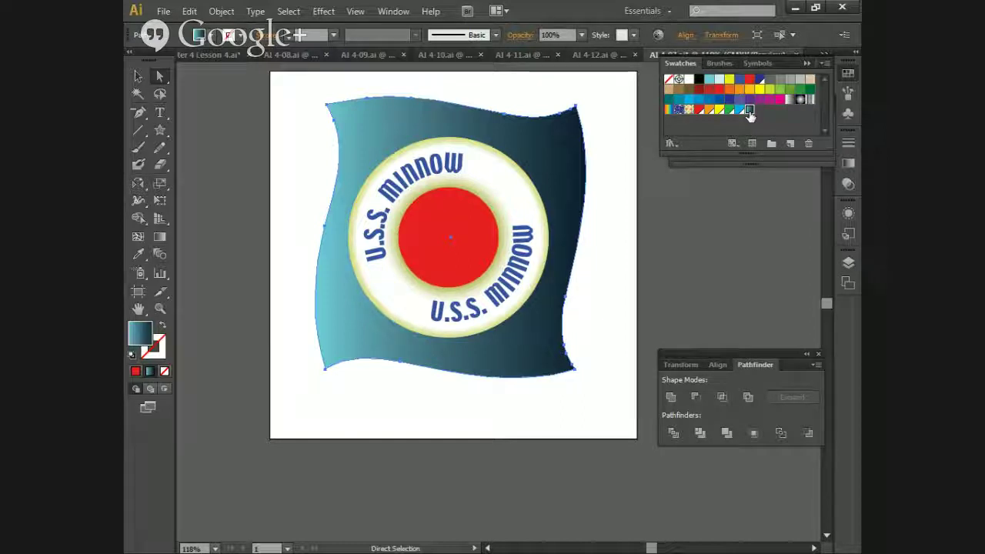
Step: Try the teal-to-navy gradient as the center circle's fill, and return the circle to solid red
{"action": "left_click", "coordinate": [451, 265]}
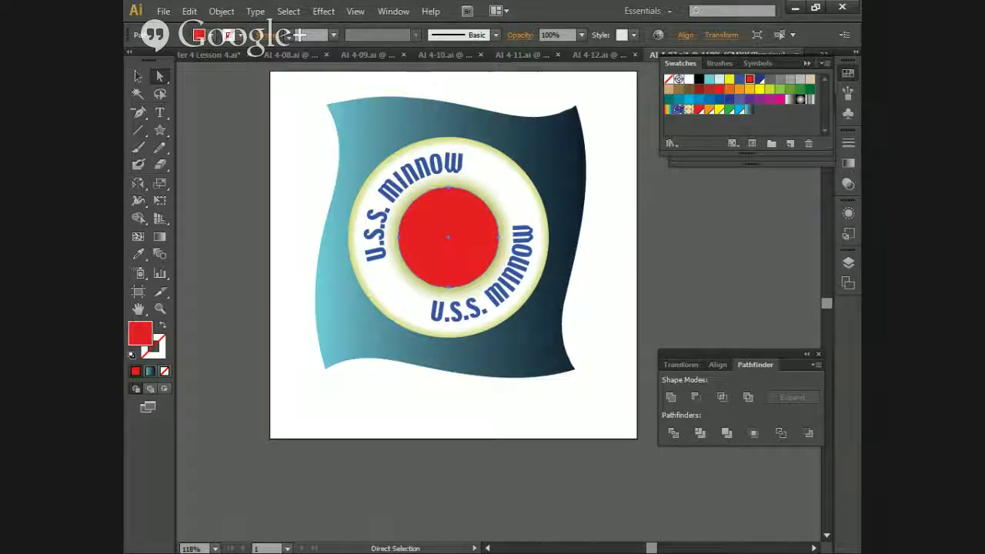
{"action": "left_click", "coordinate": [749, 109]}
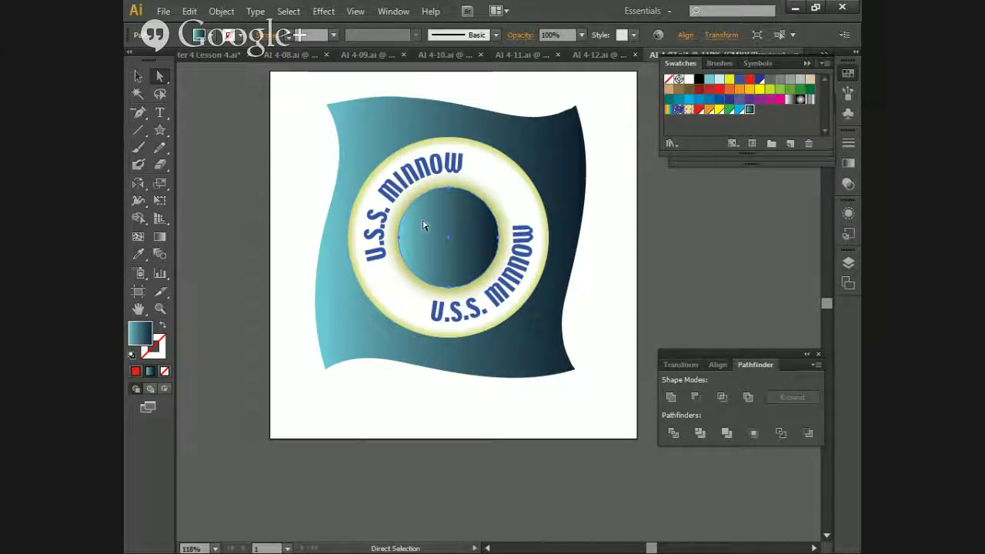
{"action": "left_click", "coordinate": [423, 103], "text": "shift"}
{"action": "mouse_move", "coordinate": [451, 221]}
{"action": "left_mouse_down"}
{"action": "mouse_move", "coordinate": [482, 216]}
{"action": "mouse_move", "coordinate": [447, 220]}
{"action": "mouse_move", "coordinate": [456, 234]}
{"action": "left_mouse_up"}
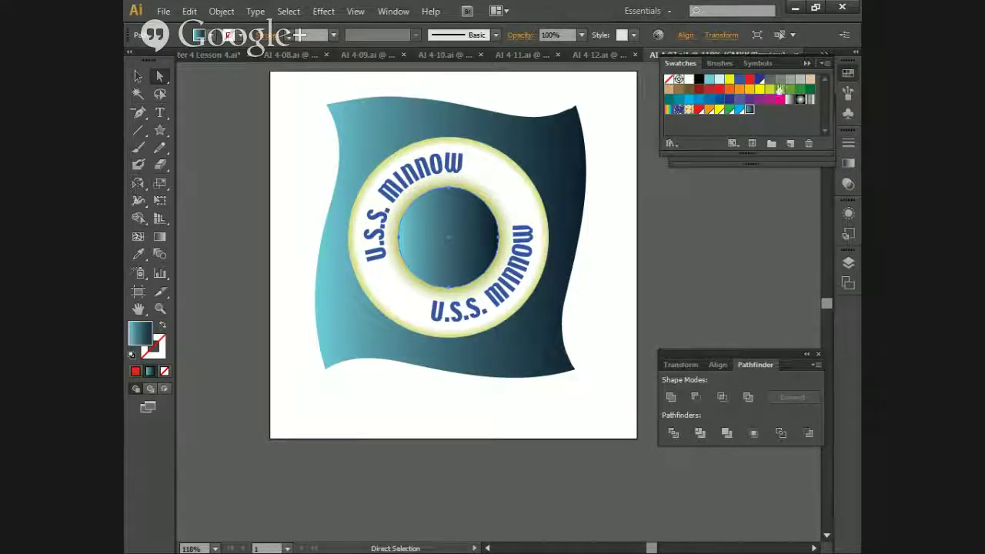
{"action": "left_click", "coordinate": [749, 79]}
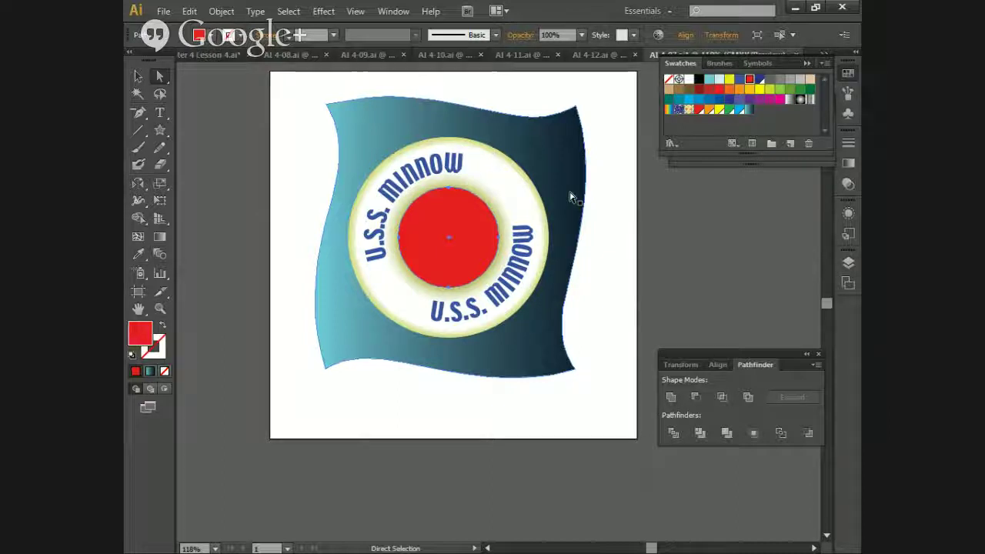
Step: Make a compound path from the large white ring circle and the red center circle
{"action": "left_click", "coordinate": [520, 193]}
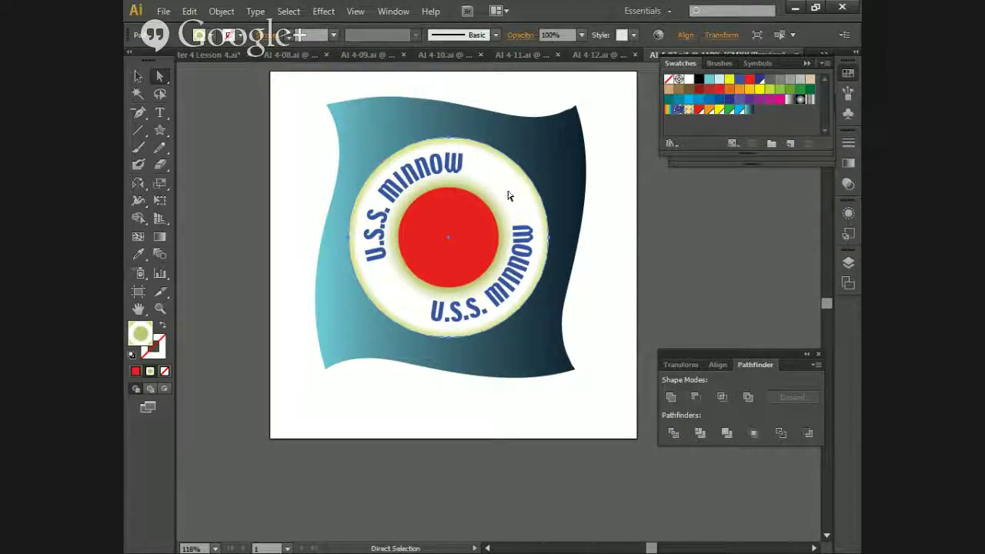
{"action": "left_click", "coordinate": [455, 228], "text": "shift"}
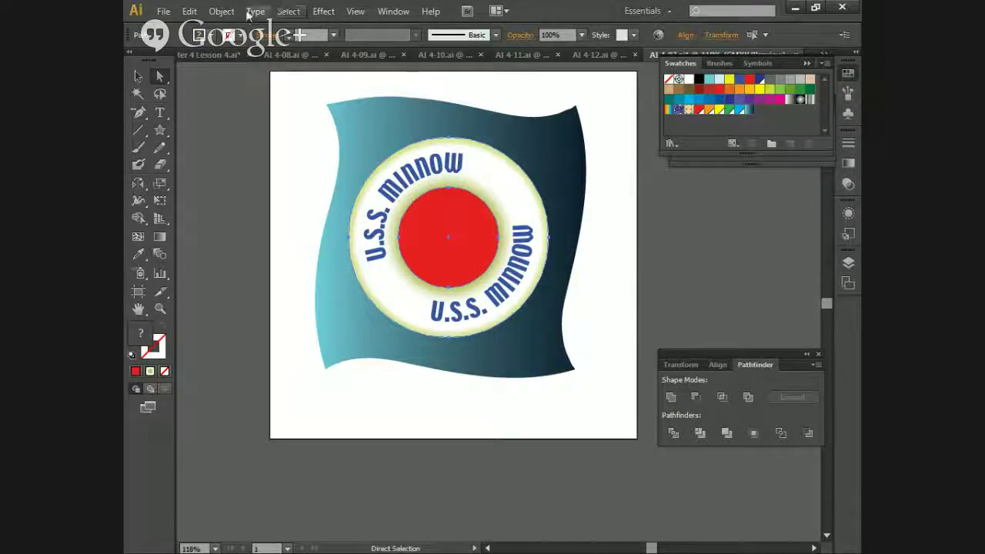
{"action": "left_click", "coordinate": [223, 12]}
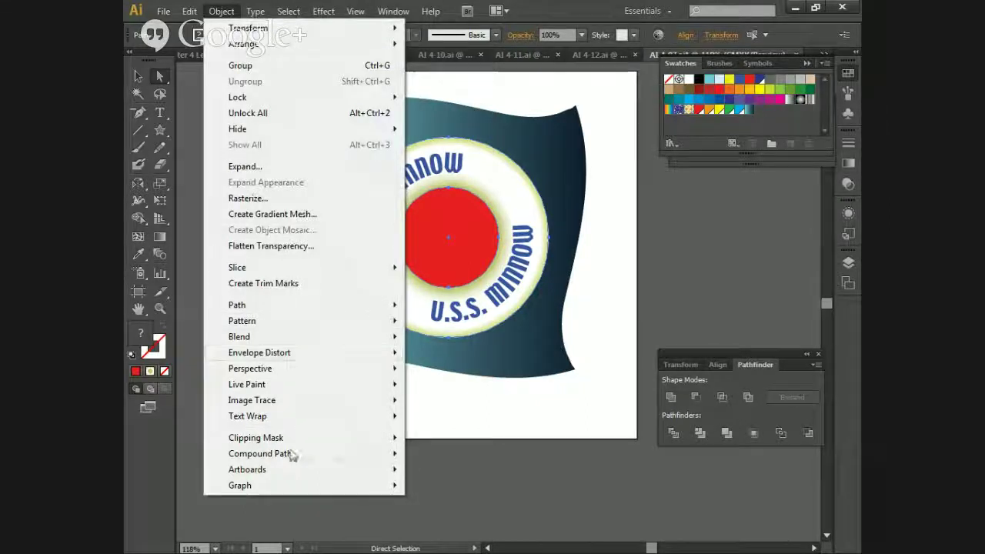
{"action": "mouse_move", "coordinate": [290, 459]}
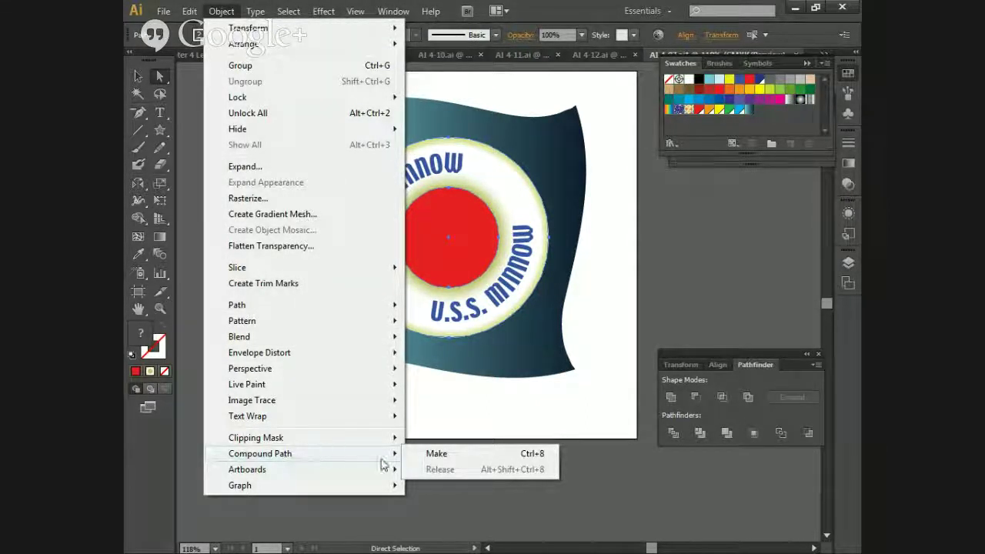
{"action": "left_click", "coordinate": [437, 454]}
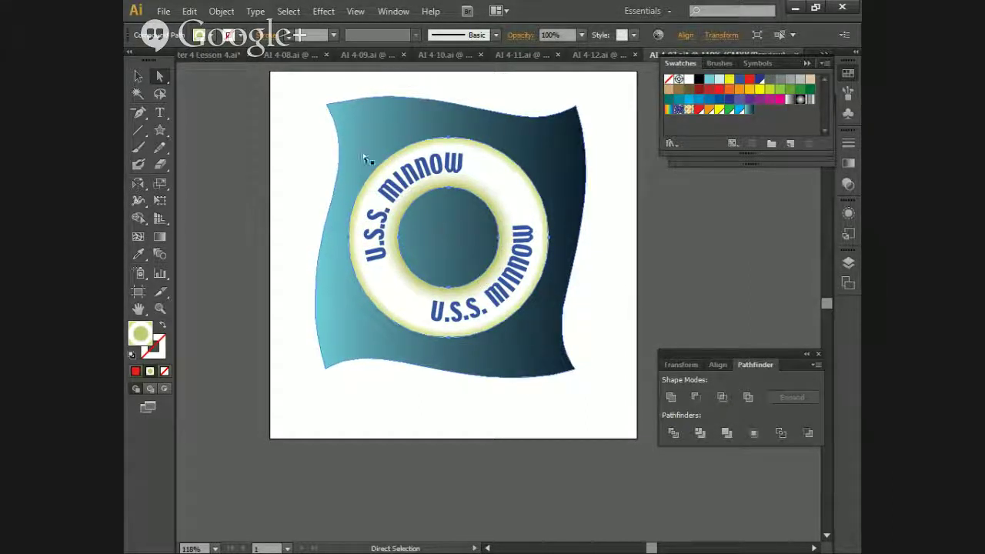
Step: Try moving the life ring across the flag to test its see-through center, and undo the moves
{"action": "left_click_drag", "start_coordinate": [486, 180], "coordinate": [625, 130]}
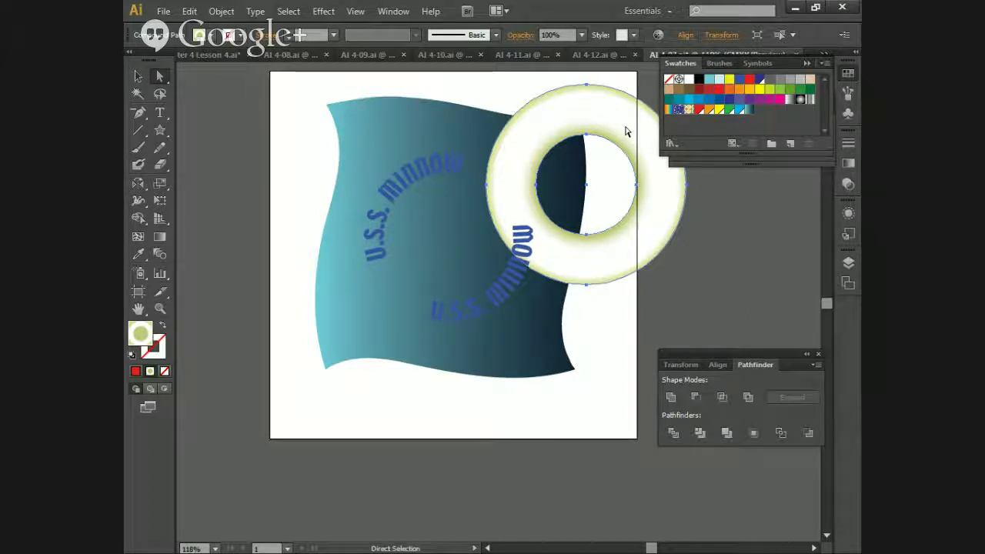
{"action": "key", "text": "v"}
{"action": "key", "text": "ctrl+z"}
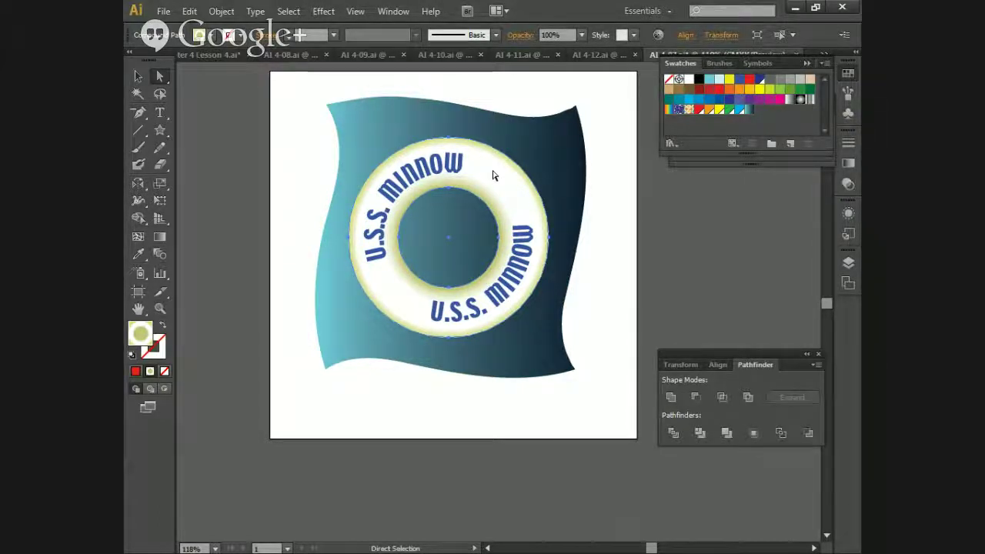
{"action": "left_click_drag", "start_coordinate": [493, 175], "coordinate": [609, 69]}
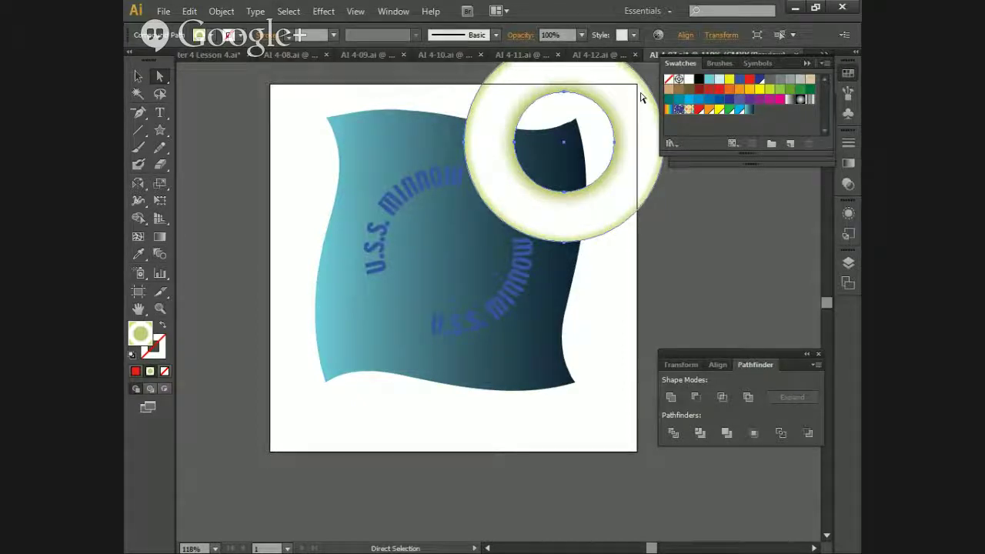
{"action": "left_click_drag", "start_coordinate": [608, 138], "coordinate": [545, 197]}
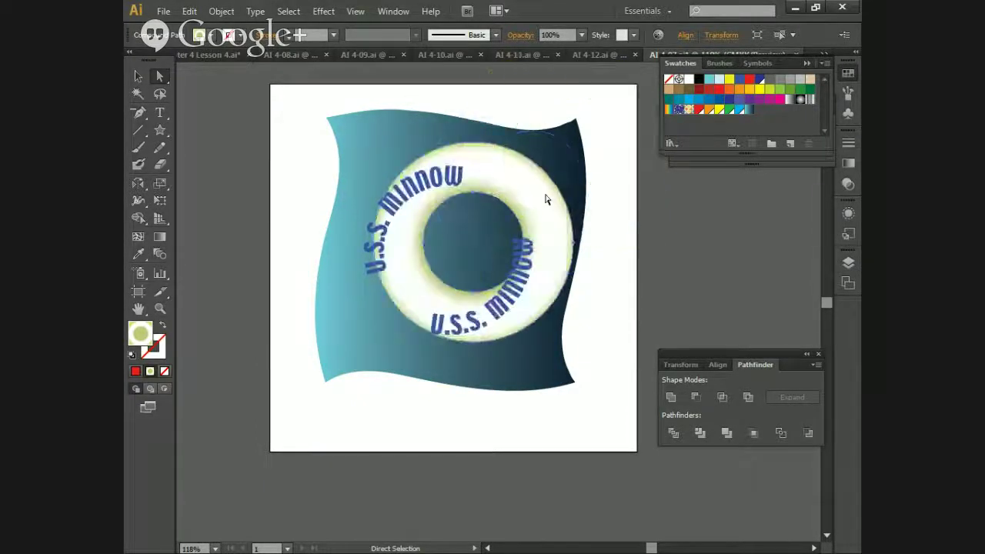
{"action": "key", "text": "v"}
{"action": "key", "text": "ctrl+z"}
{"action": "key", "text": "ctrl+shift+z"}
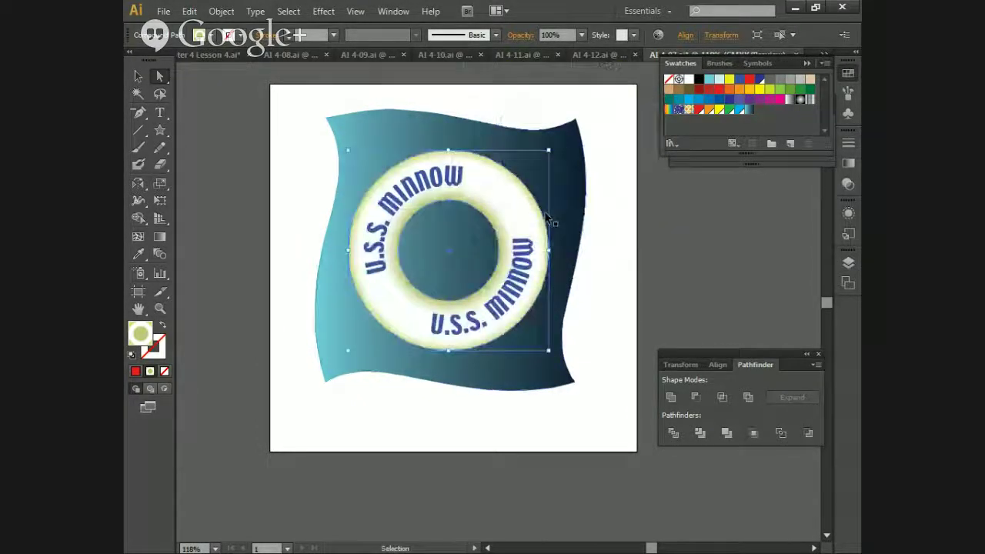
{"action": "key", "text": "a"}
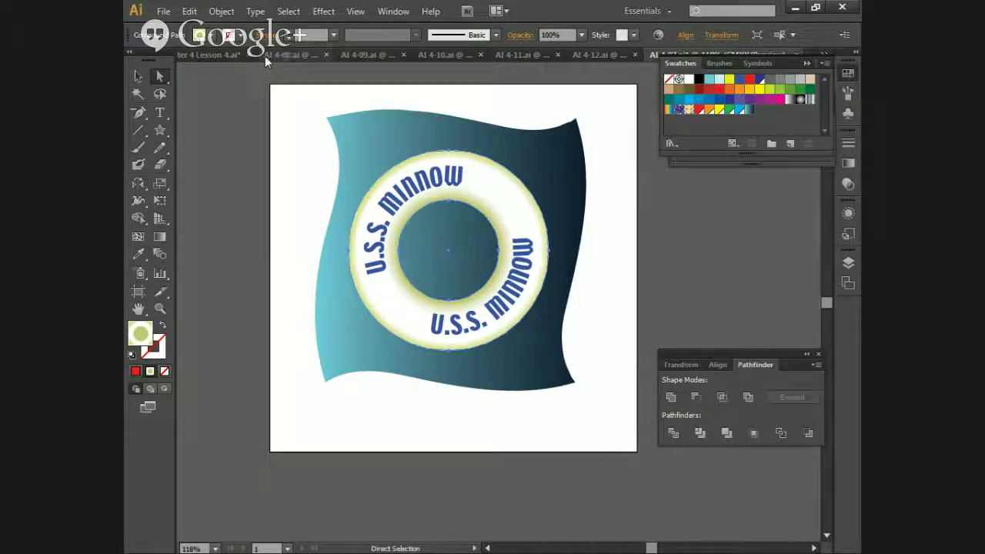
Step: Switch to AI 4-08.ai and make a compound path from the blue circle and its five yellow circles
{"action": "left_click", "coordinate": [294, 56]}
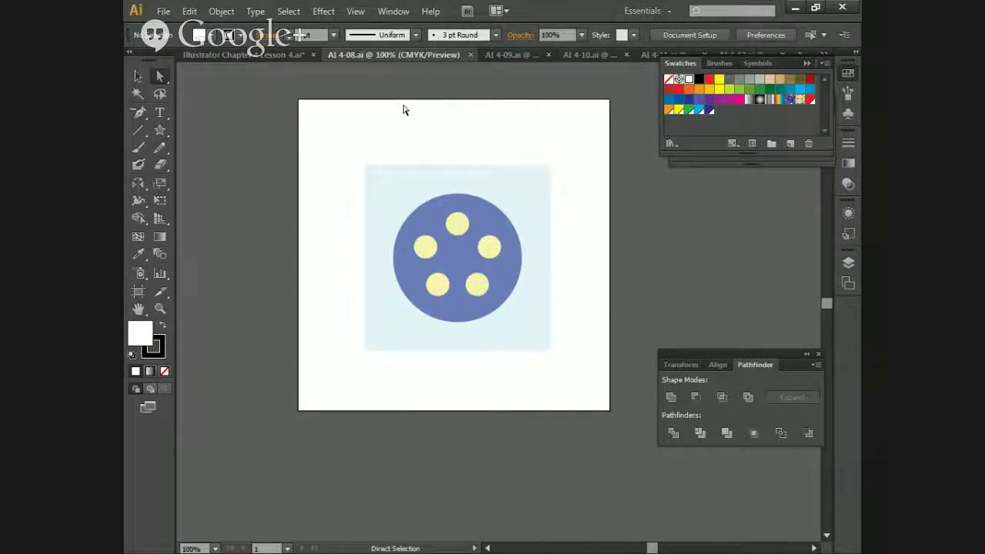
{"action": "left_click", "coordinate": [441, 194]}
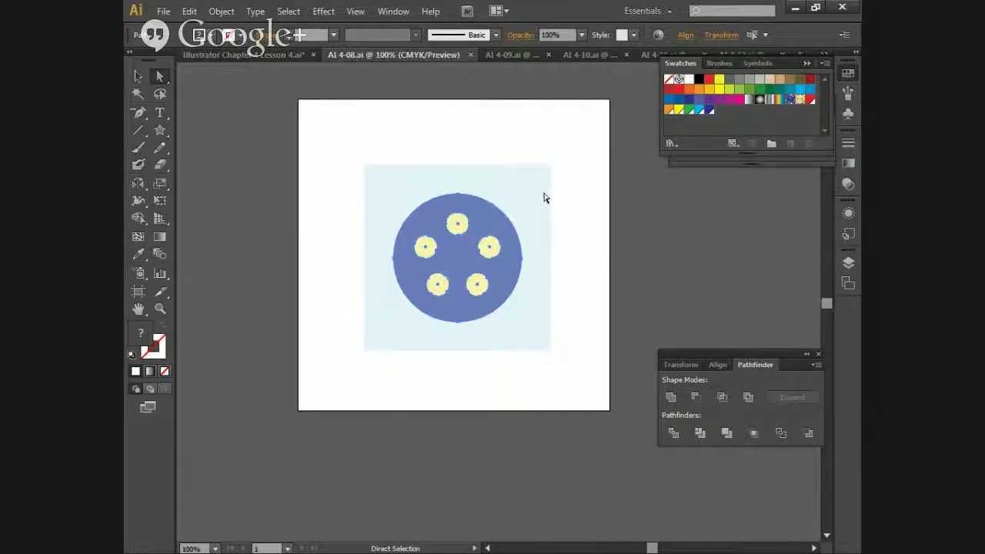
{"action": "left_click", "coordinate": [230, 14]}
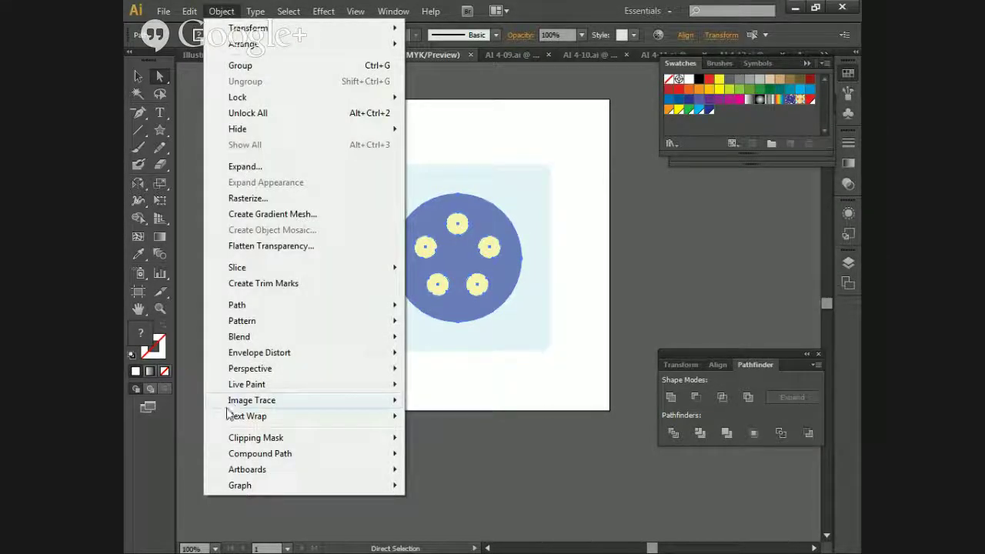
{"action": "mouse_move", "coordinate": [237, 462]}
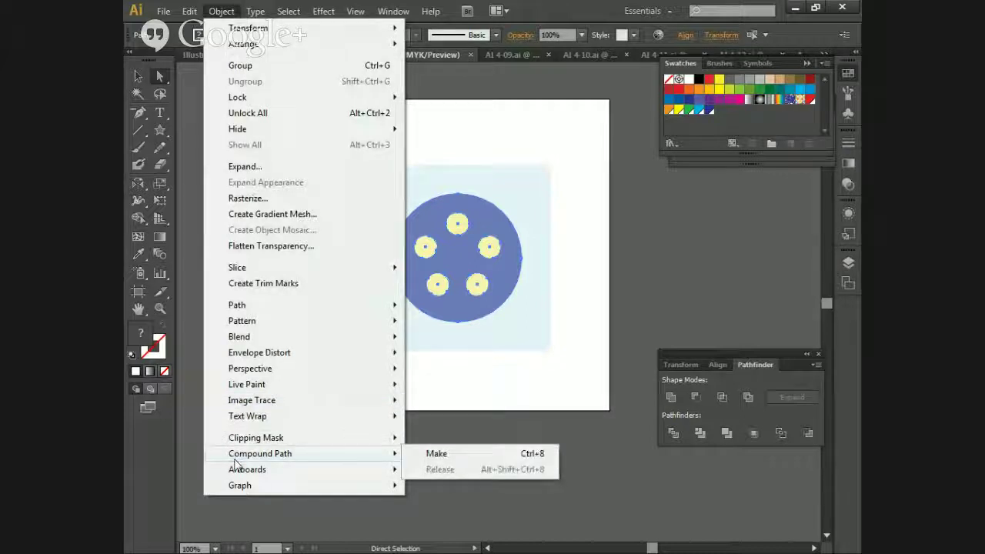
{"action": "left_click", "coordinate": [459, 456]}
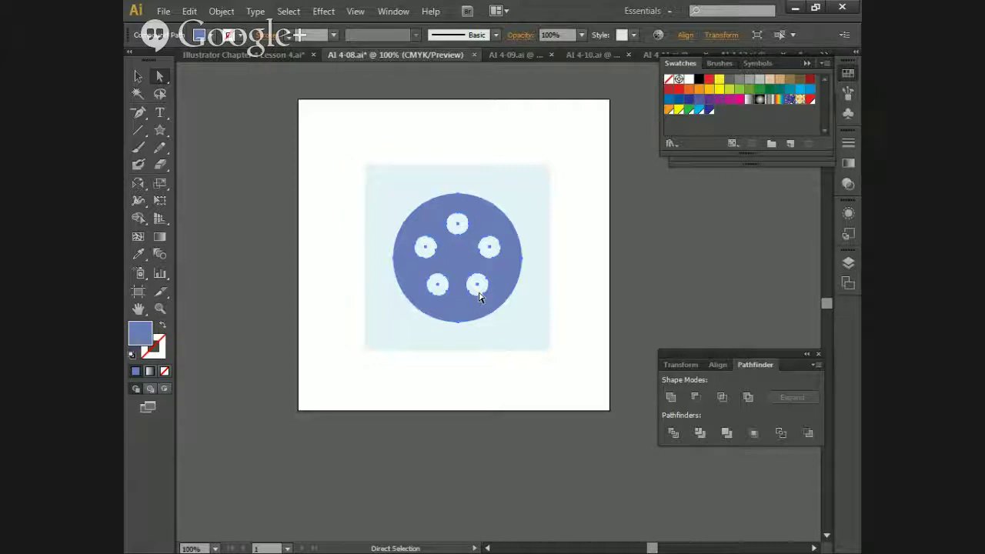
{"action": "left_click", "coordinate": [581, 275]}
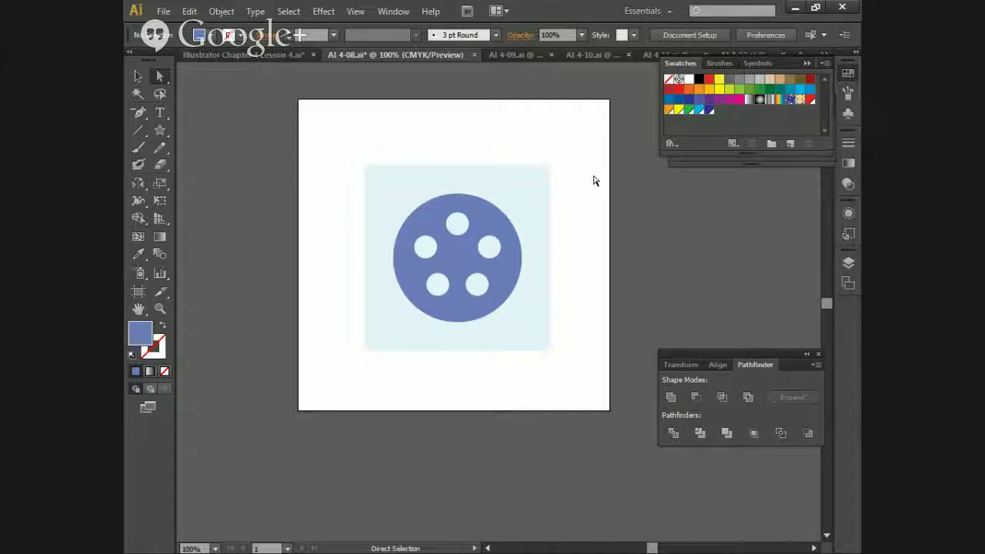
Step: Select only the large outer circle inside the blue compound path
{"action": "left_click", "coordinate": [519, 243]}
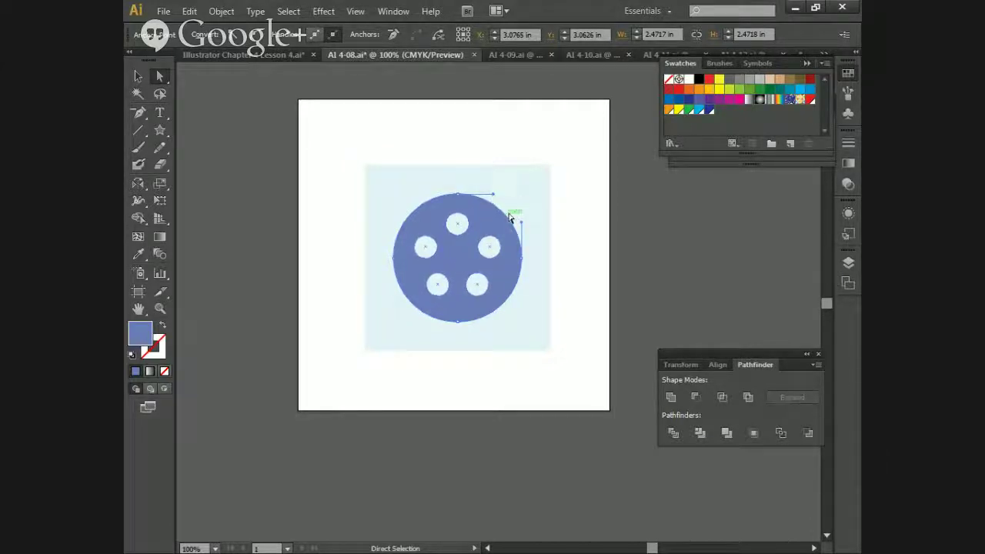
{"action": "left_click", "coordinate": [460, 264]}
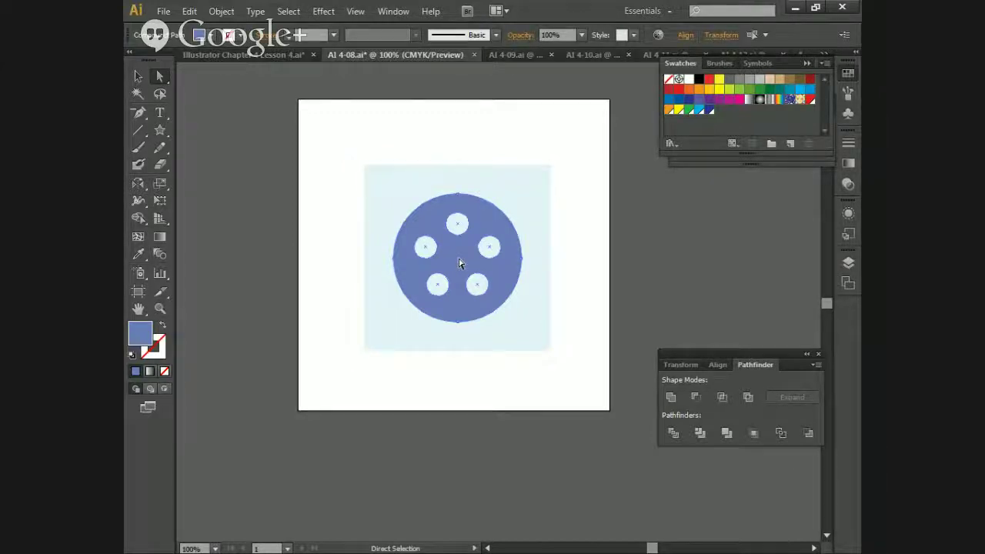
{"action": "left_click", "coordinate": [527, 257]}
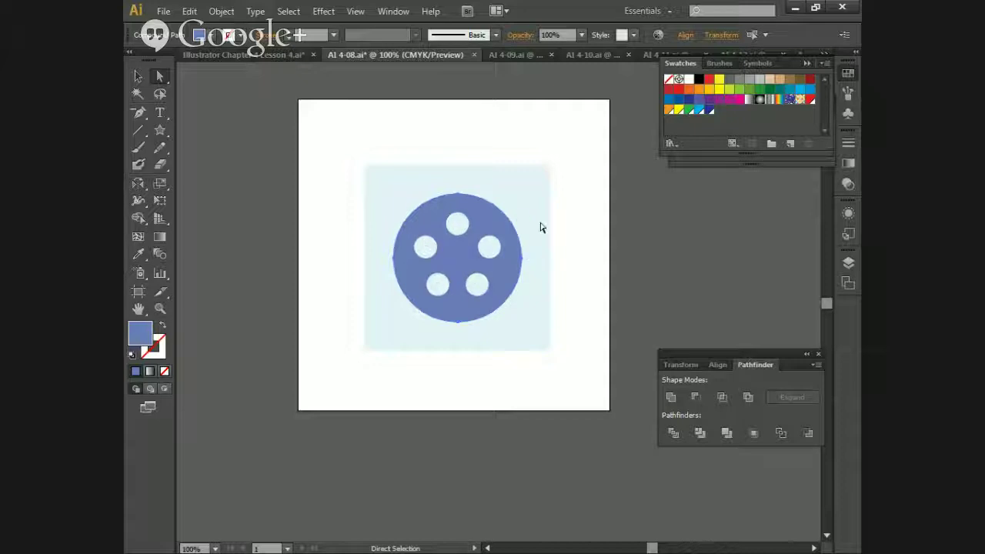
{"action": "left_click", "coordinate": [456, 226]}
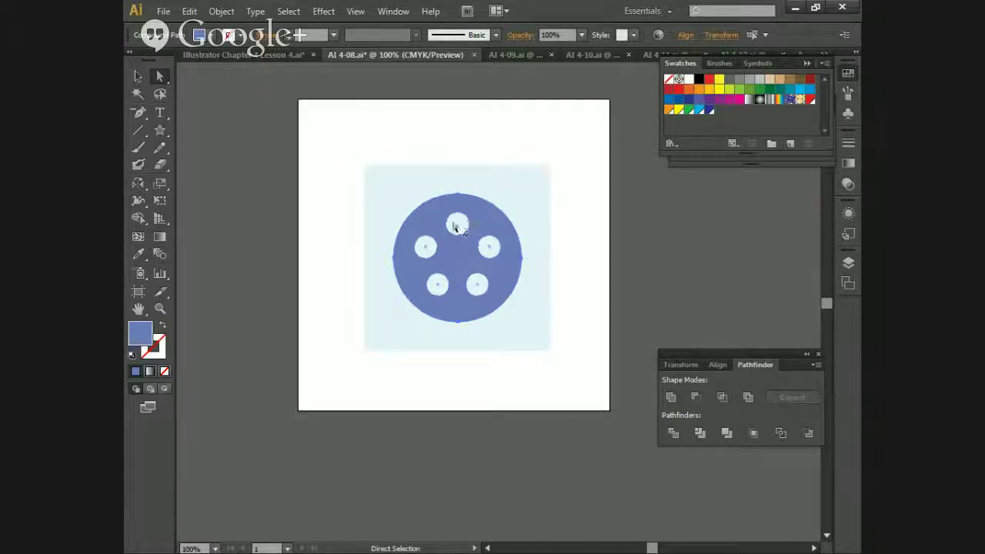
{"action": "left_click", "coordinate": [565, 300]}
{"action": "left_click", "coordinate": [160, 185]}
{"action": "double_click", "coordinate": [160, 184]}
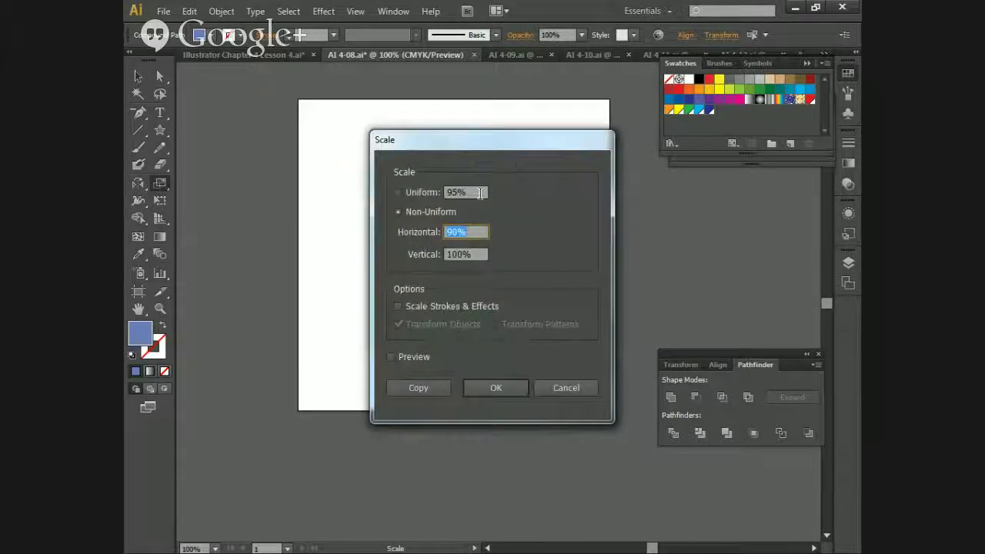
{"action": "left_click", "coordinate": [397, 192]}
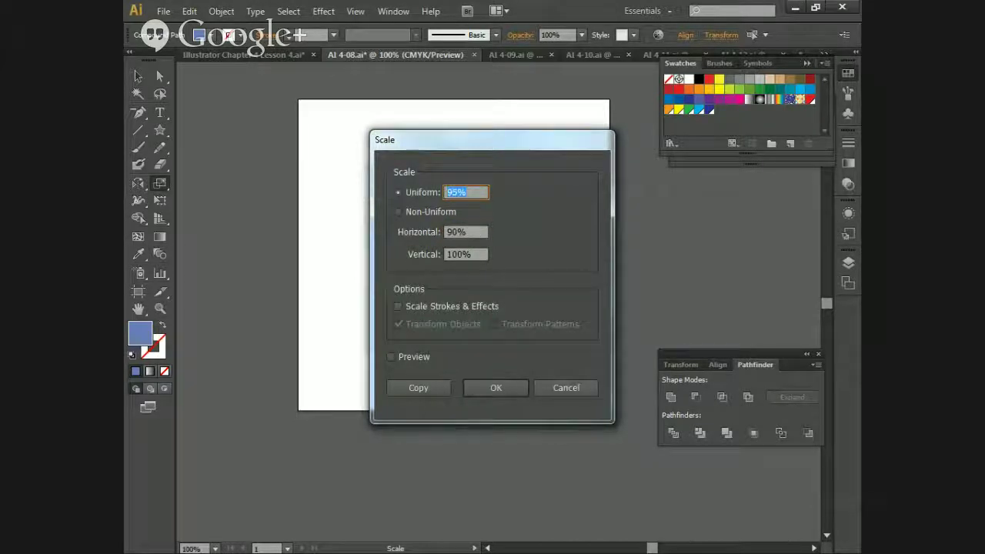
{"action": "type", "text": "50"}
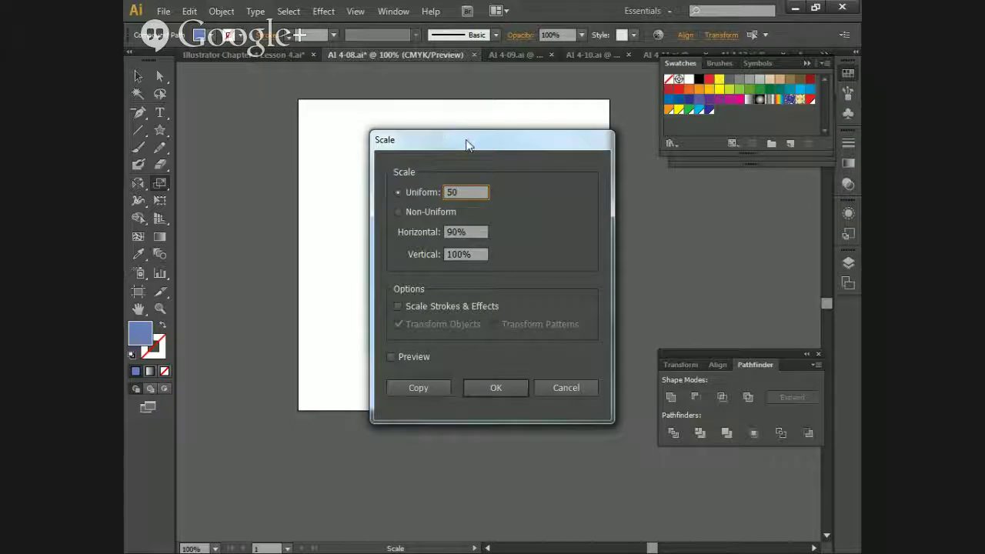
{"action": "left_click_drag", "start_coordinate": [467, 143], "coordinate": [240, 129]}
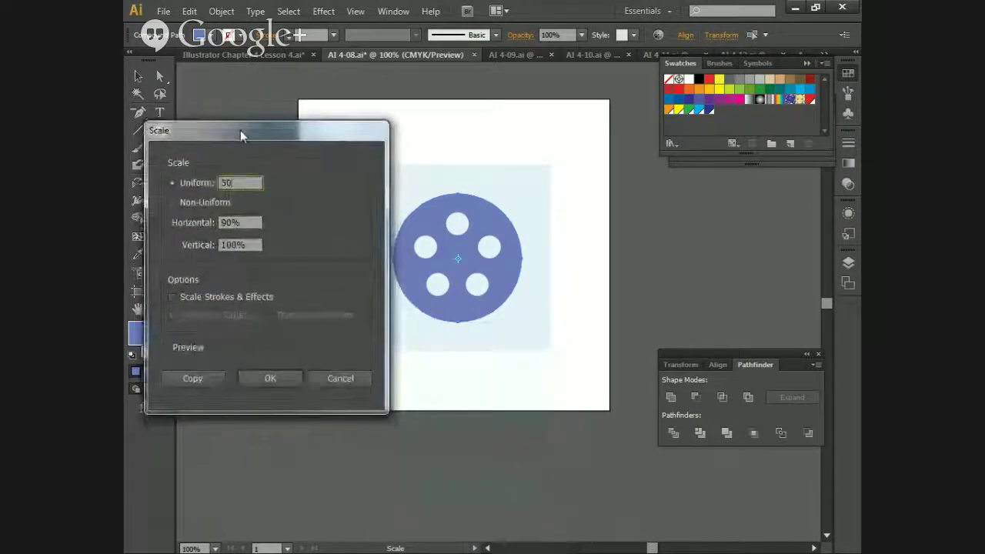
{"action": "left_click", "coordinate": [164, 348]}
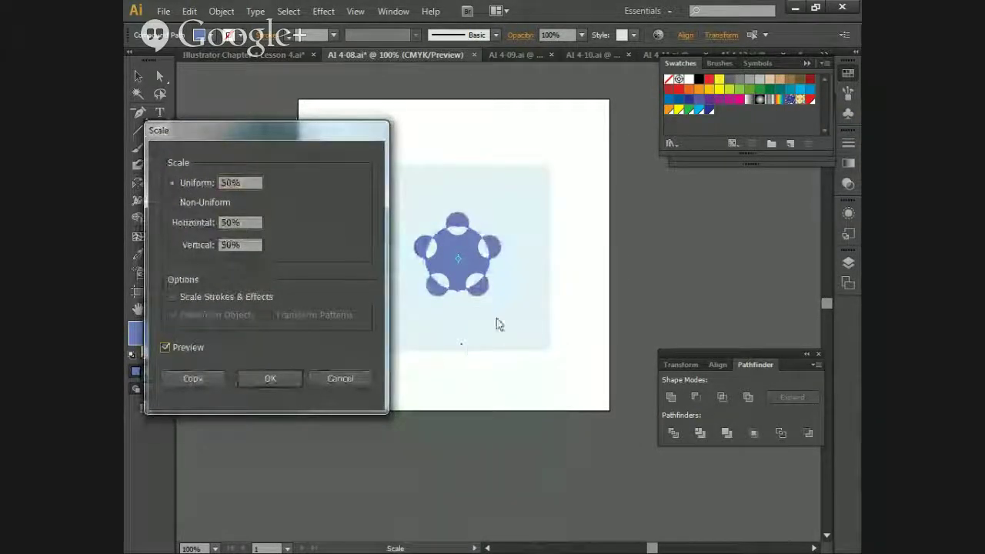
{"action": "left_click", "coordinate": [327, 377]}
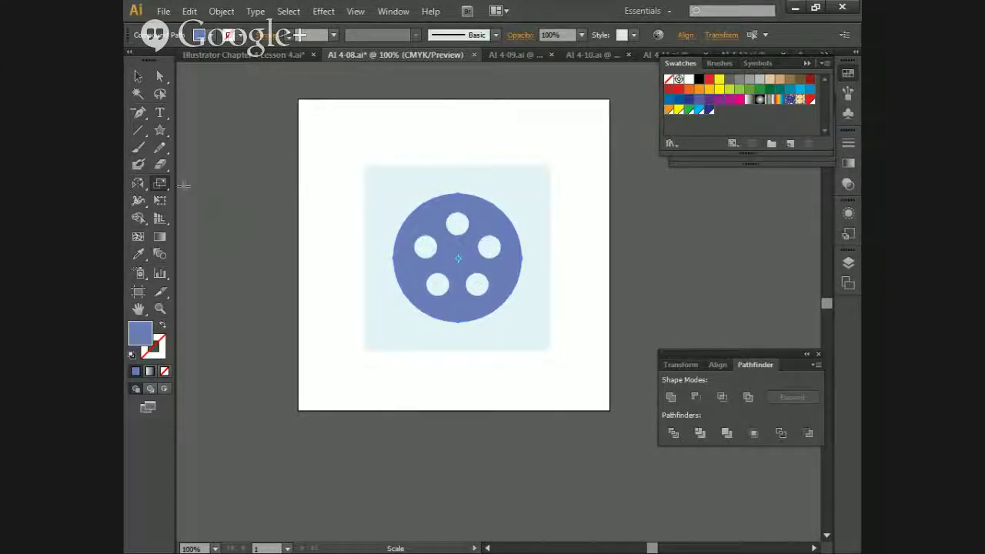
Step: Scale the large blue circle uniformly to 50%
{"action": "double_click", "coordinate": [159, 183]}
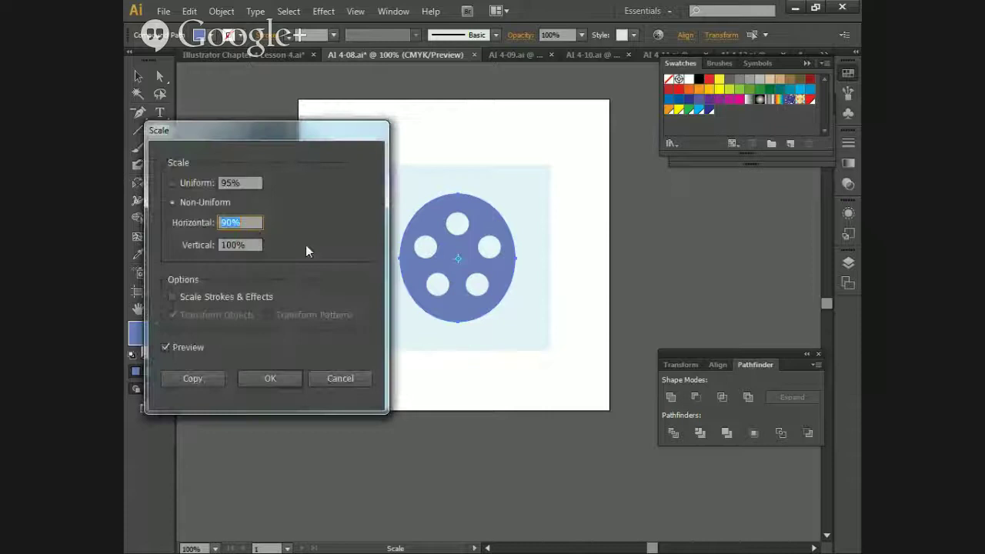
{"action": "left_click", "coordinate": [240, 184]}
{"action": "type", "text": "50"}
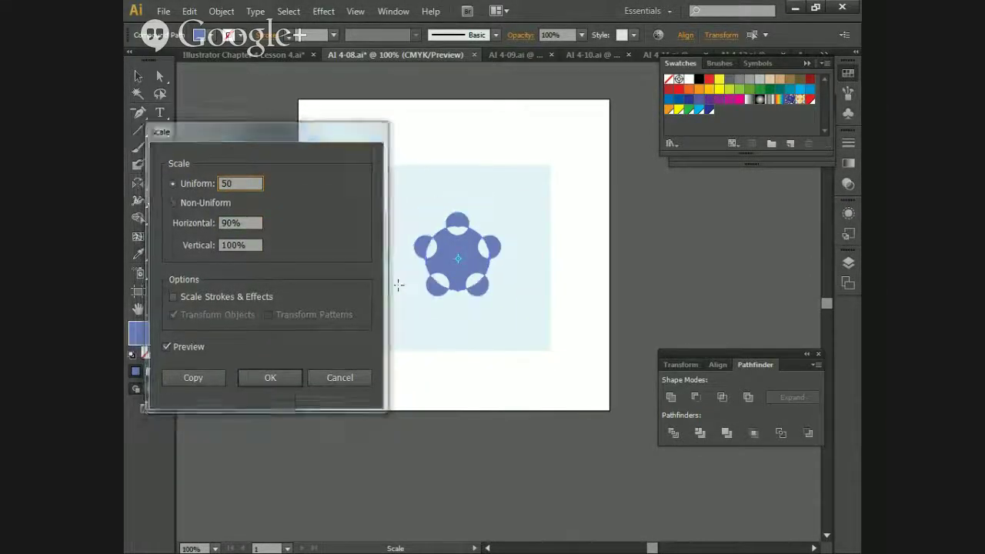
{"action": "key", "text": "Return"}
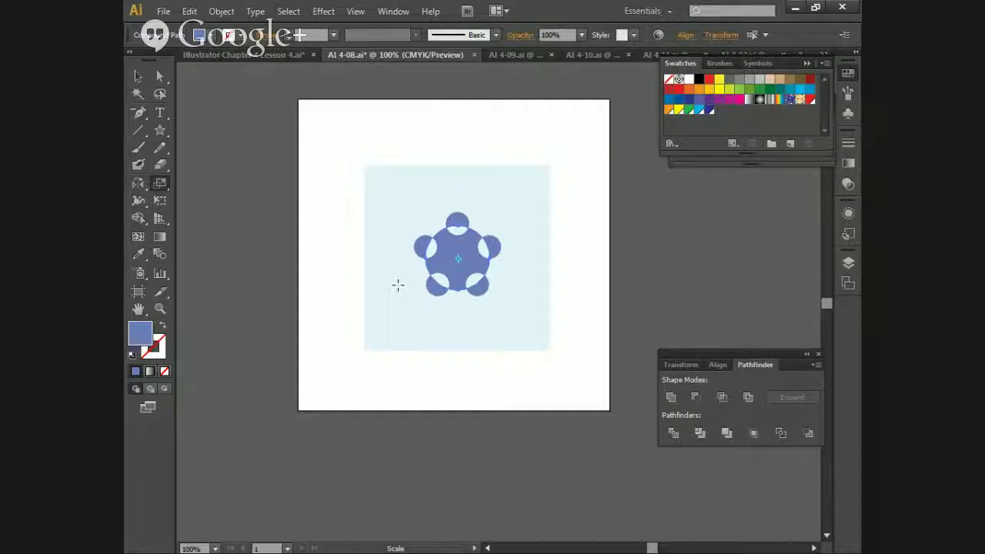
Step: Invert the selection to the five small circles and scale each individually to 225% horizontally and vertically with Transform Each
{"action": "left_click", "coordinate": [294, 12]}
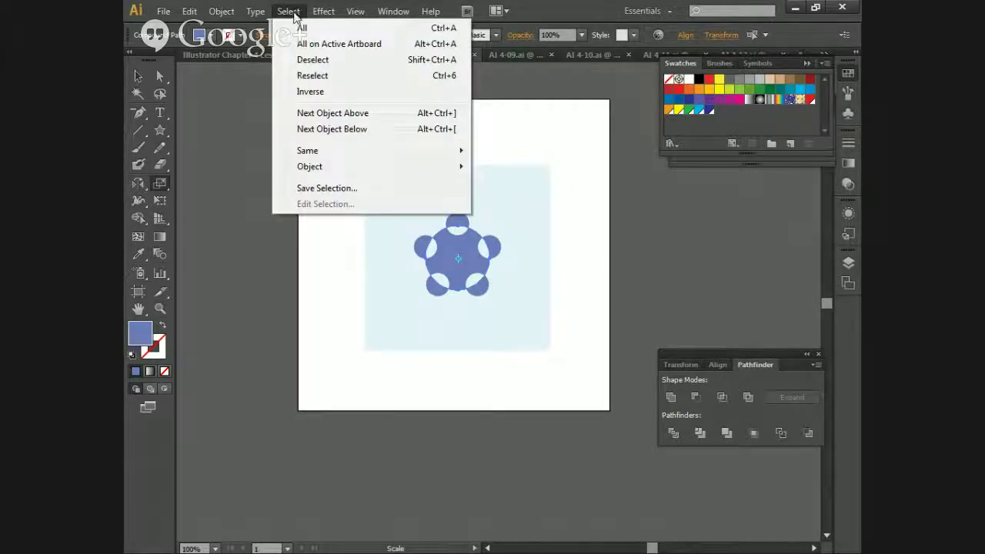
{"action": "left_click", "coordinate": [322, 95]}
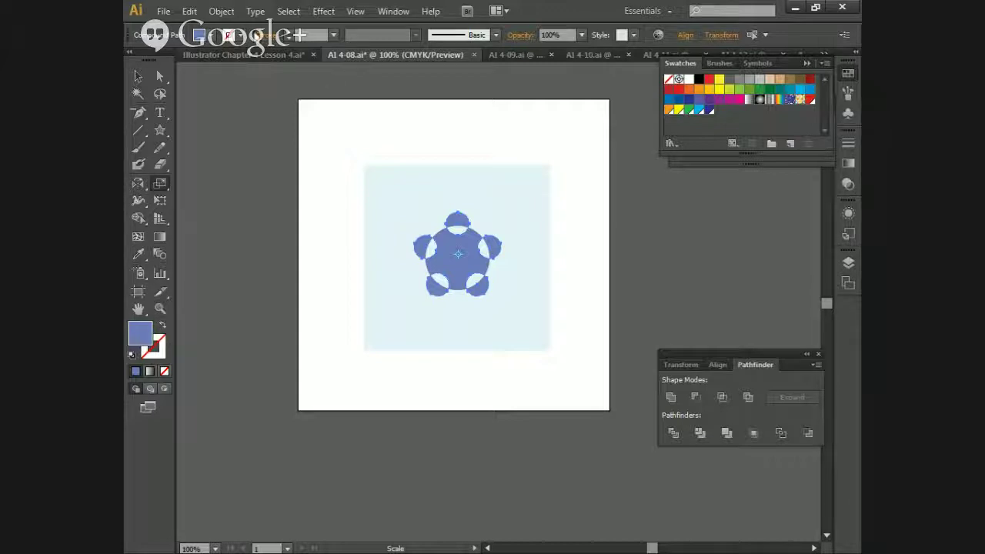
{"action": "left_click", "coordinate": [221, 11]}
{"action": "mouse_move", "coordinate": [225, 30]}
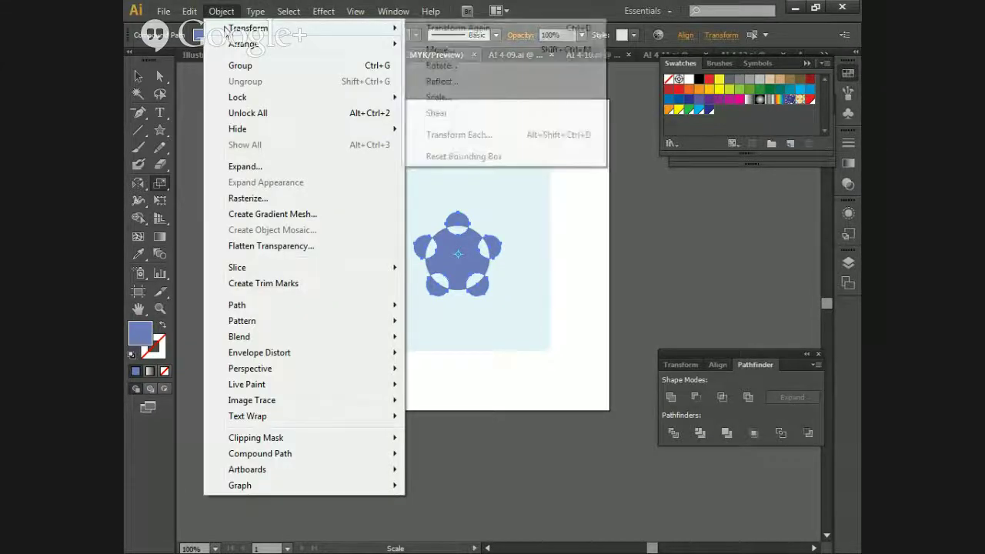
{"action": "left_click", "coordinate": [474, 136]}
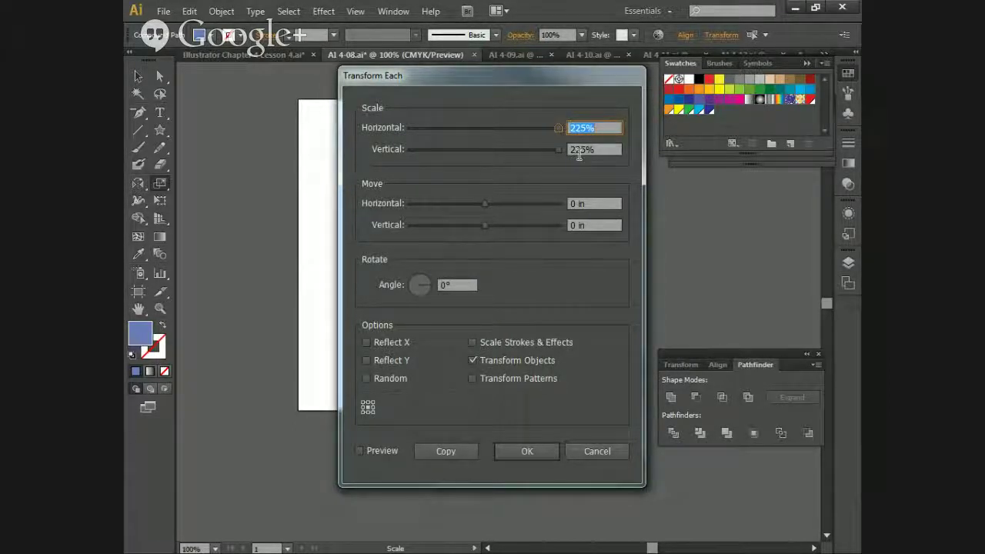
{"action": "left_click", "coordinate": [527, 451]}
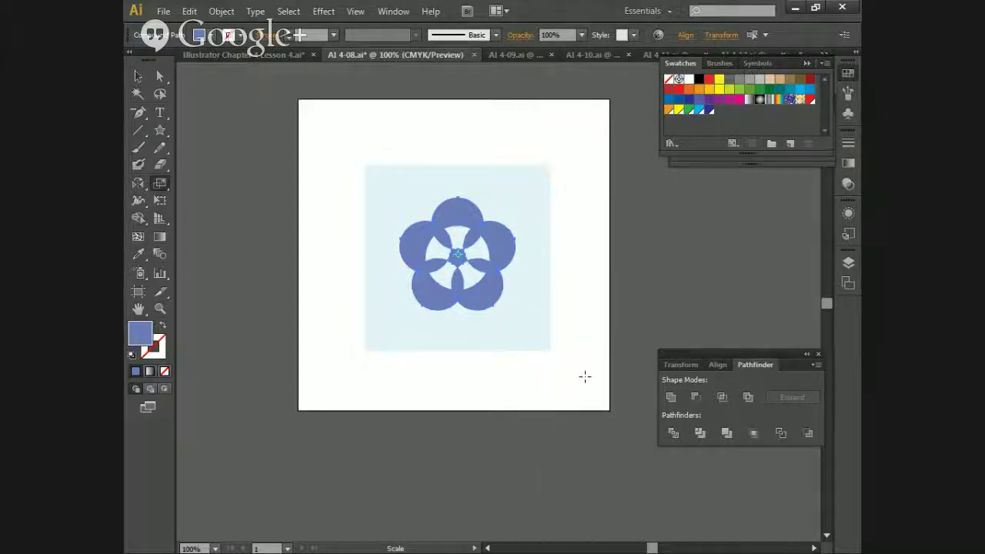
Step: Deselect the artwork and directly select only the center circle of the flower-shaped compound path
{"action": "key", "text": "v"}
{"action": "left_click", "coordinate": [596, 281]}
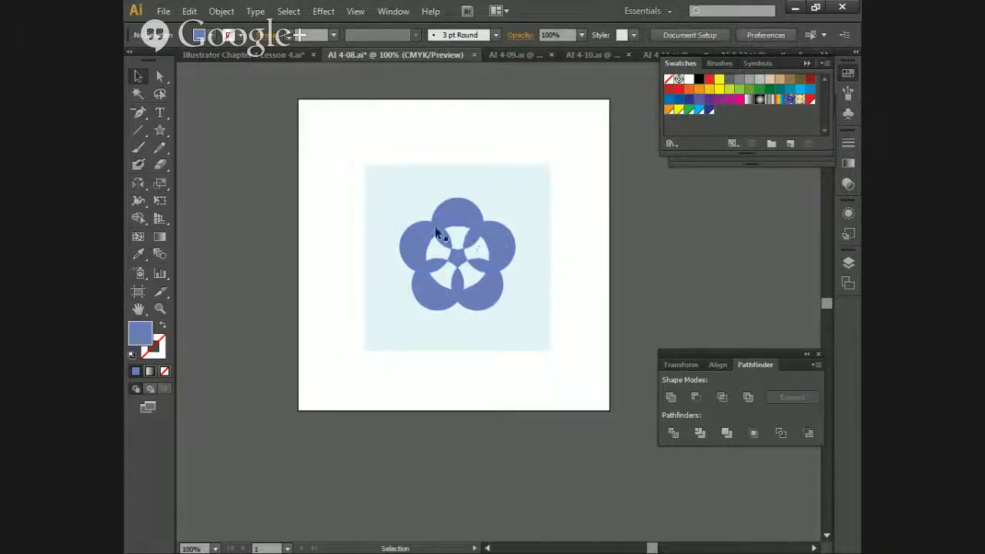
{"action": "key", "text": "a"}
{"action": "left_click", "coordinate": [487, 251]}
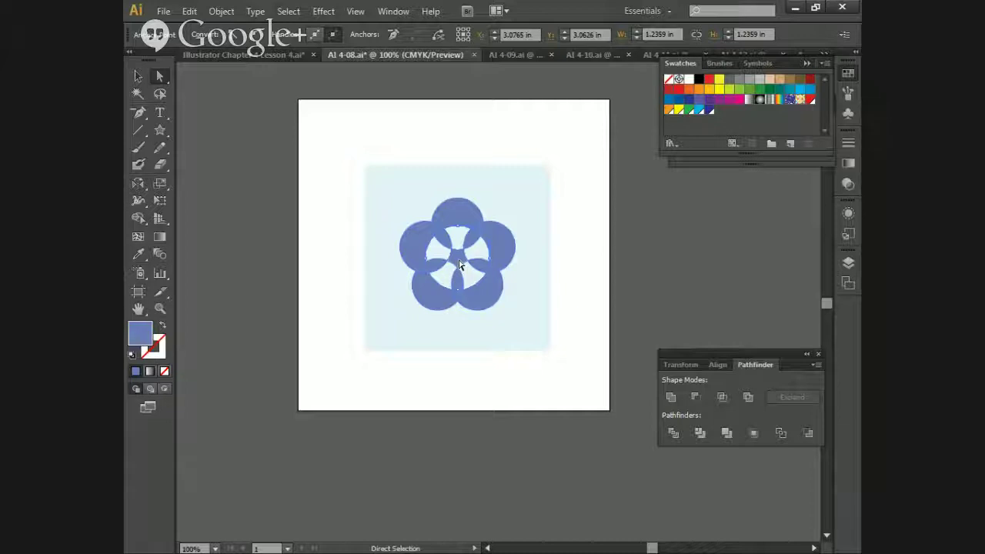
{"action": "left_click", "coordinate": [460, 265]}
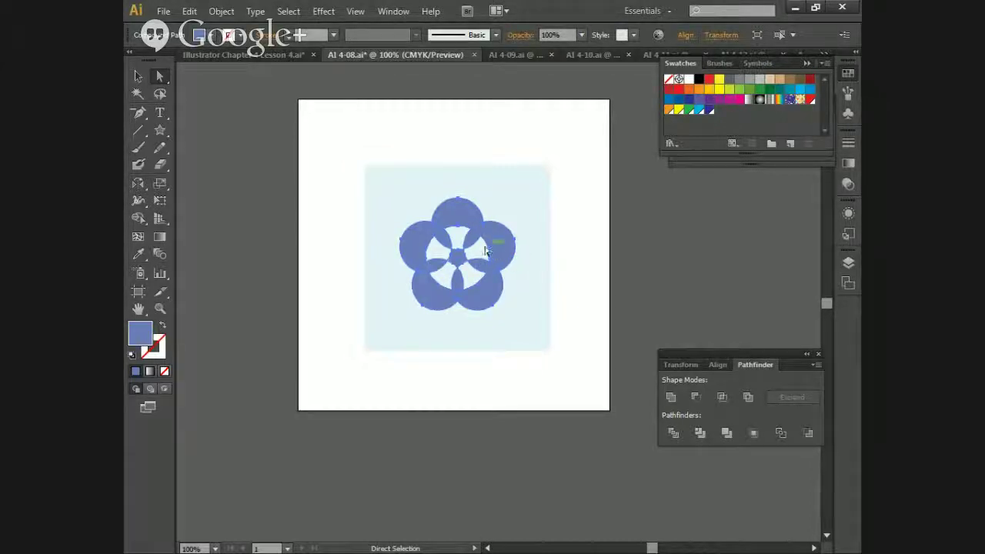
{"action": "left_click", "coordinate": [582, 260]}
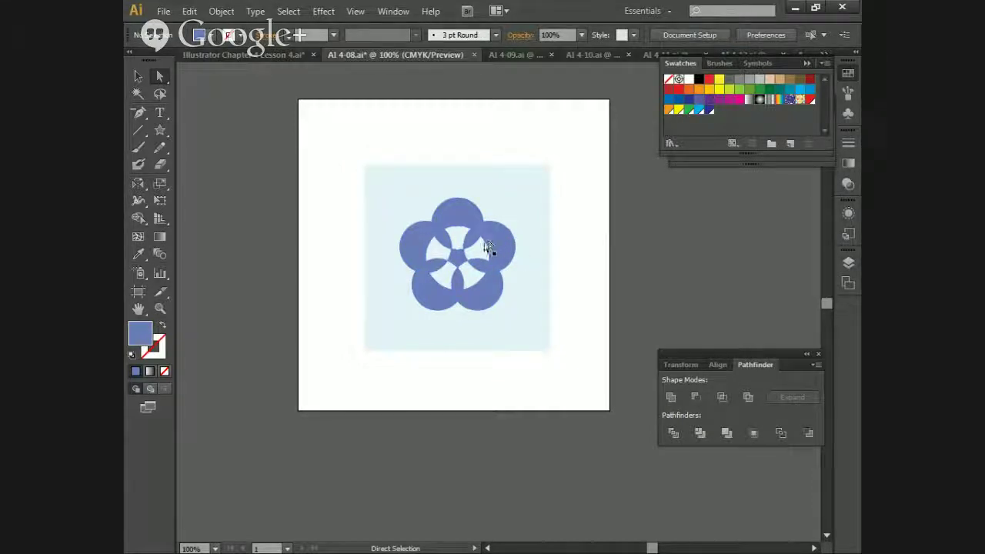
{"action": "left_click_drag", "start_coordinate": [471, 252], "coordinate": [417, 273]}
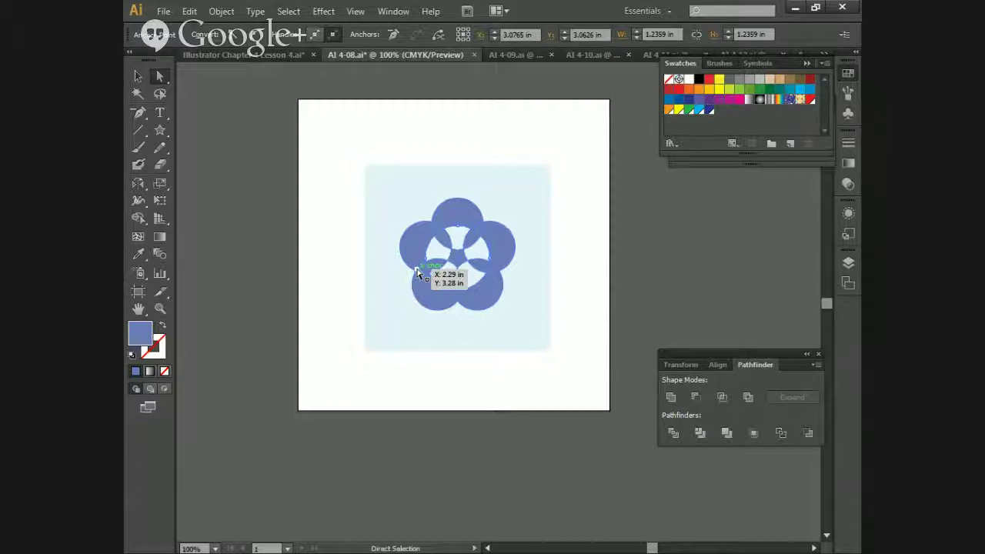
{"action": "left_click_drag", "start_coordinate": [417, 273], "coordinate": [418, 274]}
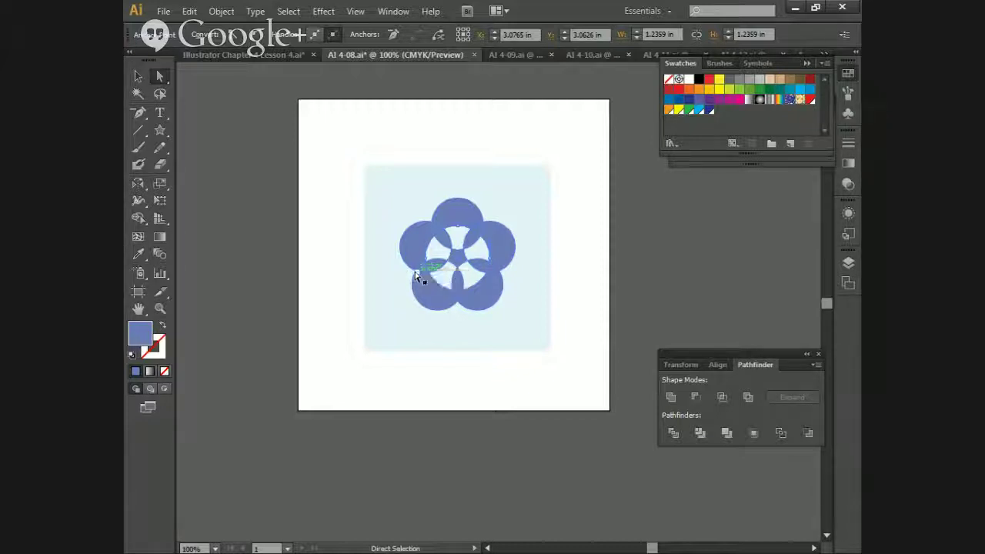
{"action": "left_click", "coordinate": [462, 264]}
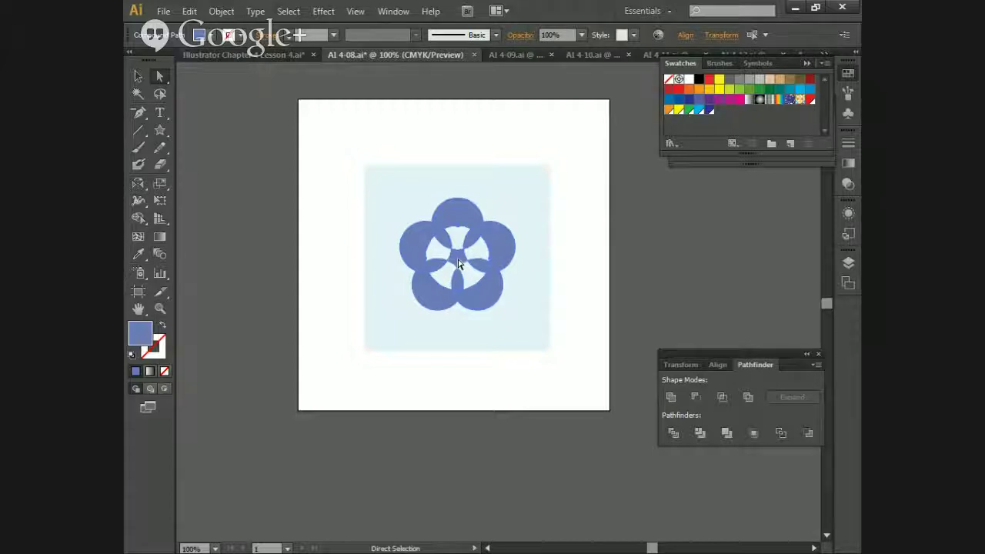
Step: Enlarge the center circle uniformly with the Scale tool and repeat the same transformation twice
{"action": "left_click", "coordinate": [160, 185]}
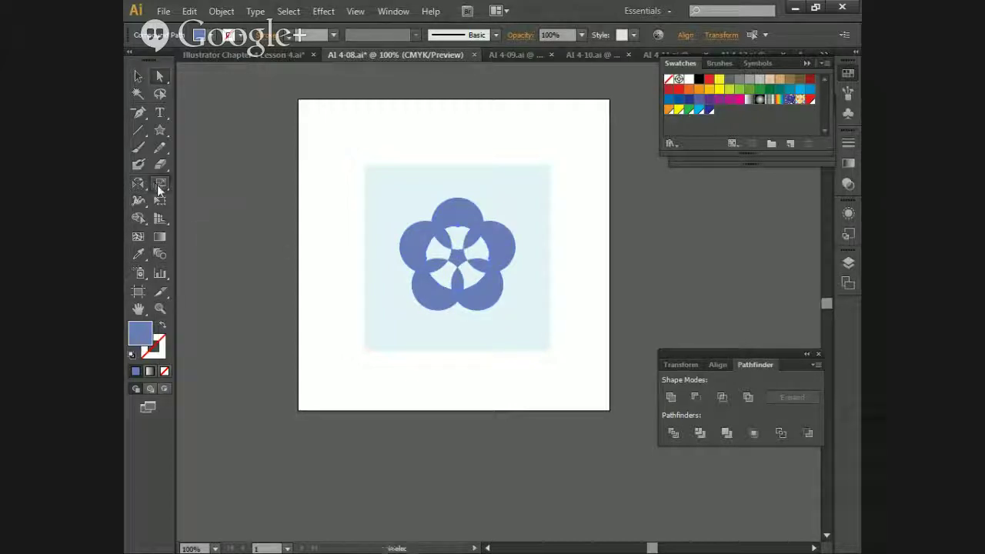
{"action": "double_click", "coordinate": [159, 184]}
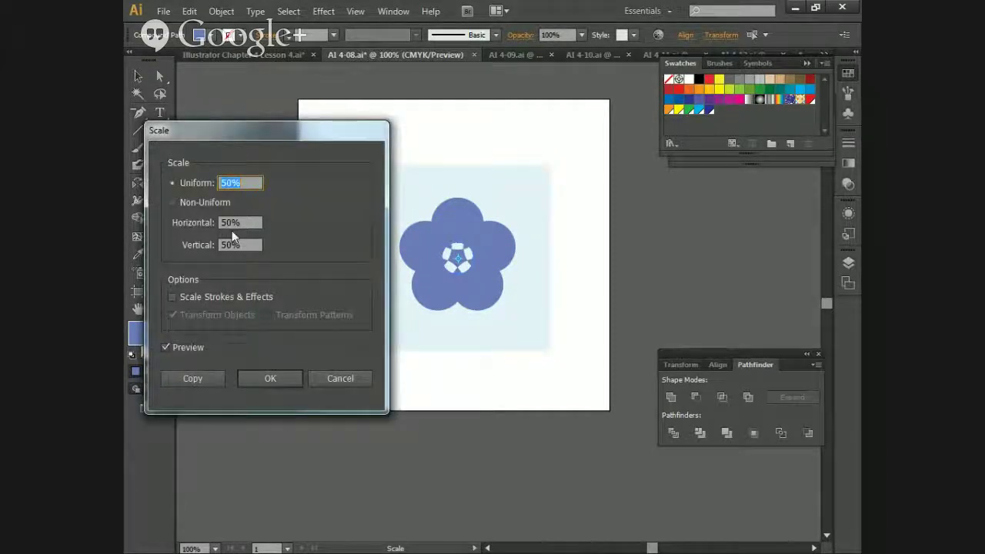
{"action": "type", "text": "90"}
{"action": "key", "text": "Return"}
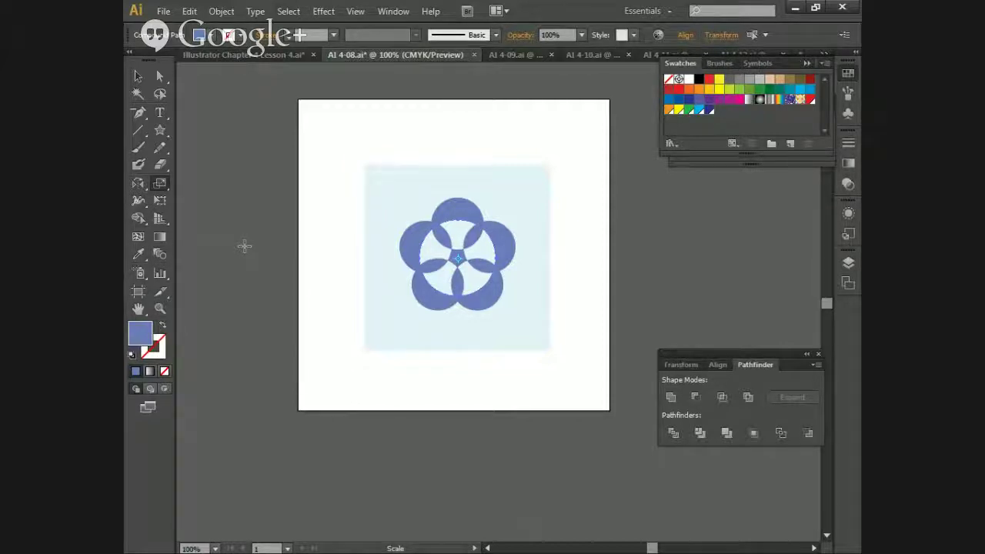
{"action": "key", "text": "ctrl+d"}
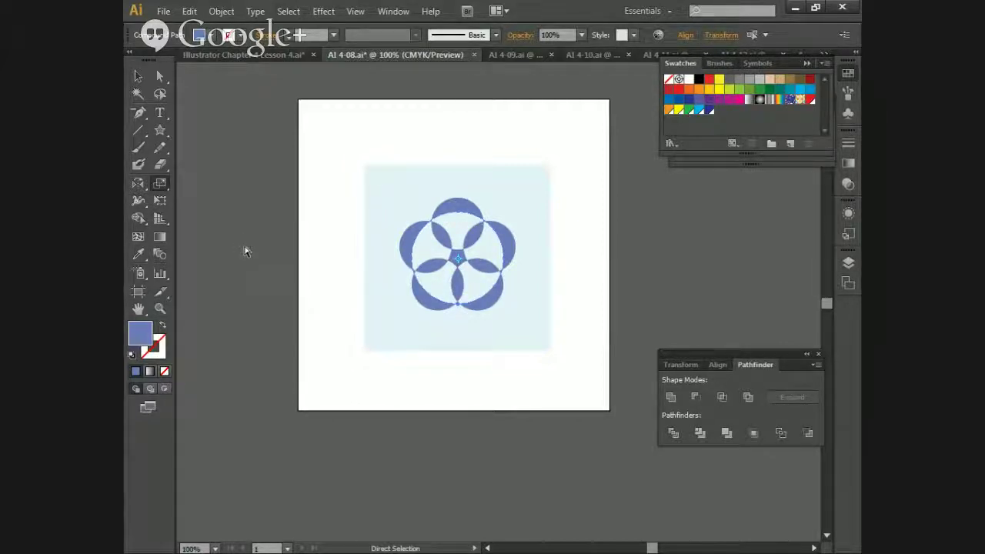
{"action": "key", "text": "ctrl+d"}
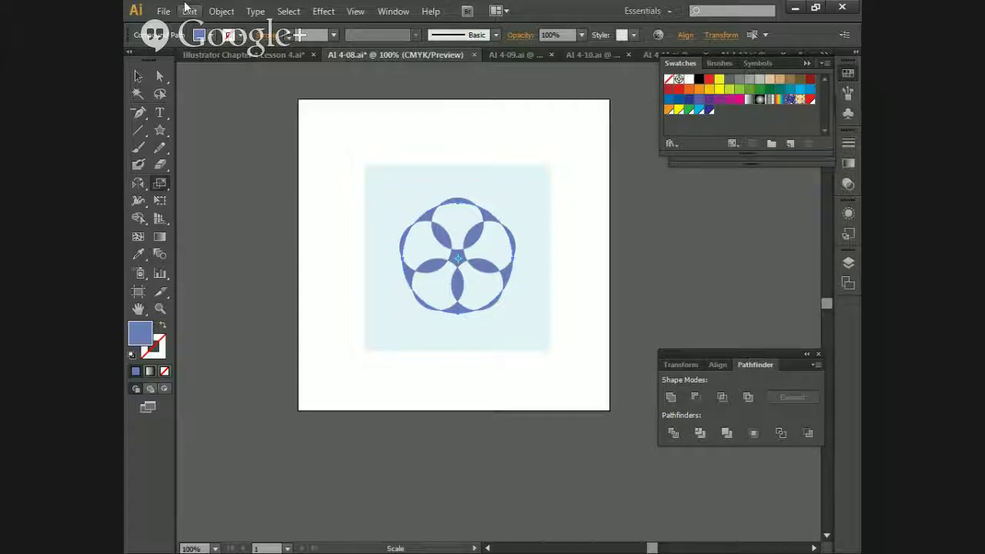
Step: Switch to Illustrator Chapter 4 Lesson 4.ai and view the Align, Transform and Pathfinder options
{"action": "left_click", "coordinate": [239, 53]}
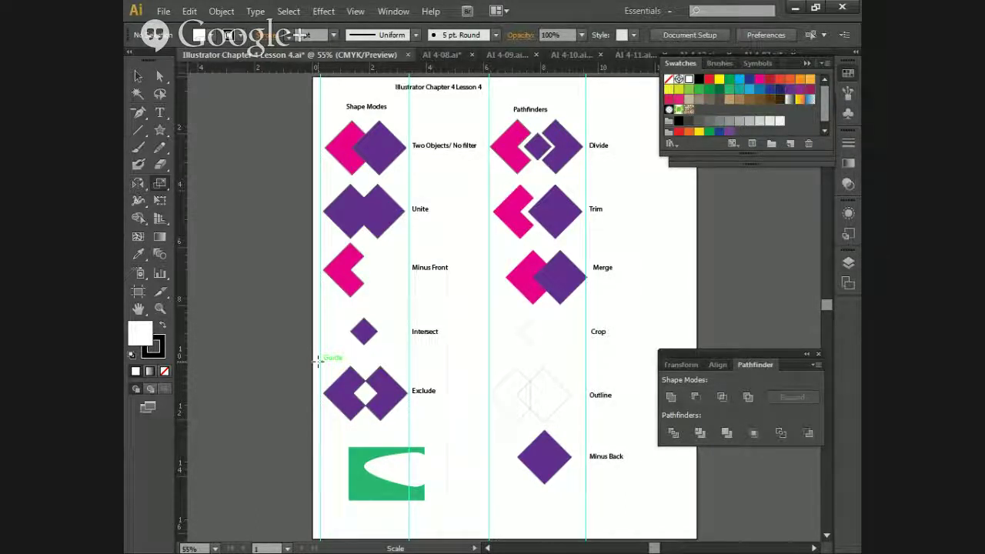
{"action": "left_click", "coordinate": [393, 10]}
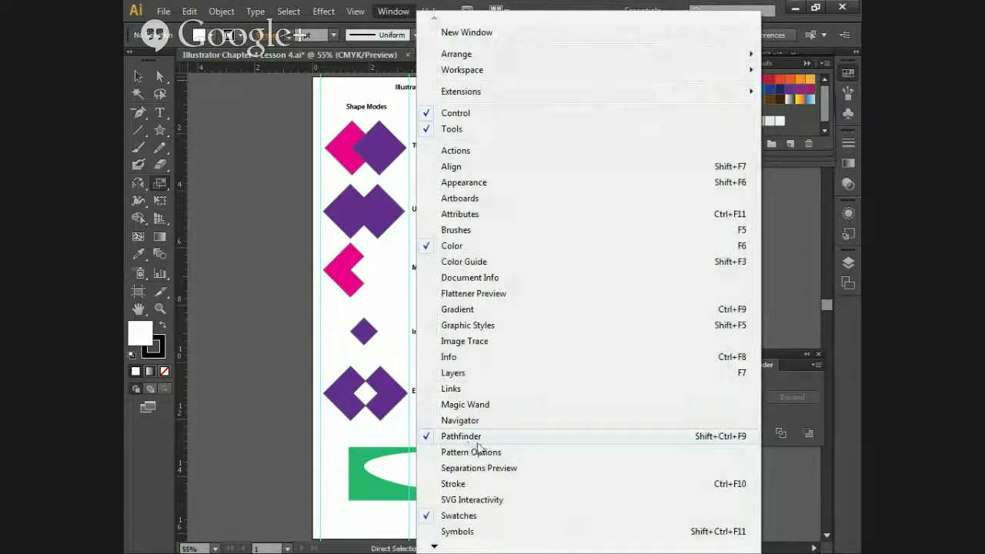
{"action": "left_click", "coordinate": [797, 284]}
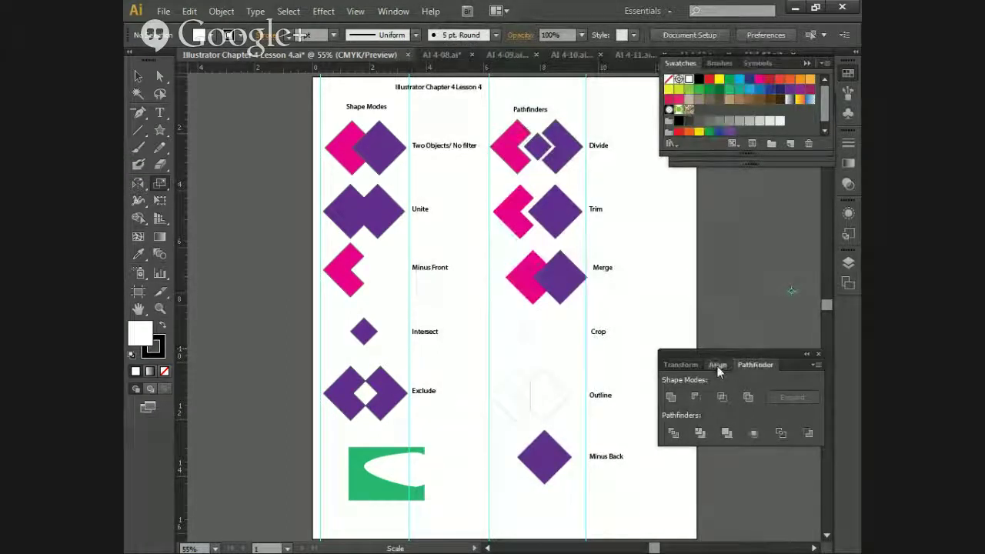
{"action": "left_click", "coordinate": [717, 366]}
{"action": "left_click", "coordinate": [685, 366]}
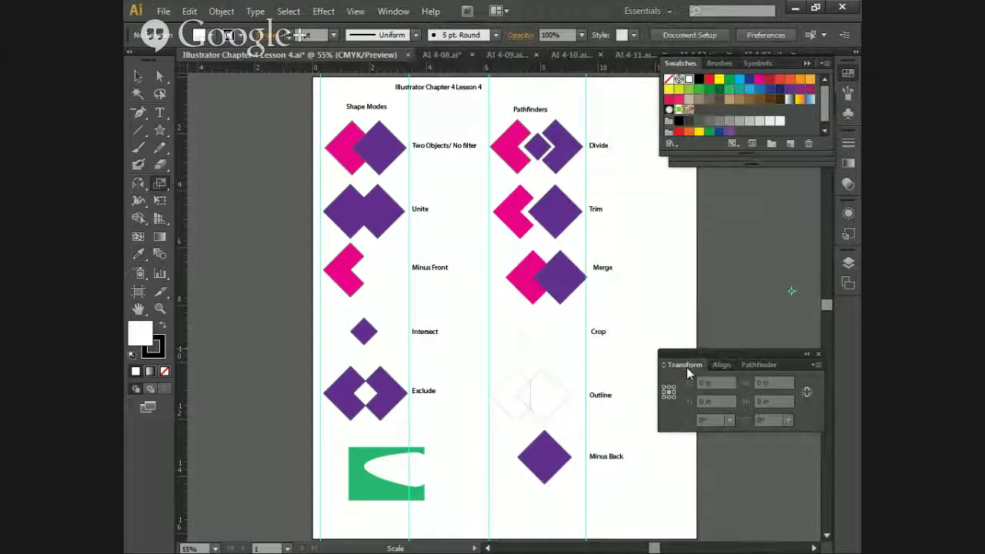
{"action": "left_click", "coordinate": [757, 366]}
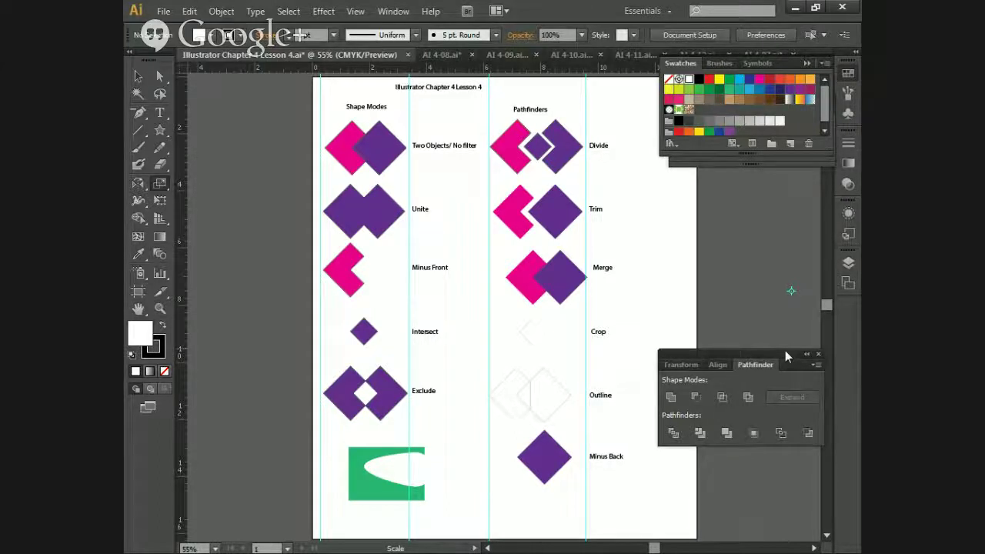
Step: Draw a yellow-filled circle below the Minus Back example and a yellow square touching the circle's right side
{"action": "left_click_drag", "start_coordinate": [784, 355], "coordinate": [778, 212]}
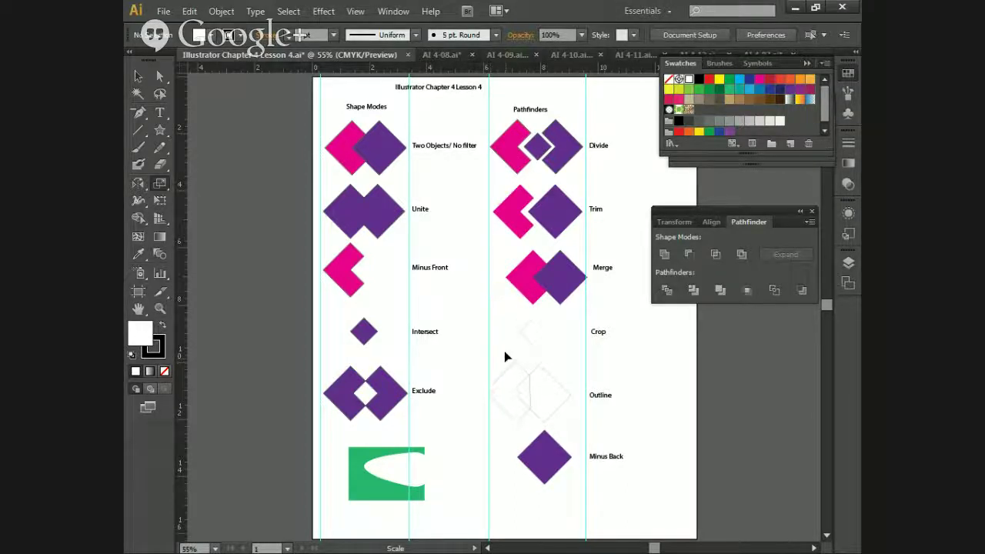
{"action": "scroll", "coordinate": [511, 365], "scroll_direction": "down", "scroll_amount": 3}
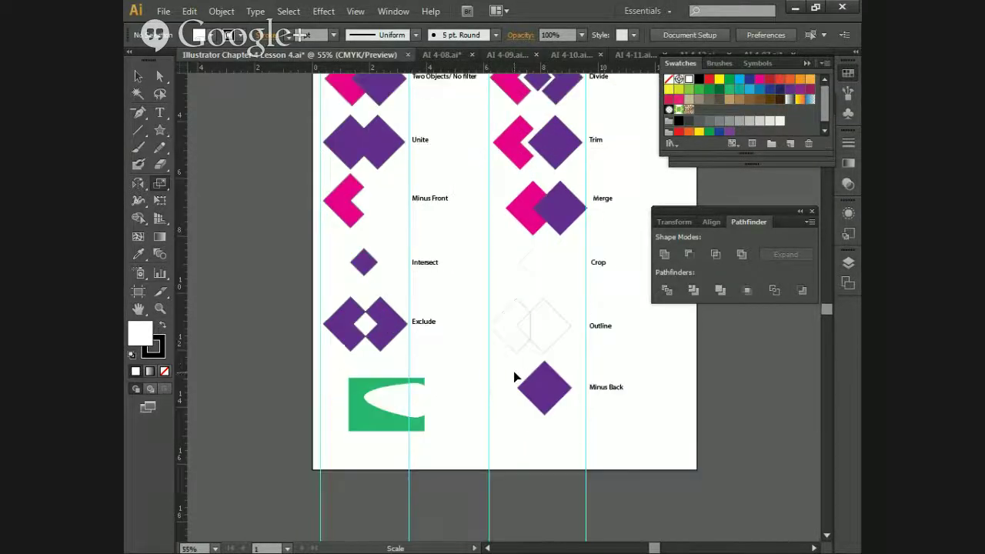
{"action": "left_click", "coordinate": [165, 133]}
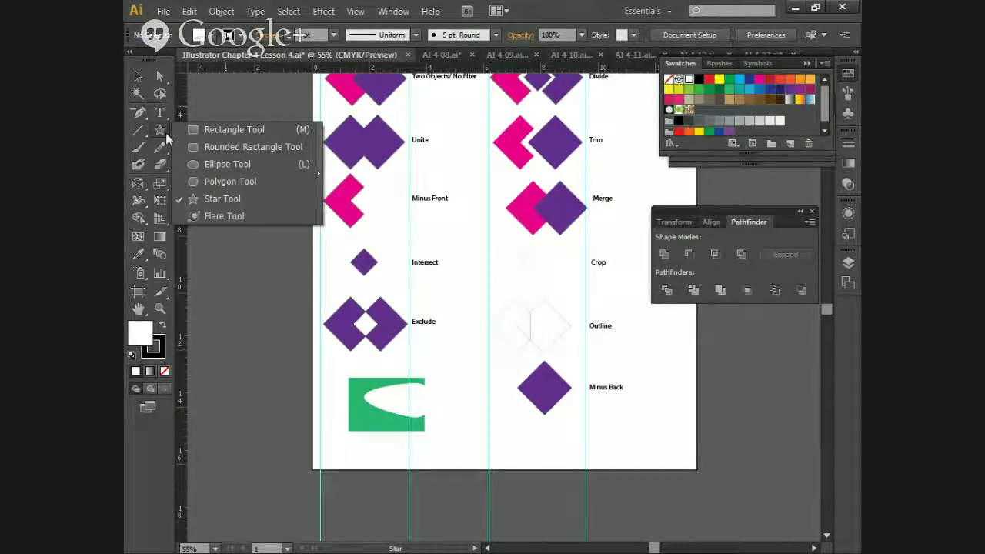
{"action": "left_click", "coordinate": [216, 165]}
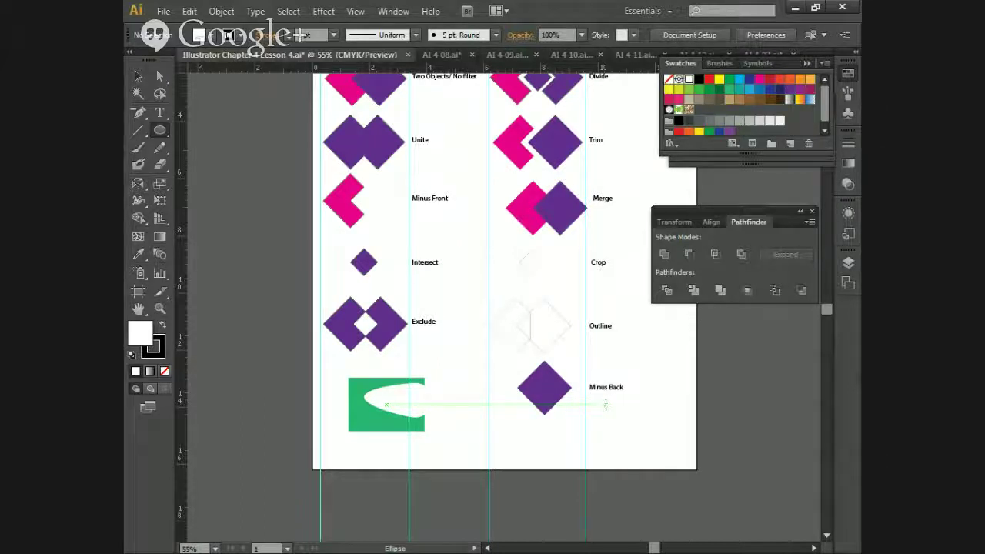
{"action": "left_click_drag", "start_coordinate": [608, 405], "coordinate": [662, 460]}
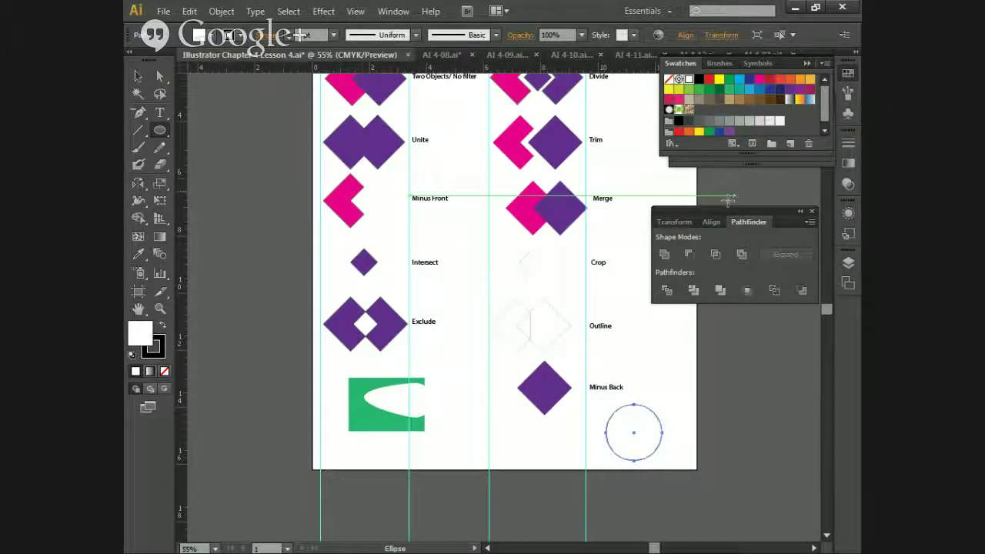
{"action": "left_click", "coordinate": [718, 79]}
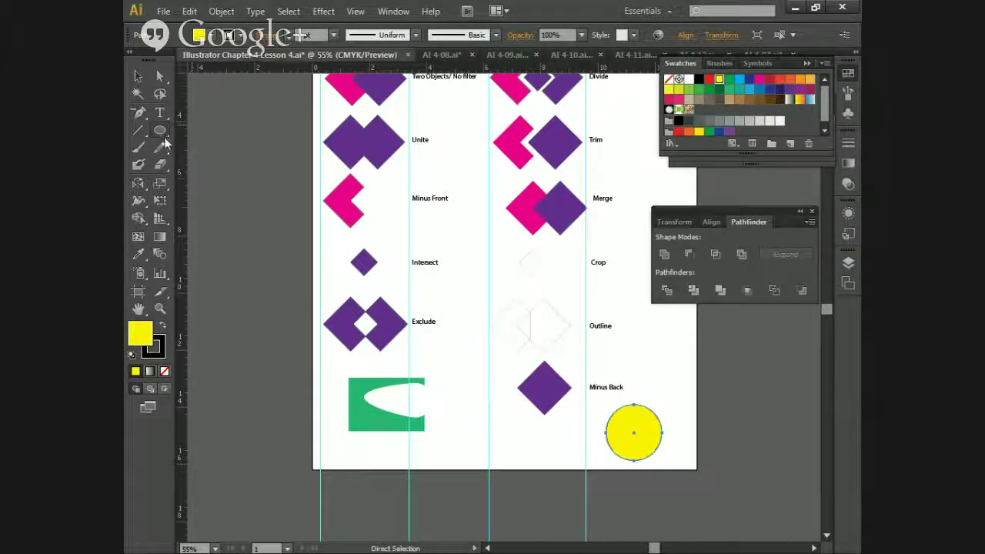
{"action": "left_click_drag", "start_coordinate": [164, 133], "coordinate": [223, 131]}
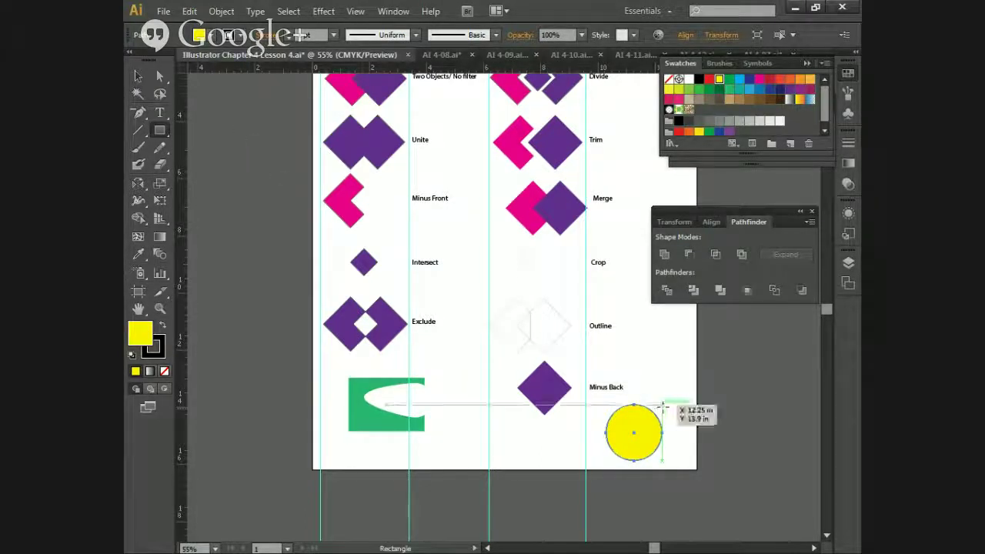
{"action": "left_click_drag", "start_coordinate": [662, 403], "coordinate": [715, 455]}
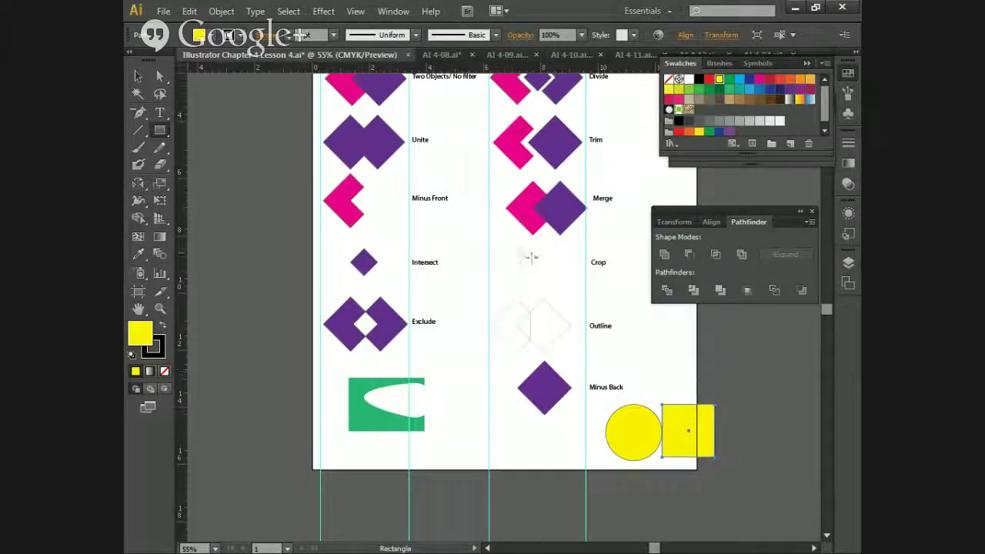
Step: Try rotating the yellow square by 180° and then twice by 90°
{"action": "left_click", "coordinate": [160, 185]}
{"action": "left_click_drag", "start_coordinate": [163, 191], "coordinate": [206, 183]}
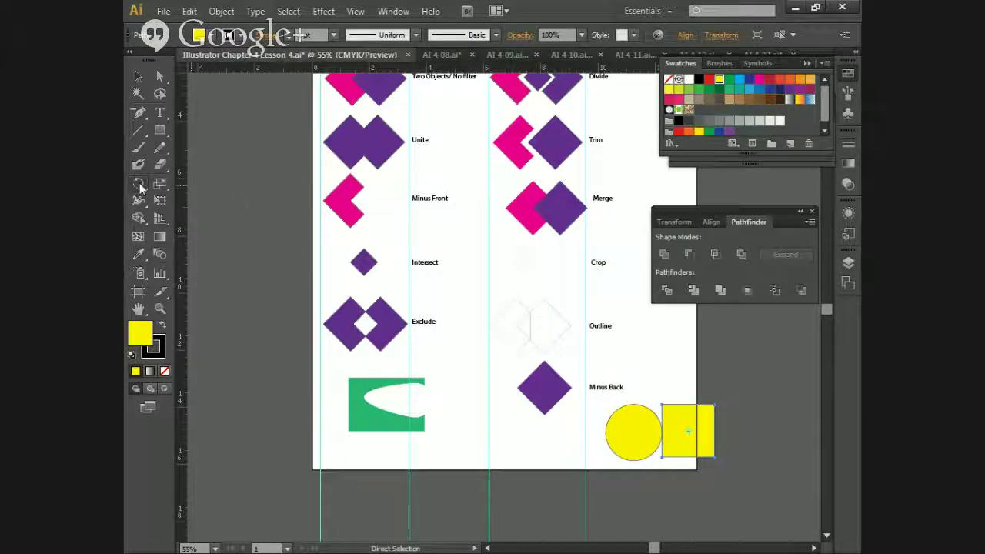
{"action": "double_click", "coordinate": [137, 187]}
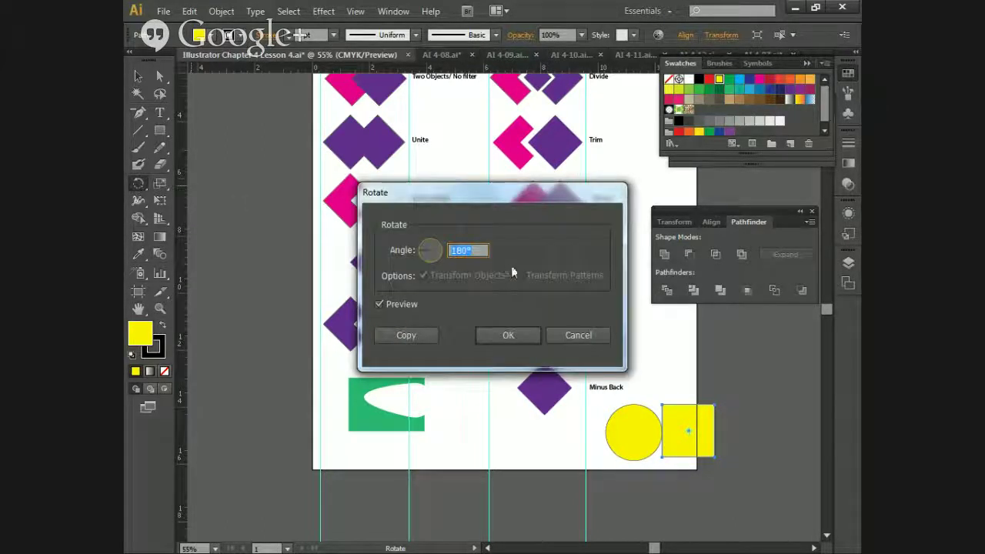
{"action": "left_click_drag", "start_coordinate": [457, 192], "coordinate": [241, 173]}
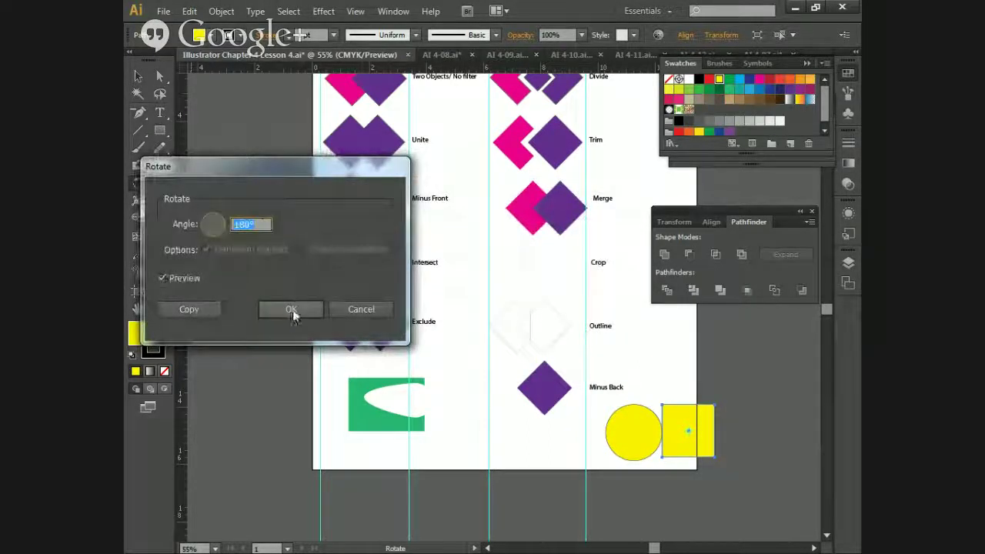
{"action": "left_click", "coordinate": [292, 309]}
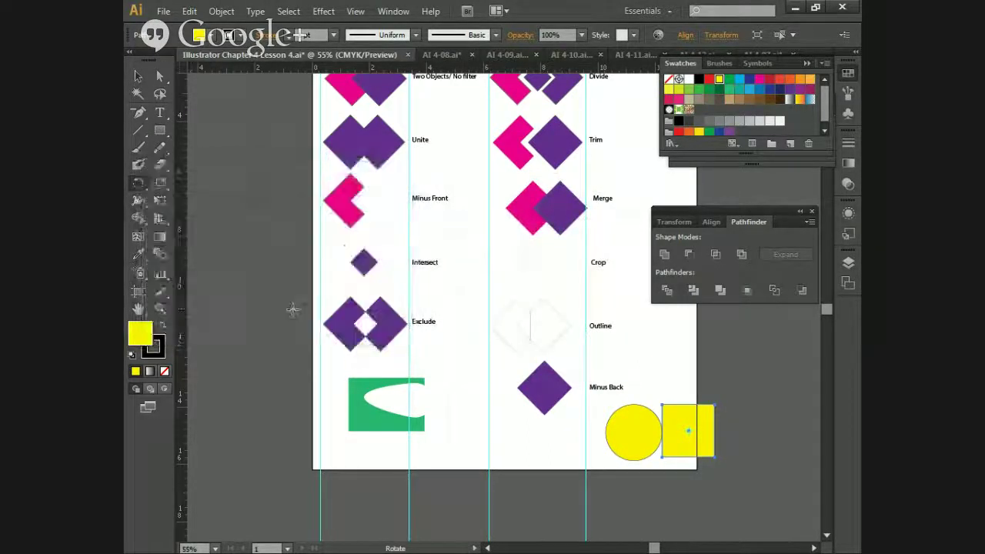
{"action": "left_click", "coordinate": [140, 188]}
{"action": "double_click", "coordinate": [139, 185]}
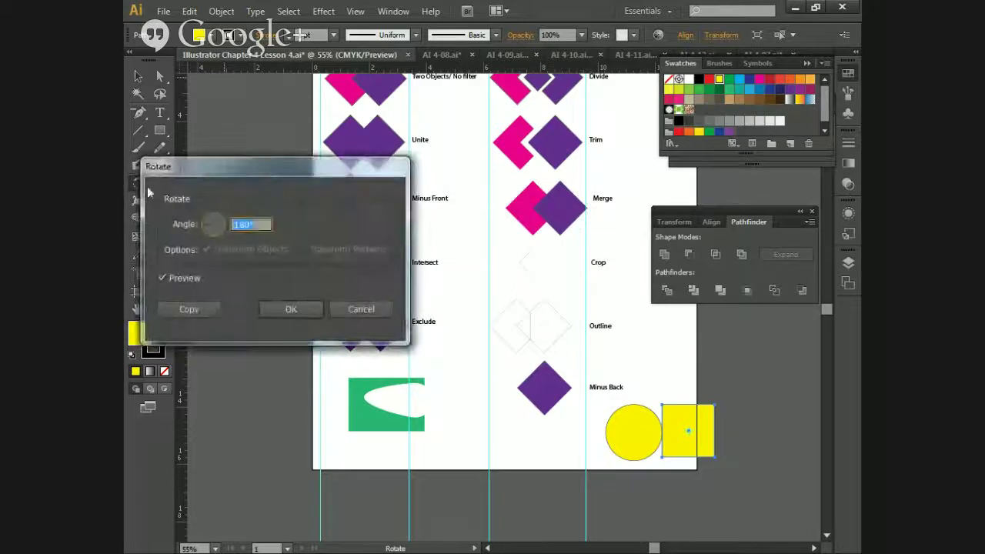
{"action": "type", "text": "90"}
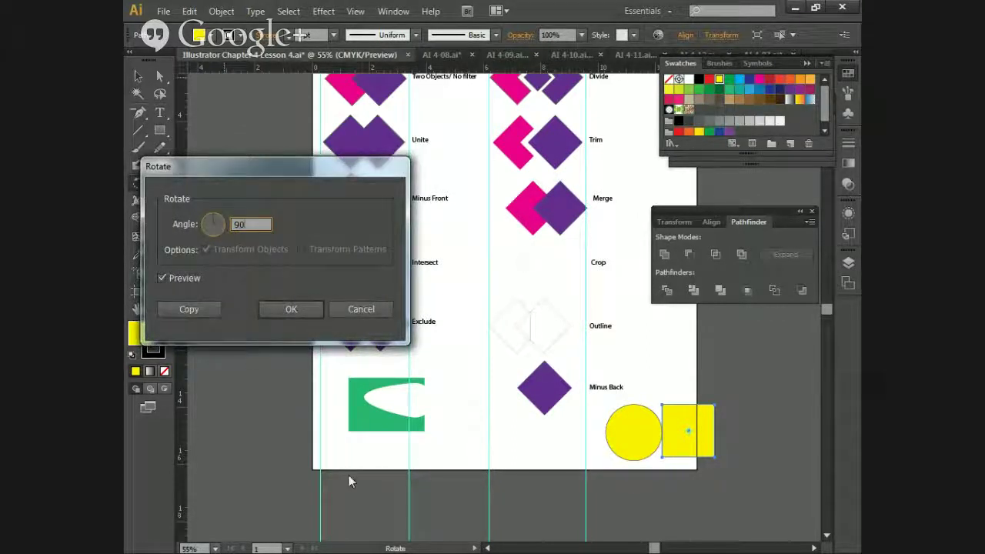
{"action": "left_click", "coordinate": [284, 311]}
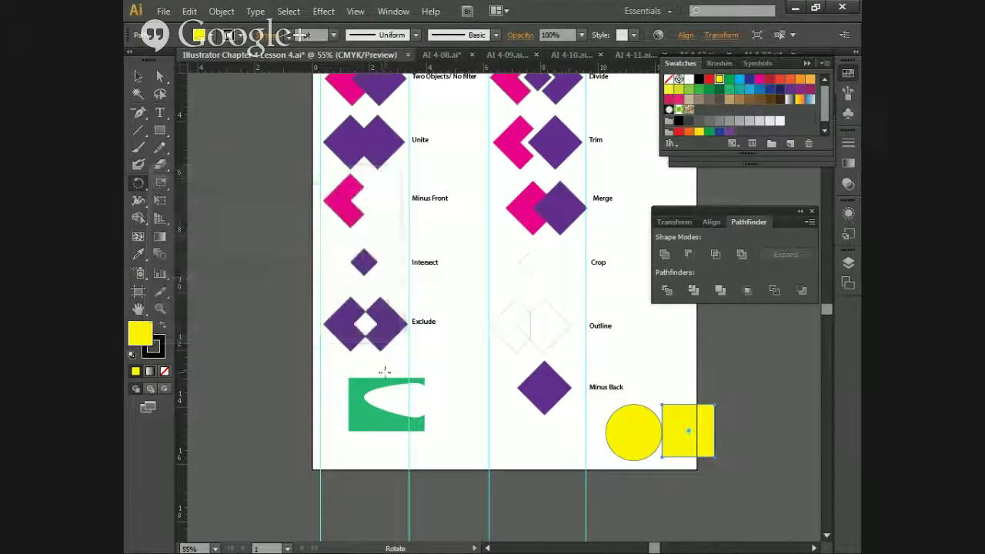
{"action": "key", "text": "v"}
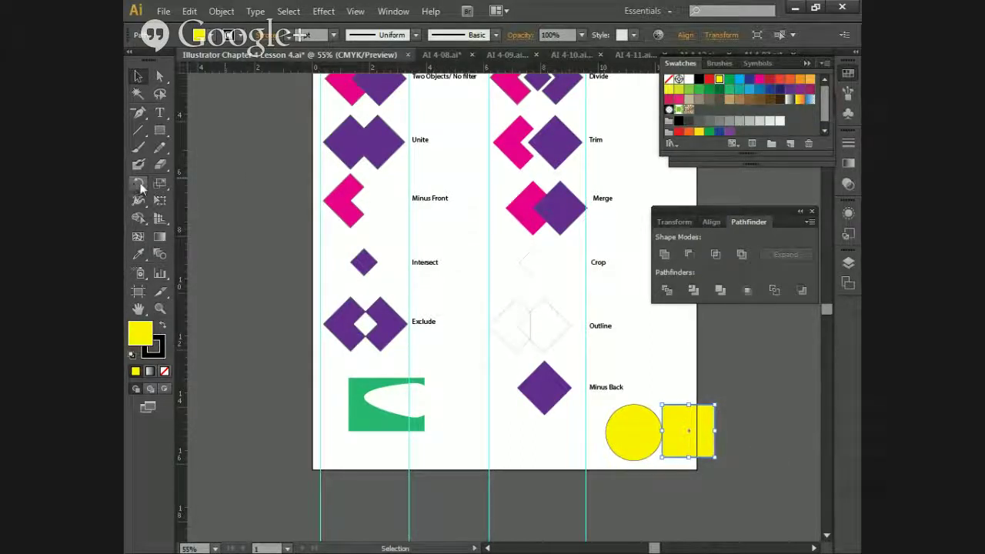
{"action": "double_click", "coordinate": [137, 186]}
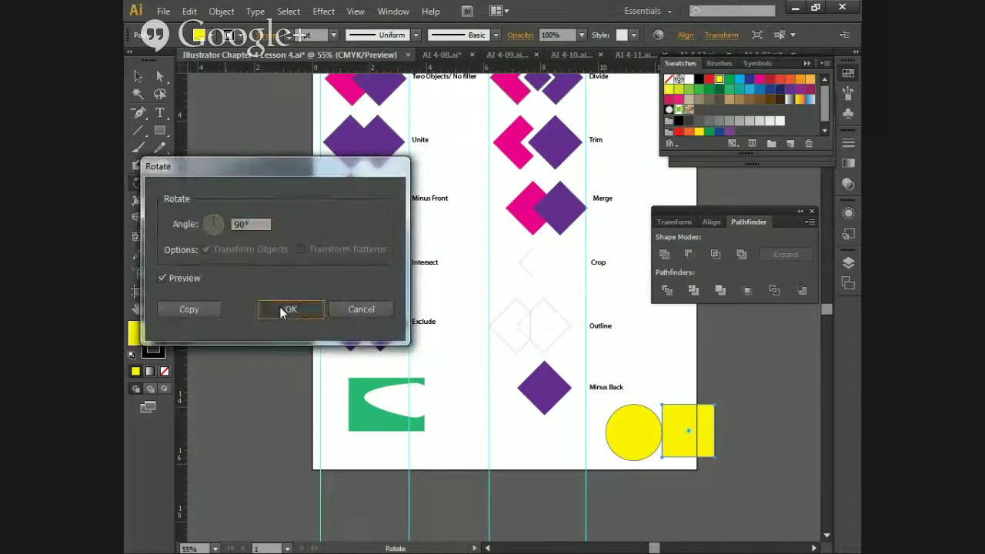
{"action": "left_click", "coordinate": [282, 308]}
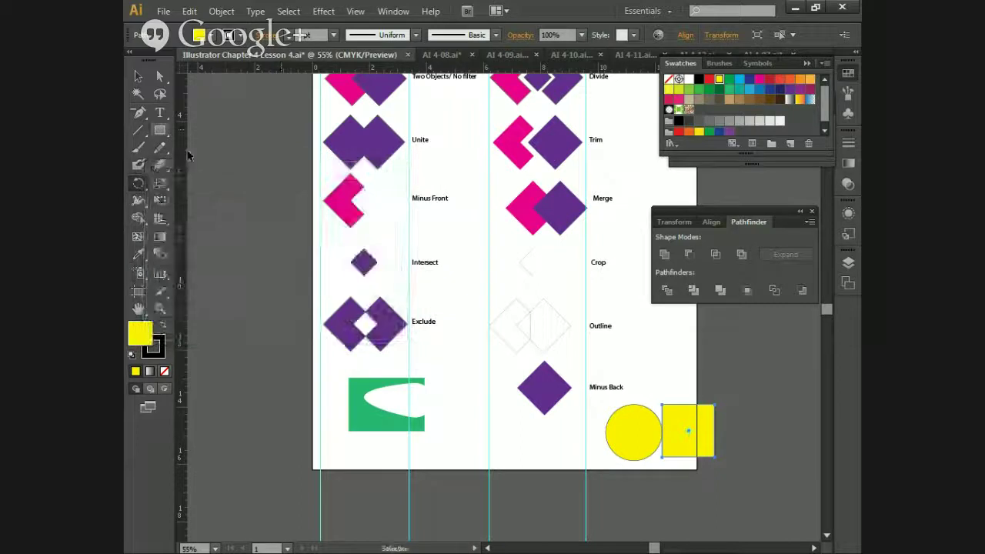
Step: Rotate the yellow square 45° and move it left so its corner reaches the circle's center
{"action": "double_click", "coordinate": [142, 187]}
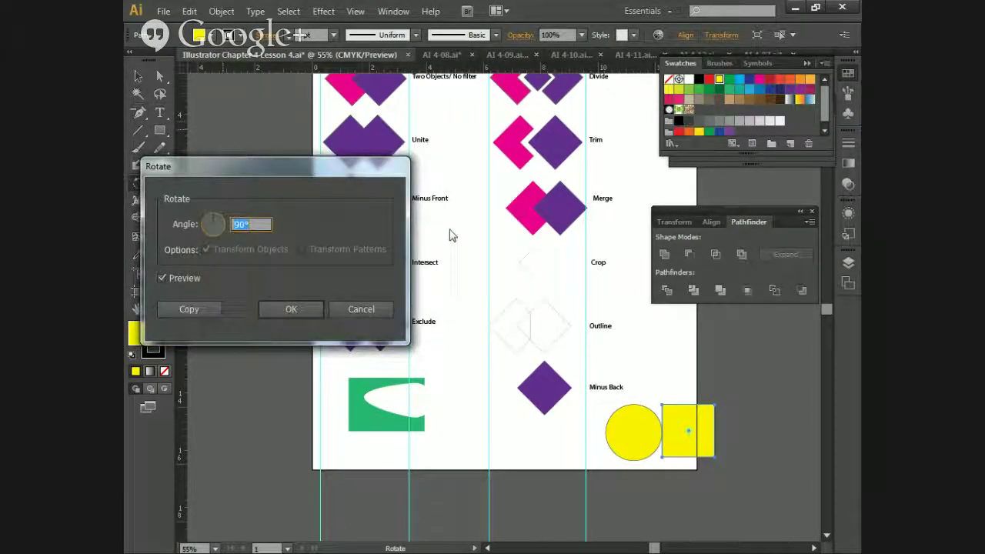
{"action": "type", "text": "45"}
{"action": "key", "text": "Return"}
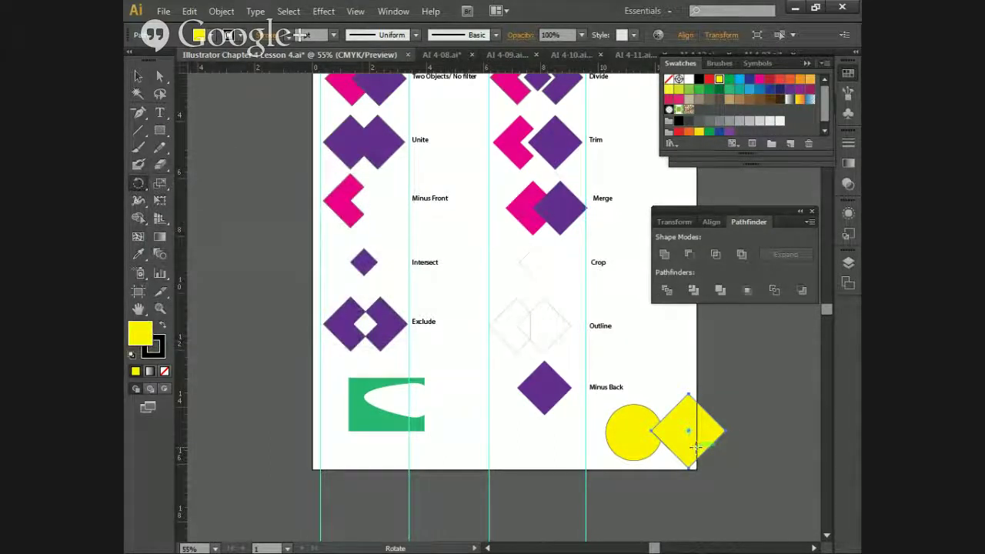
{"action": "key", "text": "v"}
{"action": "left_click_drag", "start_coordinate": [695, 444], "coordinate": [657, 440]}
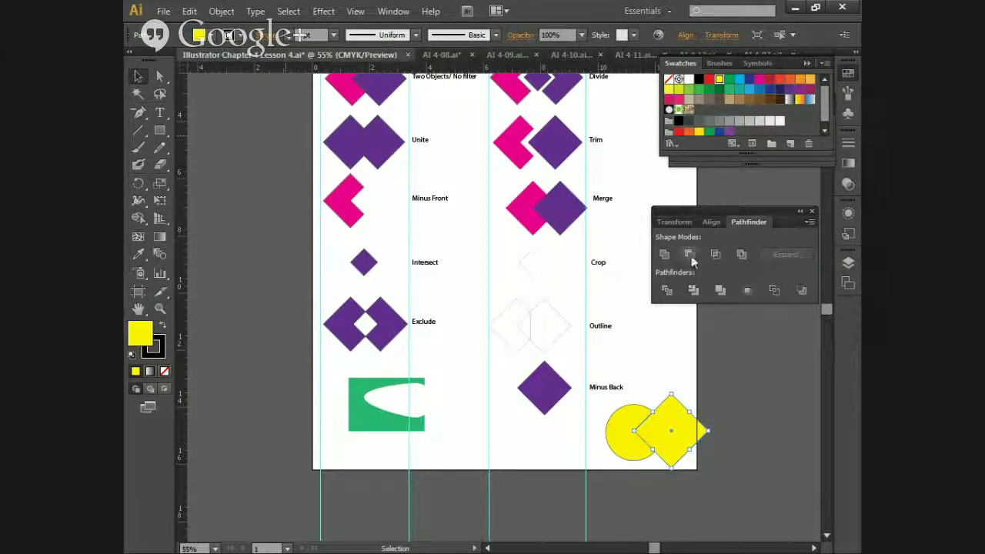
Step: Subtract the rotated square from the yellow circle with Minus Front and deselect the resulting shape
{"action": "left_click", "coordinate": [627, 421], "text": "shift"}
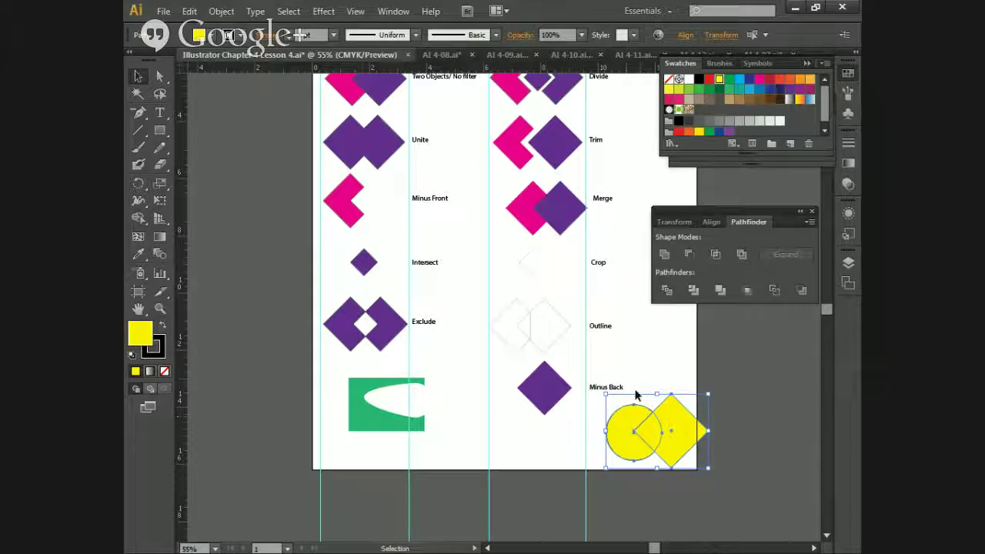
{"action": "left_click", "coordinate": [690, 253]}
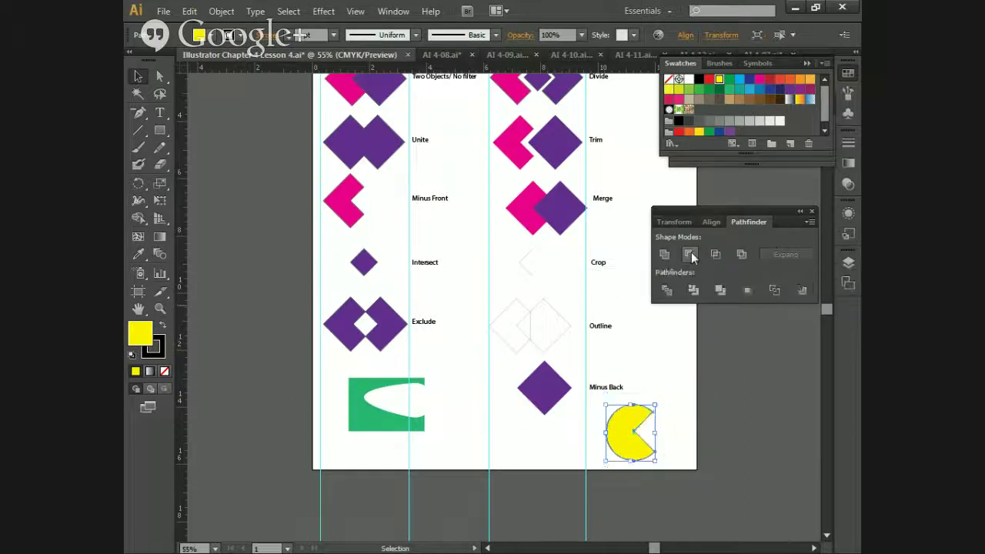
{"action": "left_click", "coordinate": [674, 438]}
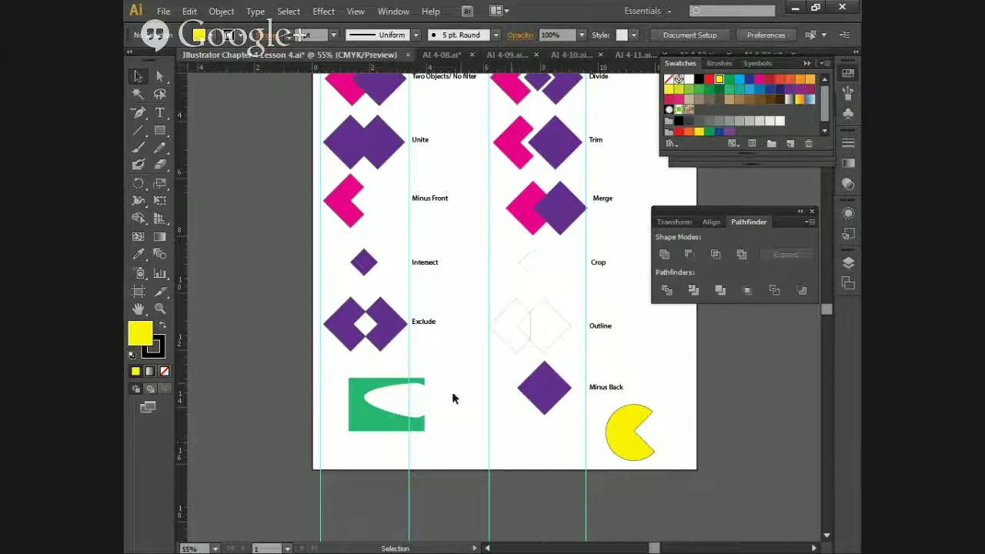
{"action": "scroll", "coordinate": [490, 408], "scroll_direction": "up", "scroll_amount": 3}
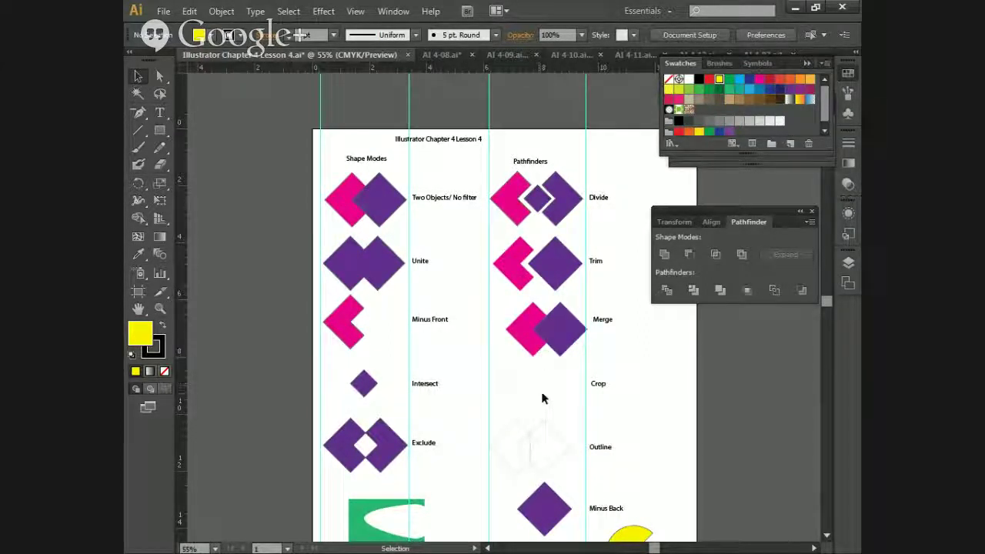
{"action": "left_click_drag", "start_coordinate": [531, 381], "coordinate": [547, 420]}
{"action": "scroll", "coordinate": [521, 431], "scroll_direction": "down", "scroll_amount": 4}
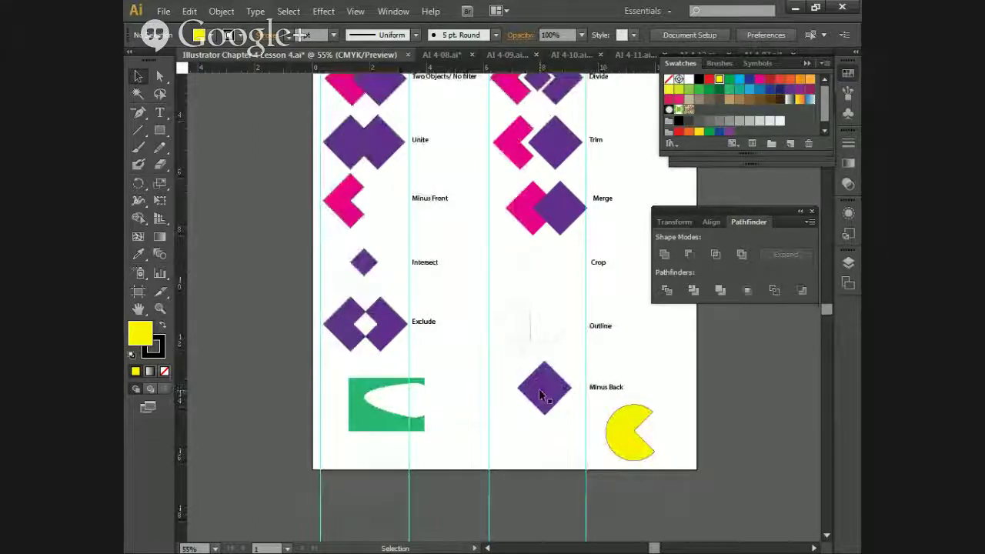
{"action": "left_click", "coordinate": [538, 388]}
{"action": "scroll", "coordinate": [528, 462], "scroll_direction": "up", "scroll_amount": 2}
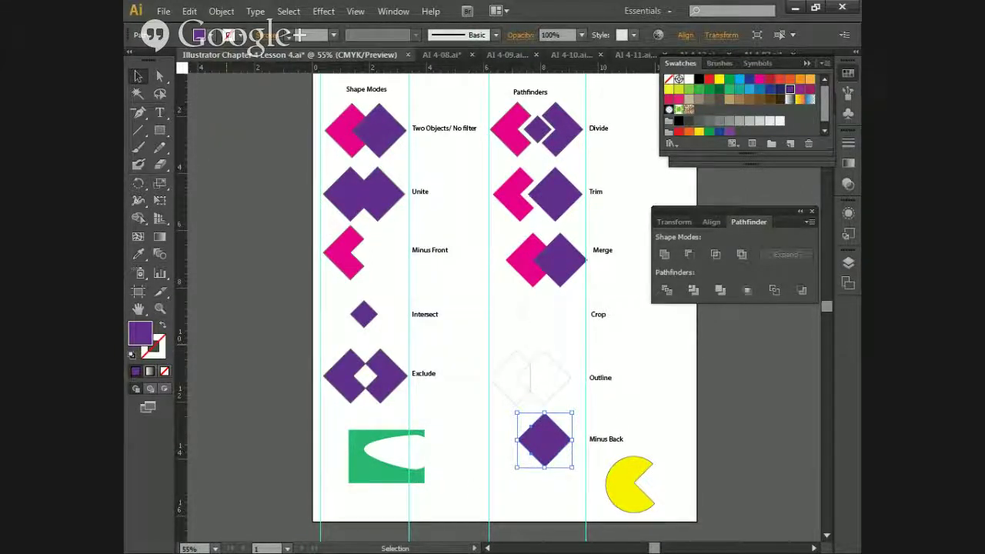
Step: Switch to AI 4-09.ai and merge the two overlapping circles into one shape with Unite
{"action": "left_click", "coordinate": [450, 56]}
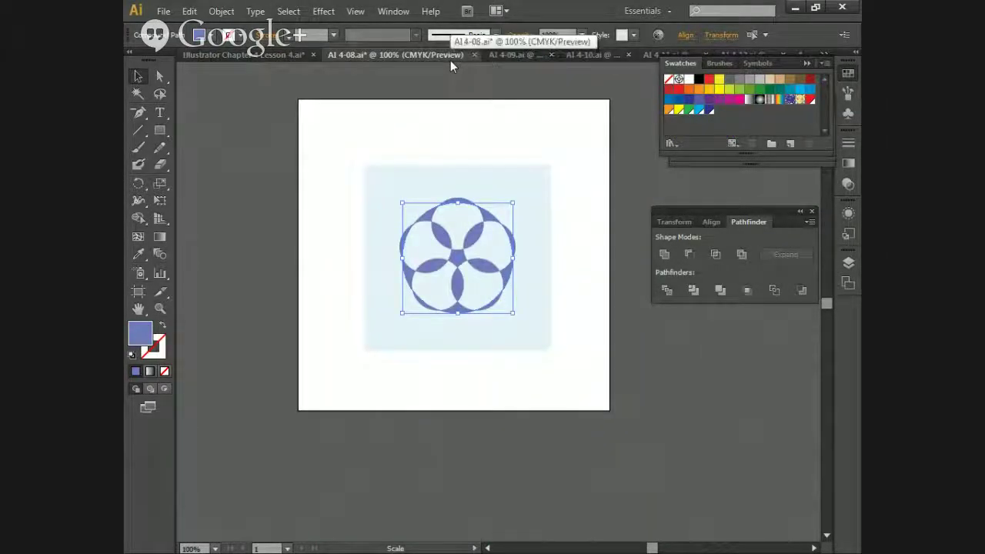
{"action": "left_click", "coordinate": [522, 56]}
{"action": "scroll", "coordinate": [496, 255], "scroll_direction": "up", "scroll_amount": 2}
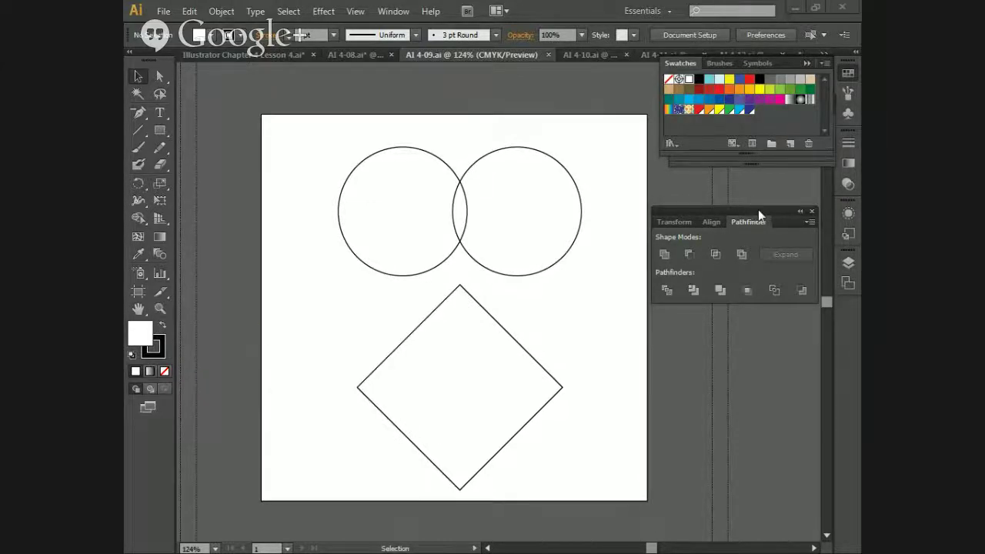
{"action": "left_click_drag", "start_coordinate": [759, 211], "coordinate": [761, 196]}
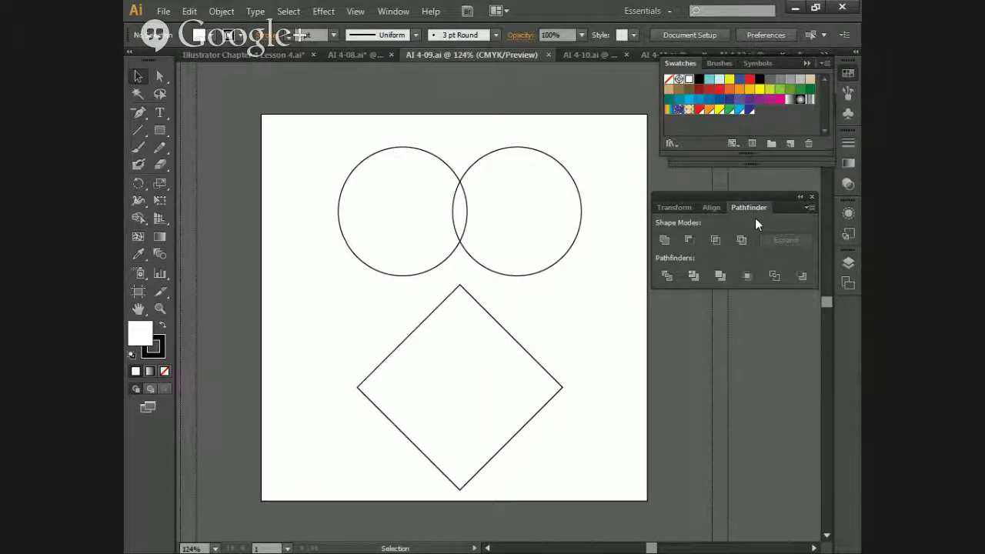
{"action": "left_click", "coordinate": [464, 242]}
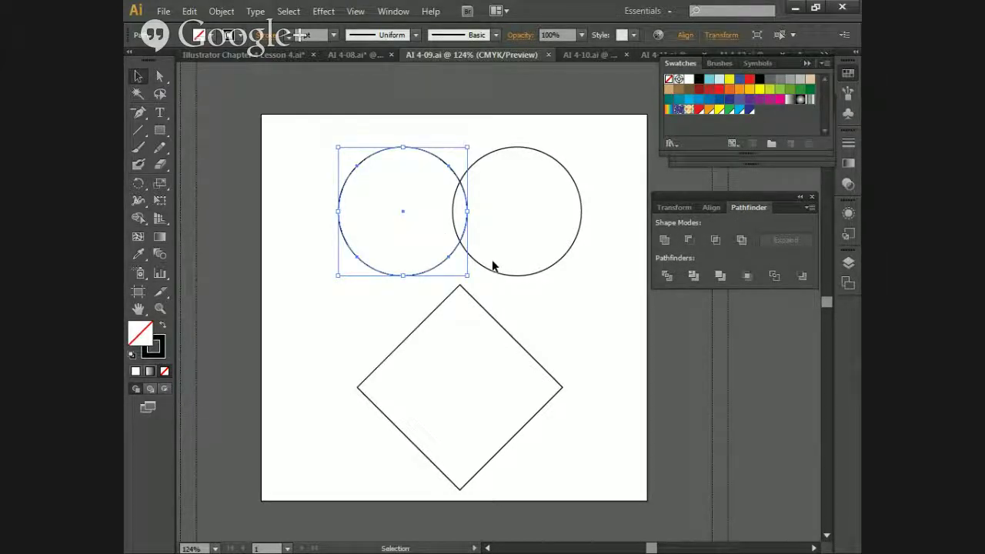
{"action": "left_click", "coordinate": [500, 274], "text": "shift"}
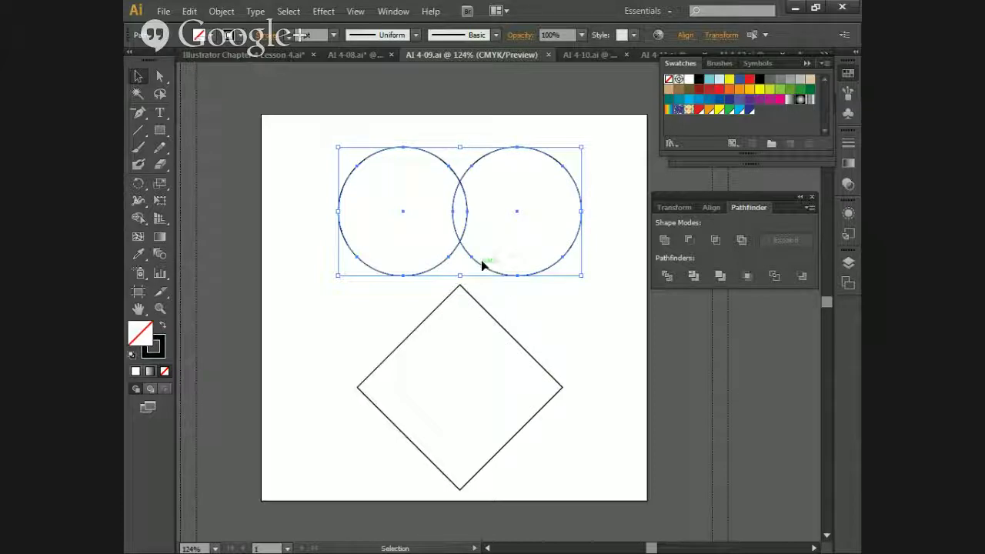
{"action": "left_click", "coordinate": [665, 241]}
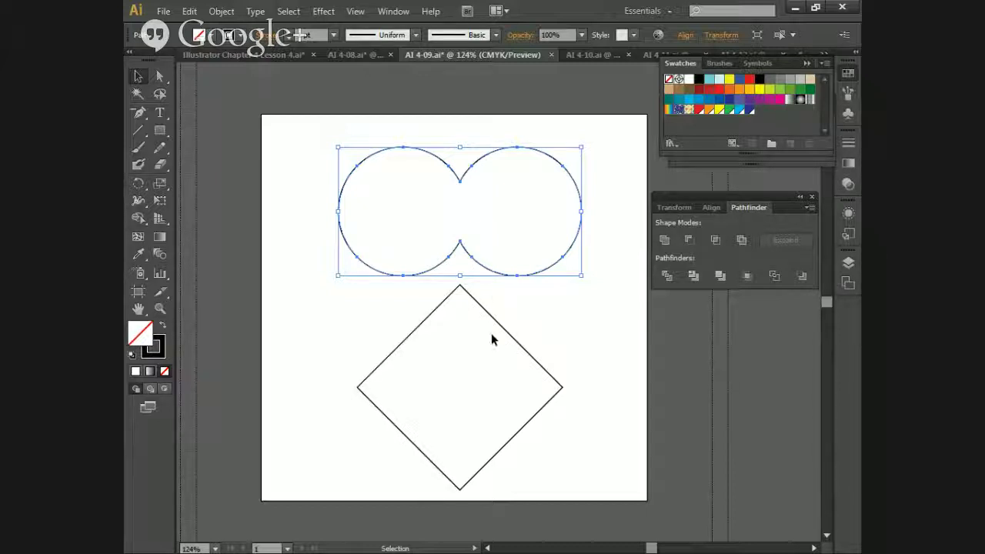
Step: Move the diamond straight up over the united circles and nudge it down so its lower sides meet the circles' outer edges
{"action": "left_click_drag", "start_coordinate": [502, 330], "coordinate": [504, 202]}
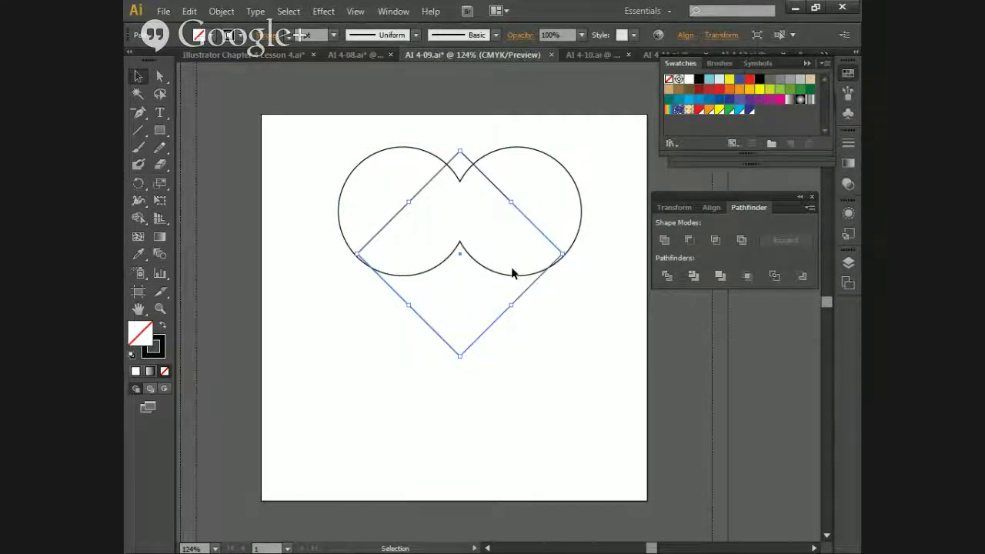
{"action": "key", "text": "Down"}
{"action": "key", "text": "Down"}
{"action": "key", "text": "Down"}
{"action": "key", "text": "Down"}
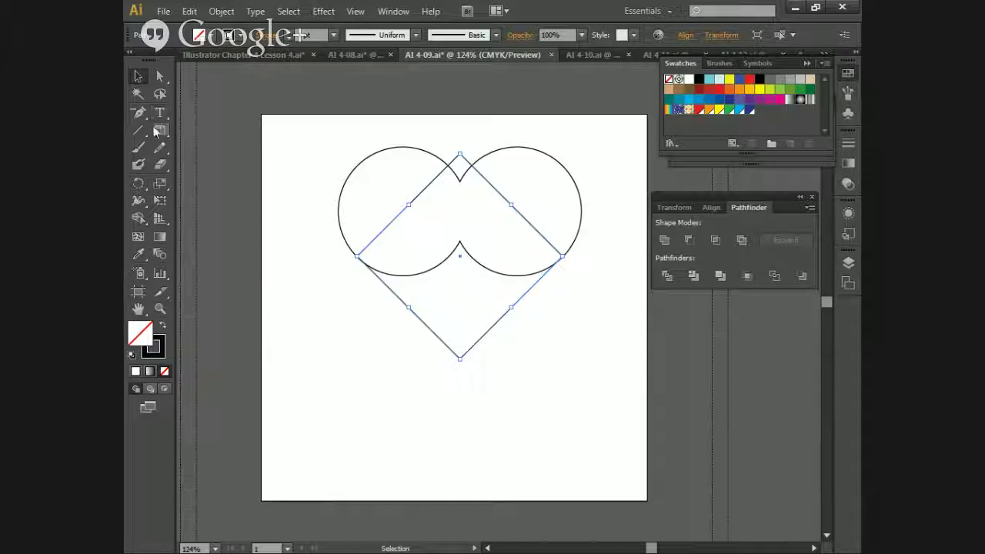
Step: Remove the diamond's top anchor point with the Delete Anchor Point tool, leaving a downward-pointing triangle
{"action": "key", "text": "minus"}
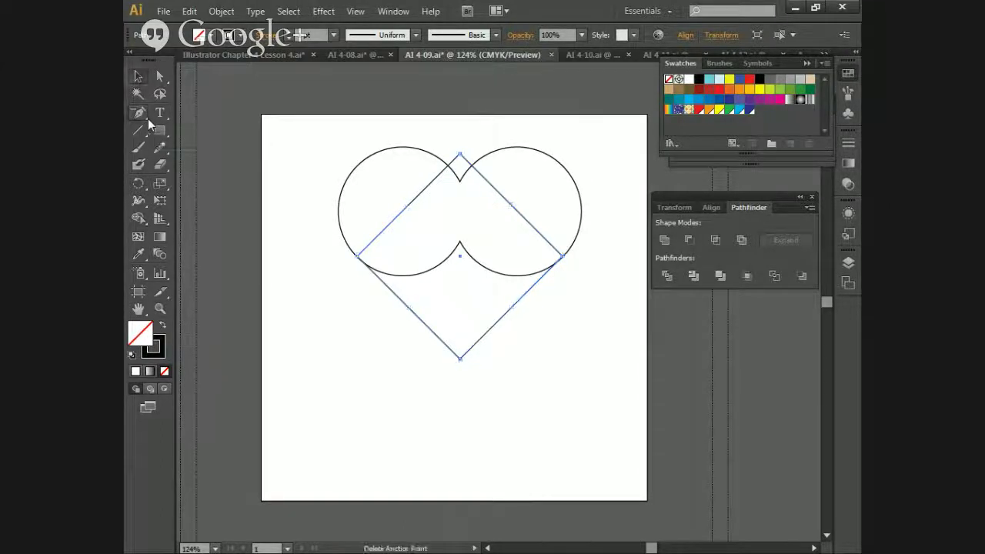
{"action": "left_click", "coordinate": [148, 119]}
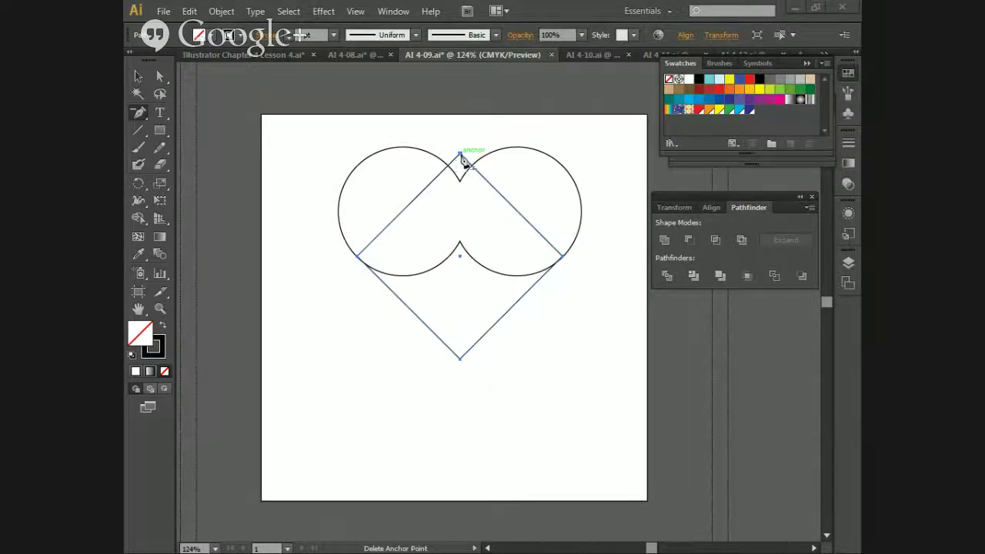
{"action": "left_click", "coordinate": [459, 155]}
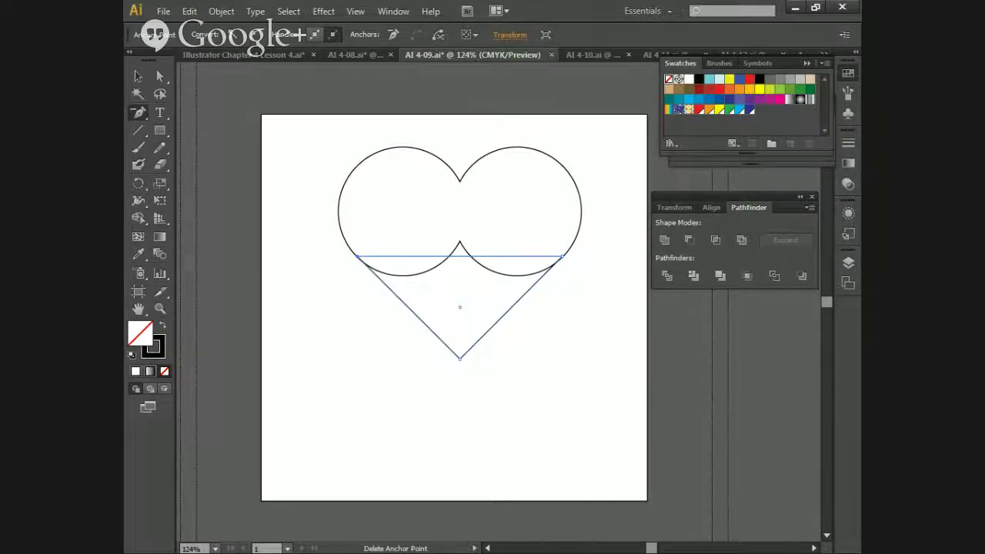
Step: Combine the united circles and the triangle into an editable compound shape with Unite, and deselect it
{"action": "key", "text": "ctrl+a"}
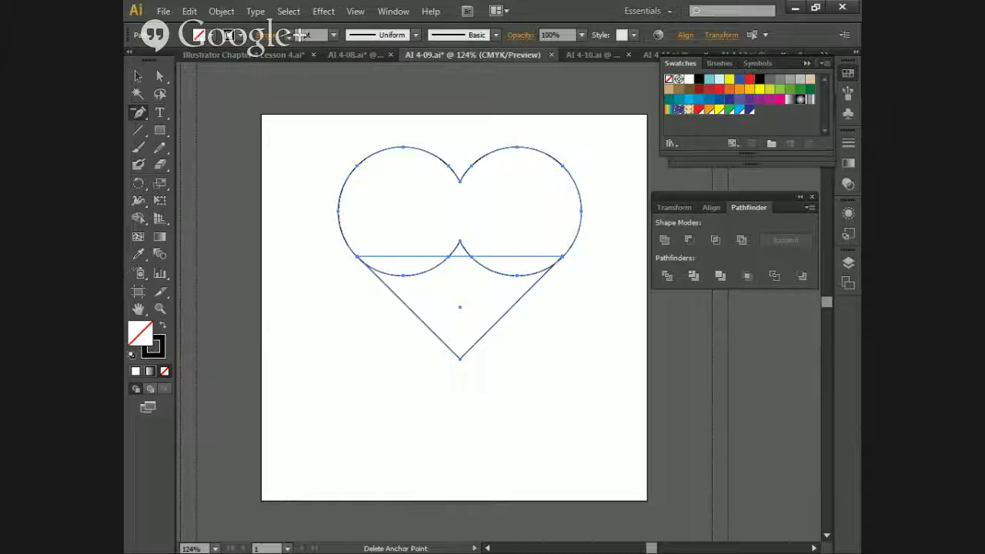
{"action": "left_click", "coordinate": [665, 240], "text": "alt"}
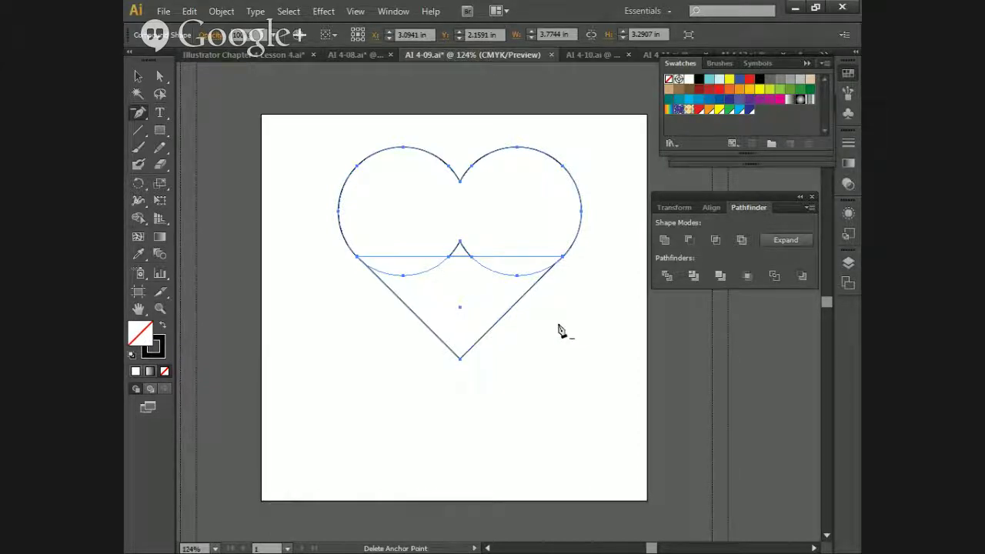
{"action": "key", "text": "v"}
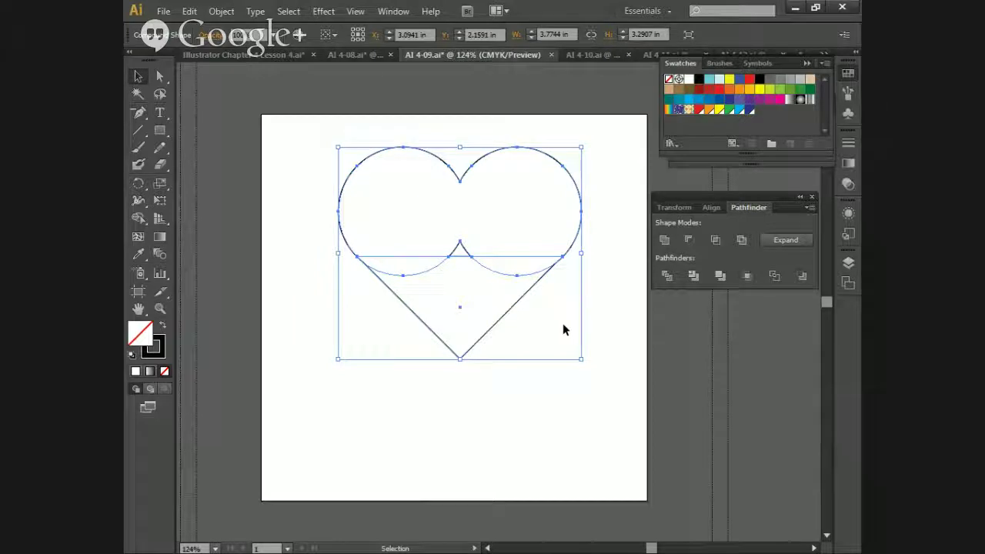
{"action": "left_click", "coordinate": [569, 406]}
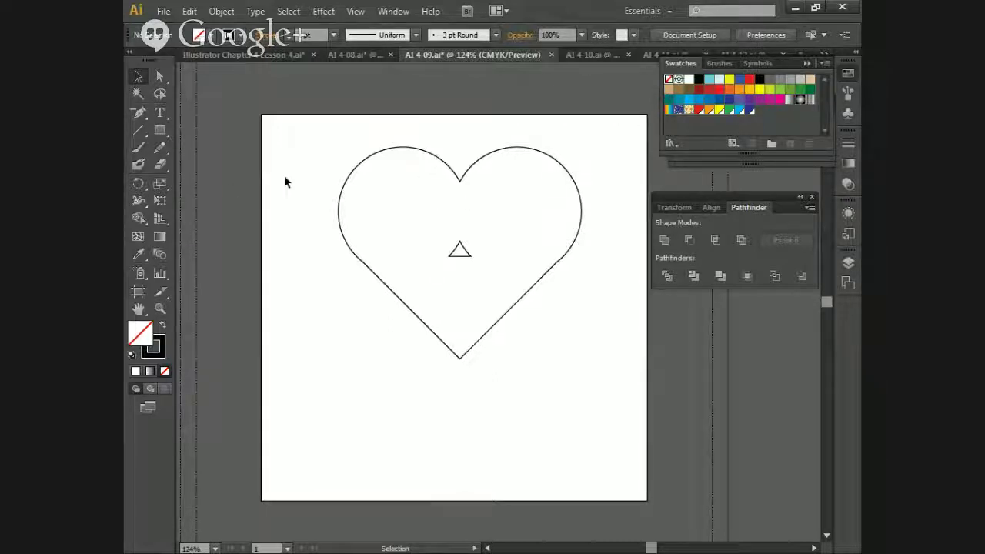
Step: Remove the heart's stroke and fill it with dark red
{"action": "left_click", "coordinate": [405, 305]}
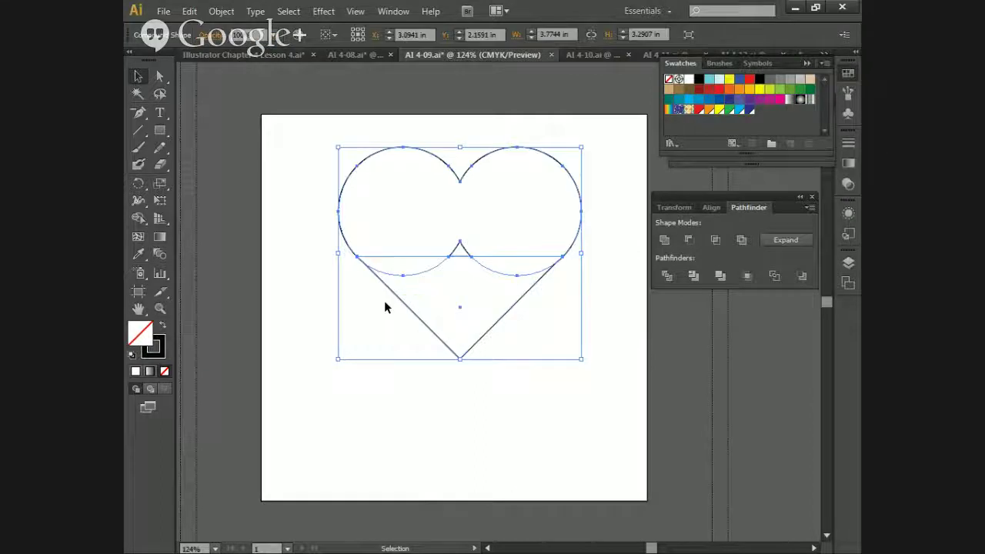
{"action": "left_click", "coordinate": [166, 372]}
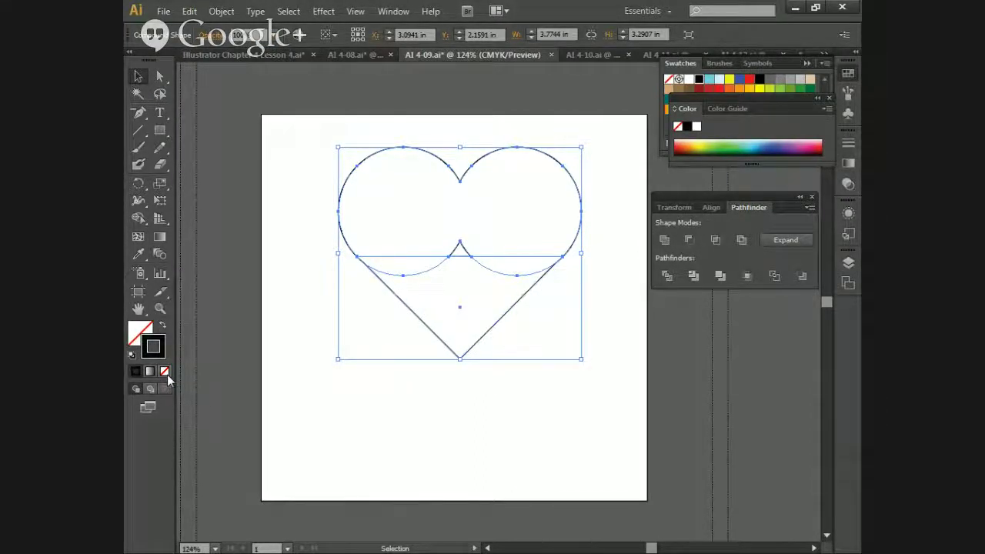
{"action": "left_click", "coordinate": [167, 374]}
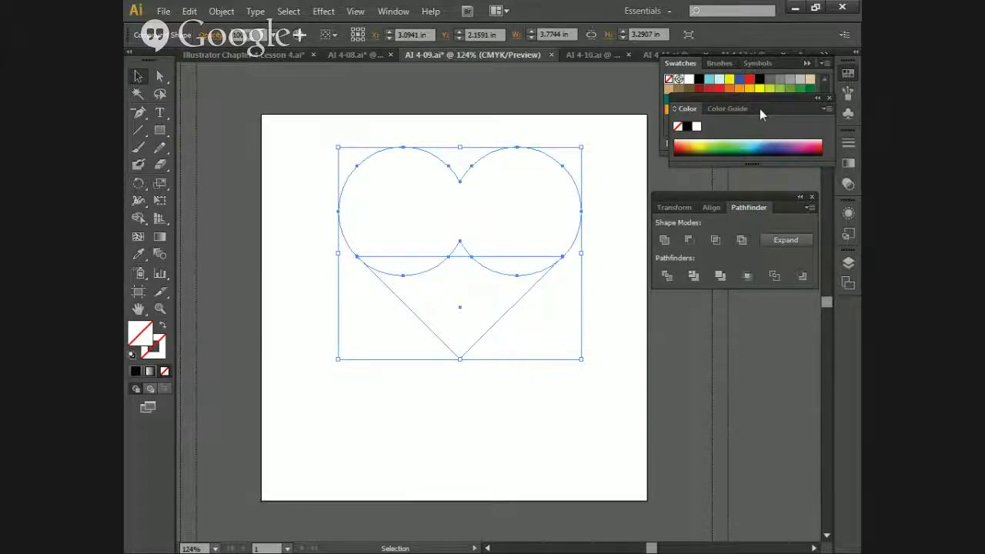
{"action": "left_click", "coordinate": [710, 90]}
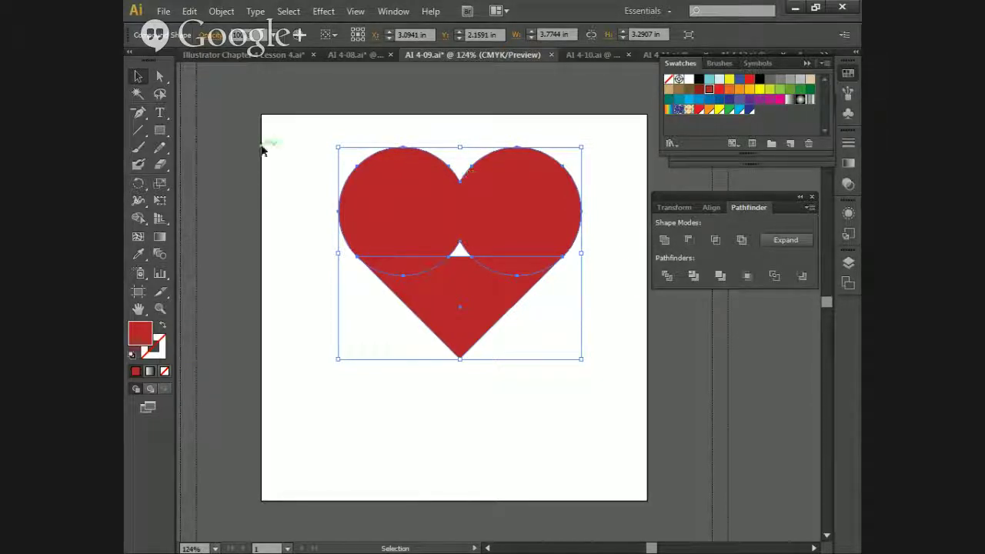
Step: Cover the small triangular hole in the heart with a rectangle about 1.09 × 0.81 in, fill it black and deselect it
{"action": "left_click_drag", "start_coordinate": [160, 137], "coordinate": [196, 130]}
{"action": "left_click_drag", "start_coordinate": [423, 224], "coordinate": [494, 274]}
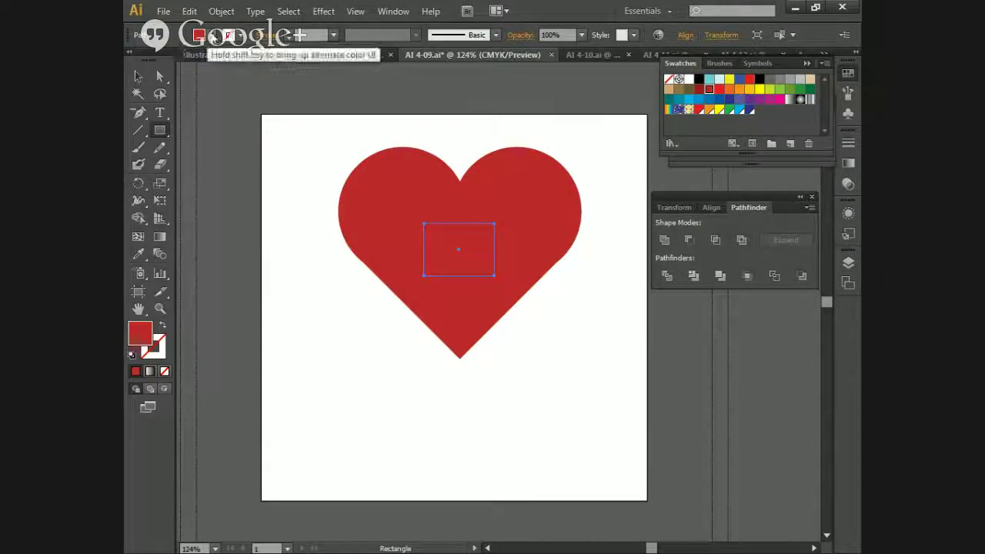
{"action": "left_click", "coordinate": [202, 35]}
{"action": "left_click", "coordinate": [223, 59]}
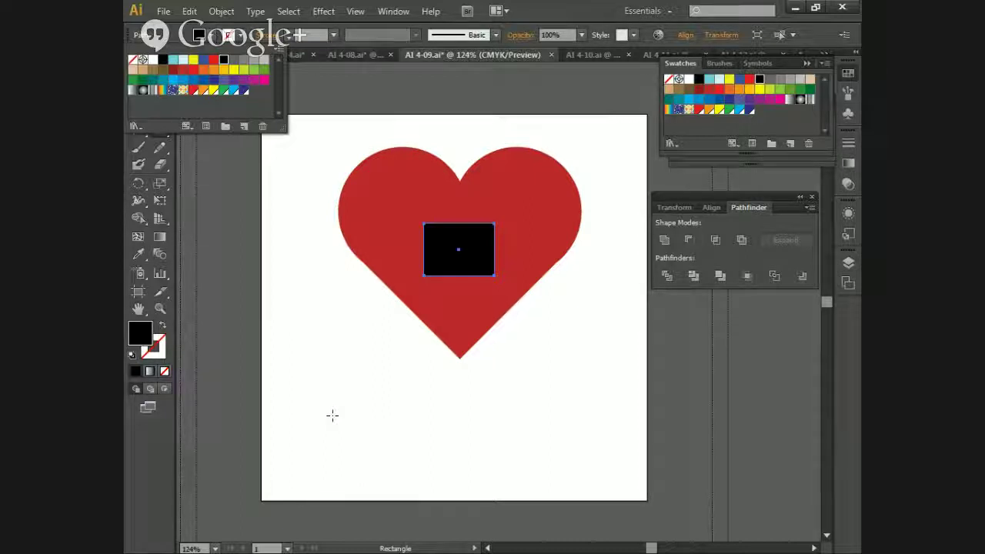
{"action": "key", "text": "Escape"}
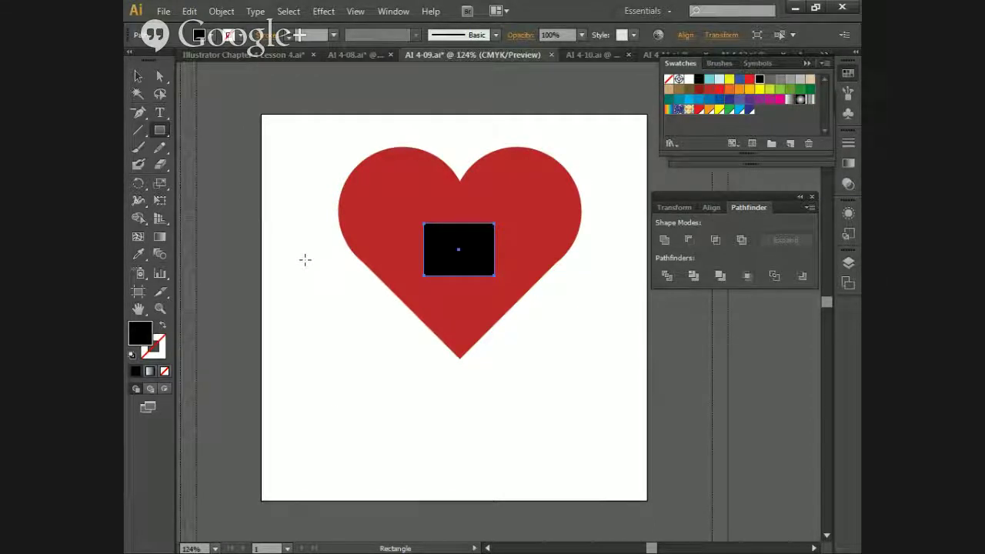
{"action": "key", "text": "v"}
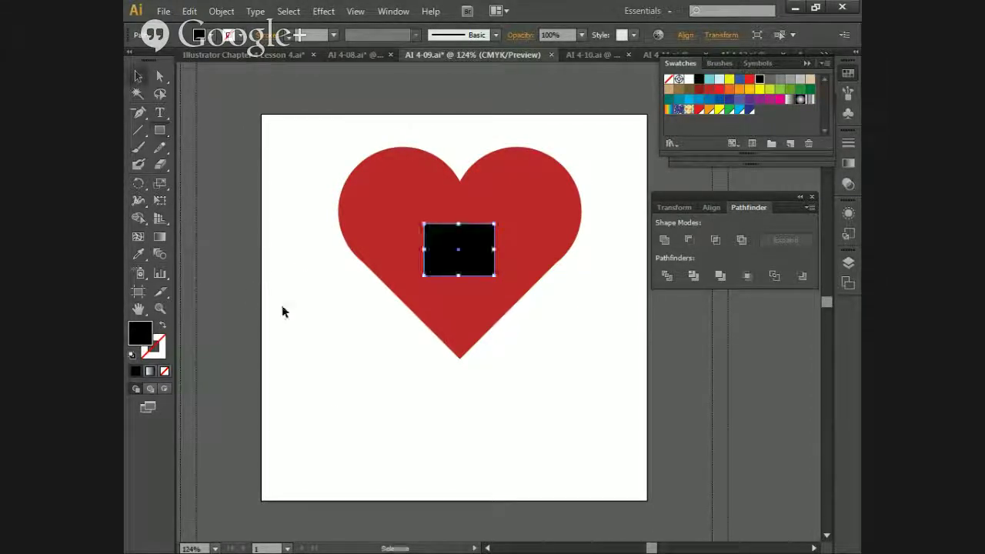
{"action": "left_click", "coordinate": [314, 318]}
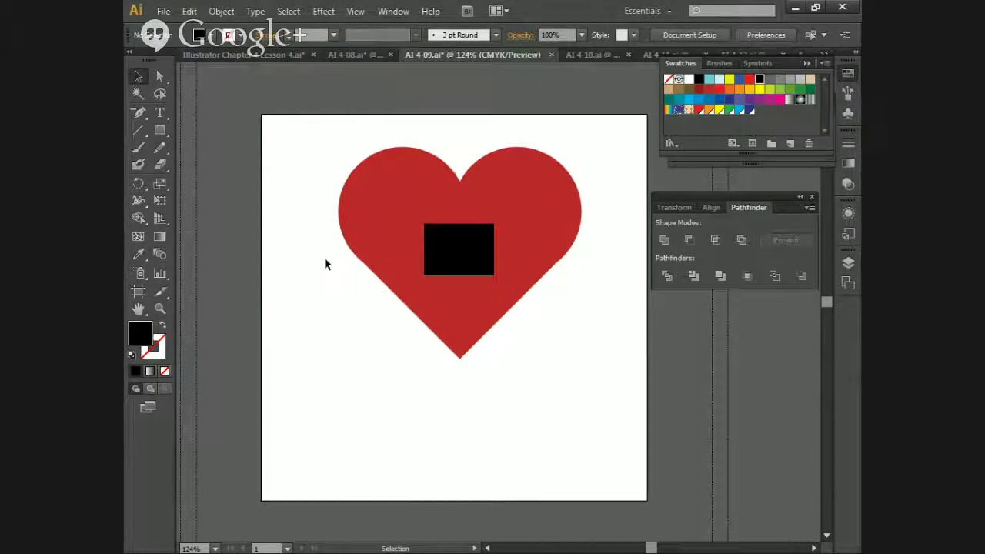
Step: Select the heart and the black rectangle and merge them into one compound shape with Unite
{"action": "key", "text": "a"}
{"action": "key", "text": "v"}
{"action": "key", "text": "ctrl+a"}
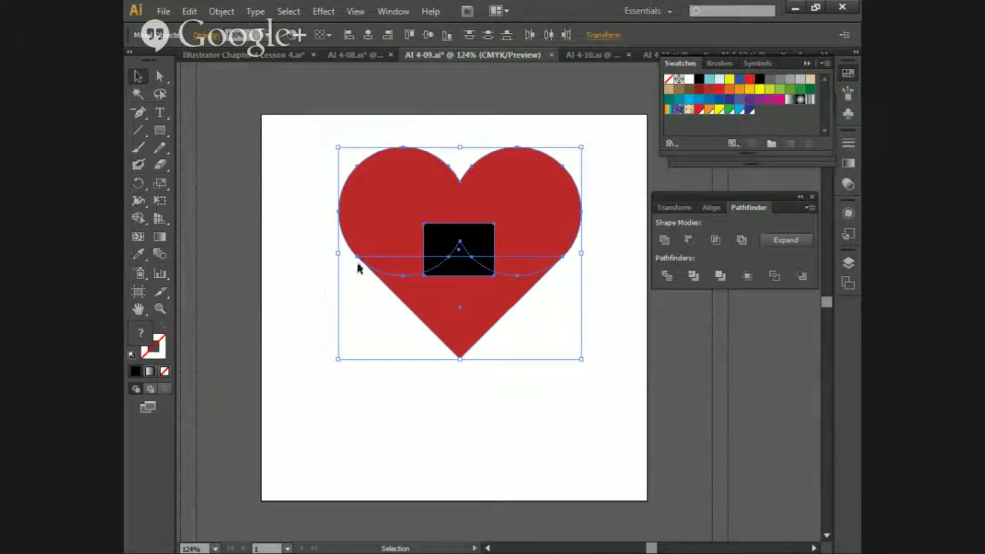
{"action": "left_click", "coordinate": [667, 242]}
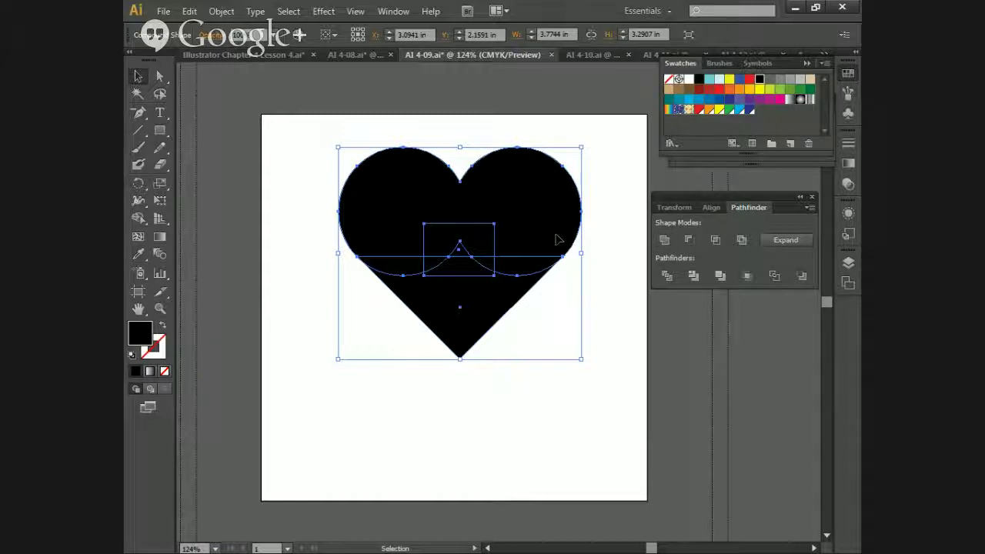
Step: Scale the heart non-uniformly to 90% horizontally and 100% vertically
{"action": "double_click", "coordinate": [161, 189]}
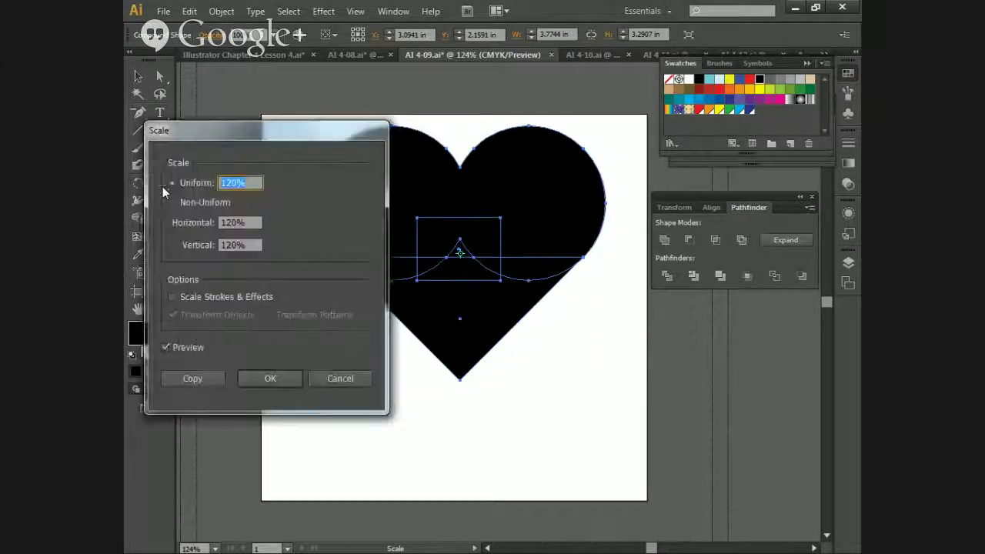
{"action": "left_click", "coordinate": [202, 203]}
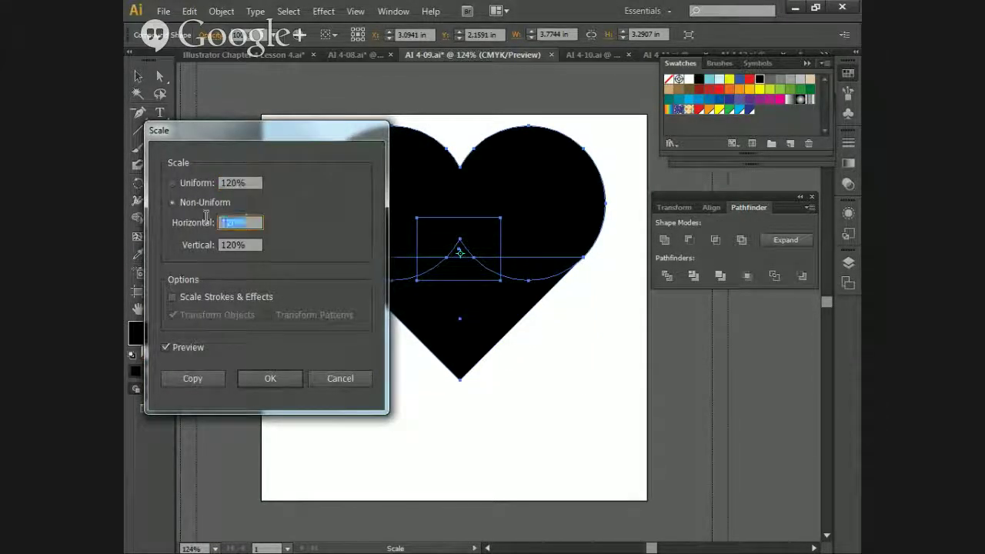
{"action": "type", "text": "90"}
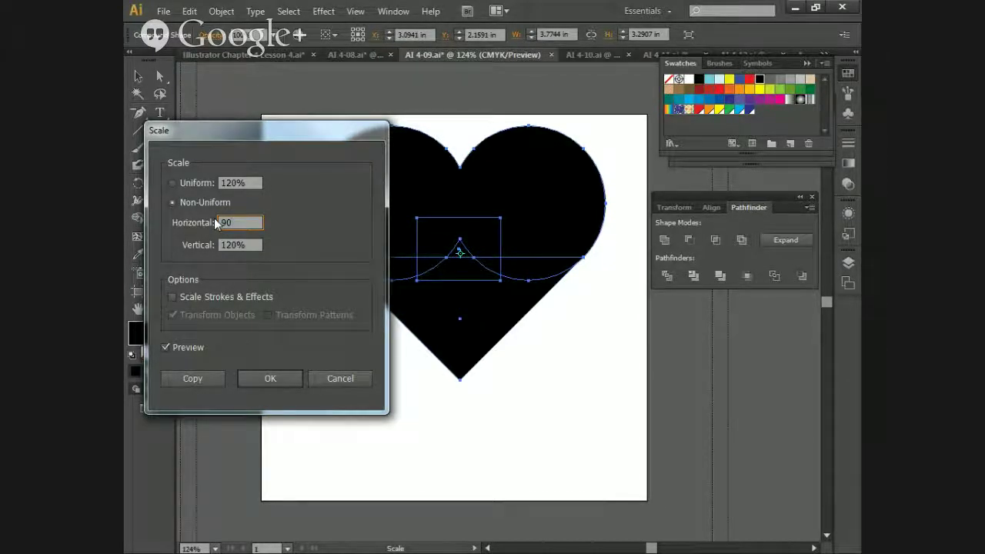
{"action": "key", "text": "Tab"}
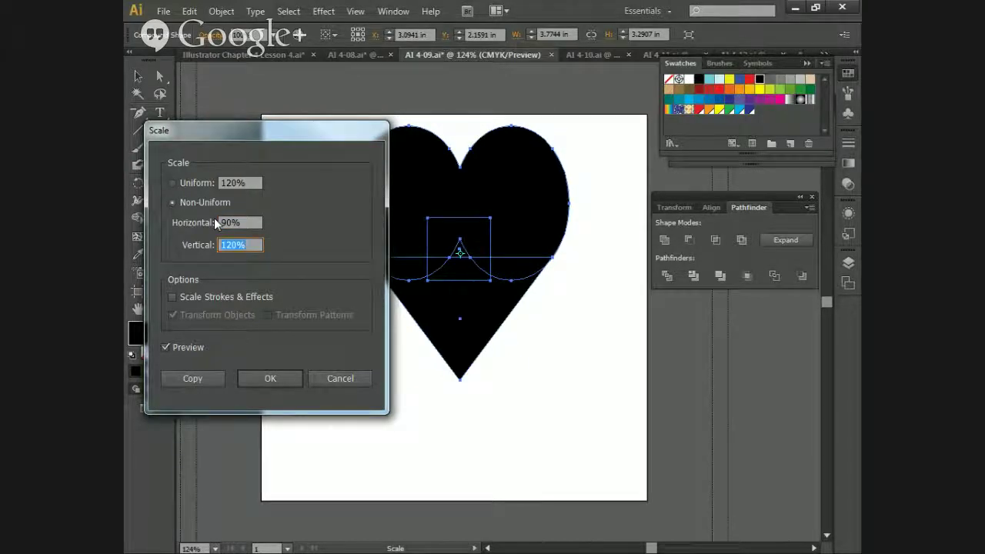
{"action": "type", "text": "100"}
{"action": "left_click", "coordinate": [270, 379]}
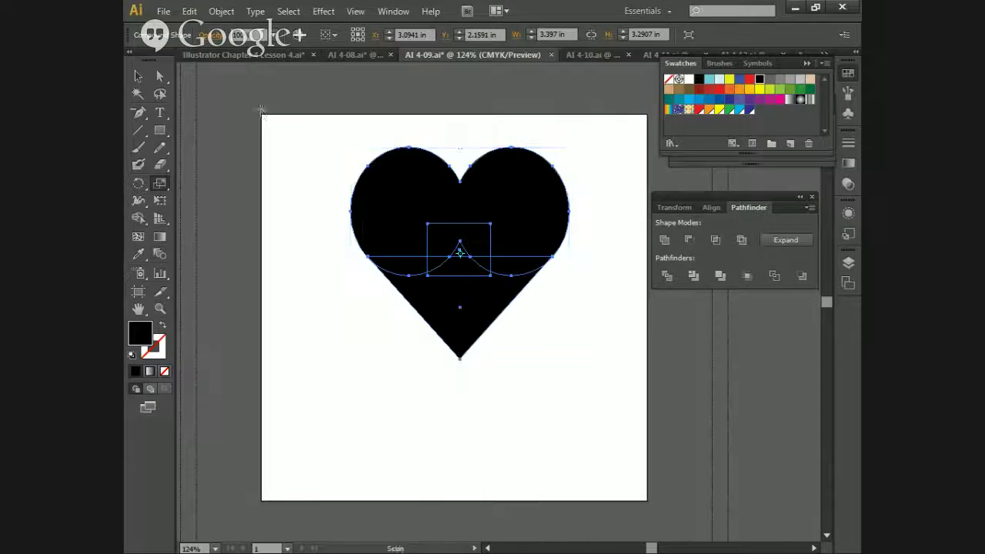
Step: Hide the selected heart to clear the artboard
{"action": "left_click", "coordinate": [221, 12]}
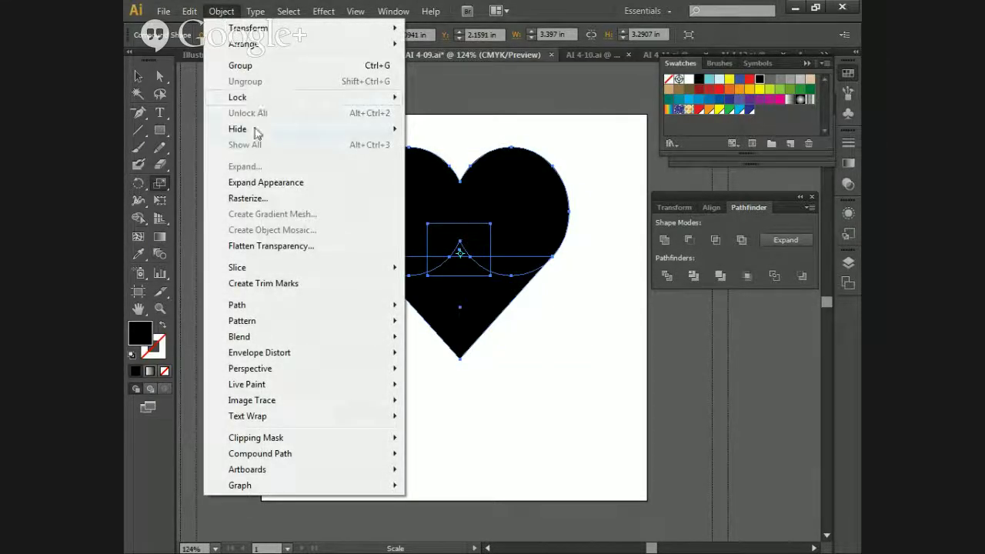
{"action": "mouse_move", "coordinate": [254, 131]}
{"action": "left_click", "coordinate": [444, 131]}
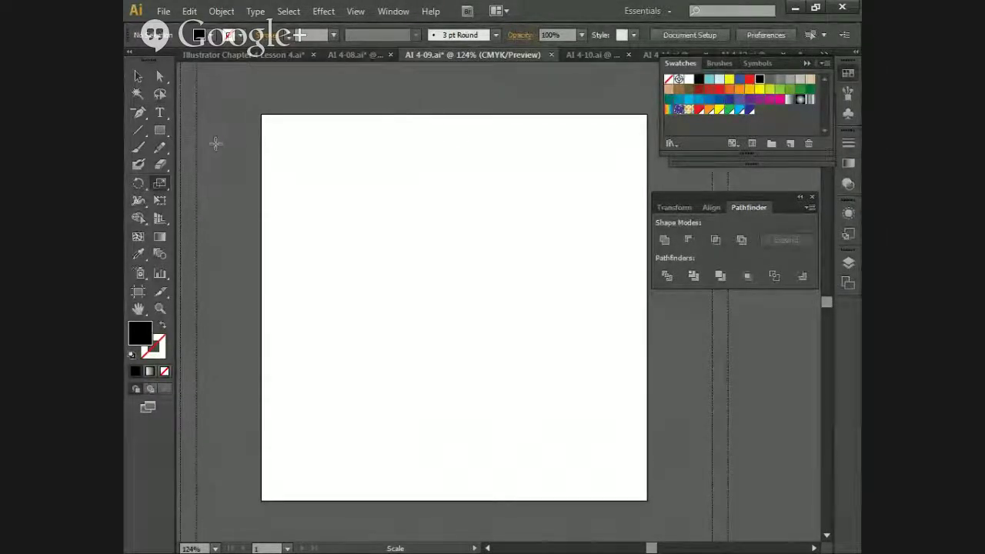
Step: Create a 1.5 × 1.5 in square on the empty artboard with the Rectangle tool
{"action": "key", "text": "m"}
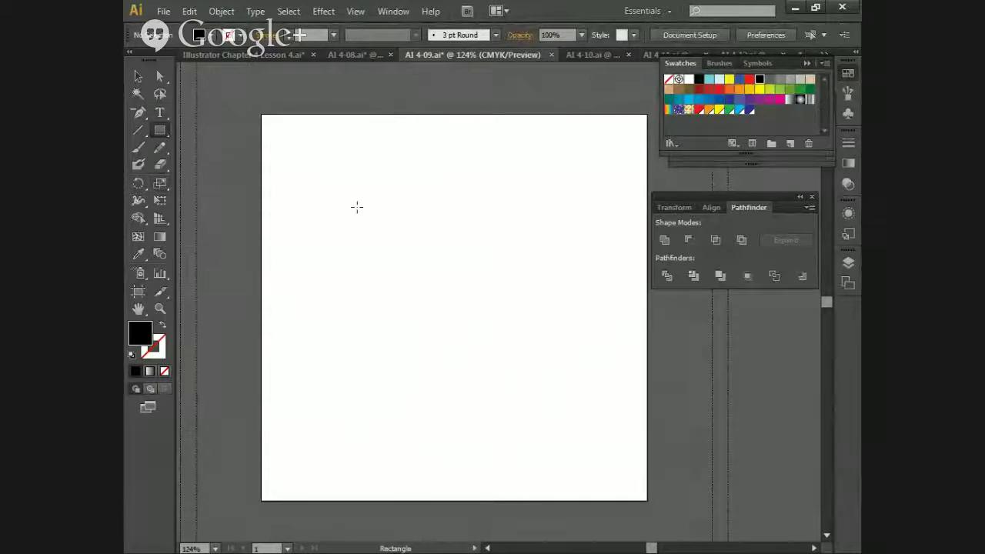
{"action": "left_click", "coordinate": [358, 213]}
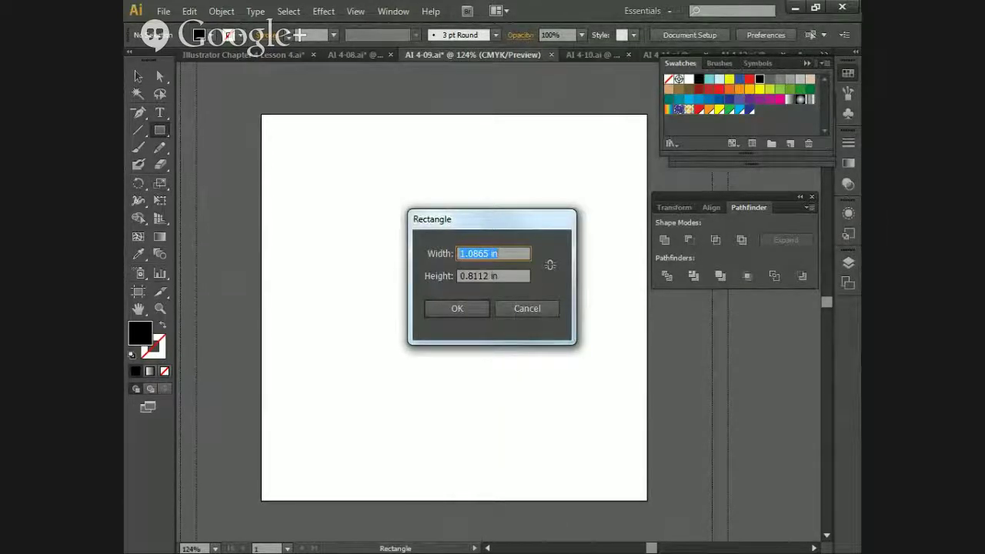
{"action": "type", "text": "4.5"}
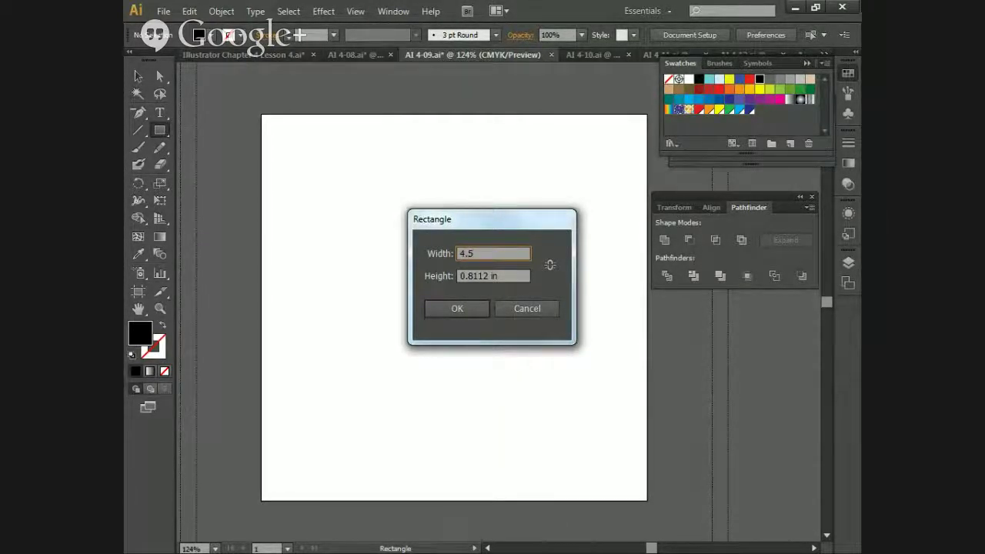
{"action": "type", "text": ".5"}
{"action": "key", "text": "BackSpace"}
{"action": "type", "text": "1.5"}
{"action": "key", "text": "Tab"}
{"action": "type", "text": "1.5"}
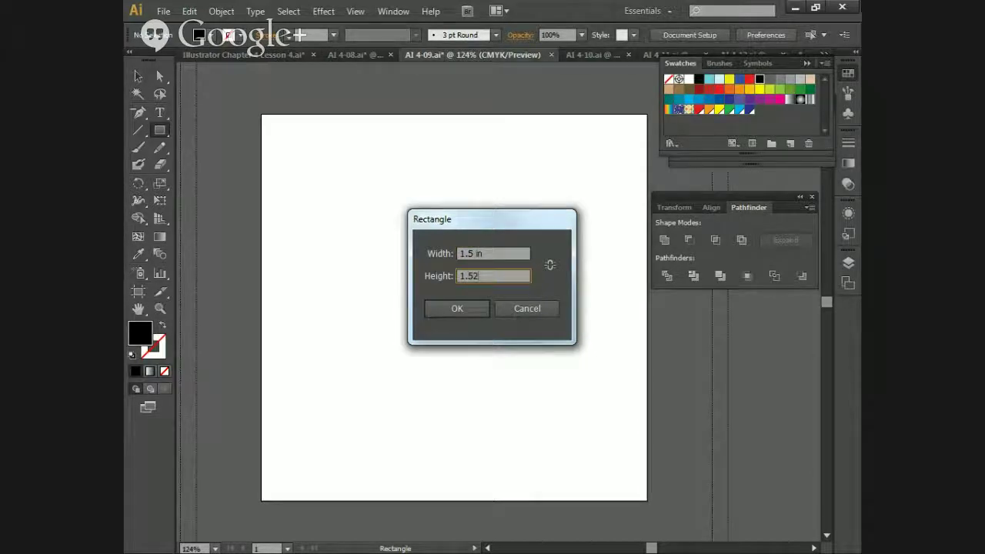
{"action": "key", "text": "Return"}
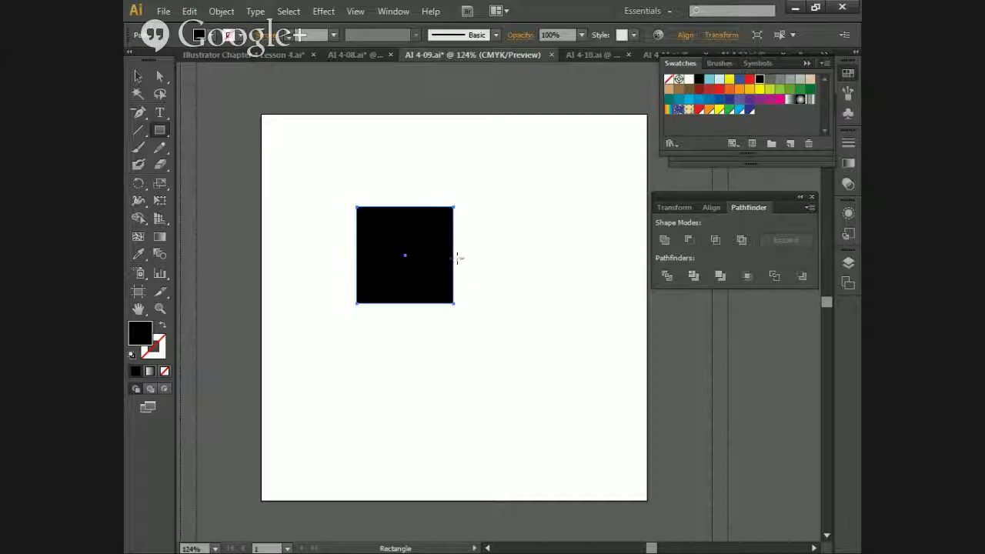
Step: Give the square a black stroke and no fill, and move it down and right to near the artboard's center
{"action": "left_click", "coordinate": [135, 371]}
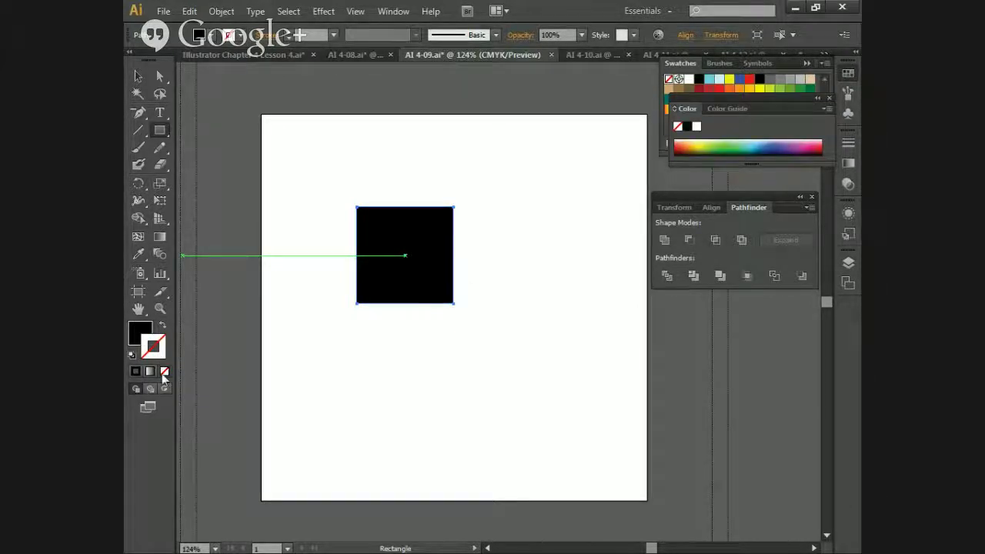
{"action": "left_click", "coordinate": [133, 372]}
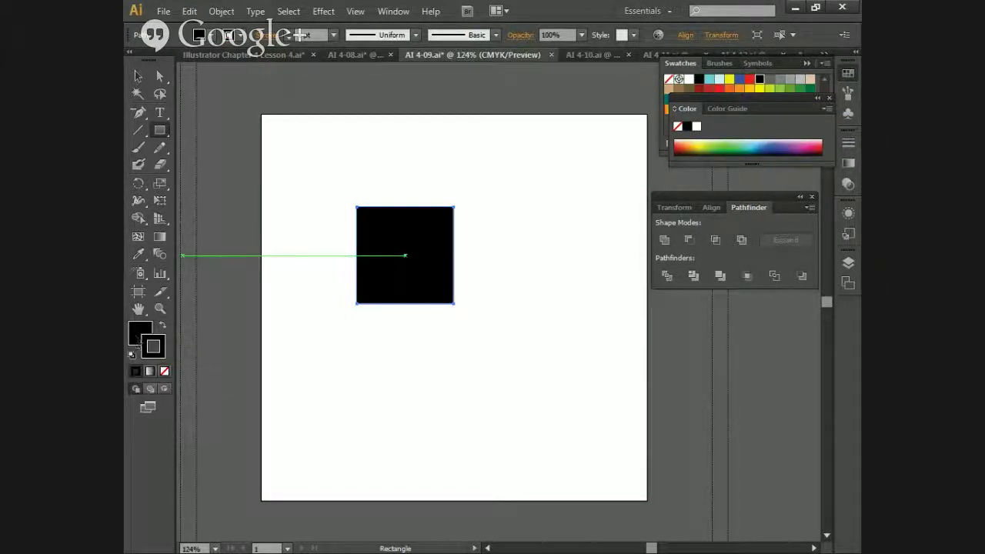
{"action": "left_click", "coordinate": [135, 335]}
{"action": "left_click", "coordinate": [163, 371]}
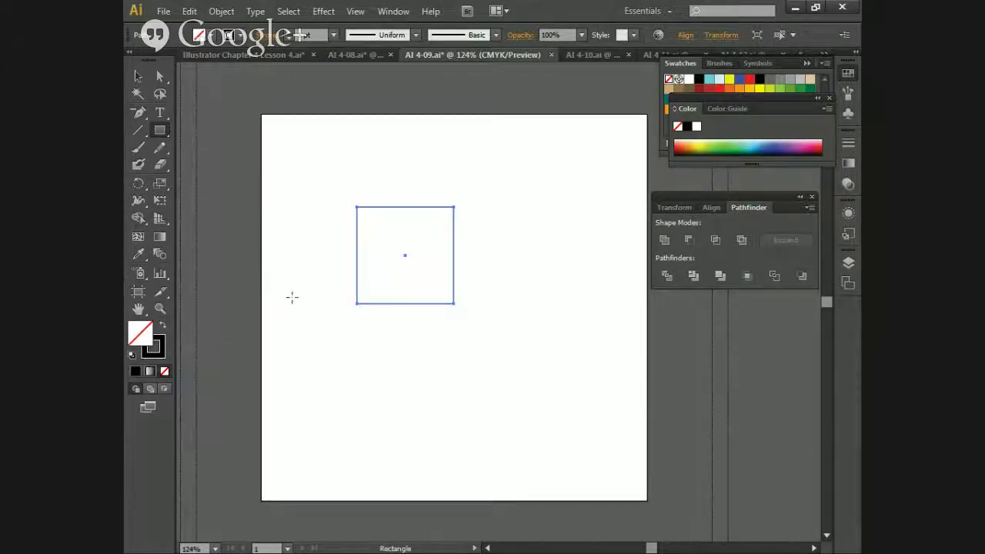
{"action": "key", "text": "v"}
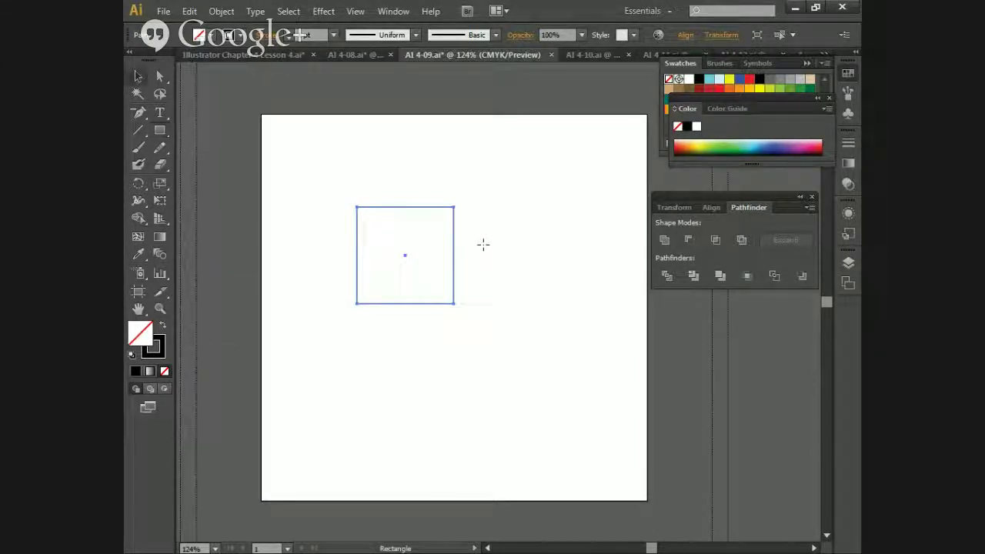
{"action": "left_click_drag", "start_coordinate": [453, 264], "coordinate": [524, 331]}
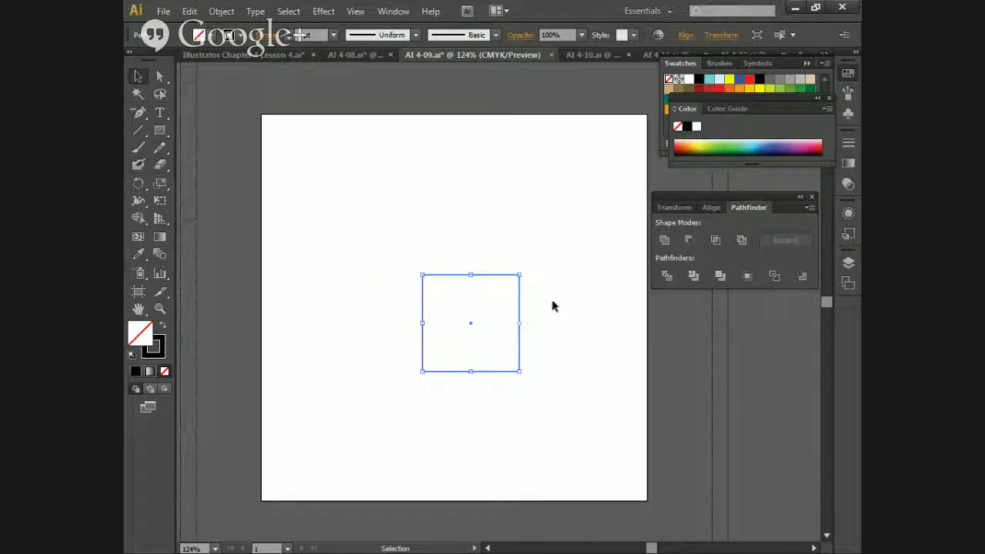
Step: Create a 1.75 × 1.75 in circle on the artboard with the Ellipse tool
{"action": "left_click", "coordinate": [165, 134]}
{"action": "left_click", "coordinate": [213, 166]}
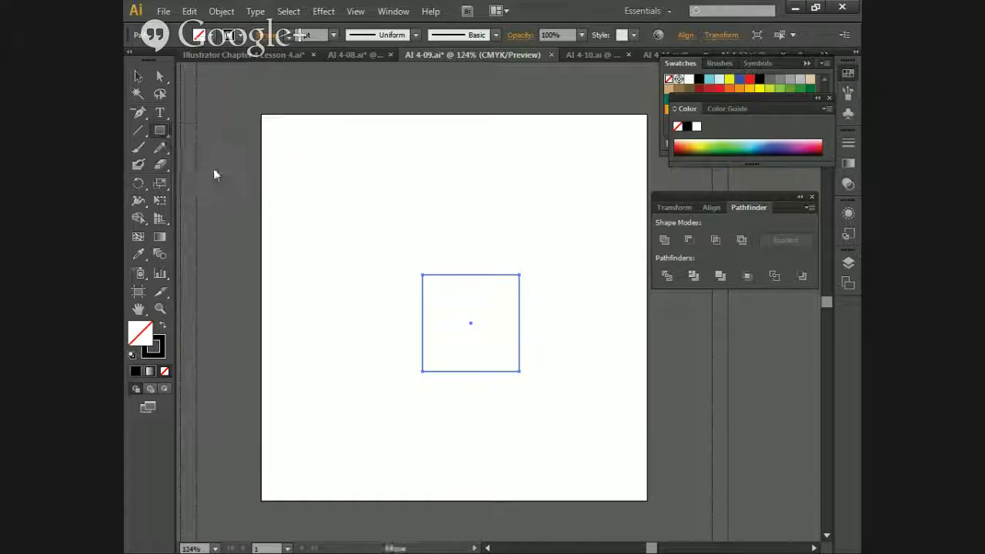
{"action": "left_click", "coordinate": [335, 341]}
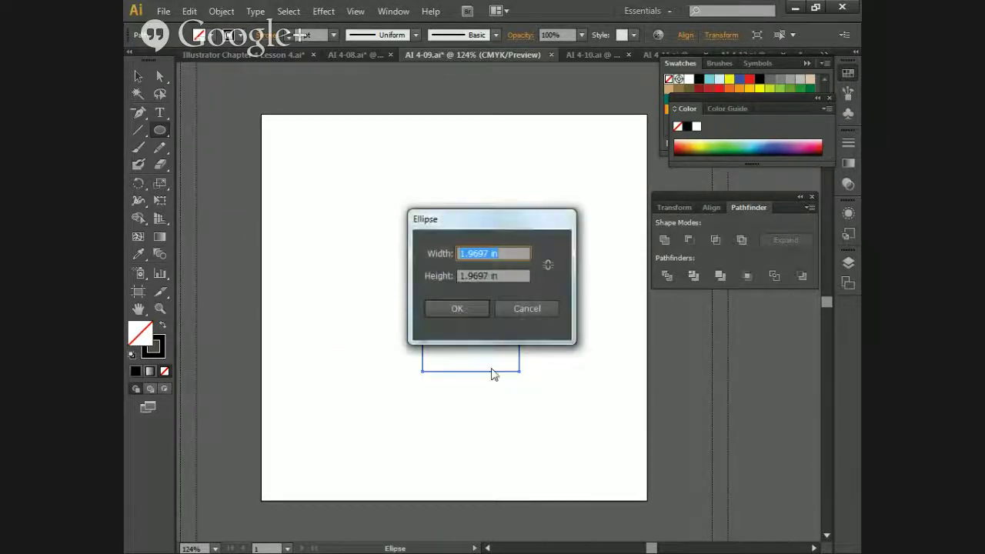
{"action": "type", "text": "4.75"}
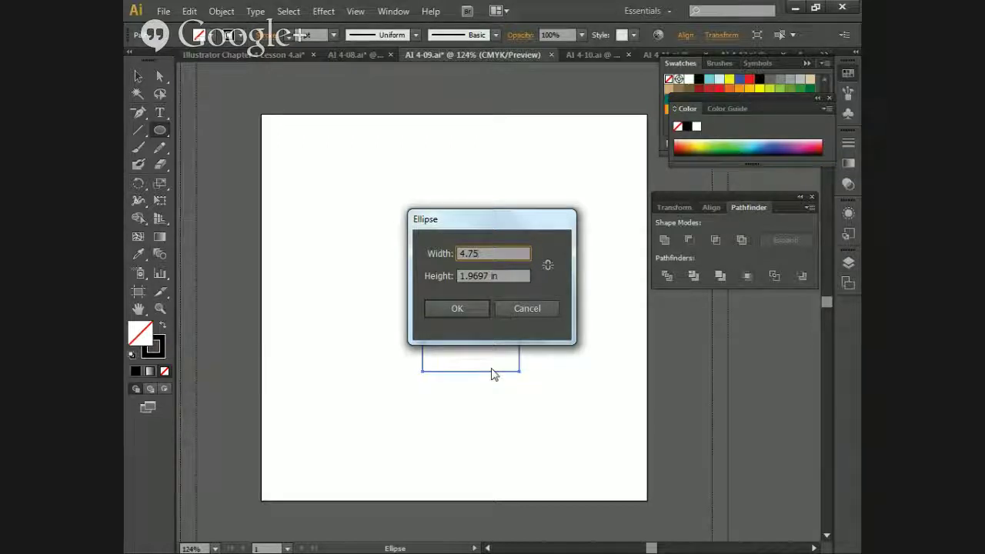
{"action": "key", "text": "BackSpace"}
{"action": "key", "text": "BackSpace"}
{"action": "key", "text": "BackSpace"}
{"action": "key", "text": "BackSpace"}
{"action": "type", "text": "1.75"}
{"action": "key", "text": "Tab"}
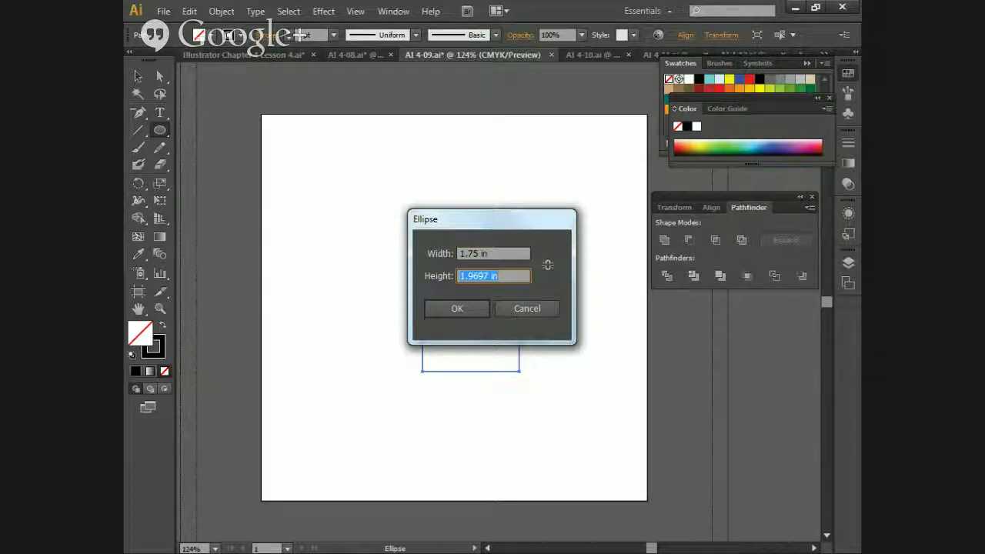
{"action": "type", "text": "1.47"}
{"action": "key", "text": "BackSpace"}
{"action": "type", "text": "75"}
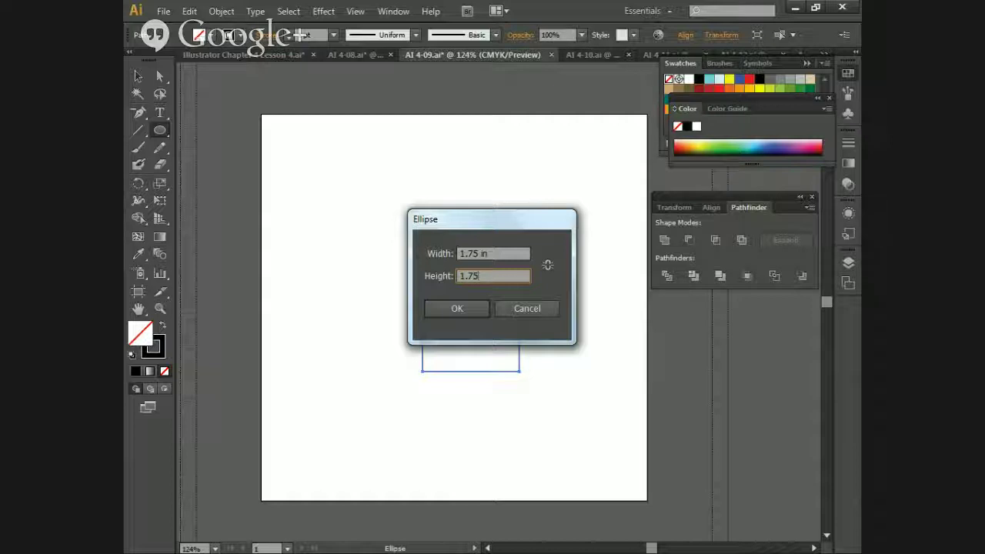
{"action": "left_click", "coordinate": [458, 309]}
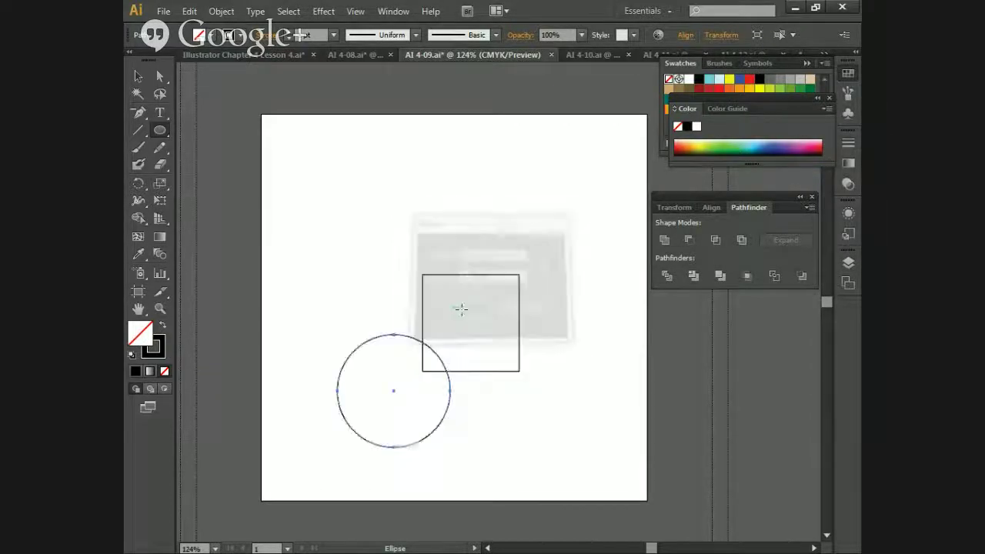
Step: Nudge the circle up and slightly right until it overlaps the square's left side, level with the square's center
{"action": "key", "text": "Up"}
{"action": "key", "text": "Up"}
{"action": "key", "text": "Up"}
{"action": "key", "text": "Up"}
{"action": "key", "text": "Up"}
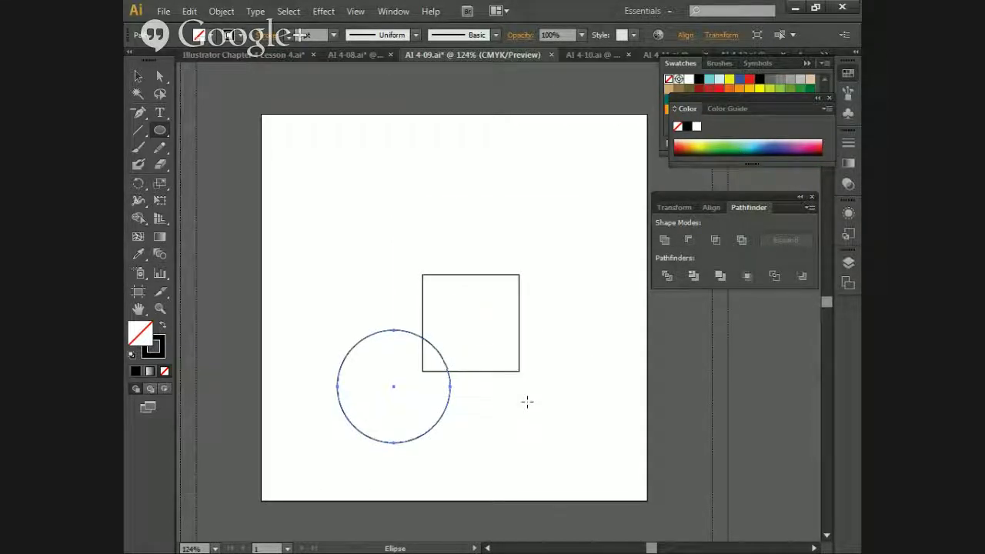
{"action": "key", "text": "Up"}
{"action": "key", "text": "Up"}
{"action": "key", "text": "Up"}
{"action": "key", "text": "Up"}
{"action": "key", "text": "Up"}
{"action": "key", "text": "Up"}
{"action": "key", "text": "Up"}
{"action": "key", "text": "Up"}
{"action": "key", "text": "Up"}
{"action": "key", "text": "Up"}
{"action": "key", "text": "Up"}
{"action": "key", "text": "Up"}
{"action": "key", "text": "Up"}
{"action": "key", "text": "Up"}
{"action": "key", "text": "Up"}
{"action": "key", "text": "Up"}
{"action": "key", "text": "Up"}
{"action": "key", "text": "Up"}
{"action": "key", "text": "Up"}
{"action": "key", "text": "Up"}
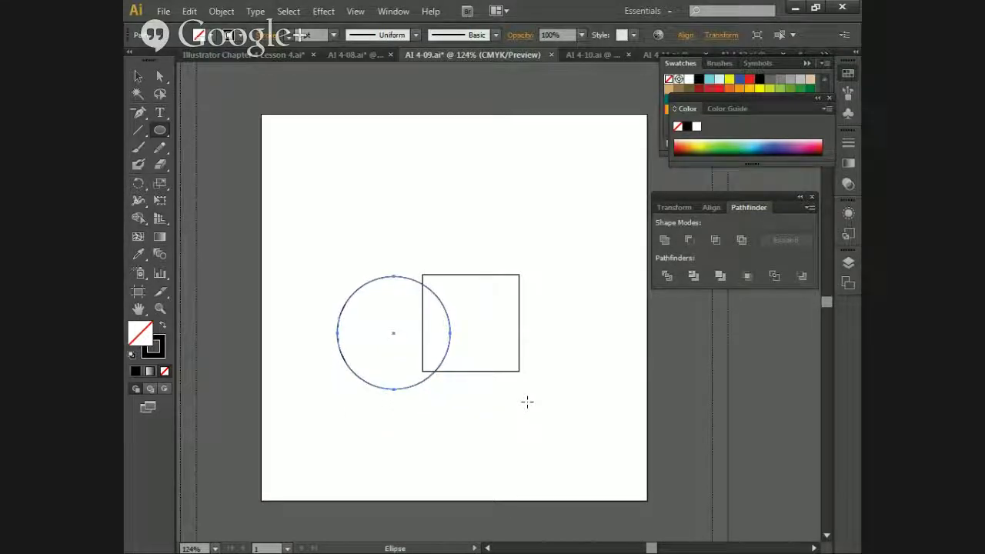
{"action": "key", "text": "Up"}
{"action": "key", "text": "Up"}
{"action": "key", "text": "Up"}
{"action": "key", "text": "Up"}
{"action": "key", "text": "Up"}
{"action": "key", "text": "Up"}
{"action": "key", "text": "Up"}
{"action": "key", "text": "Up"}
{"action": "key", "text": "Up"}
{"action": "key", "text": "Up"}
{"action": "key", "text": "Up"}
{"action": "key", "text": "Up"}
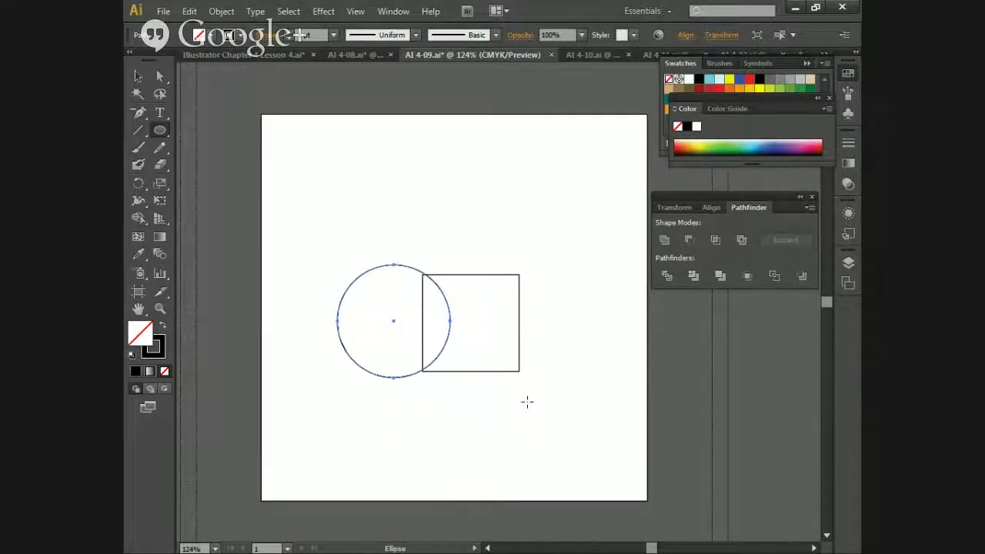
{"action": "key", "text": "Down"}
{"action": "key", "text": "Right"}
{"action": "key", "text": "Right"}
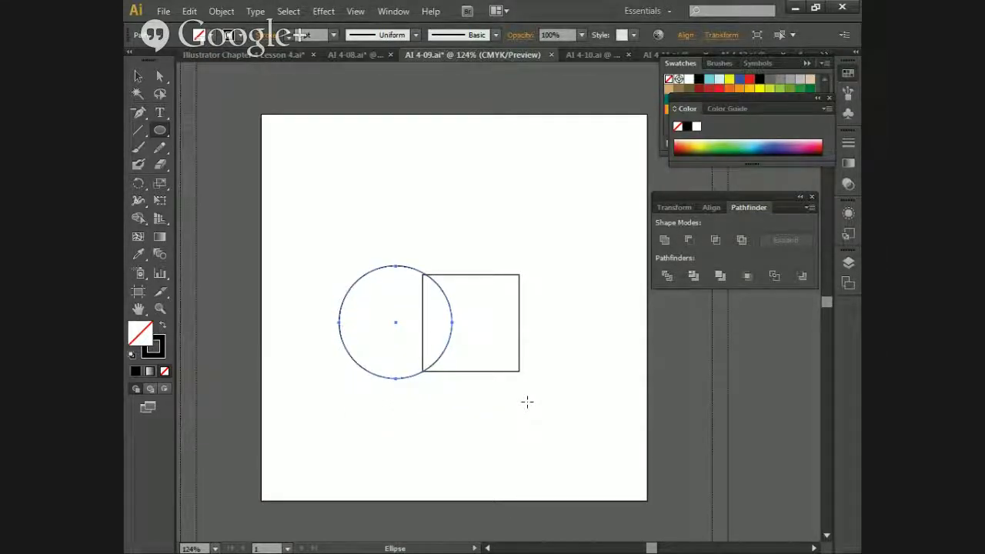
{"action": "key", "text": "Down"}
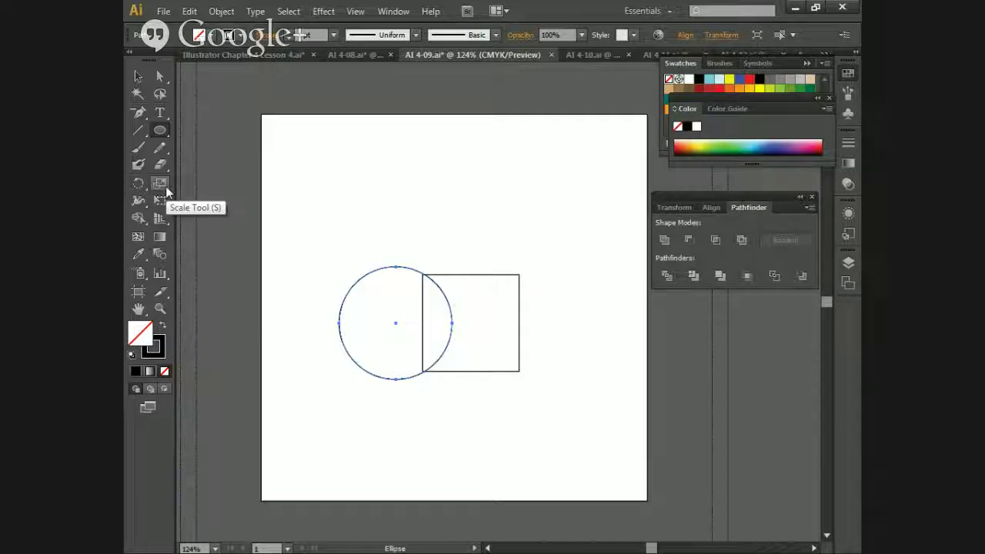
Step: Reflect a copy of the circle across the vertical axis through the square's center point
{"action": "left_click", "coordinate": [139, 185]}
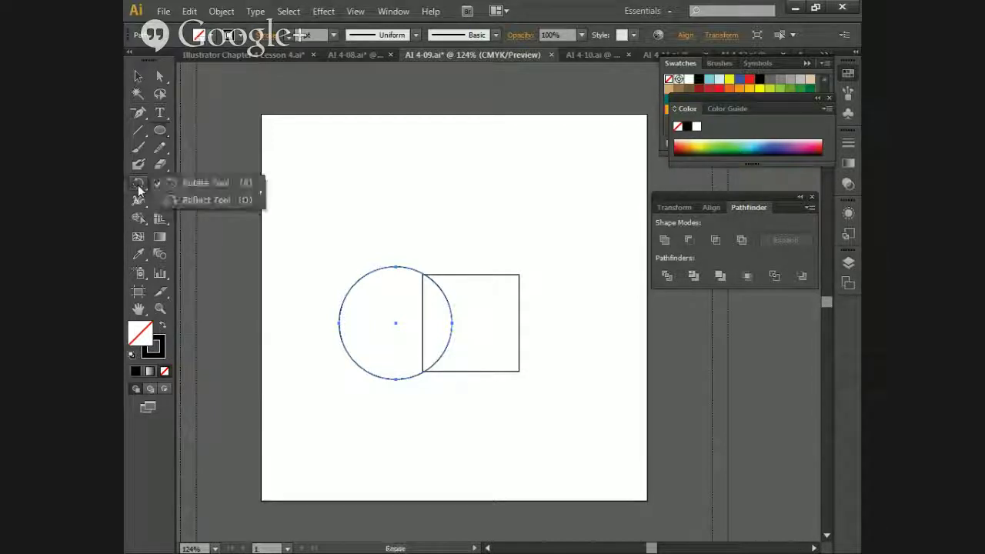
{"action": "left_click", "coordinate": [196, 201]}
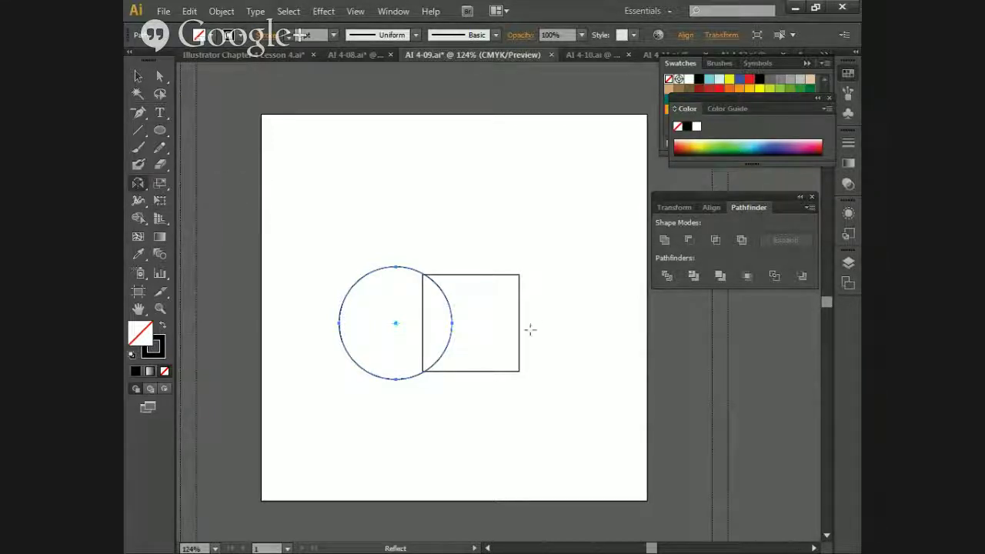
{"action": "left_click", "coordinate": [470, 323], "text": "alt"}
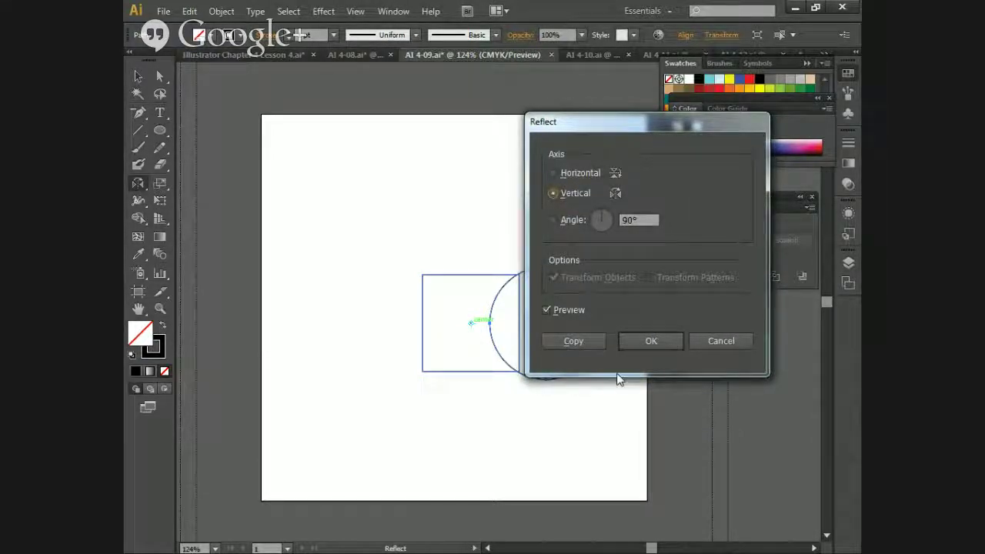
{"action": "left_click", "coordinate": [582, 343]}
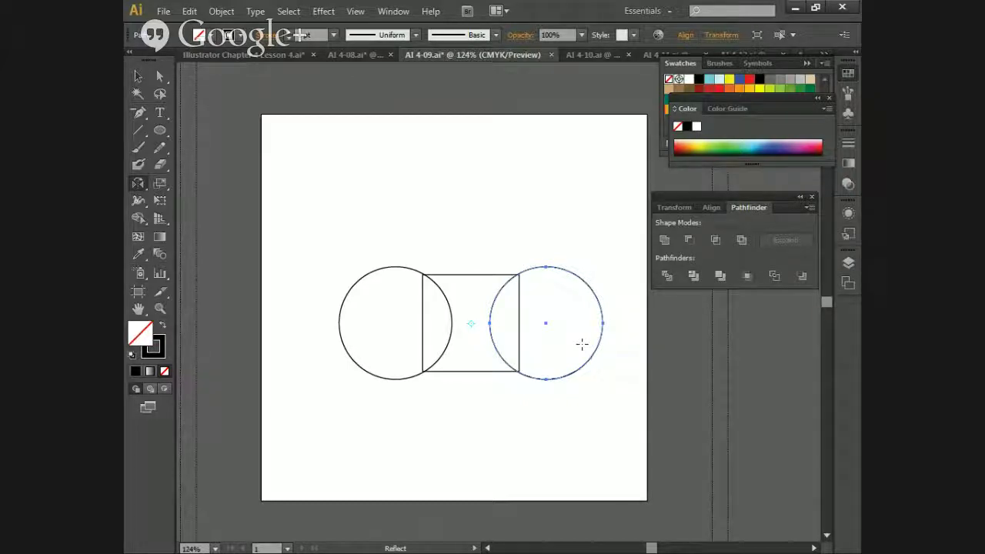
Step: Cut both circles out of the square with Minus Front, and give the remaining shape a black fill and no stroke
{"action": "key", "text": "ctrl+a"}
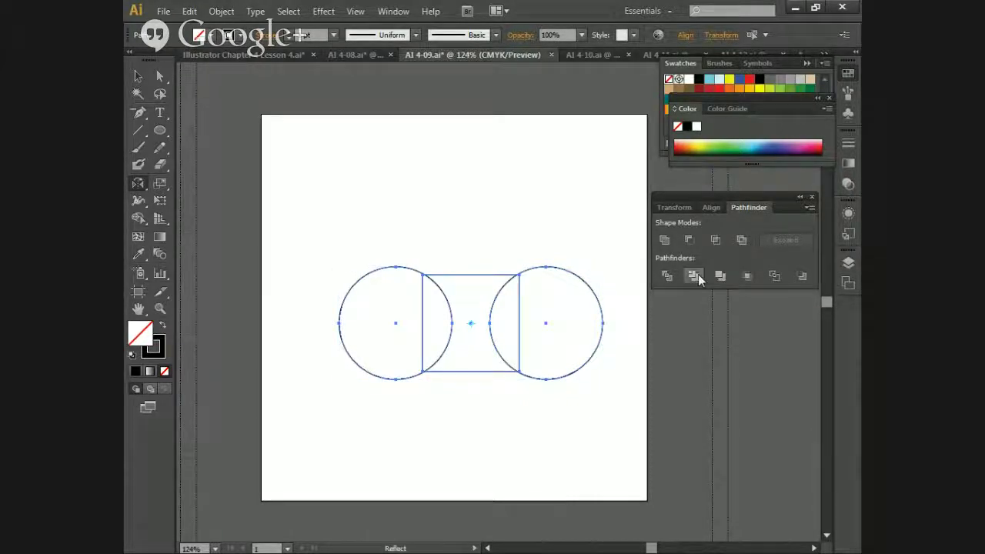
{"action": "left_click", "coordinate": [741, 240]}
{"action": "key", "text": "ctrl+z"}
{"action": "left_click", "coordinate": [688, 239]}
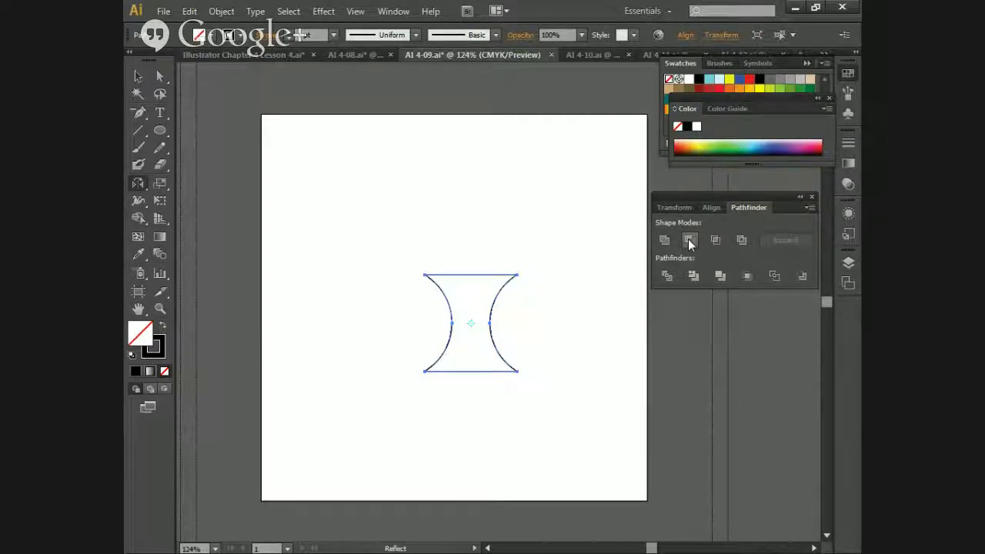
{"action": "left_click", "coordinate": [135, 371]}
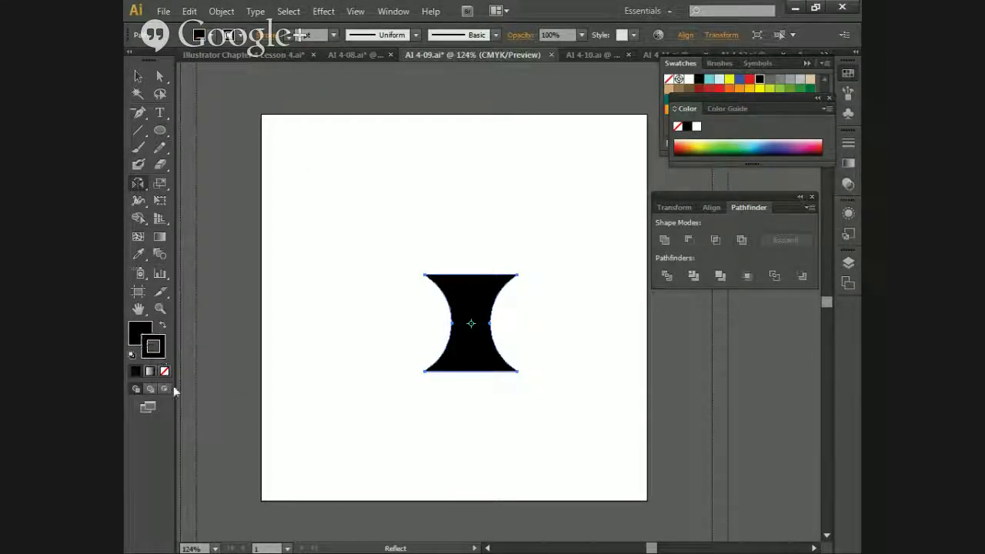
{"action": "left_click", "coordinate": [164, 371]}
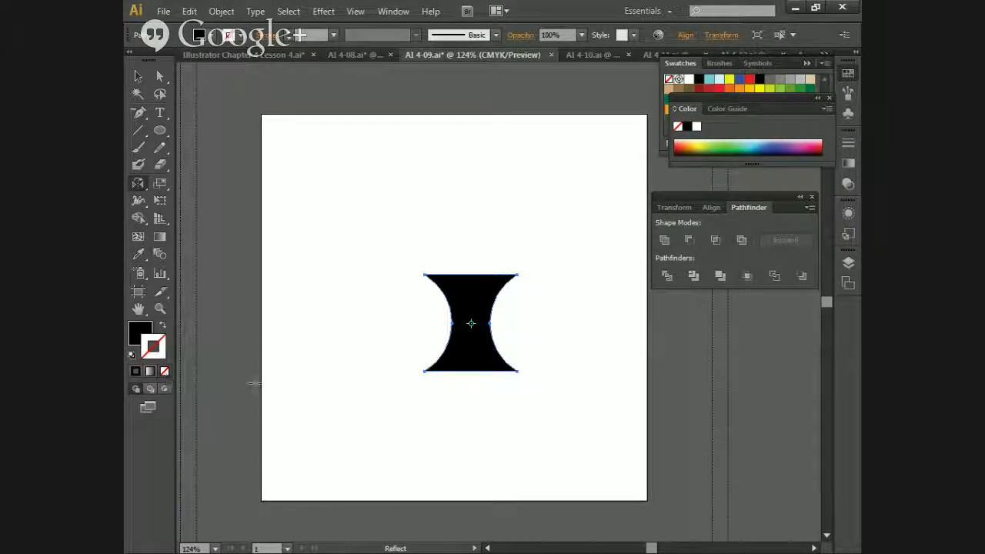
Step: Show the hidden heart again and move the black concave shape down below it, centered under the heart's tip
{"action": "left_click", "coordinate": [215, 13]}
{"action": "mouse_move", "coordinate": [190, 11]}
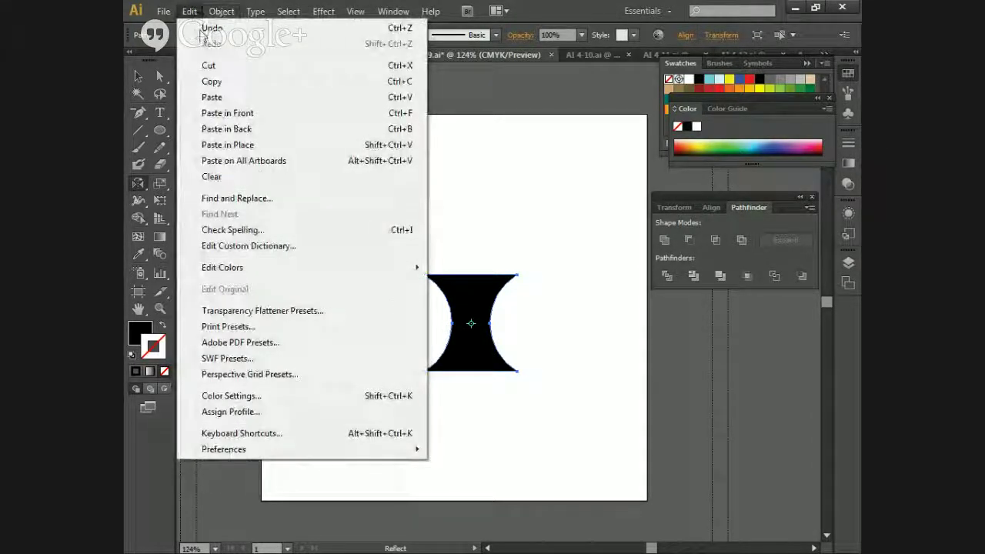
{"action": "left_click", "coordinate": [213, 81]}
{"action": "left_click", "coordinate": [221, 11]}
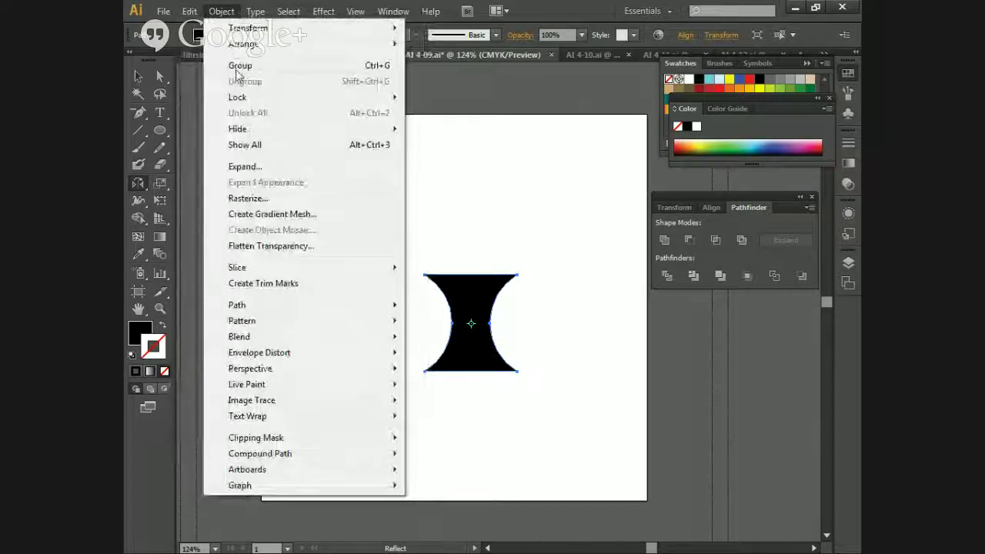
{"action": "key", "text": "ctrl+f"}
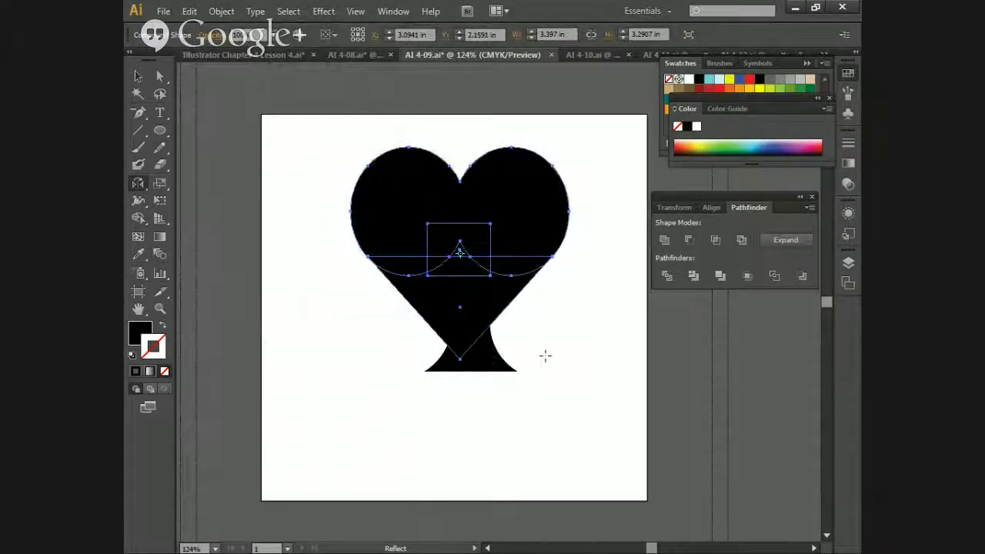
{"action": "key", "text": "v"}
{"action": "left_click_drag", "start_coordinate": [483, 369], "coordinate": [473, 487]}
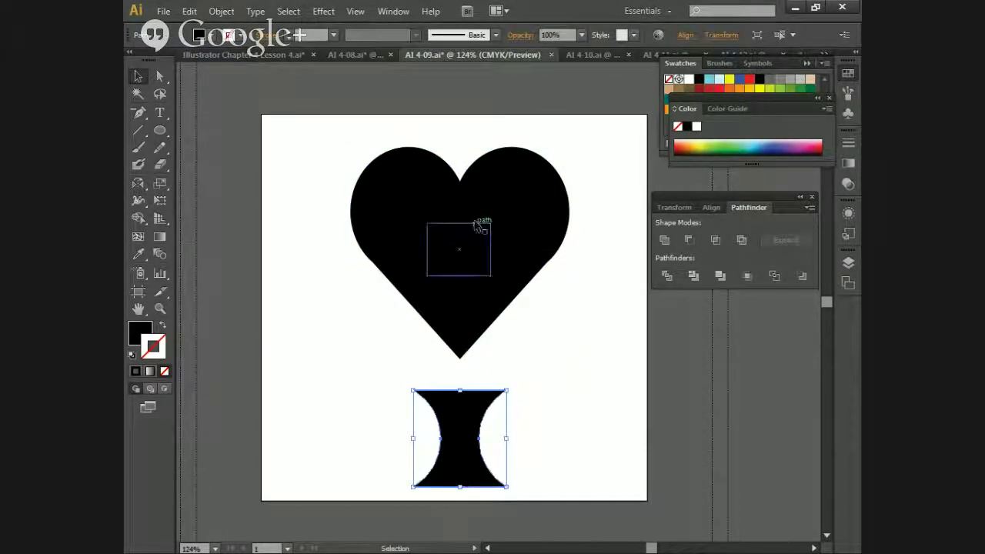
Step: Rotate the heart 180° with the Rotate tool so its point faces up
{"action": "left_click", "coordinate": [477, 224]}
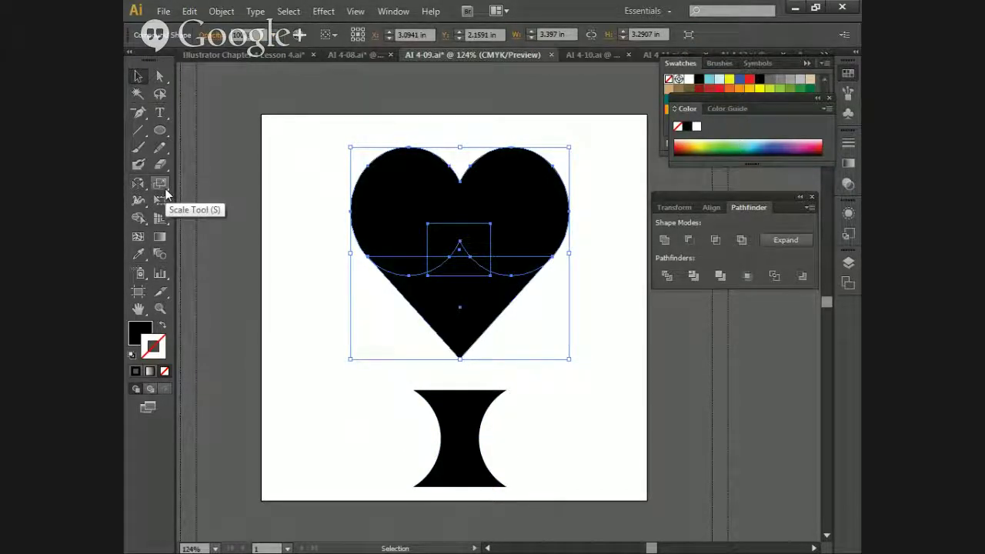
{"action": "left_click_drag", "start_coordinate": [137, 183], "coordinate": [228, 185]}
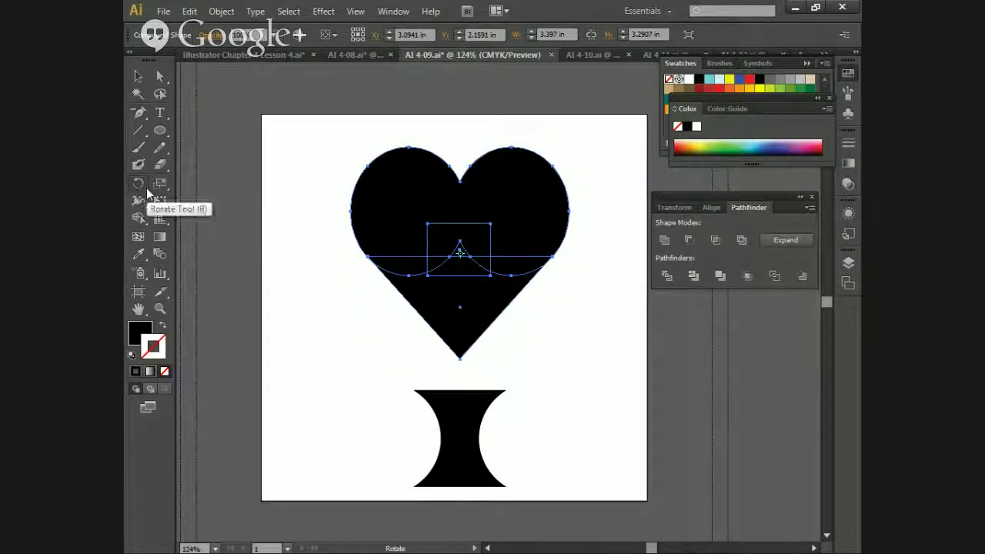
{"action": "left_click_drag", "start_coordinate": [138, 183], "coordinate": [189, 183]}
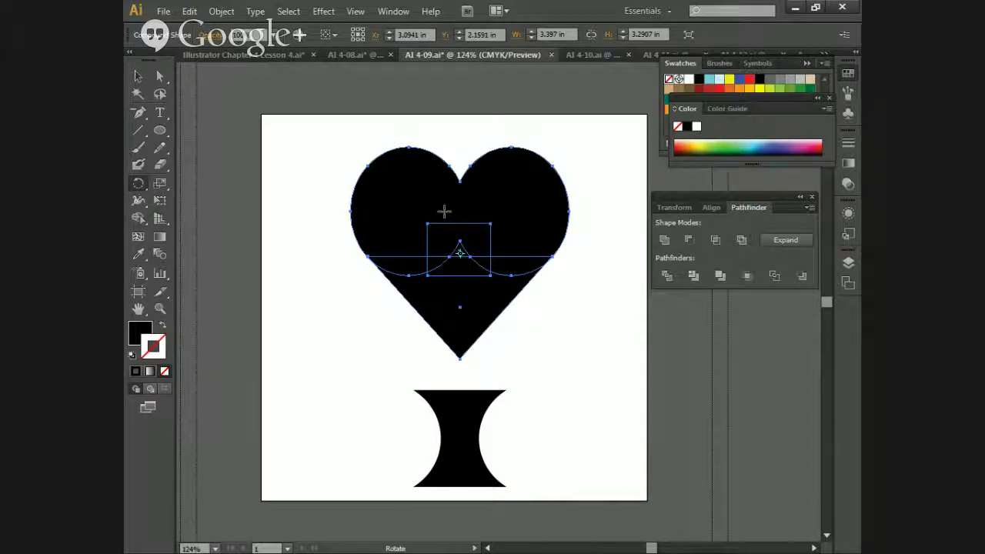
{"action": "double_click", "coordinate": [138, 184]}
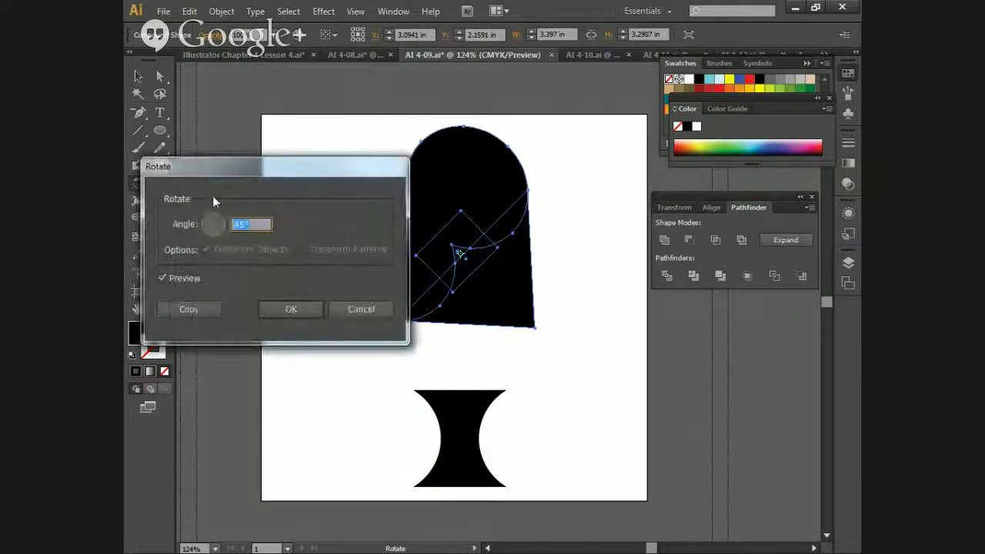
{"action": "type", "text": "1"}
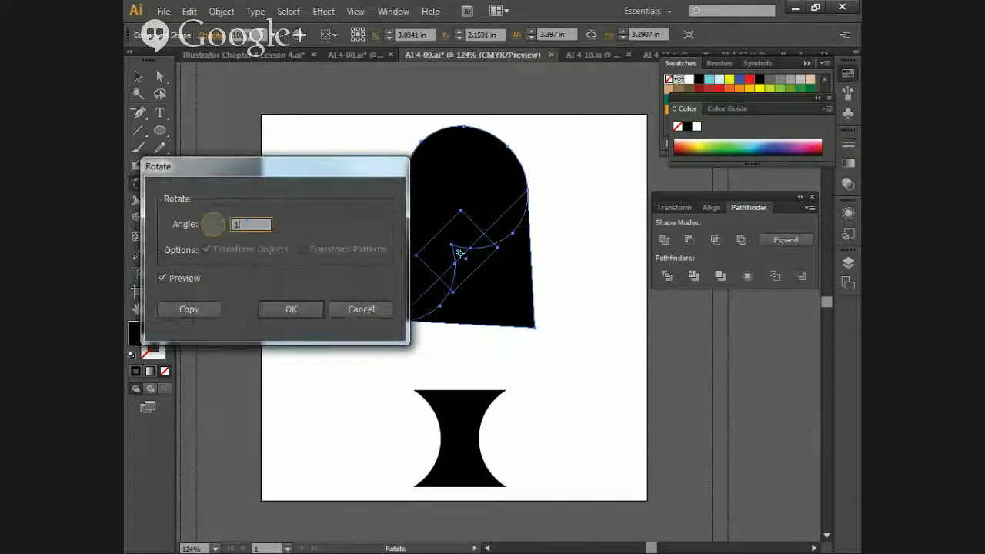
{"action": "type", "text": "80"}
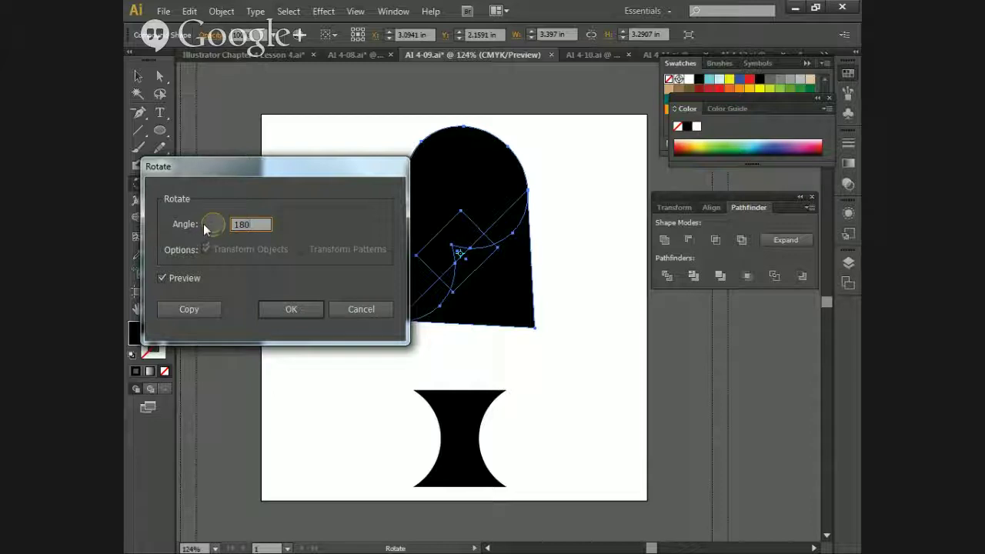
{"action": "left_click_drag", "start_coordinate": [203, 223], "coordinate": [218, 250]}
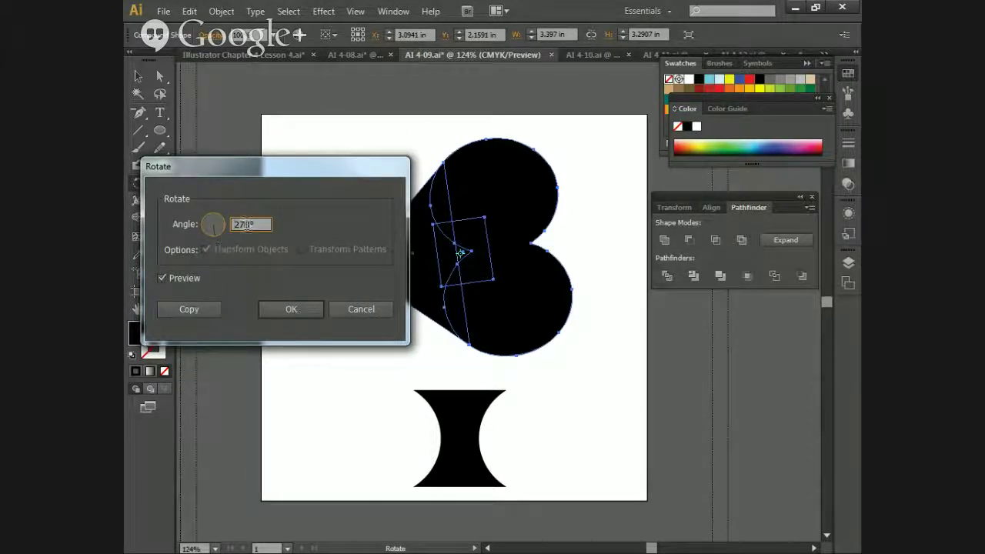
{"action": "double_click", "coordinate": [250, 224]}
{"action": "type", "text": "180"}
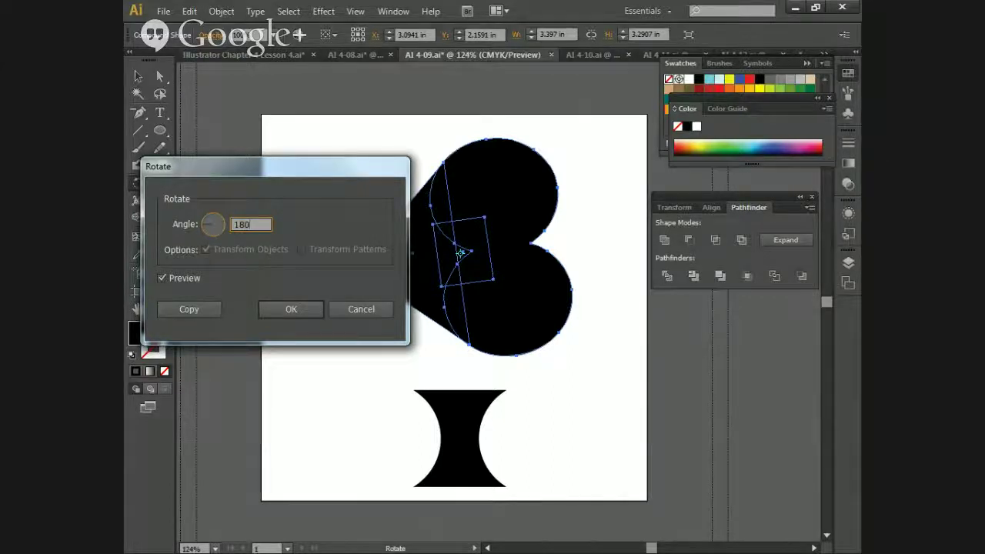
{"action": "key", "text": "Return"}
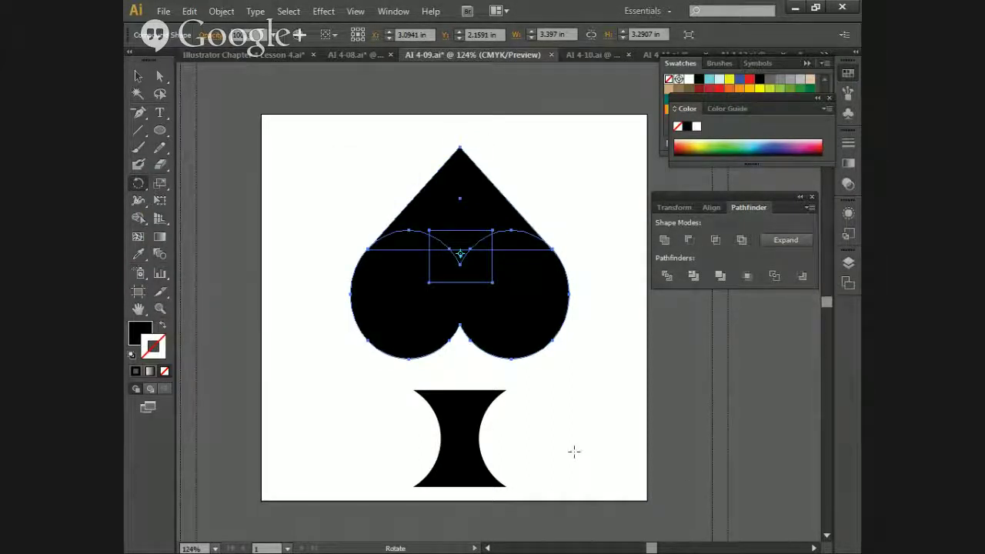
Step: Move the inverted heart straight down until it overlaps the upper end of the concave stem
{"action": "key", "text": "v"}
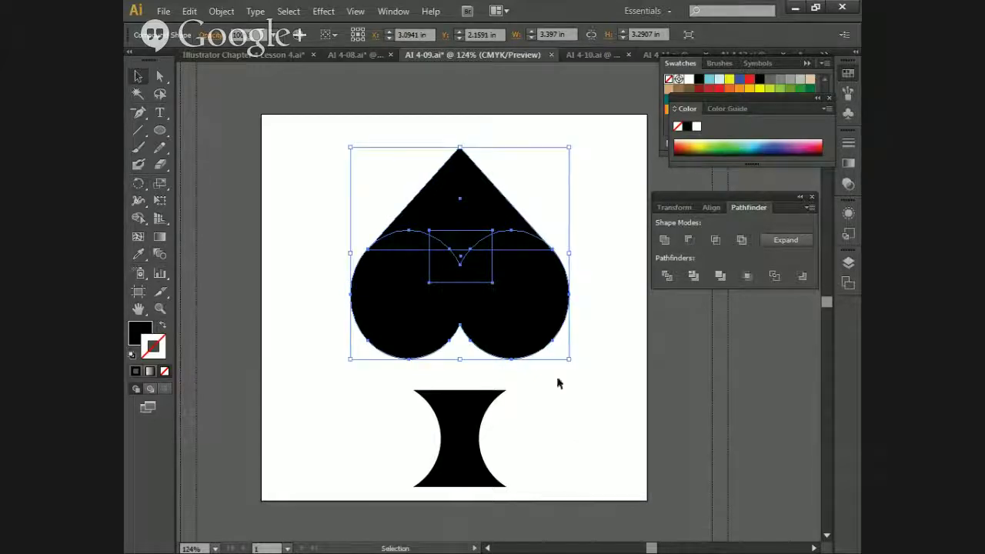
{"action": "left_click_drag", "start_coordinate": [532, 335], "coordinate": [530, 386]}
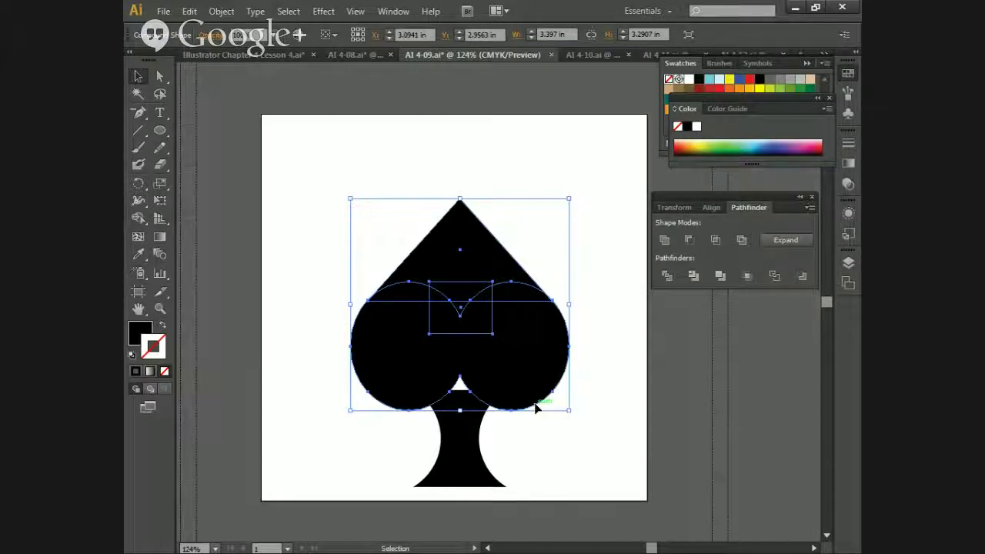
{"action": "key", "text": "Down"}
{"action": "key", "text": "Down"}
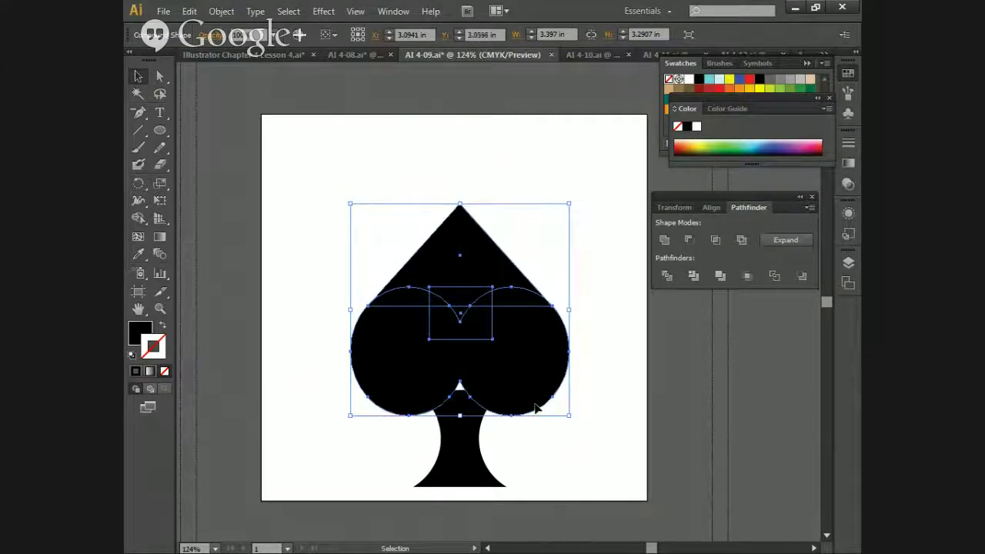
Step: Nudge the inverted heart straight down in small increments to close the gap between its notch and the stem
{"action": "key", "text": "Down"}
{"action": "key", "text": "Down"}
{"action": "key", "text": "Down"}
{"action": "key", "text": "Down"}
{"action": "key", "text": "Down"}
{"action": "key", "text": "Down"}
{"action": "key", "text": "Down"}
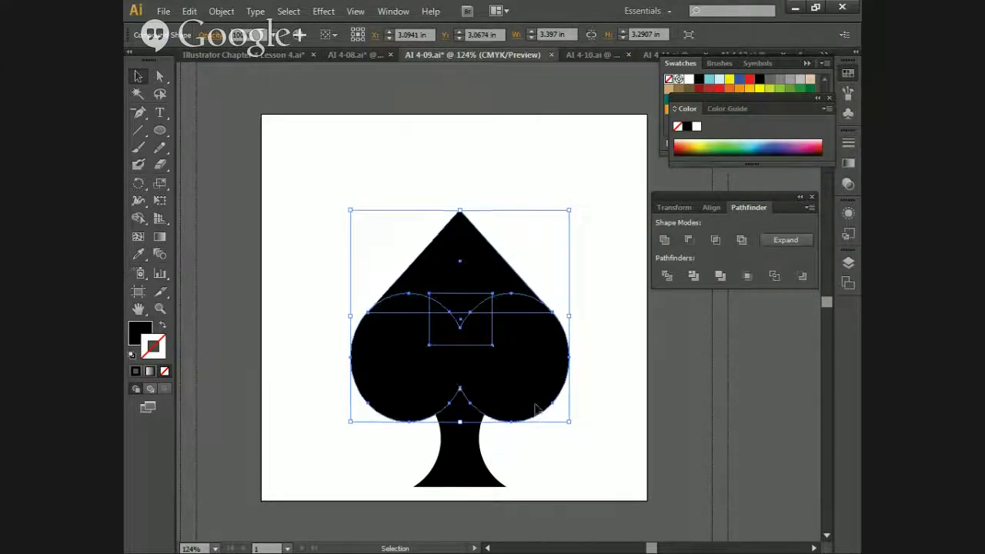
{"action": "key", "text": "Down"}
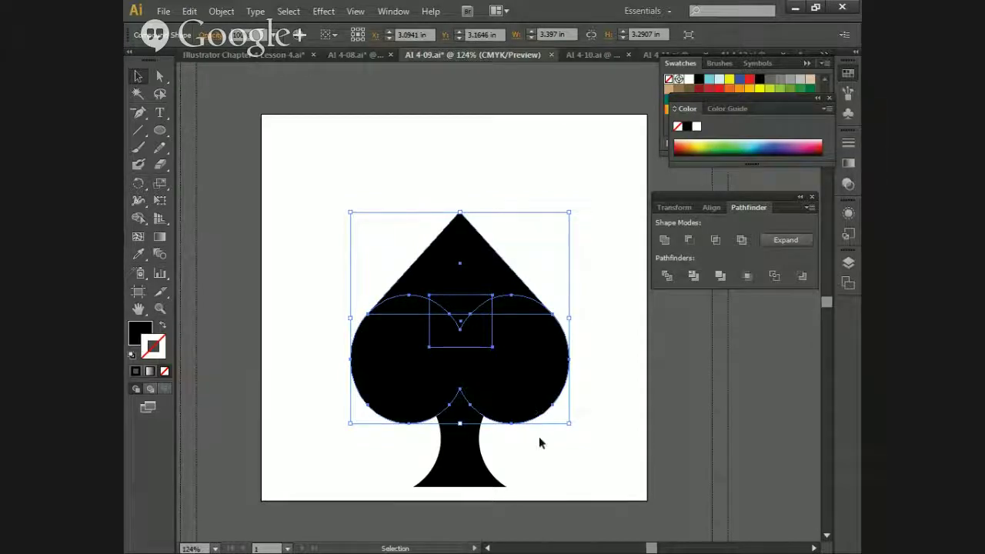
Step: Select the inverted heart and the stem together and combine them with the Unite shape mode
{"action": "left_click", "coordinate": [537, 445]}
{"action": "left_click_drag", "start_coordinate": [297, 239], "coordinate": [542, 466]}
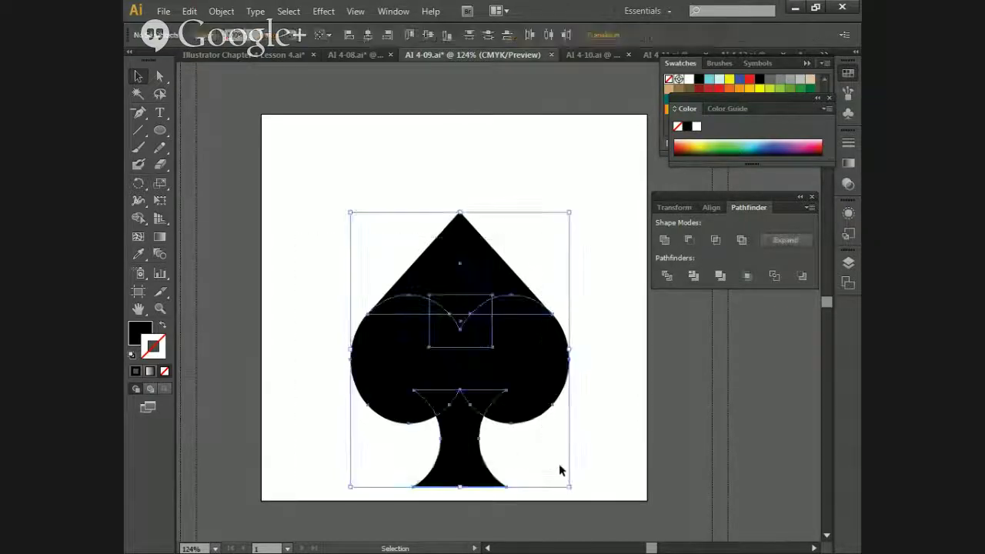
{"action": "left_click", "coordinate": [665, 240]}
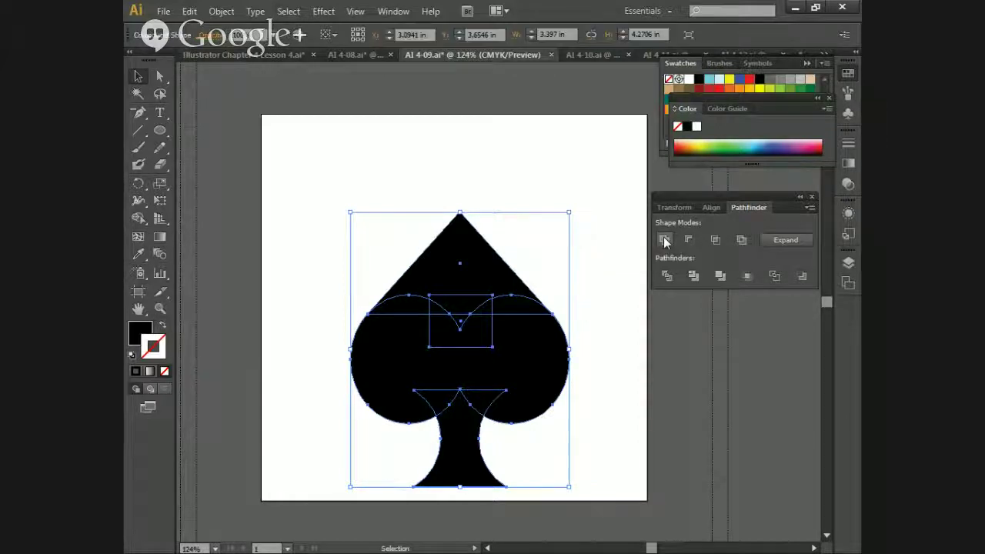
Step: Move the combined spade up and slightly right, closer to the middle of the artboard
{"action": "left_click", "coordinate": [534, 429]}
{"action": "left_click_drag", "start_coordinate": [459, 426], "coordinate": [423, 352]}
{"action": "left_click_drag", "start_coordinate": [423, 351], "coordinate": [468, 400]}
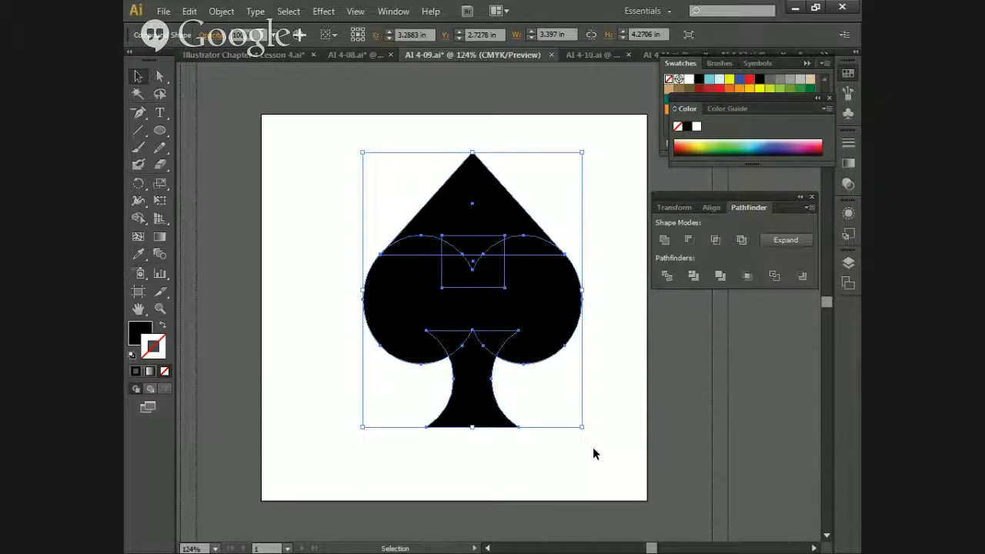
{"action": "left_click", "coordinate": [164, 132]}
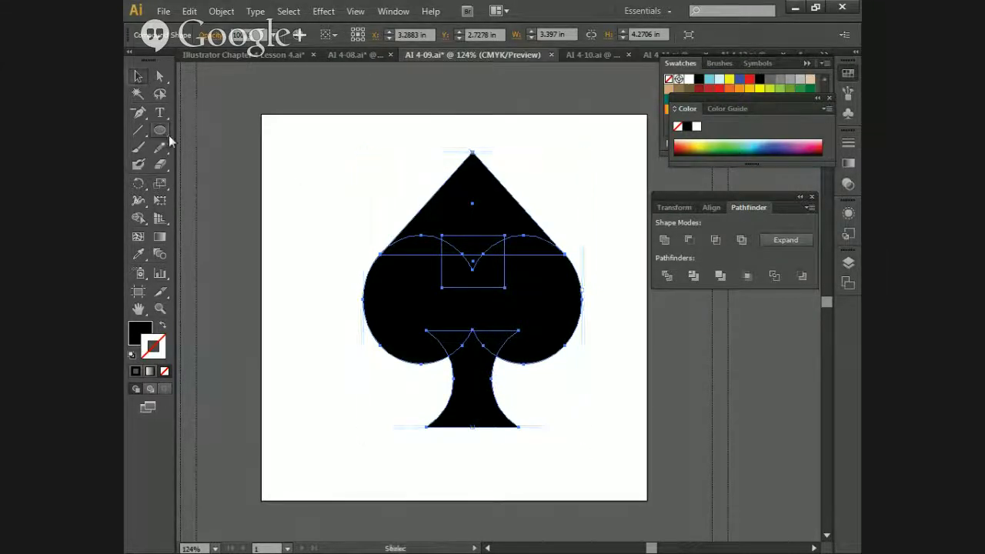
{"action": "left_click", "coordinate": [215, 198]}
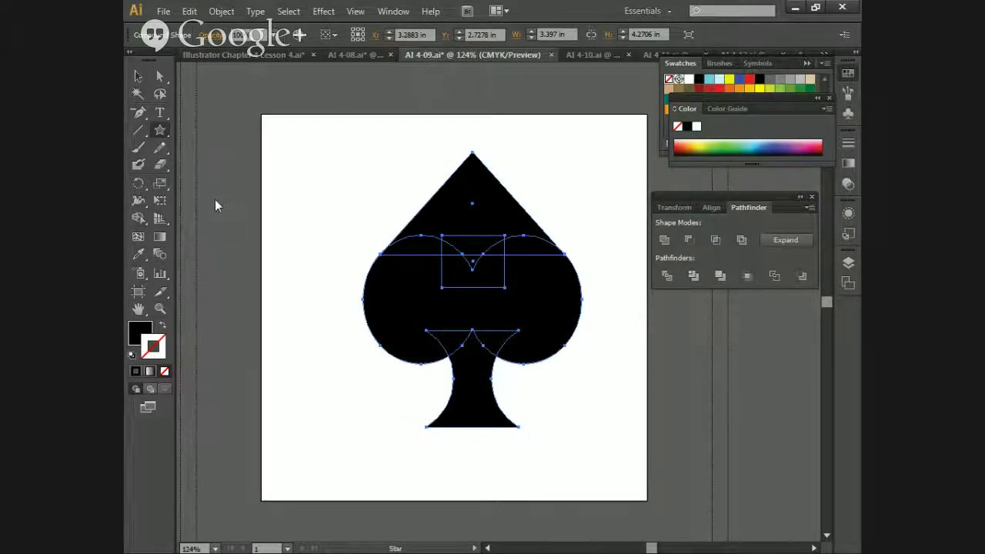
{"action": "left_click", "coordinate": [285, 203]}
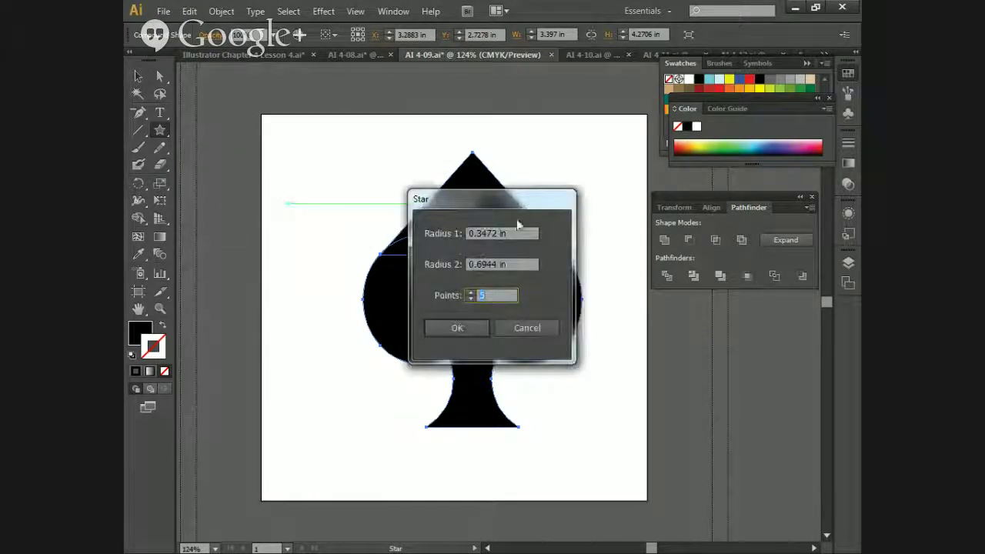
{"action": "left_click_drag", "start_coordinate": [523, 206], "coordinate": [313, 151]}
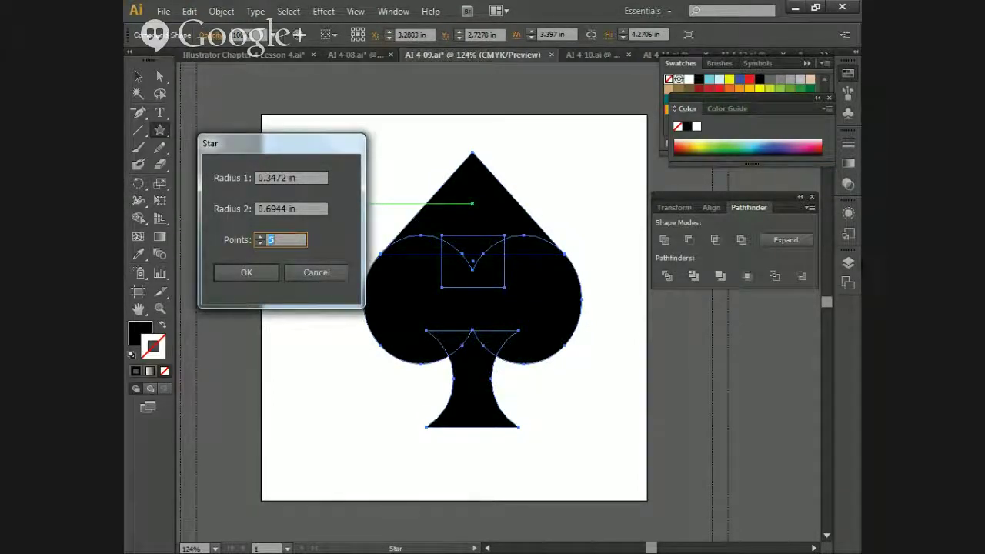
{"action": "left_click", "coordinate": [317, 272]}
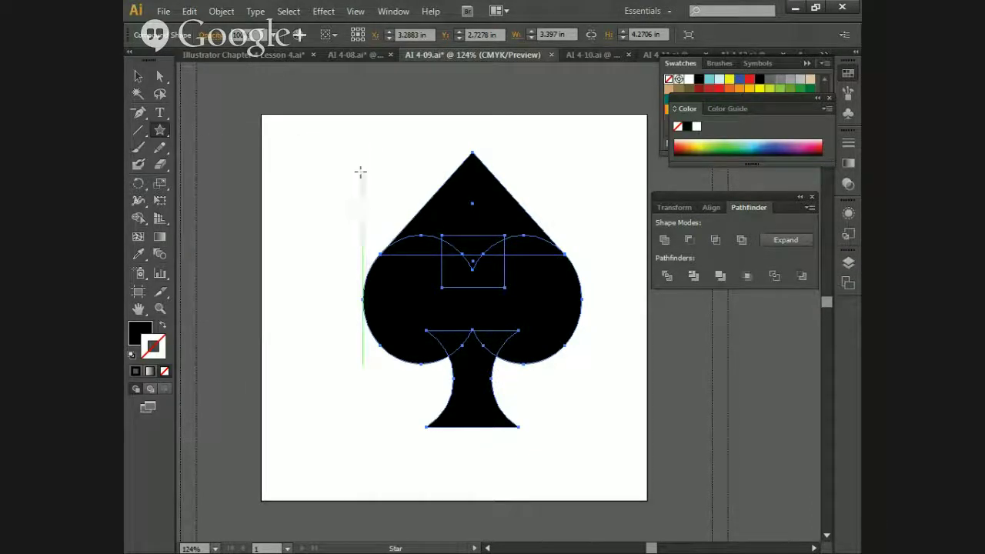
{"action": "key", "text": "v"}
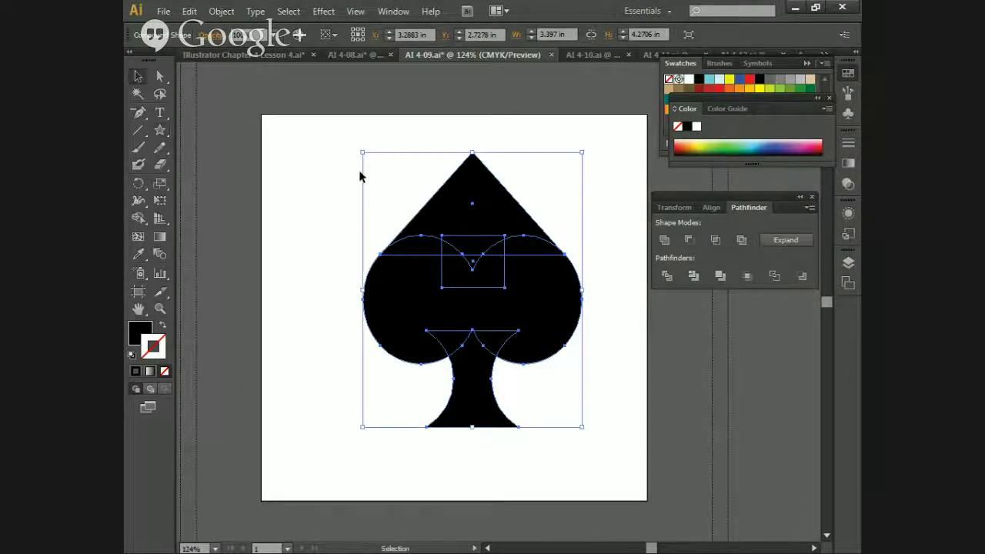
{"action": "left_click_drag", "start_coordinate": [317, 175], "coordinate": [627, 460]}
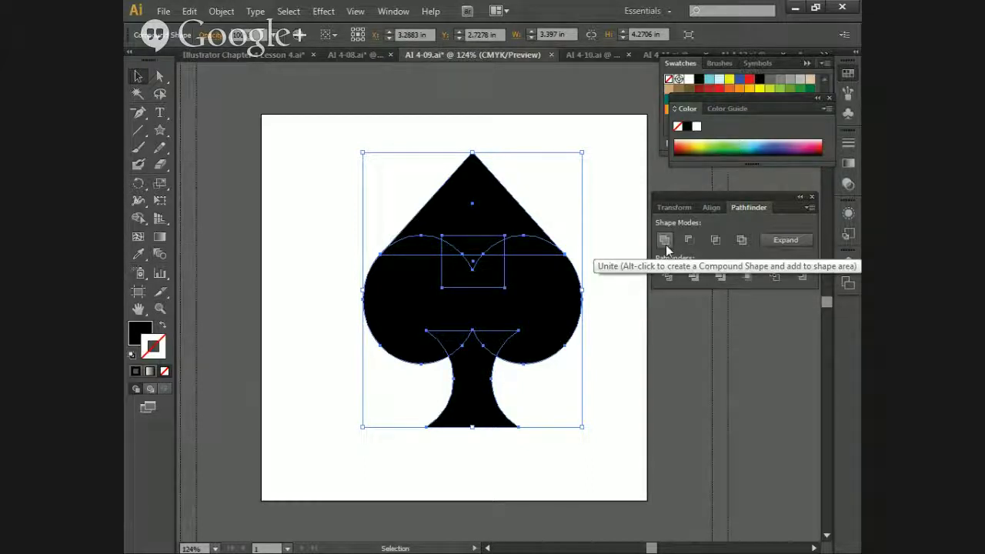
{"action": "left_click", "coordinate": [602, 253]}
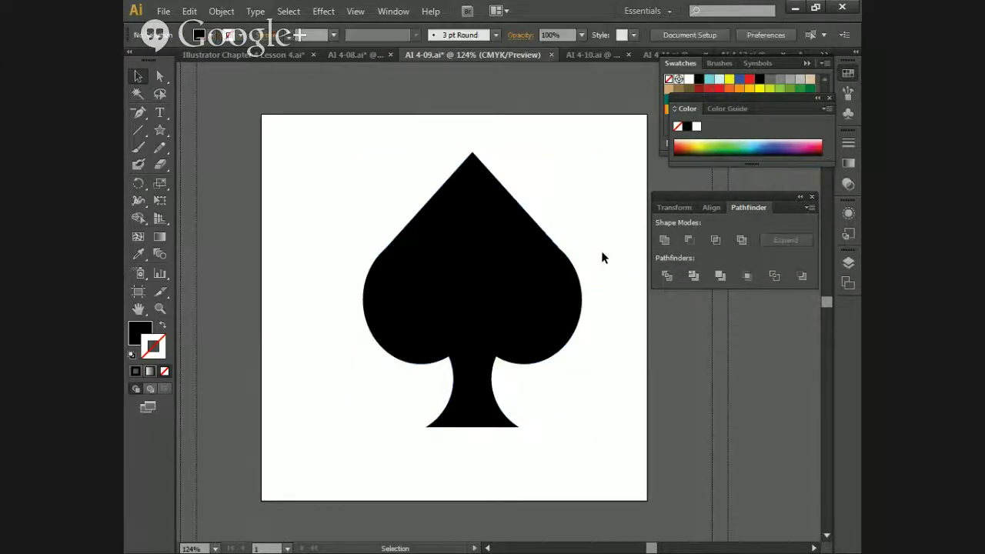
{"action": "left_click", "coordinate": [480, 374]}
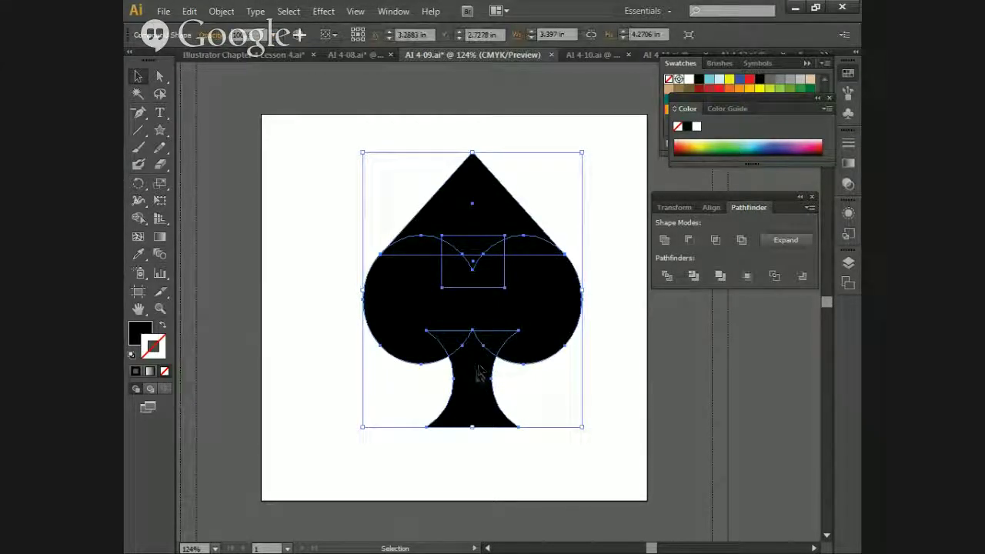
{"action": "left_click", "coordinate": [514, 388]}
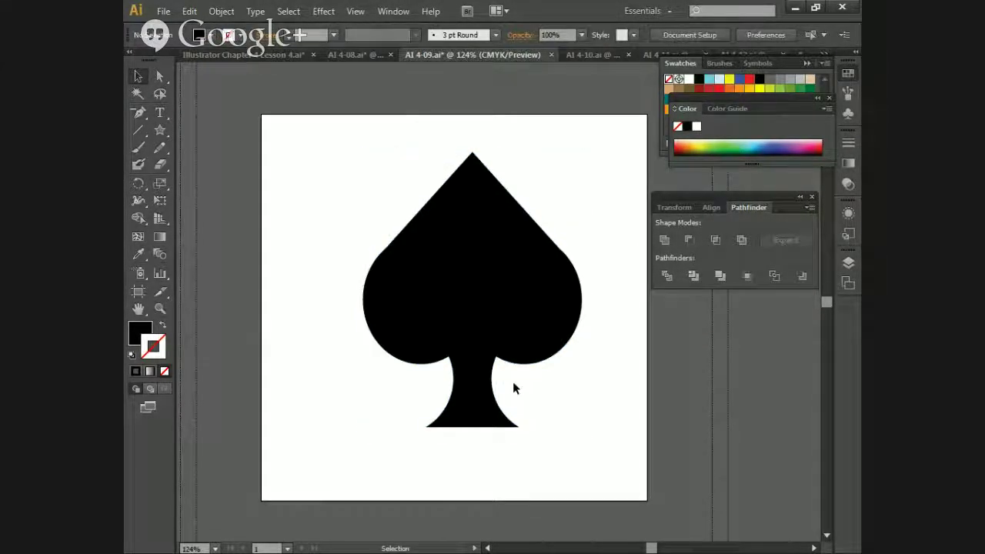
Step: Check the junction of heart and stem up close, shift the spade slightly down, and deselect it
{"action": "scroll", "coordinate": [463, 361], "scroll_direction": "up", "scroll_amount": 8}
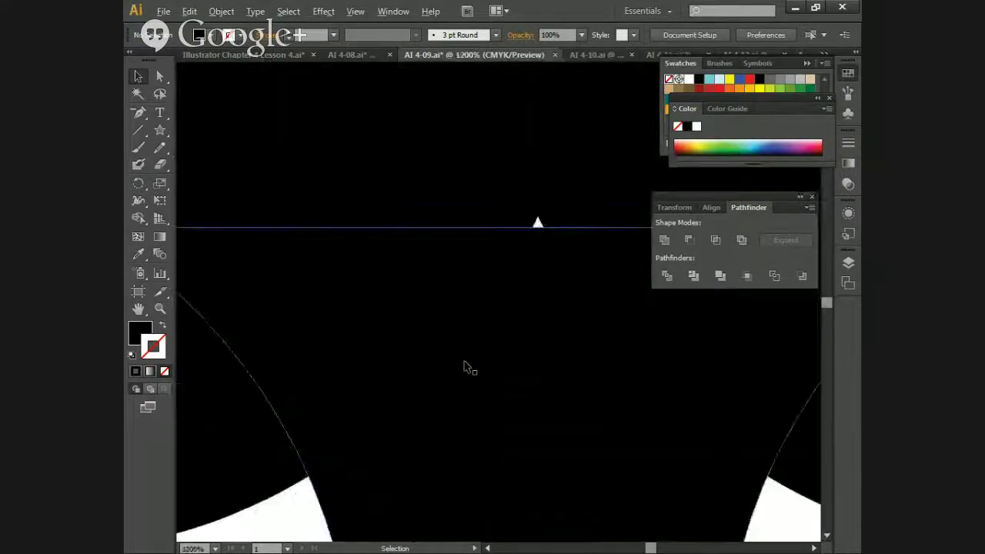
{"action": "left_click_drag", "start_coordinate": [538, 260], "coordinate": [538, 346]}
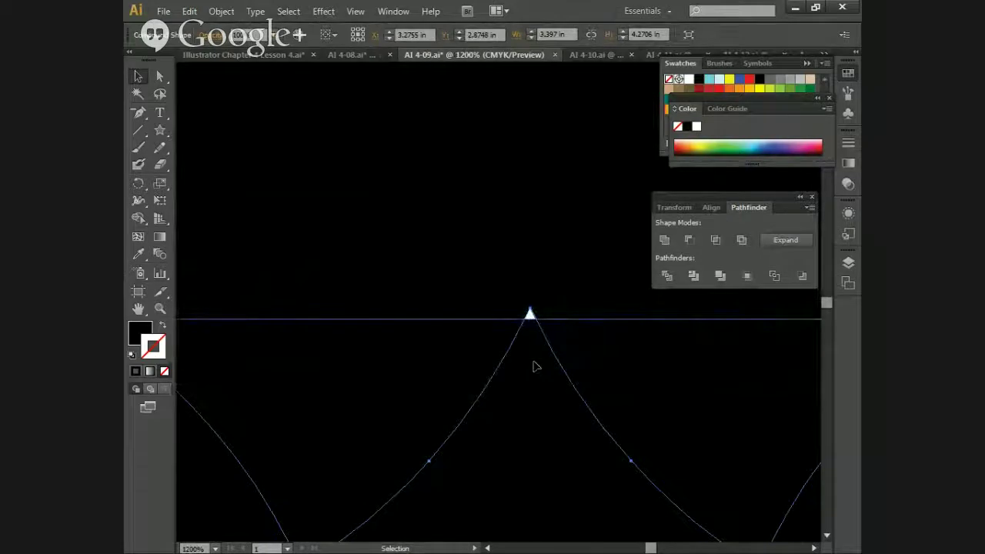
{"action": "key", "text": "a"}
{"action": "key", "text": "ctrl+0"}
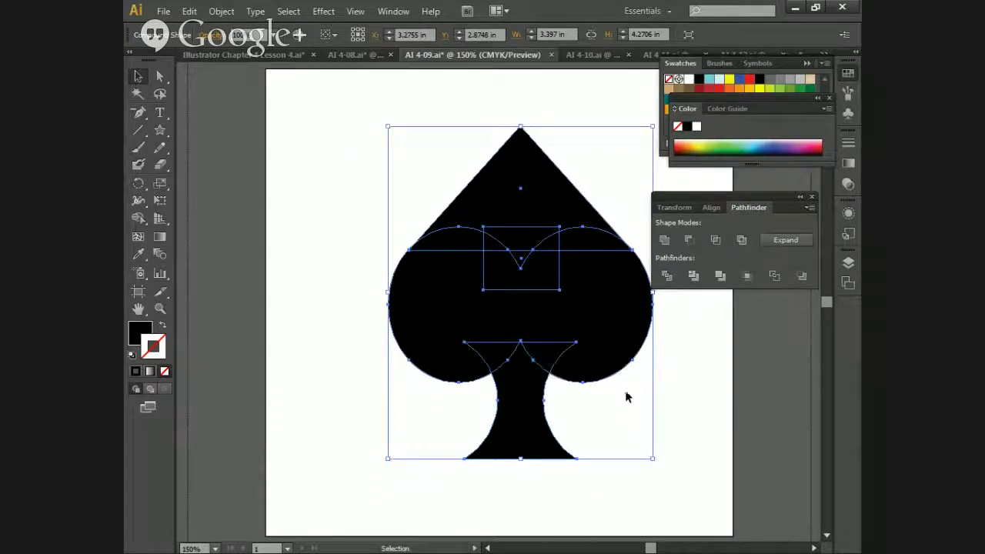
{"action": "left_click", "coordinate": [585, 445]}
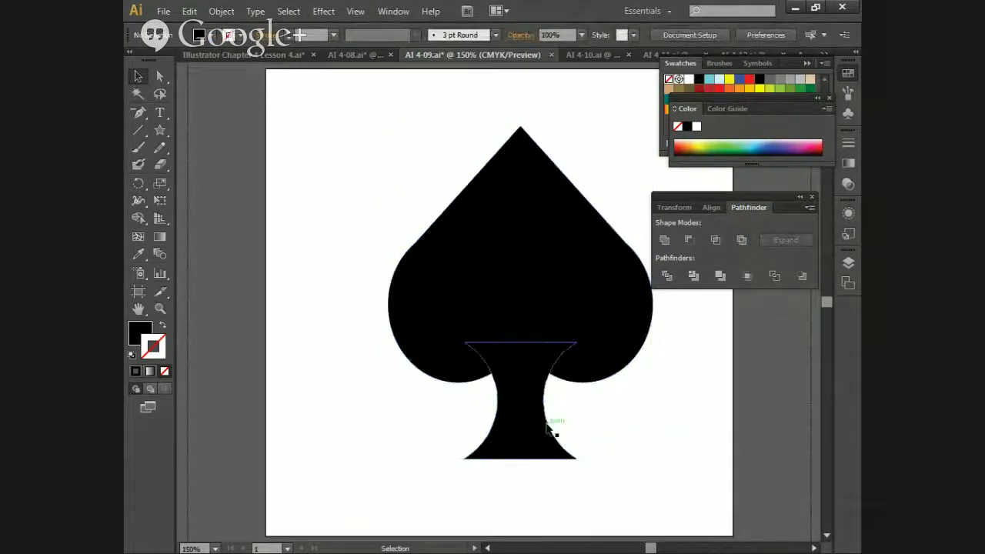
Step: Create a five-point star with Radius 1 of 1 in and Radius 2 of 3 in
{"action": "left_click", "coordinate": [160, 130]}
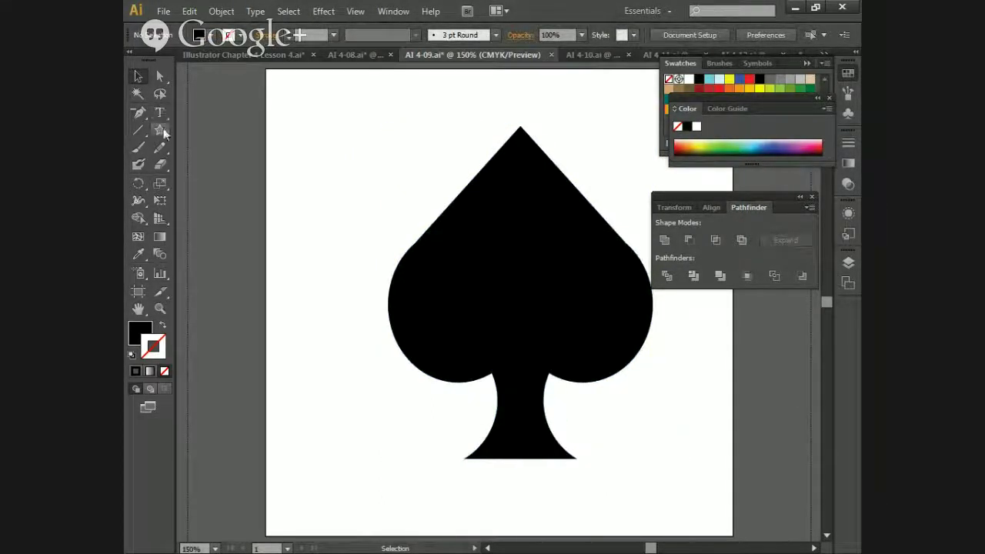
{"action": "left_click", "coordinate": [347, 147]}
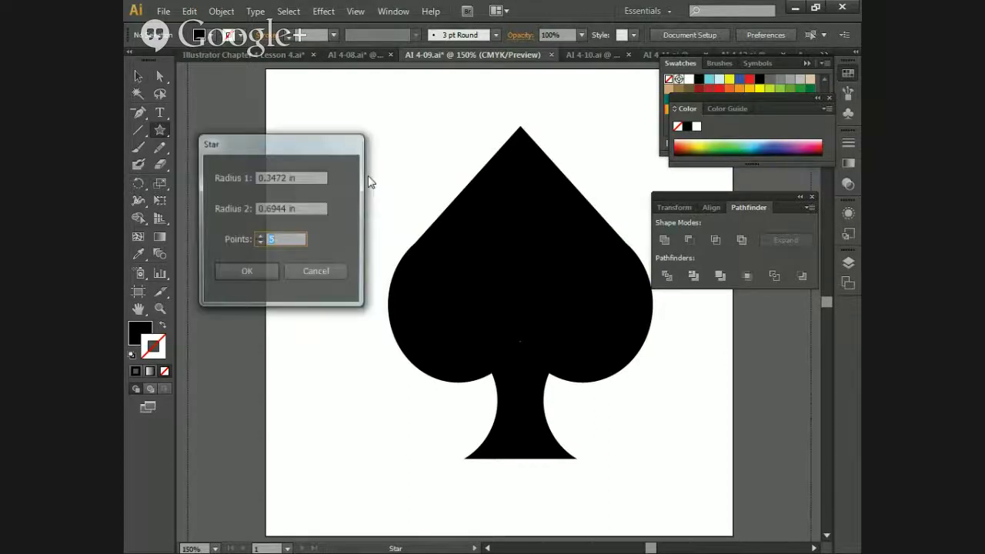
{"action": "double_click", "coordinate": [276, 177]}
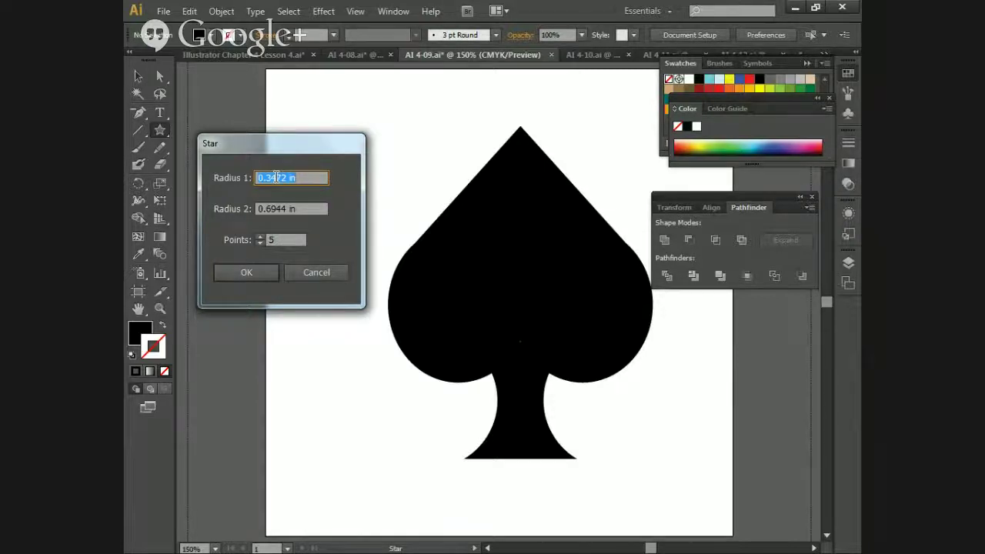
{"action": "type", "text": "1"}
{"action": "key", "text": "Tab"}
{"action": "type", "text": "3"}
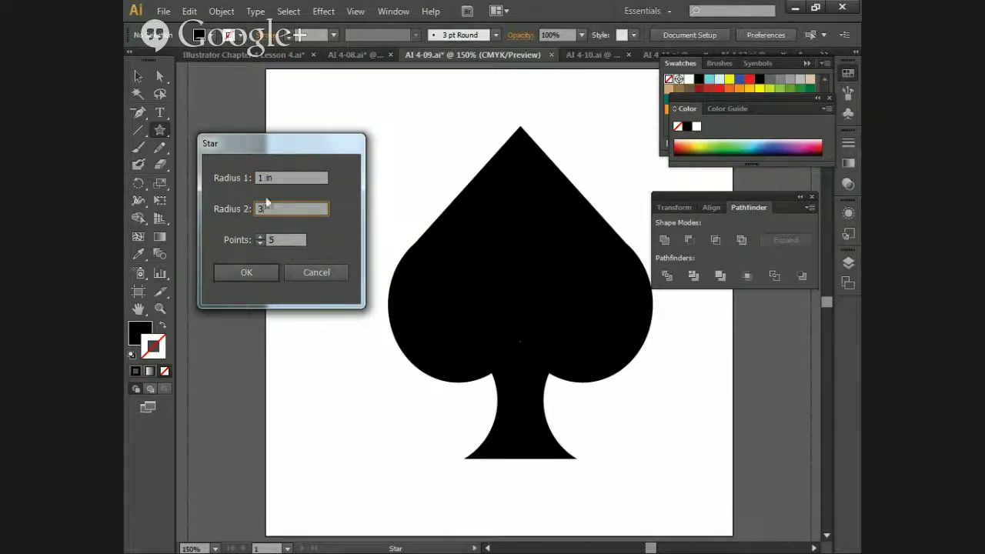
{"action": "left_click", "coordinate": [236, 273]}
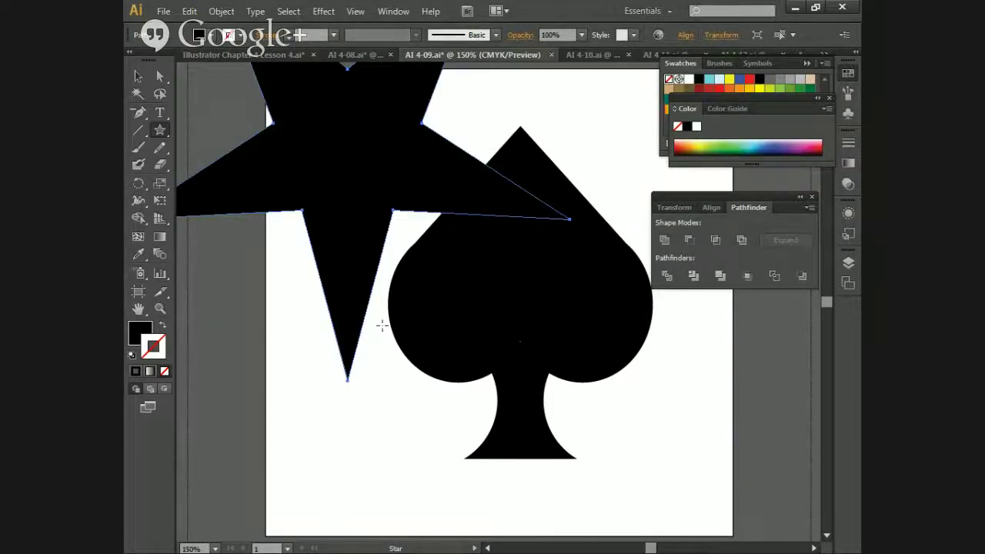
Step: Give the star a Pure Yellow stroke and a yellow fill
{"action": "left_click", "coordinate": [758, 90]}
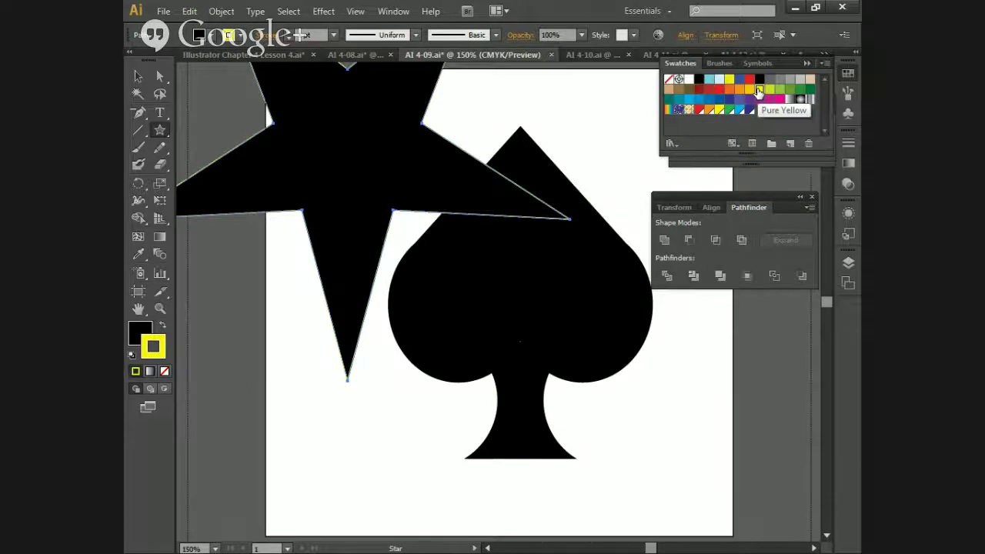
{"action": "left_click", "coordinate": [140, 334]}
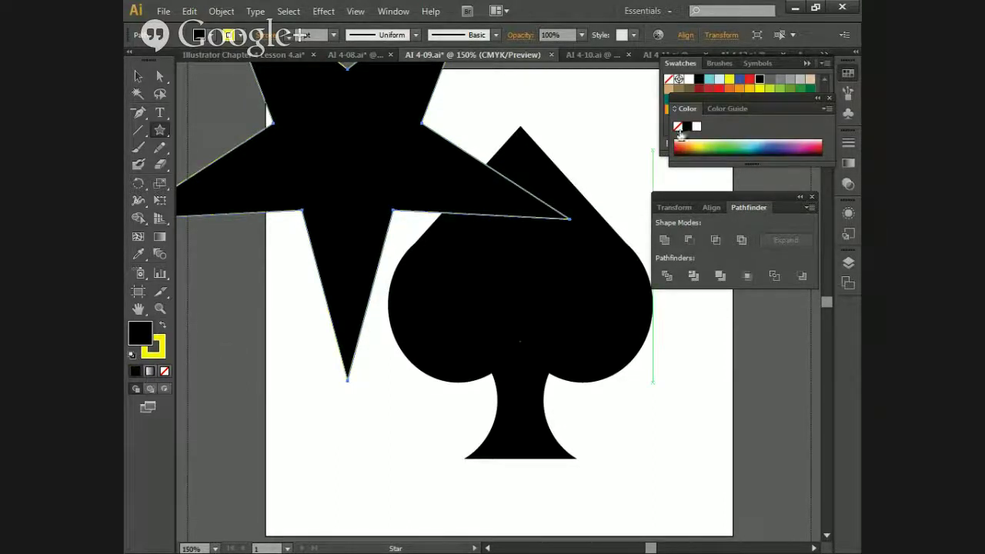
{"action": "left_click", "coordinate": [729, 79]}
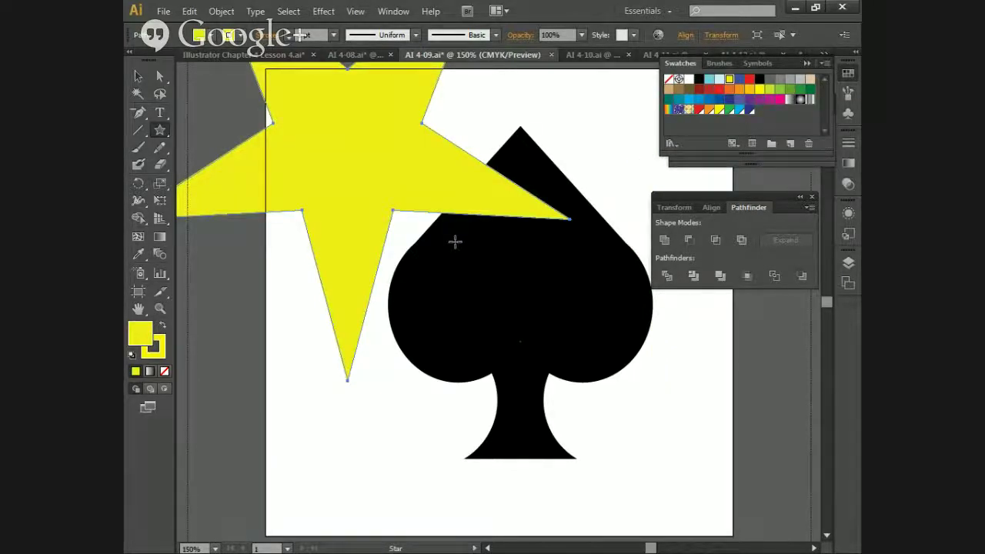
Step: Move the yellow star over the spade and nudge it until it is horizontally centered on the spade's tip
{"action": "key", "text": "v"}
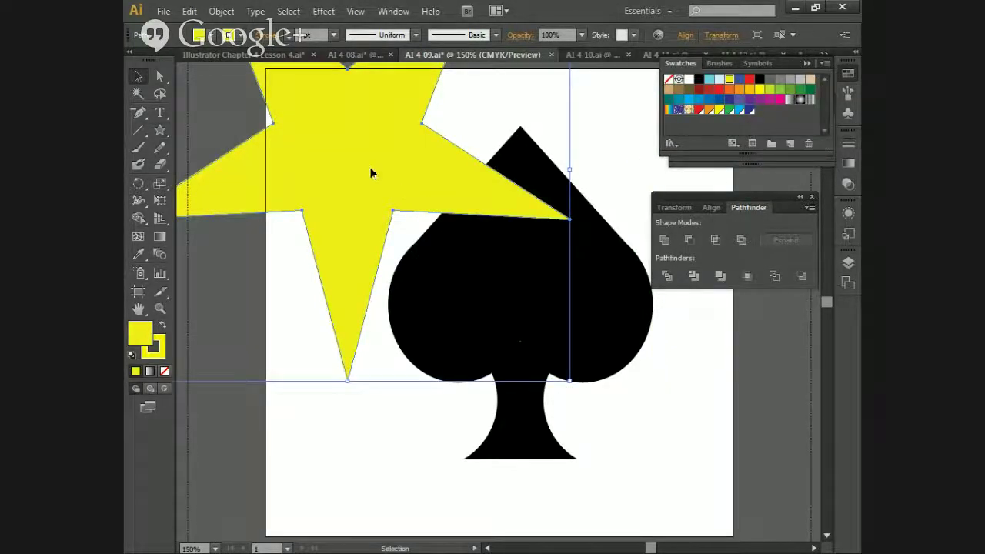
{"action": "left_click_drag", "start_coordinate": [370, 171], "coordinate": [550, 307]}
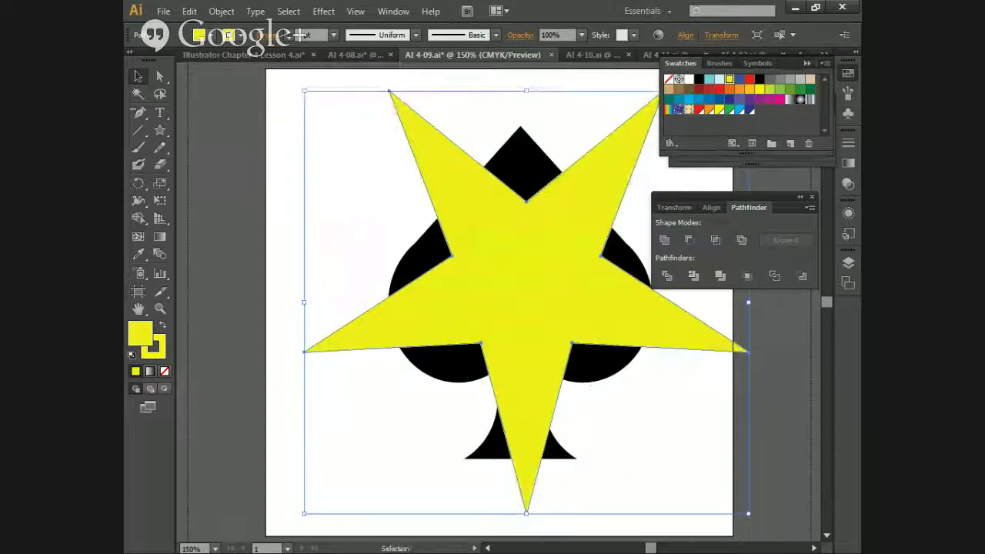
{"action": "key", "text": "Left"}
{"action": "key", "text": "Left"}
{"action": "key", "text": "Left"}
{"action": "key", "text": "Left"}
{"action": "key", "text": "Left"}
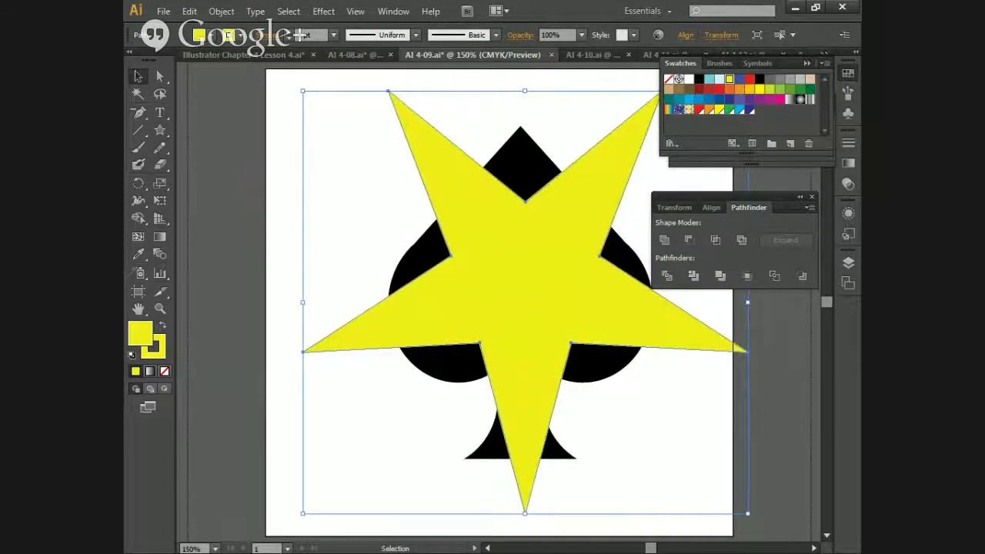
{"action": "key", "text": "Down"}
{"action": "key", "text": "Down"}
{"action": "key", "text": "Down"}
{"action": "key", "text": "Down"}
{"action": "key", "text": "Down"}
{"action": "key", "text": "Down"}
{"action": "key", "text": "Down"}
{"action": "key", "text": "Down"}
{"action": "key", "text": "Down"}
{"action": "key", "text": "Down"}
{"action": "key", "text": "Down"}
{"action": "key", "text": "Down"}
{"action": "key", "text": "Down"}
{"action": "key", "text": "Down"}
{"action": "key", "text": "Down"}
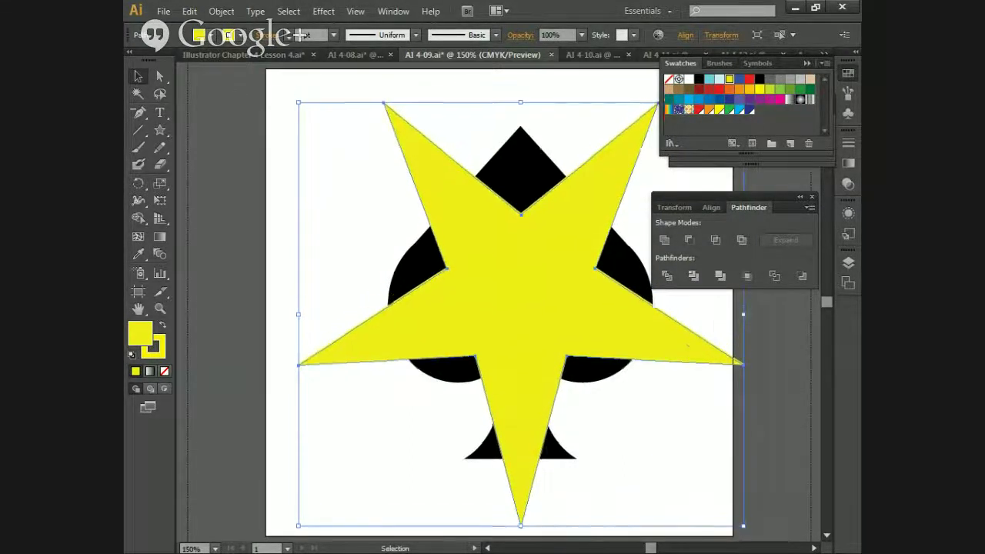
{"action": "key", "text": "Left"}
{"action": "key", "text": "Left"}
{"action": "key", "text": "Left"}
{"action": "key", "text": "Left"}
{"action": "key", "text": "Left"}
{"action": "key", "text": "Down"}
{"action": "key", "text": "Down"}
{"action": "key", "text": "Down"}
{"action": "key", "text": "Down"}
{"action": "key", "text": "Down"}
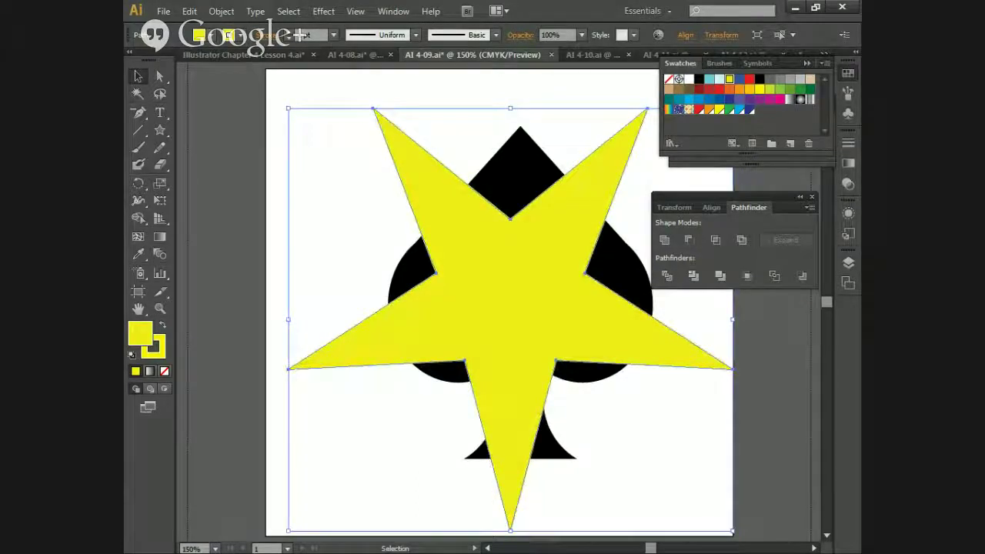
{"action": "key", "text": "Left"}
{"action": "key", "text": "Left"}
{"action": "key", "text": "Left"}
{"action": "key", "text": "Right"}
{"action": "key", "text": "Right"}
{"action": "key", "text": "Right"}
{"action": "key", "text": "Right"}
{"action": "key", "text": "Right"}
{"action": "key", "text": "Right"}
{"action": "key", "text": "Right"}
{"action": "key", "text": "Right"}
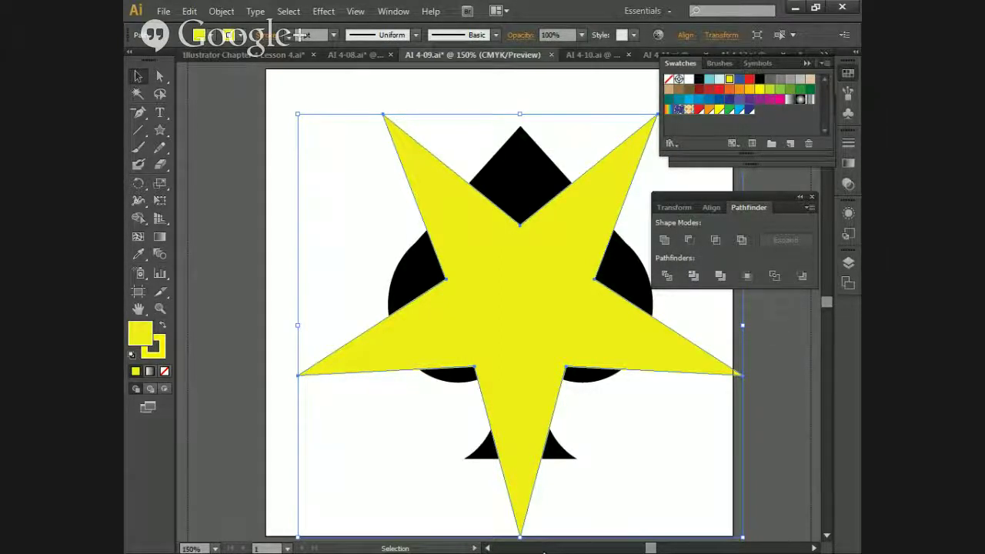
Step: Remove the star's stroke and add the spade to the selection
{"action": "left_click", "coordinate": [160, 354]}
{"action": "left_click", "coordinate": [165, 372]}
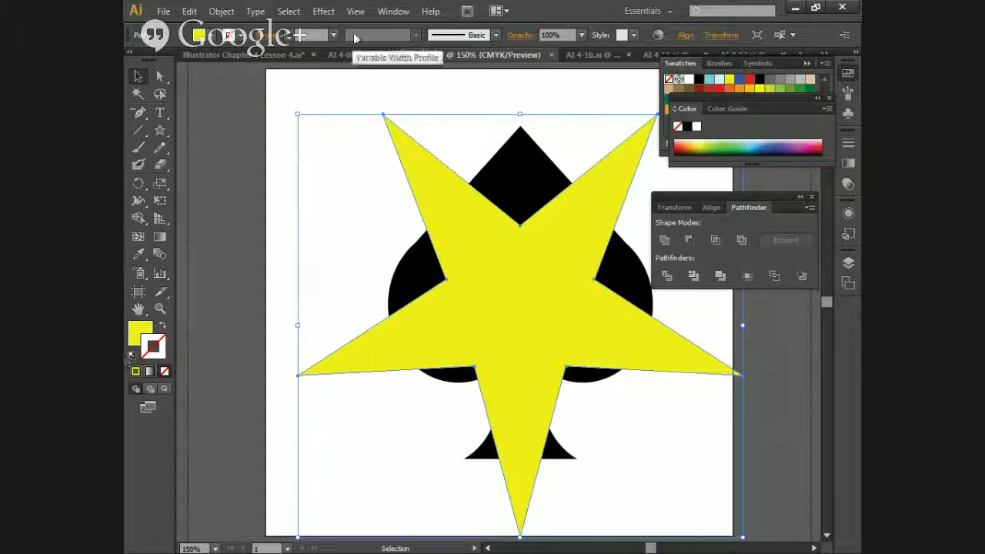
{"action": "left_click", "coordinate": [426, 266], "text": "shift"}
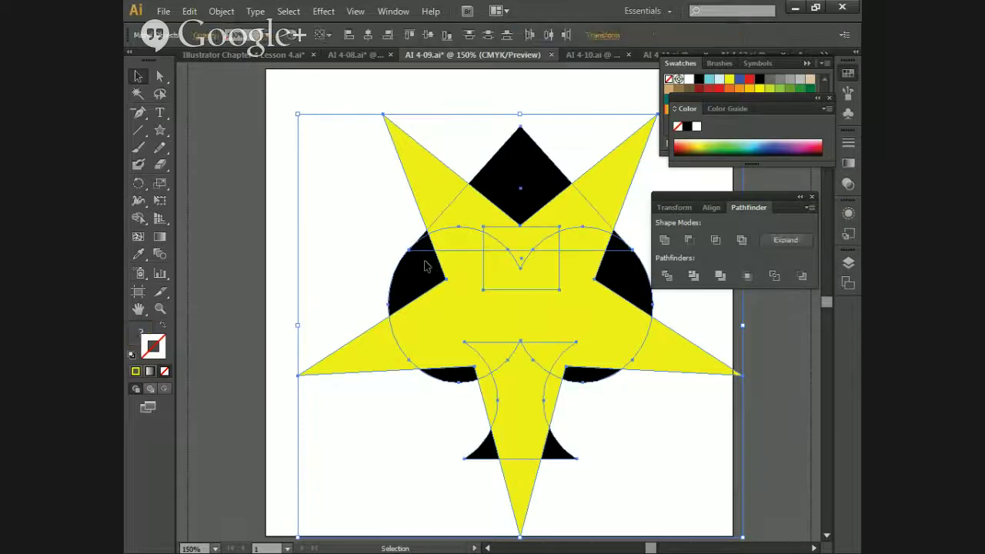
Step: Align the selected star and spade on their horizontal centers
{"action": "left_click", "coordinate": [713, 208]}
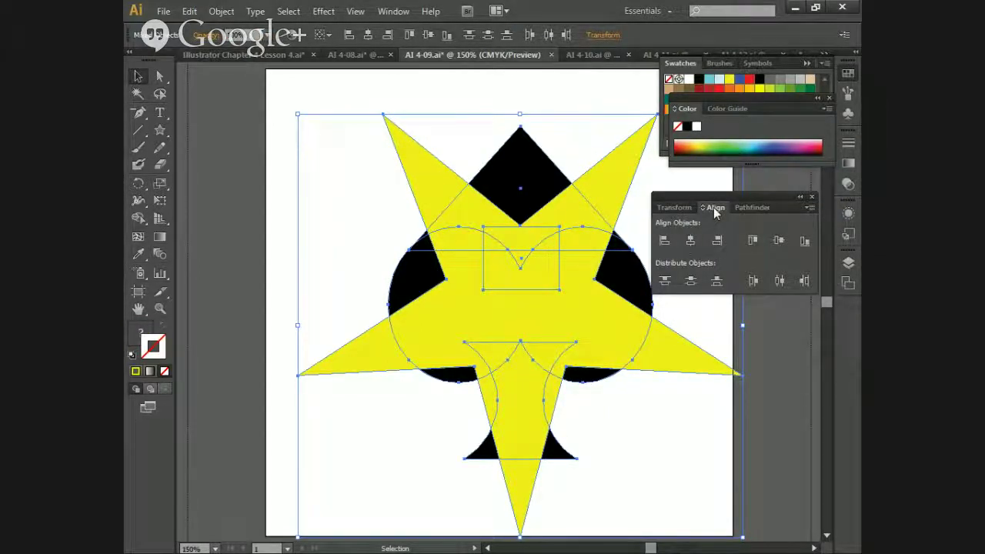
{"action": "left_click", "coordinate": [689, 243]}
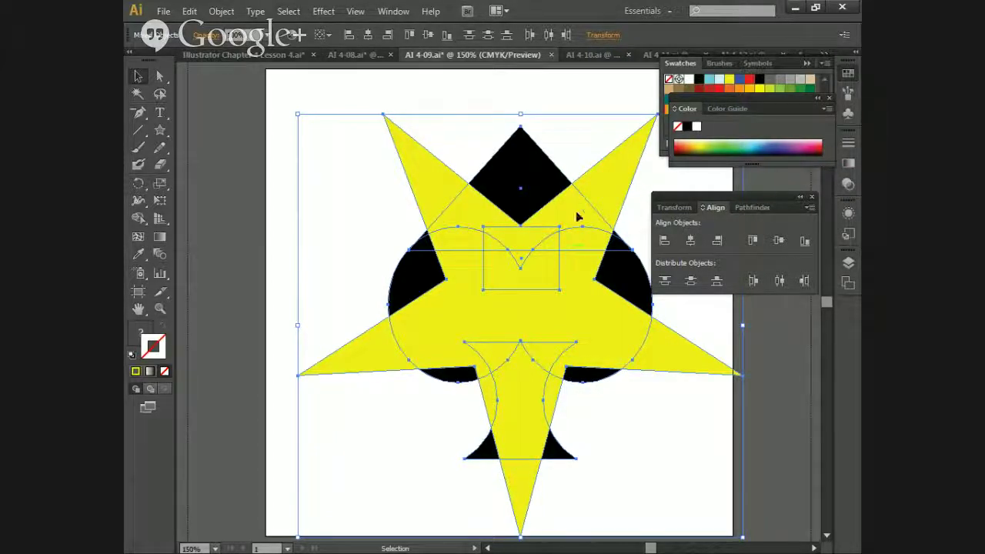
Step: Move the spade up and to the left and the star slightly down so that their centers are offset
{"action": "left_click_drag", "start_coordinate": [577, 215], "coordinate": [523, 214]}
{"action": "left_click", "coordinate": [587, 409]}
{"action": "left_click_drag", "start_coordinate": [559, 342], "coordinate": [600, 375]}
Step: Select every part of the spade compound shape together with the yellow star as whole objects
{"action": "left_click", "coordinate": [454, 167]}
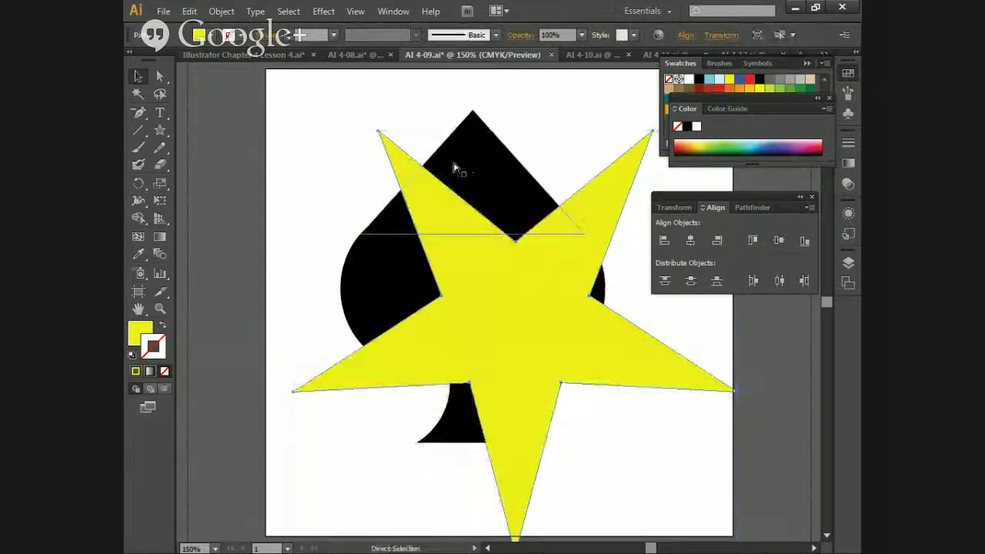
{"action": "key", "text": "a"}
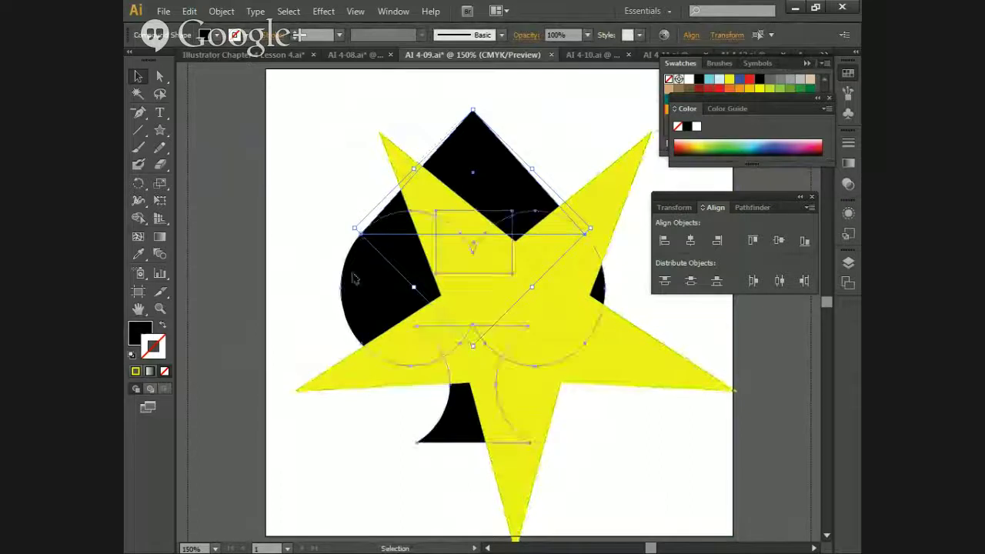
{"action": "key", "text": "v"}
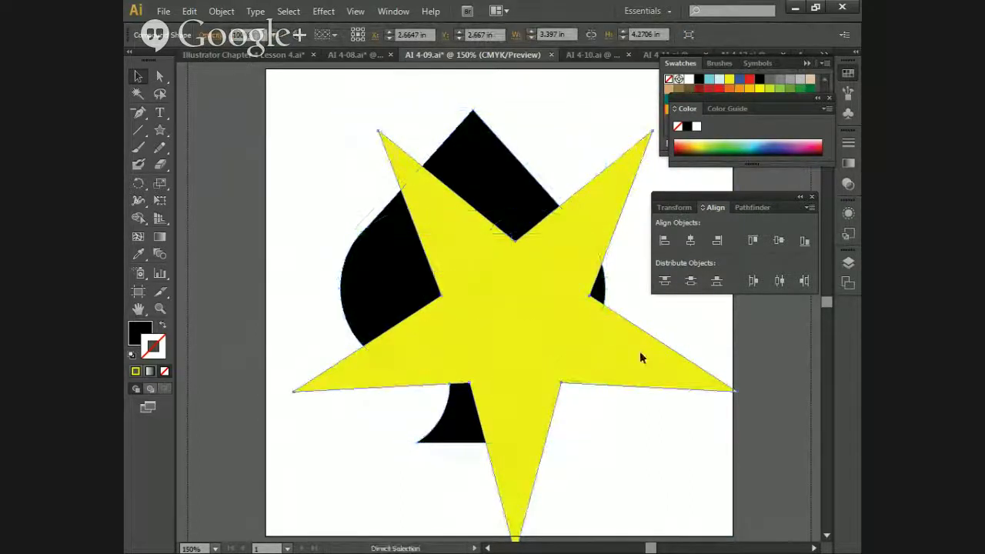
{"action": "left_click", "coordinate": [585, 329]}
{"action": "key", "text": "a"}
{"action": "left_click_drag", "start_coordinate": [387, 97], "coordinate": [651, 401]}
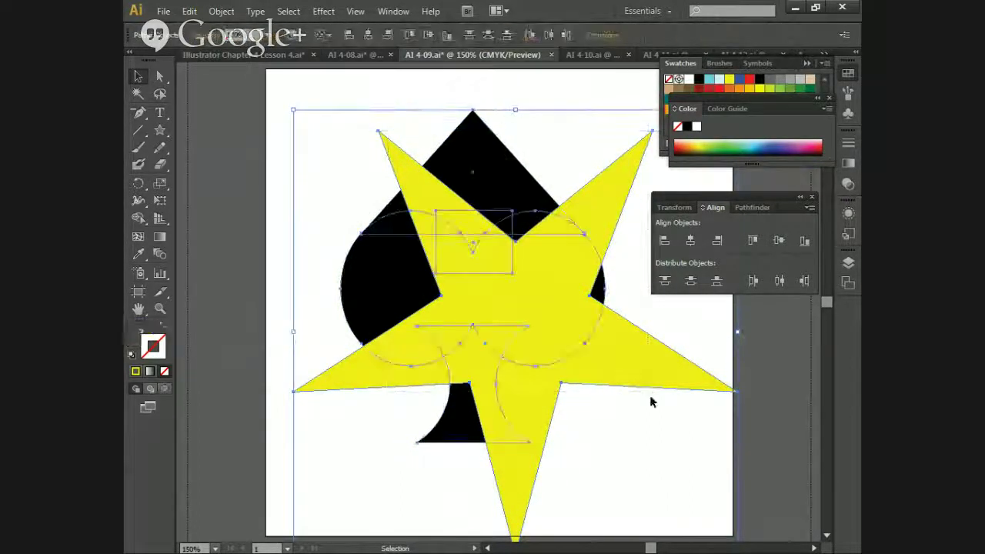
{"action": "key", "text": "v"}
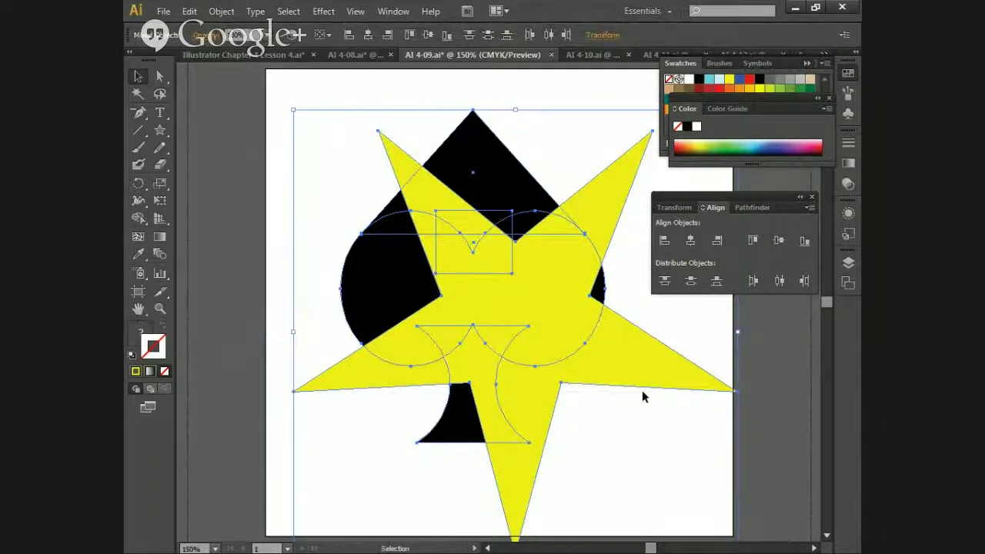
Step: Align the star and spade on their horizontal centres, and delete the yellow five-pointed star
{"action": "left_click", "coordinate": [690, 240]}
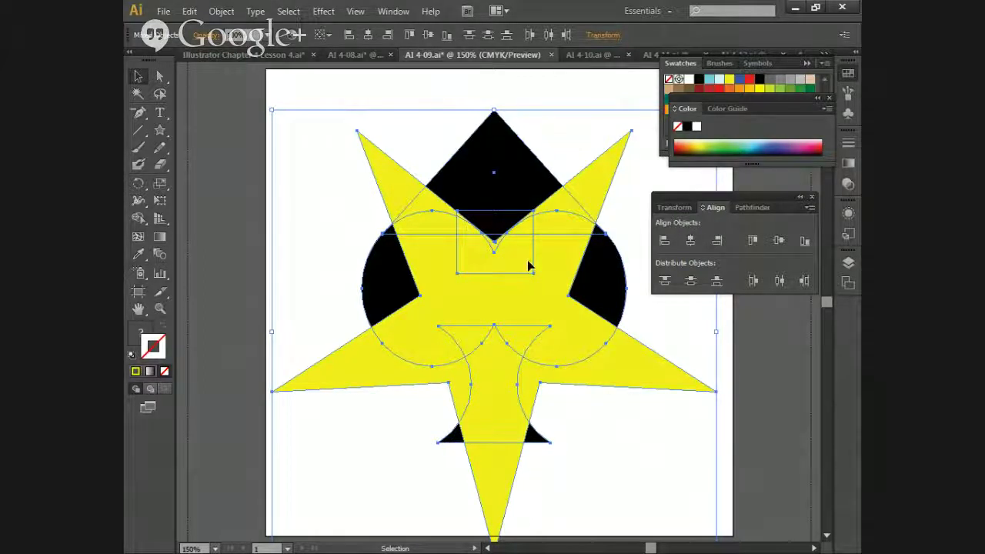
{"action": "key", "text": "Delete"}
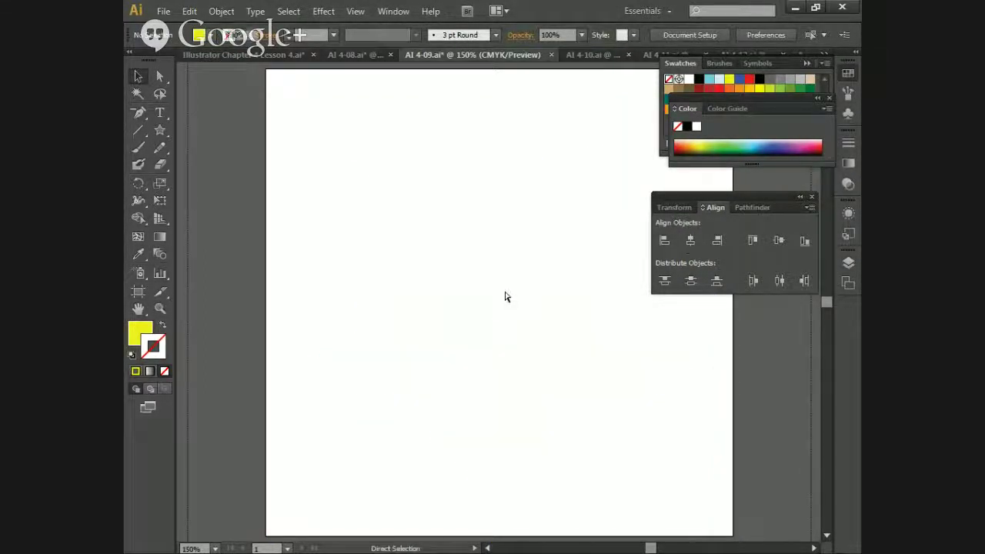
{"action": "key", "text": "ctrl+z"}
{"action": "left_click", "coordinate": [643, 452]}
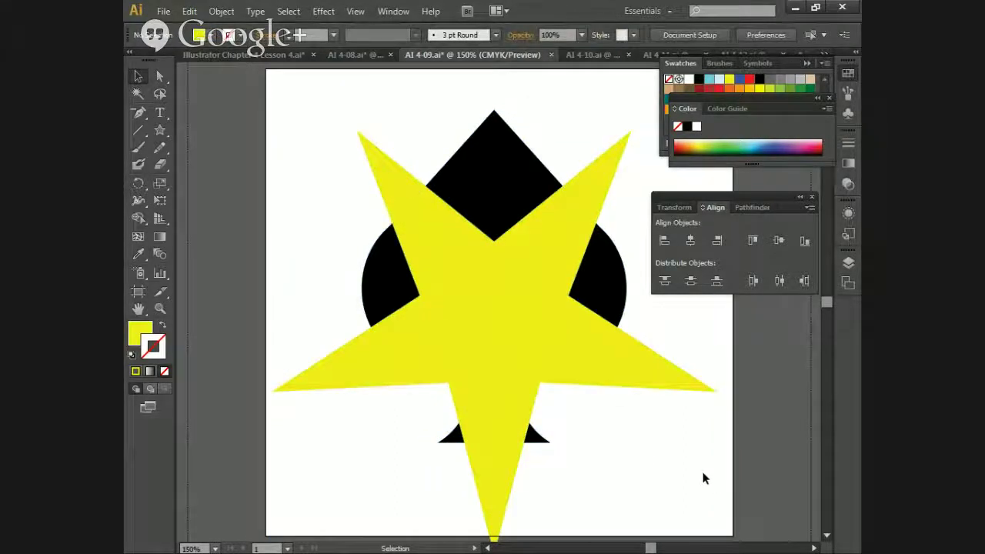
{"action": "left_click", "coordinate": [473, 368]}
{"action": "key", "text": "Delete"}
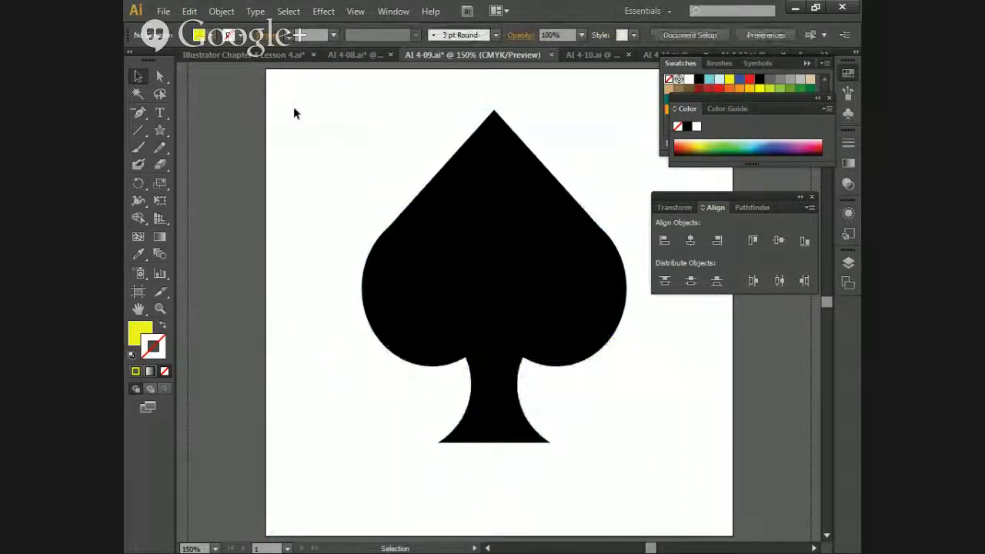
Step: Create a yellow 8-point star with radii of 1 in and 3 in, and place it over the black spade
{"action": "left_click", "coordinate": [166, 130]}
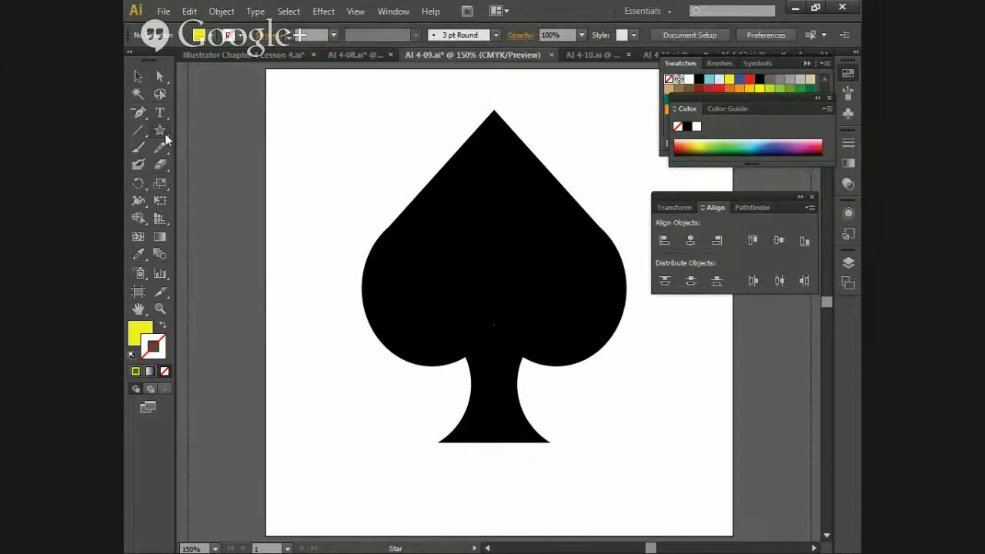
{"action": "left_click", "coordinate": [307, 144]}
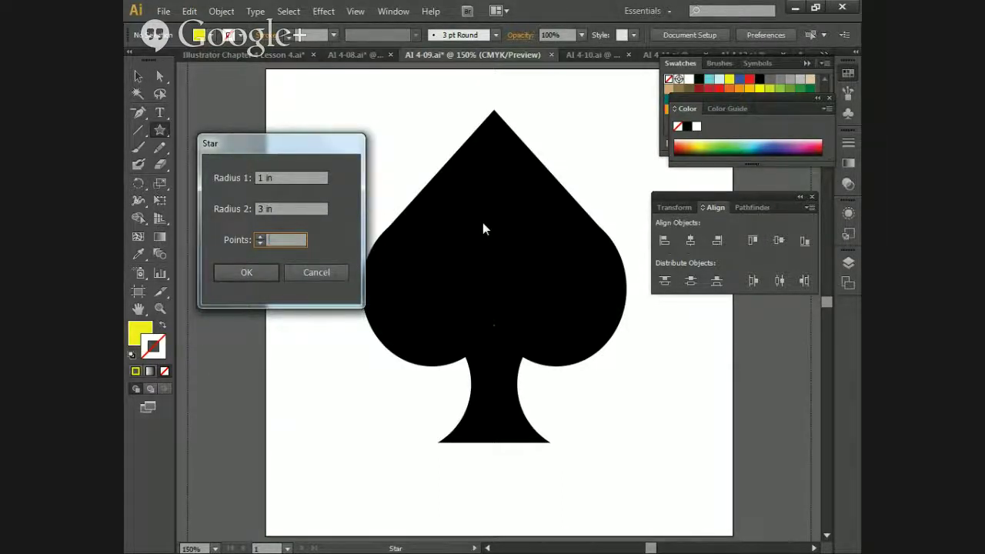
{"action": "type", "text": "8"}
{"action": "key", "text": "Return"}
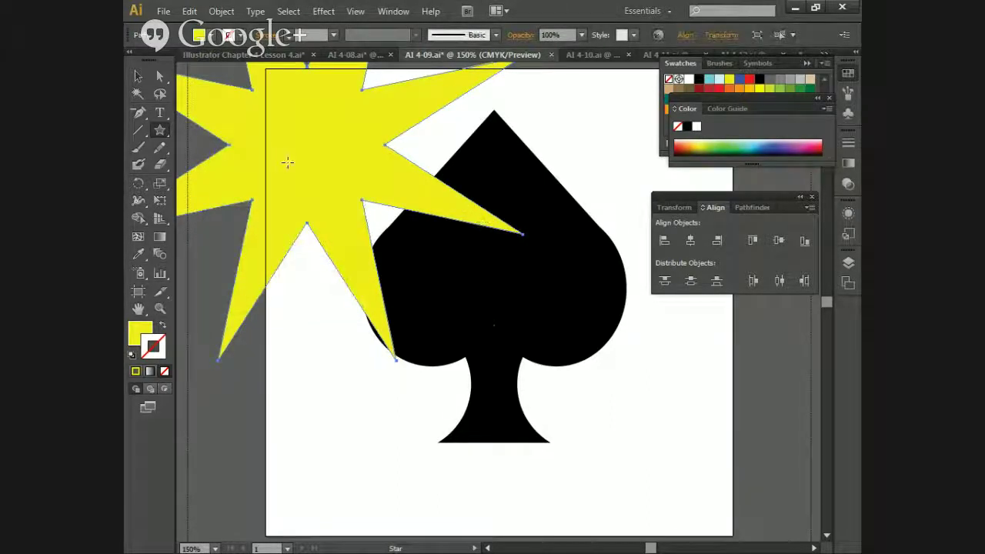
{"action": "key", "text": "v"}
{"action": "left_click_drag", "start_coordinate": [290, 161], "coordinate": [500, 303]}
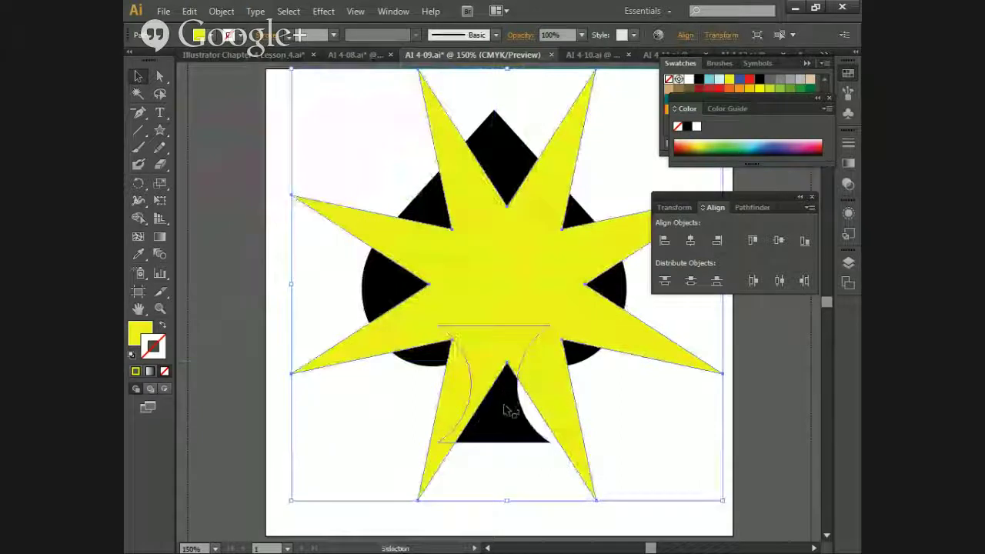
Step: Align the eight-point star and the spade on their horizontal and vertical centres
{"action": "left_click", "coordinate": [437, 209], "text": "shift"}
{"action": "left_click", "coordinate": [690, 240]}
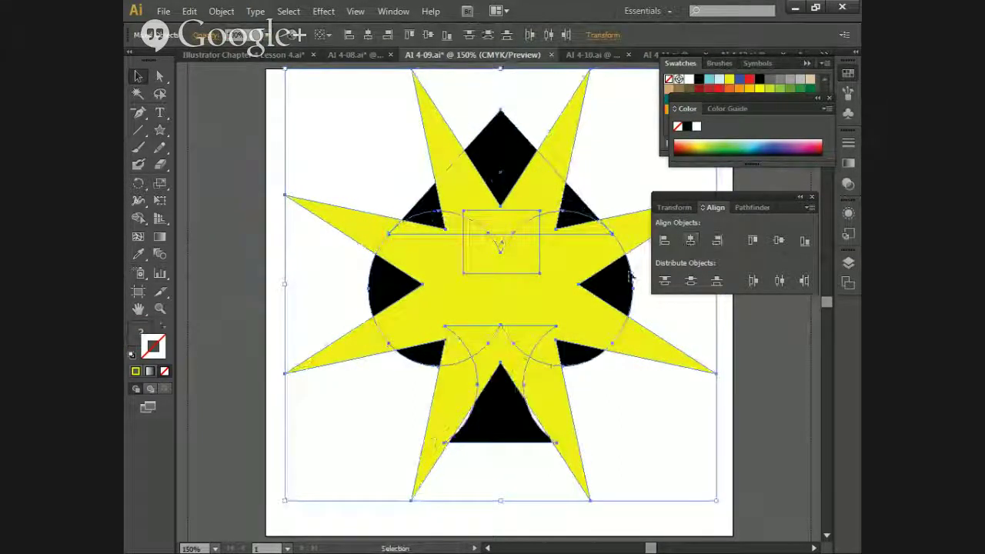
{"action": "left_click", "coordinate": [591, 185]}
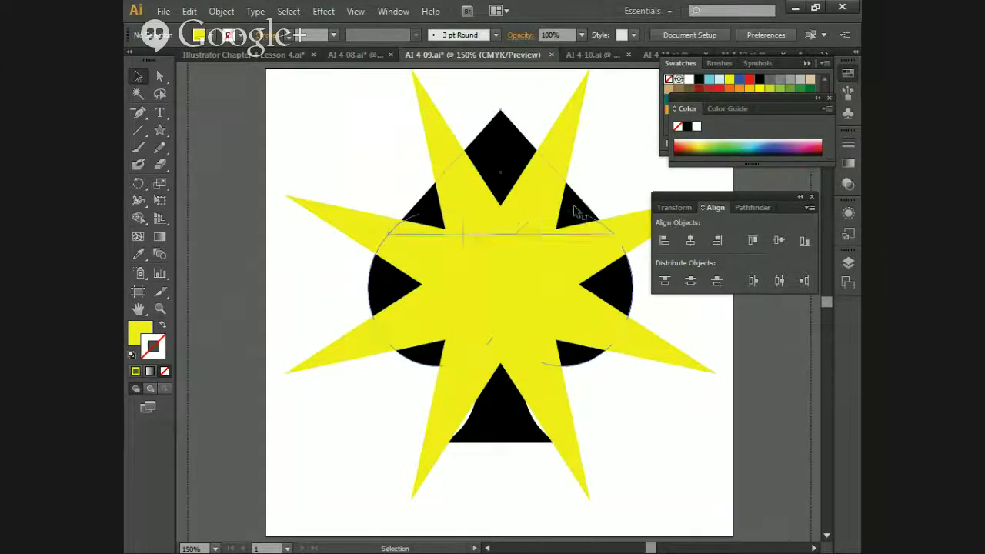
{"action": "left_click", "coordinate": [575, 212]}
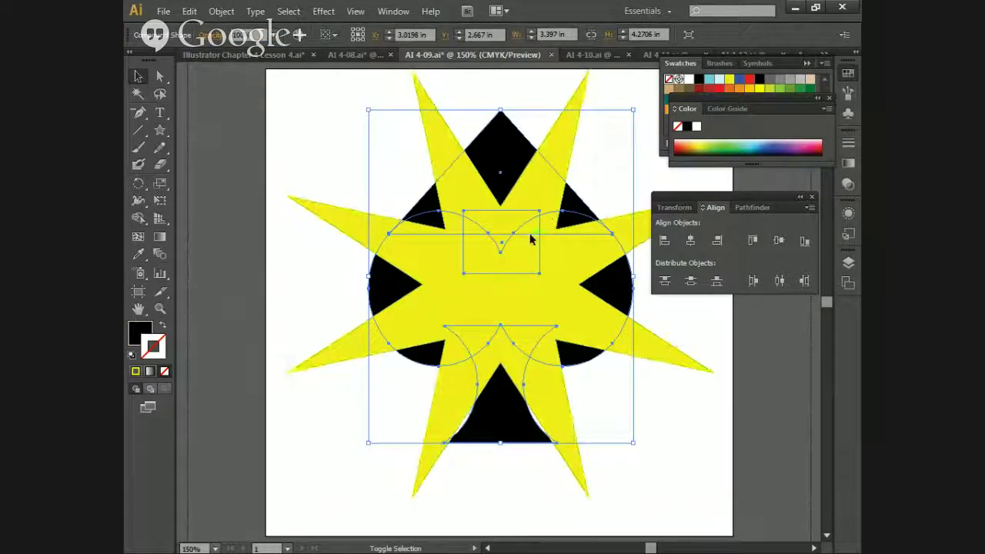
{"action": "left_click", "coordinate": [582, 99], "text": "shift"}
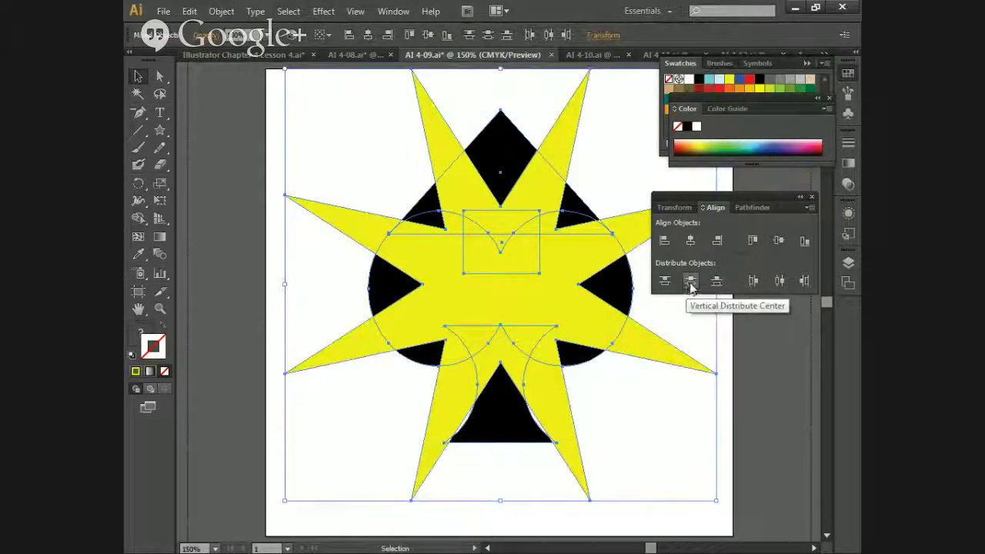
{"action": "left_click", "coordinate": [779, 241]}
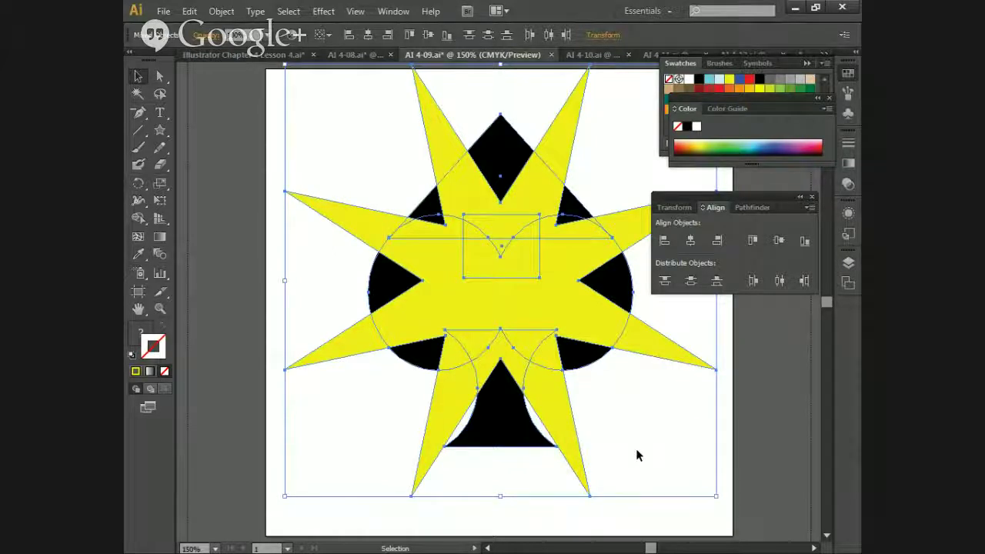
{"action": "left_click", "coordinate": [630, 518]}
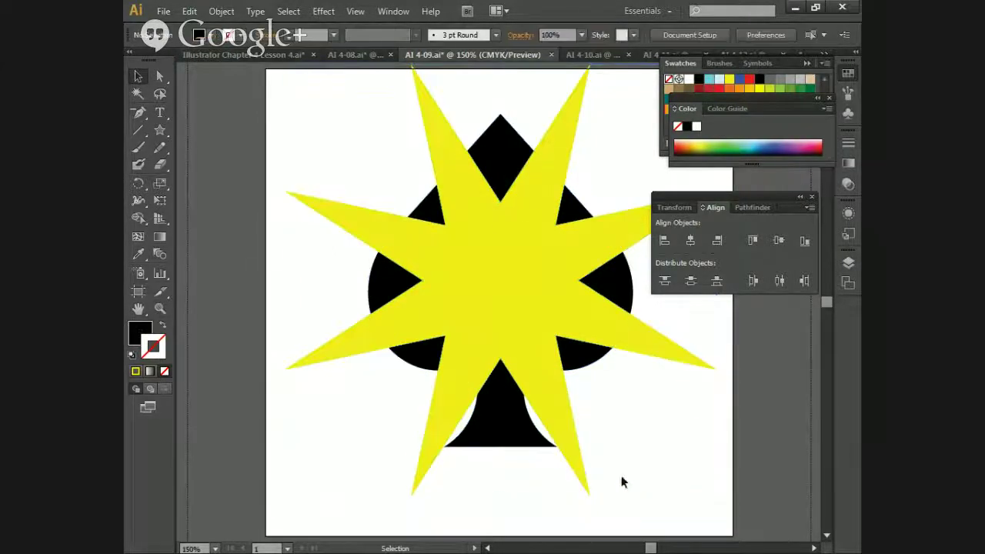
Step: Nudge the yellow star down in small increments to fine-tune its vertical position over the spade
{"action": "left_click", "coordinate": [518, 272]}
{"action": "key", "text": "Down"}
{"action": "key", "text": "Down"}
{"action": "key", "text": "Down"}
{"action": "key", "text": "Down"}
{"action": "key", "text": "Down"}
{"action": "key", "text": "Down"}
{"action": "key", "text": "Down"}
{"action": "key", "text": "Down"}
{"action": "key", "text": "Down"}
{"action": "key", "text": "Down"}
{"action": "key", "text": "Down"}
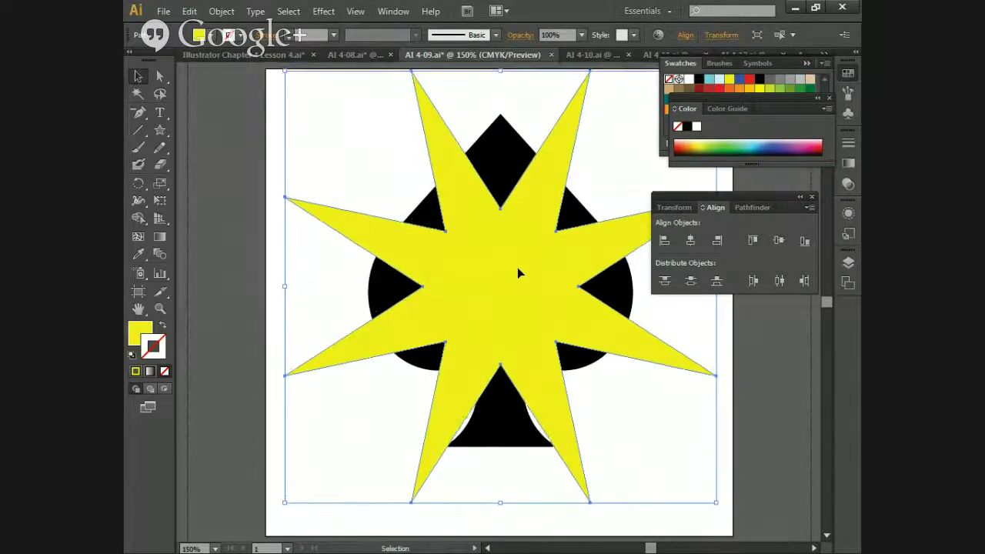
{"action": "key", "text": "Down"}
{"action": "key", "text": "Down"}
{"action": "key", "text": "Down"}
{"action": "key", "text": "Down"}
{"action": "key", "text": "Down"}
{"action": "key", "text": "Down"}
{"action": "key", "text": "Down"}
{"action": "key", "text": "Down"}
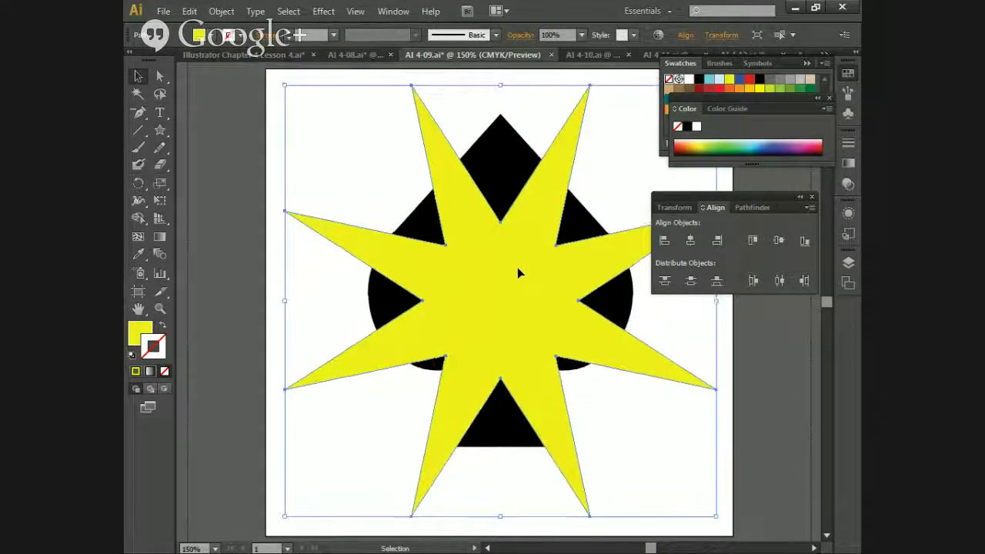
{"action": "key", "text": "Up"}
{"action": "key", "text": "Up"}
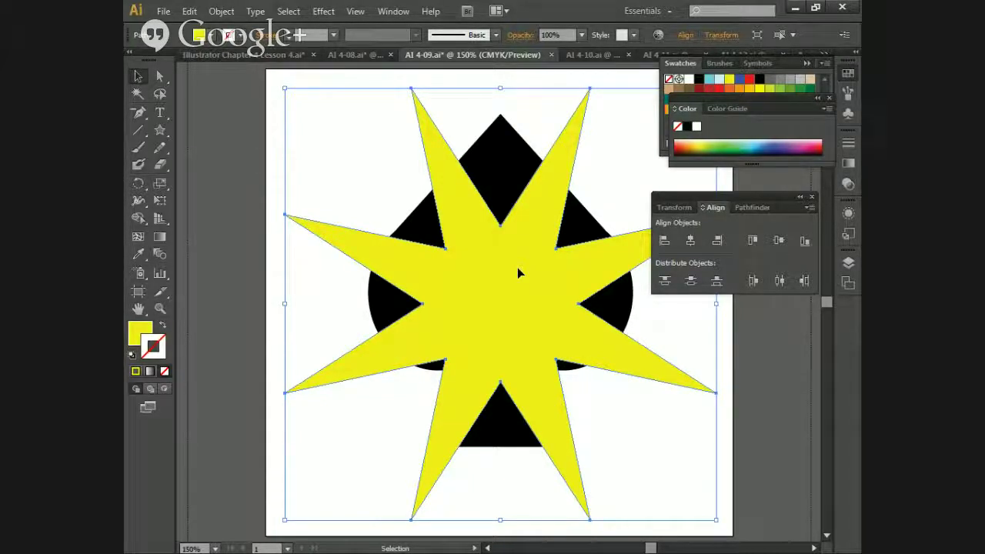
{"action": "left_click", "coordinate": [579, 231]}
{"action": "right_click", "coordinate": [580, 231]}
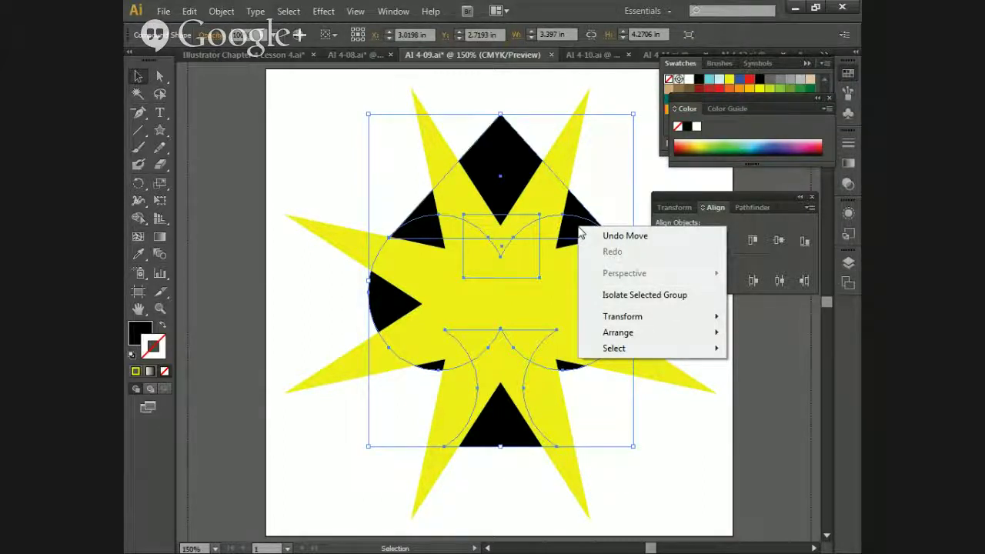
{"action": "left_click", "coordinate": [643, 494]}
Step: Try to intersect the spade and the eight-point star with the Pathfinder Intersect shape mode
{"action": "left_click", "coordinate": [598, 230]}
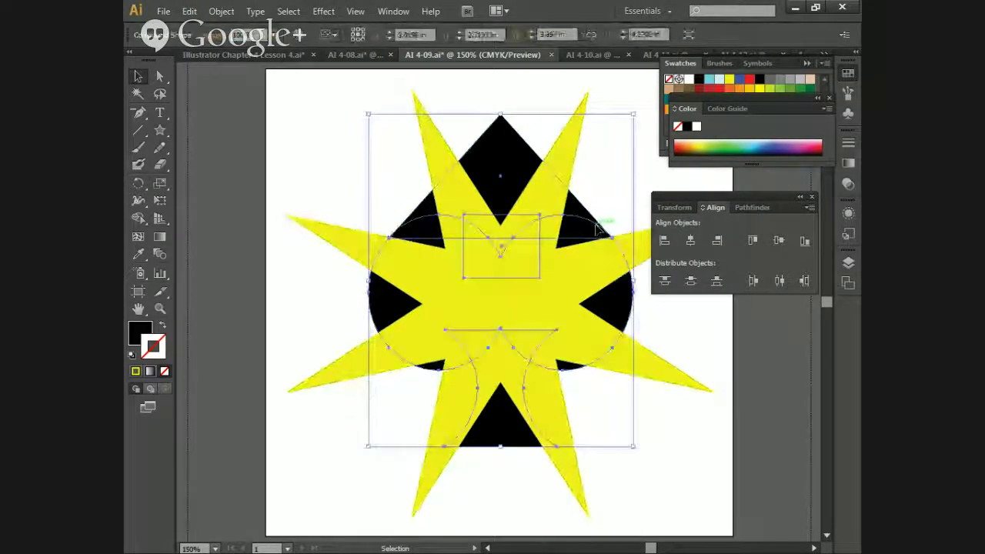
{"action": "key", "text": "a"}
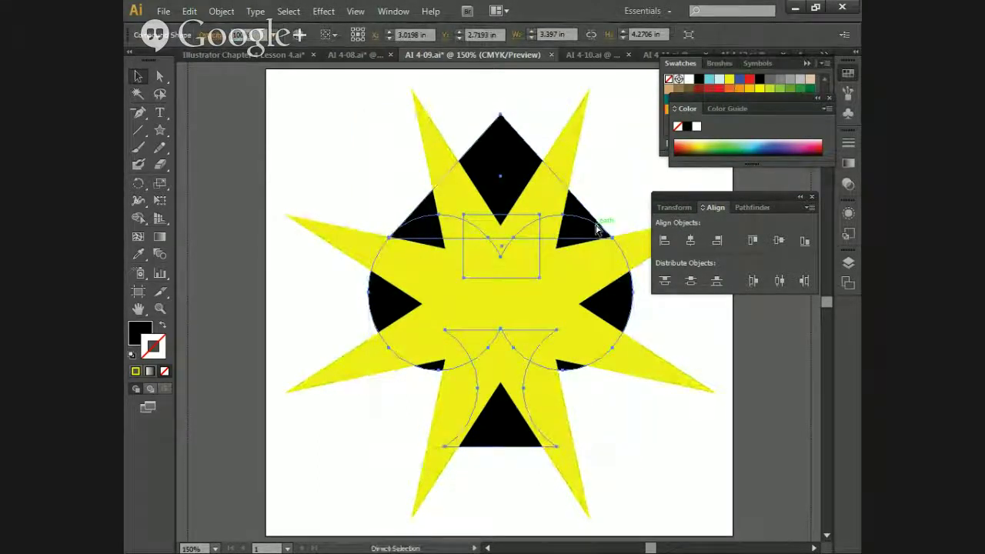
{"action": "key", "text": "v"}
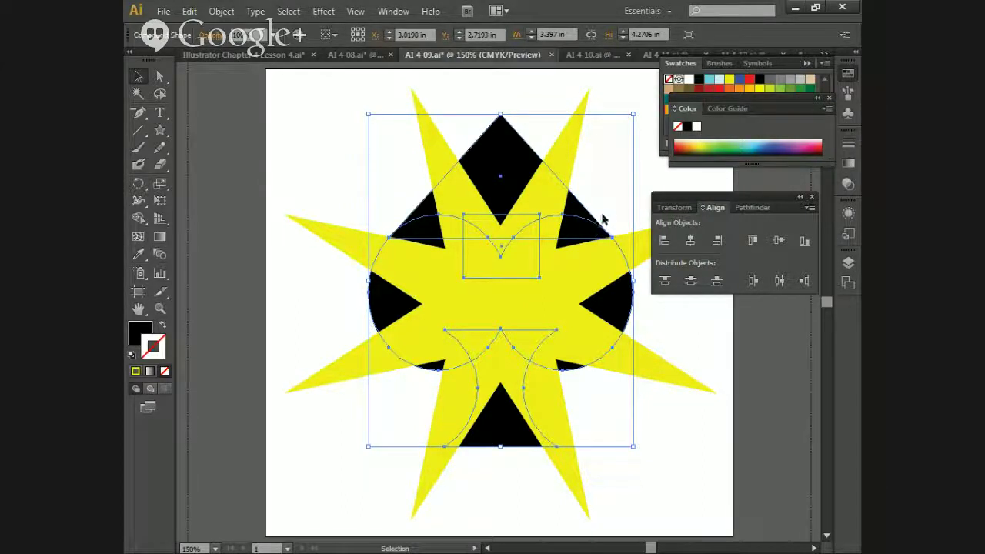
{"action": "left_click", "coordinate": [566, 271], "text": "shift"}
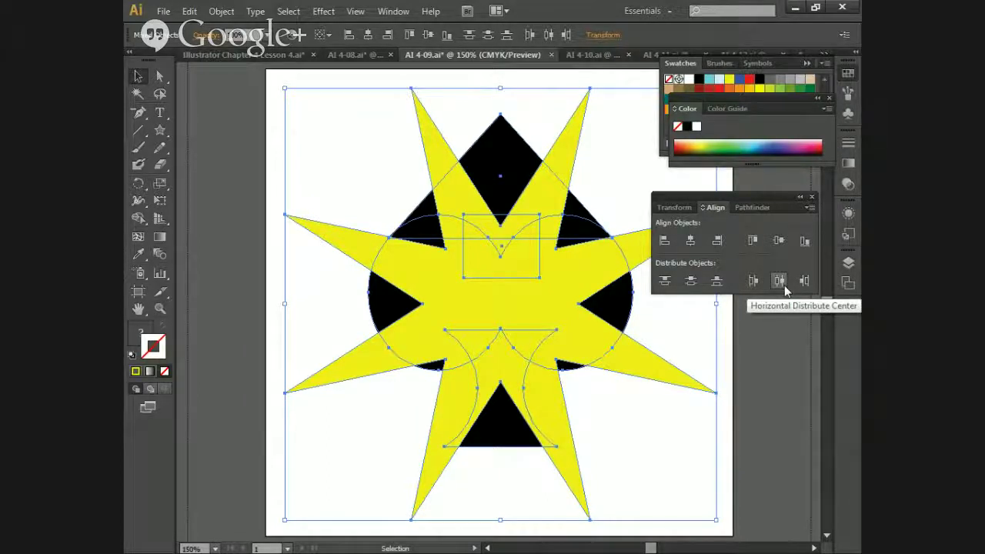
{"action": "left_click", "coordinate": [766, 208]}
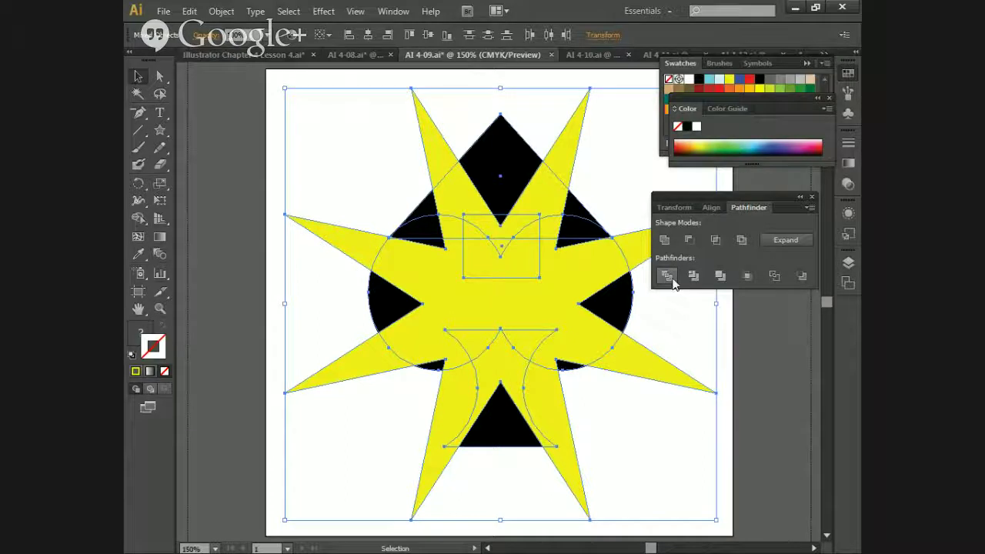
{"action": "left_click", "coordinate": [714, 242]}
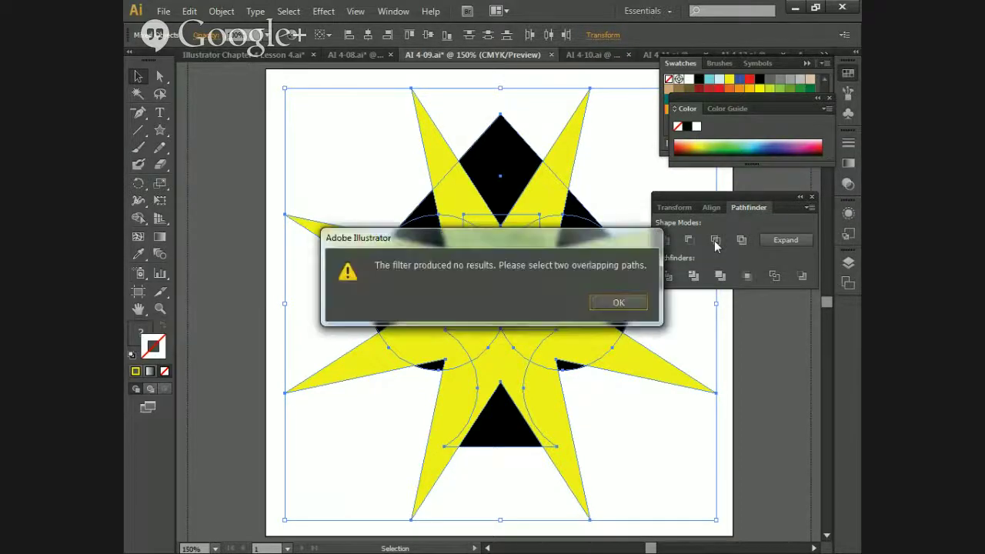
{"action": "left_click", "coordinate": [633, 304]}
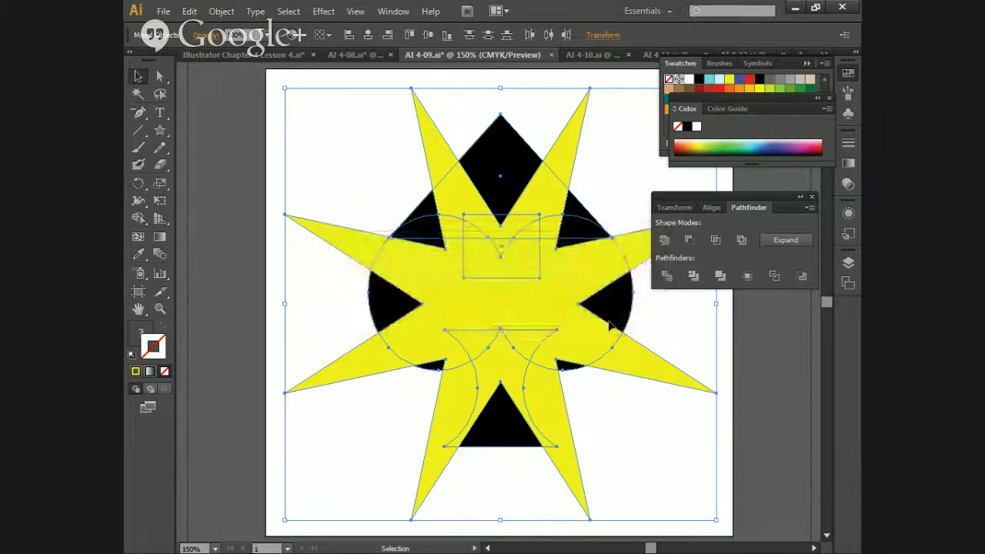
Step: Try duplicating the spade down and to the right of the star, and remove the copies
{"action": "left_click", "coordinate": [684, 321]}
{"action": "left_click", "coordinate": [606, 240]}
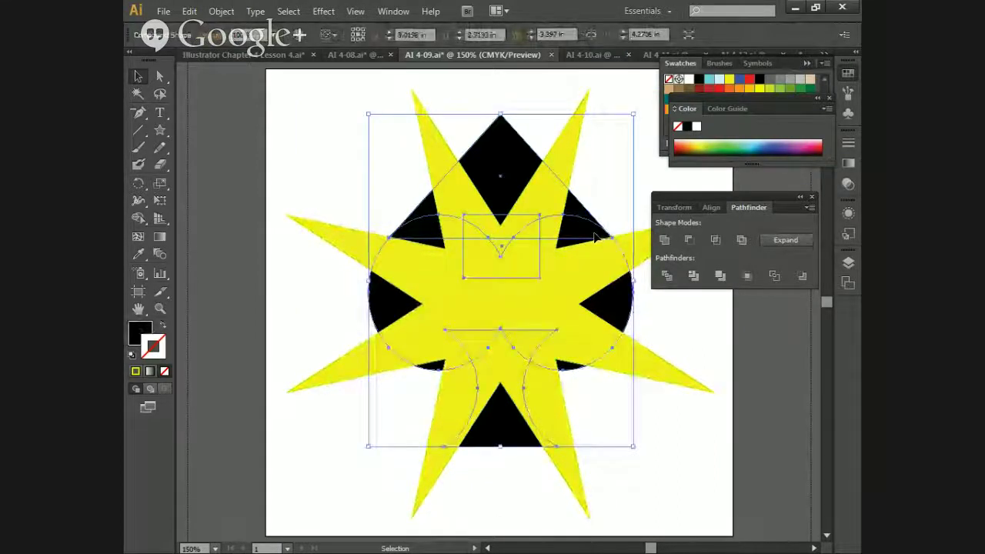
{"action": "left_click_drag", "start_coordinate": [598, 240], "coordinate": [709, 355]}
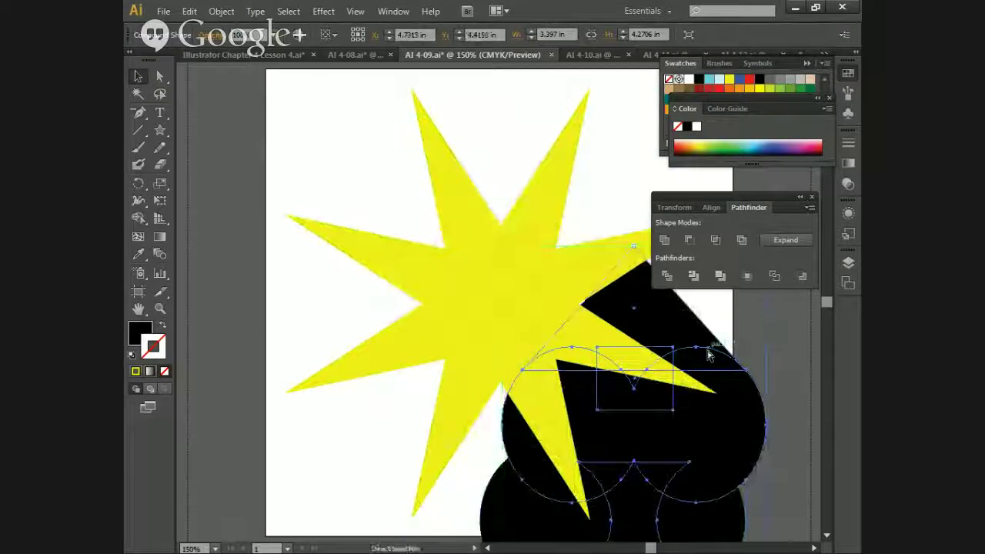
{"action": "key", "text": "ctrl+z"}
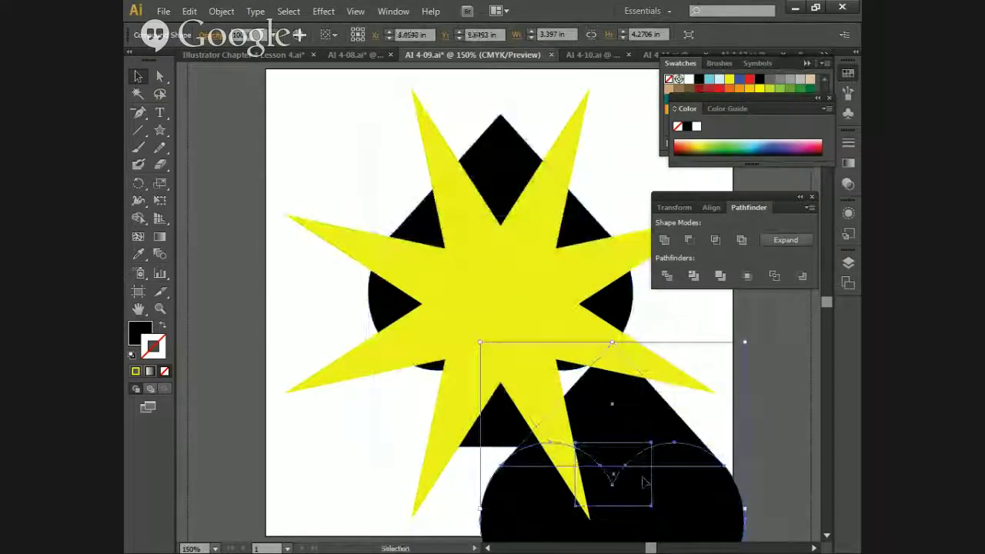
{"action": "left_click", "coordinate": [645, 482]}
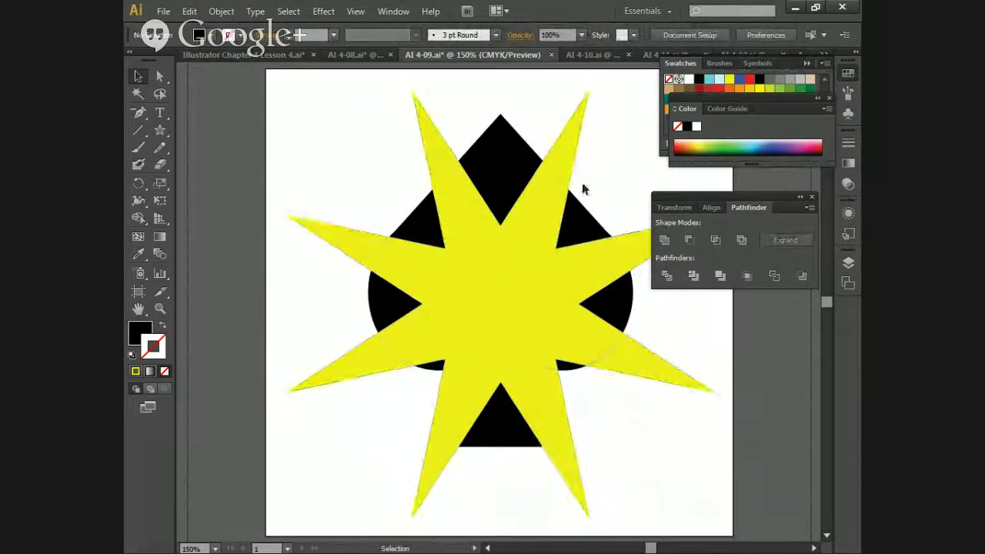
{"action": "left_click", "coordinate": [589, 218]}
{"action": "right_click", "coordinate": [586, 222]}
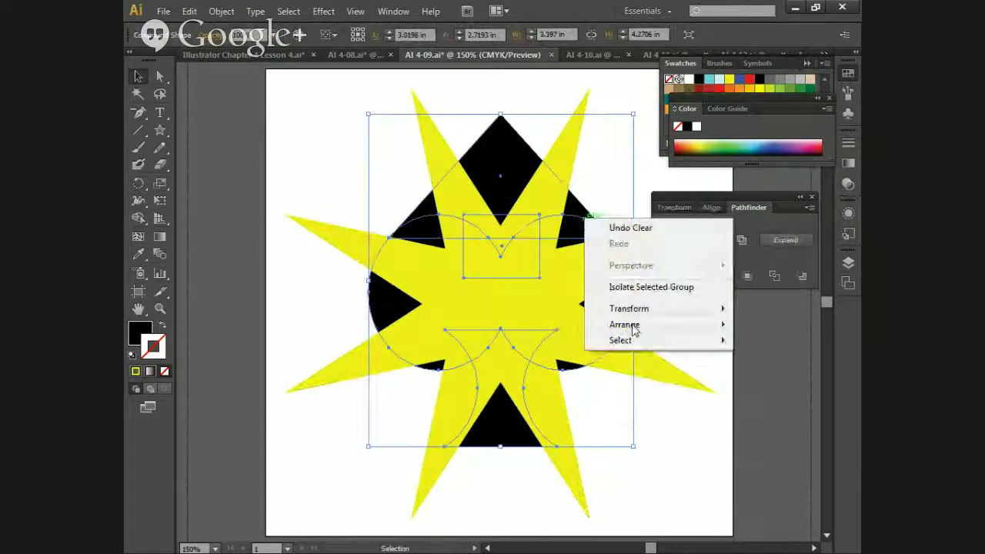
{"action": "mouse_move", "coordinate": [632, 328]}
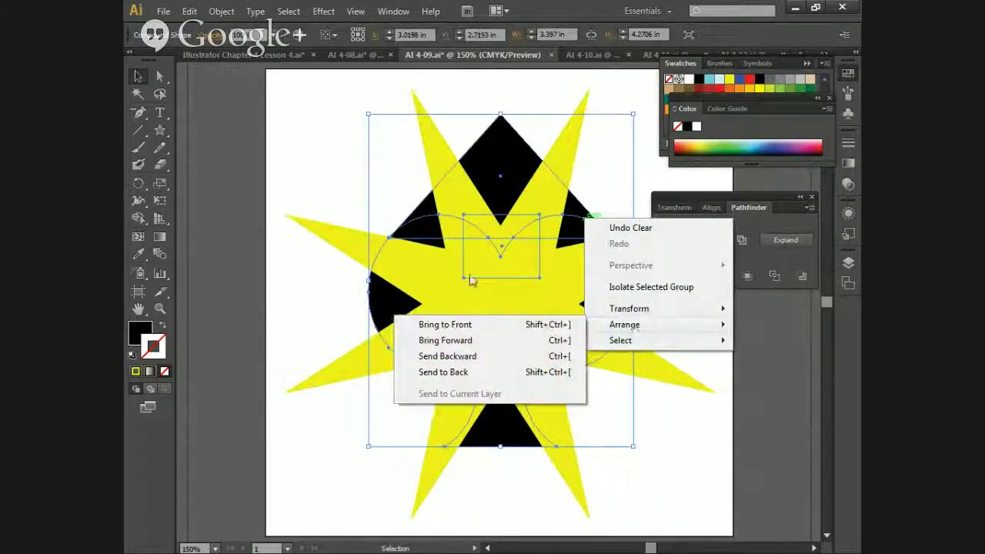
{"action": "right_click", "coordinate": [503, 183]}
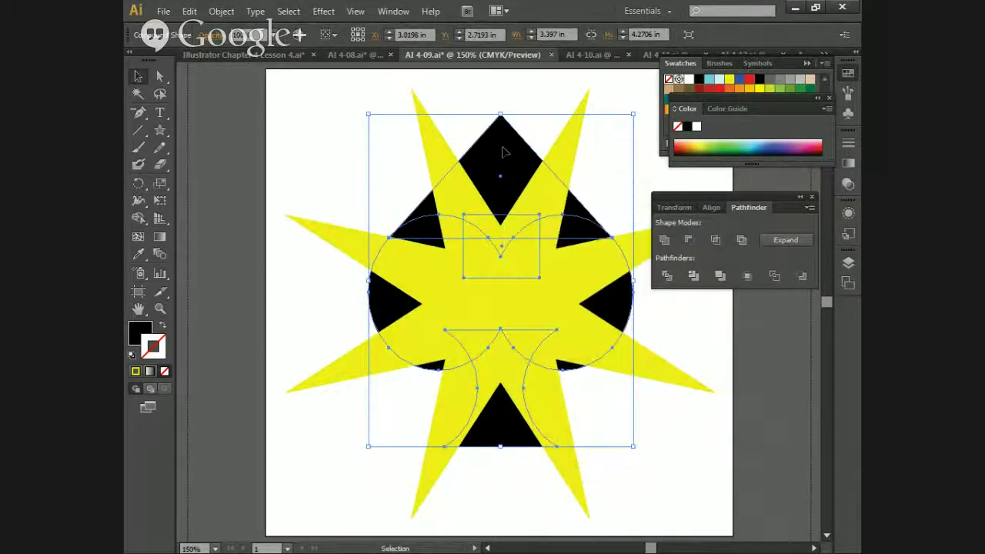
Step: Select the black spade together with the yellow eight-point star and try the Intersect shape mode on them
{"action": "left_click", "coordinate": [501, 152]}
{"action": "key", "text": "a"}
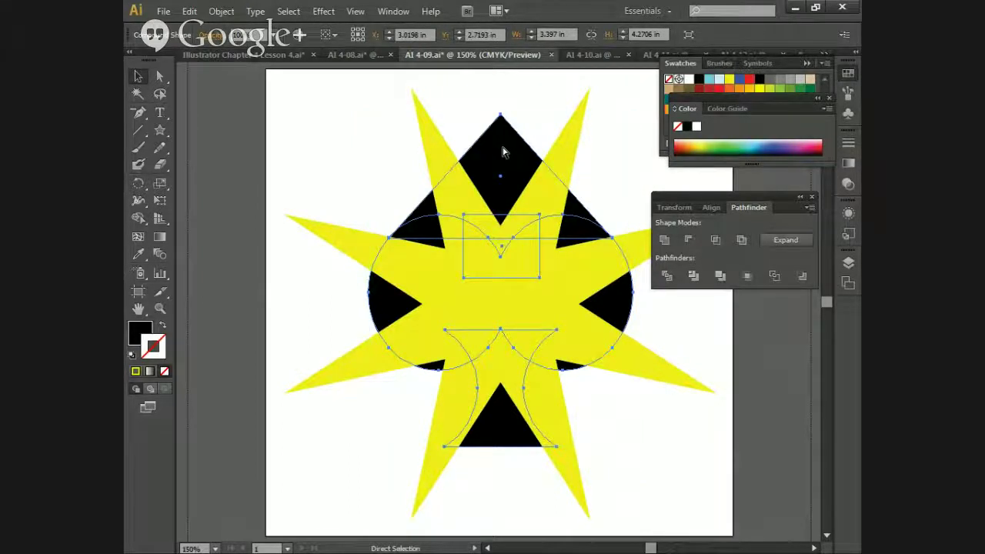
{"action": "key", "text": "v"}
{"action": "key", "text": "a"}
{"action": "key", "text": "v"}
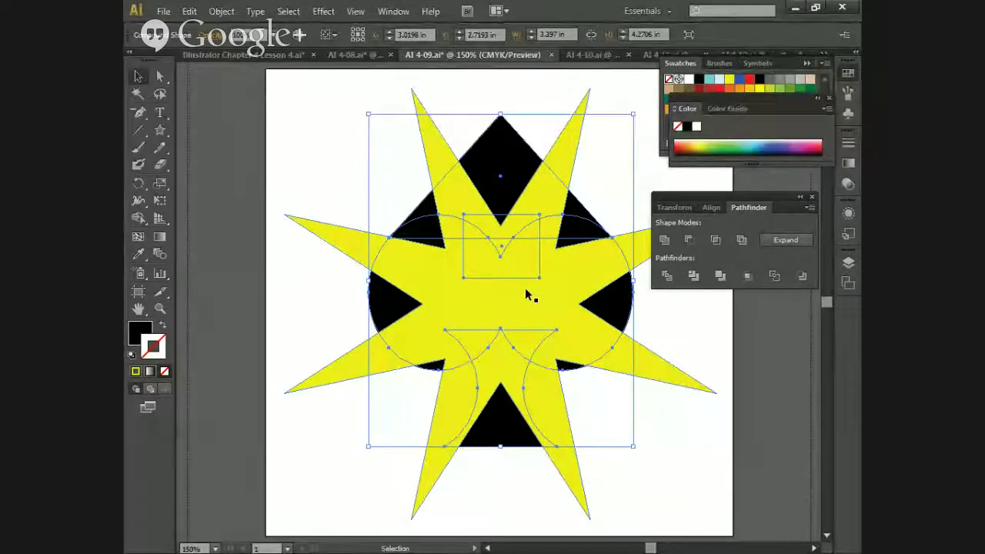
{"action": "key", "text": "shift"}
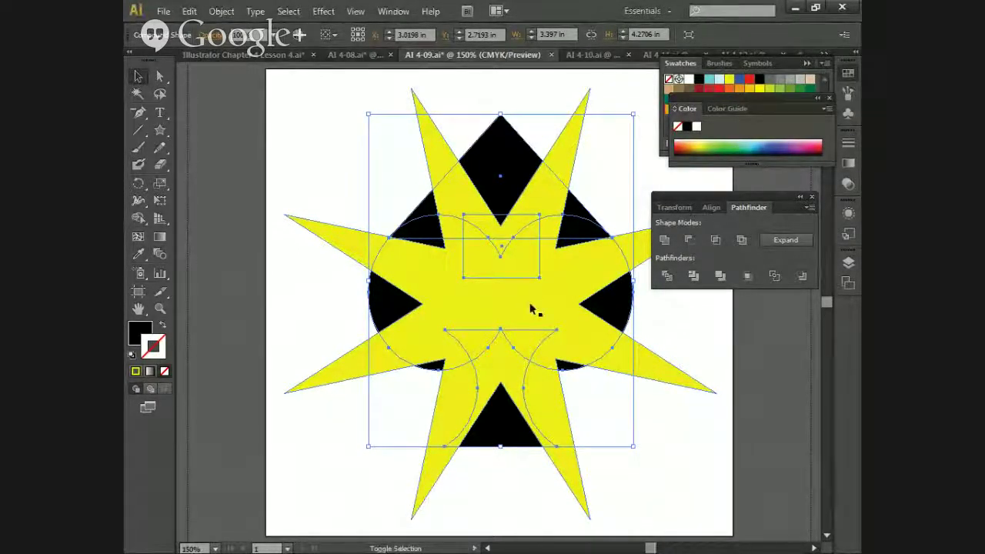
{"action": "left_click", "coordinate": [532, 299], "text": "shift"}
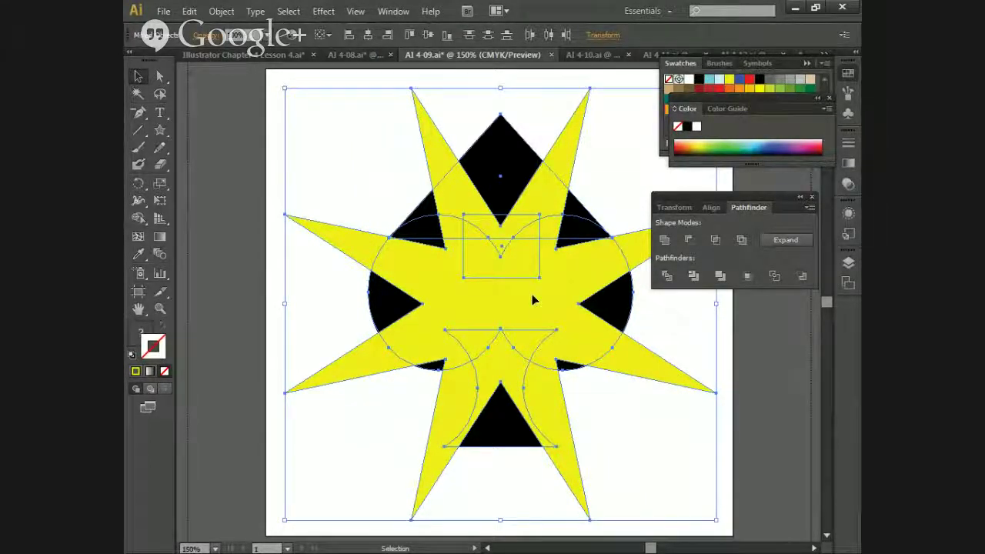
{"action": "left_click", "coordinate": [717, 241]}
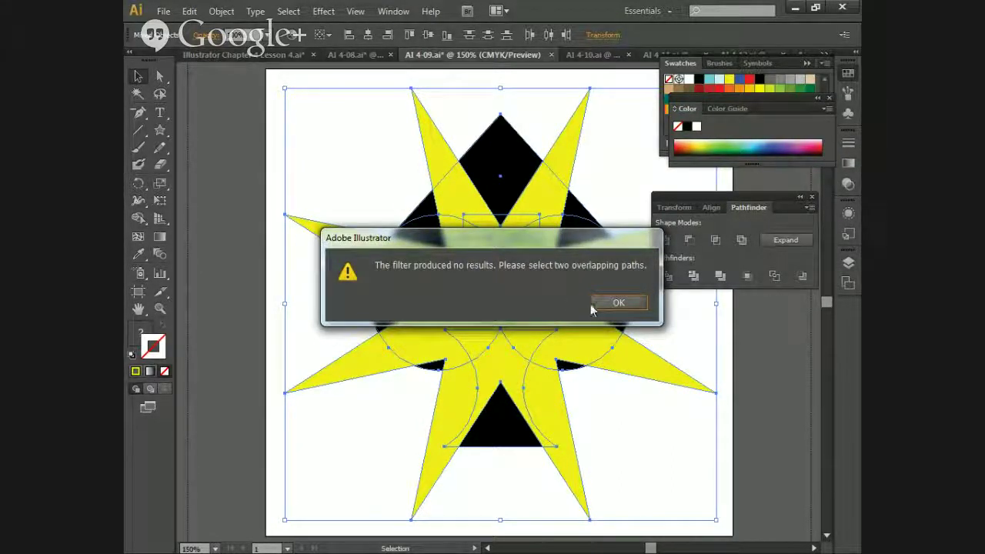
{"action": "left_click", "coordinate": [615, 303]}
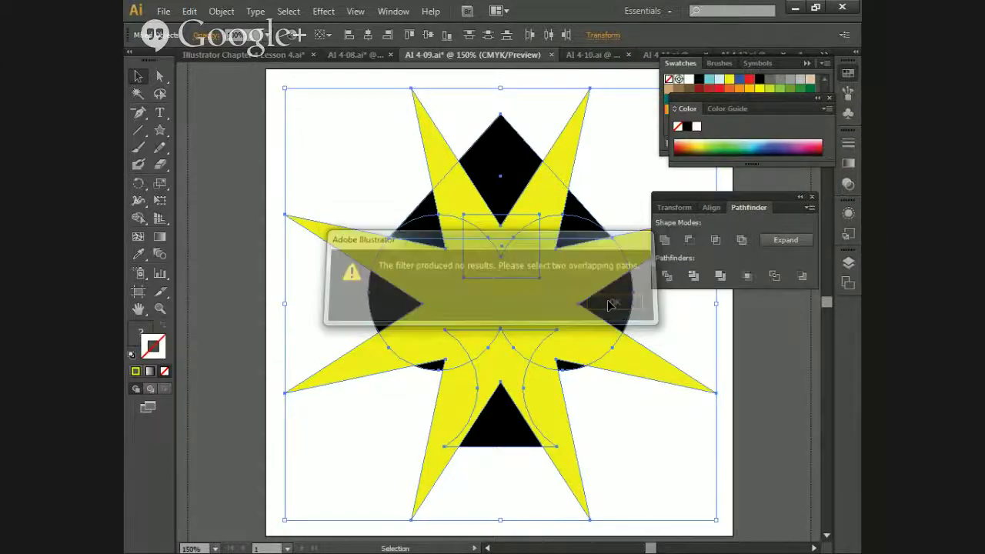
Step: Reselect the spade and the star and retry intersecting them with the Pathfinder Intersect shape mode
{"action": "left_click", "coordinate": [375, 124]}
{"action": "left_click", "coordinate": [427, 127]}
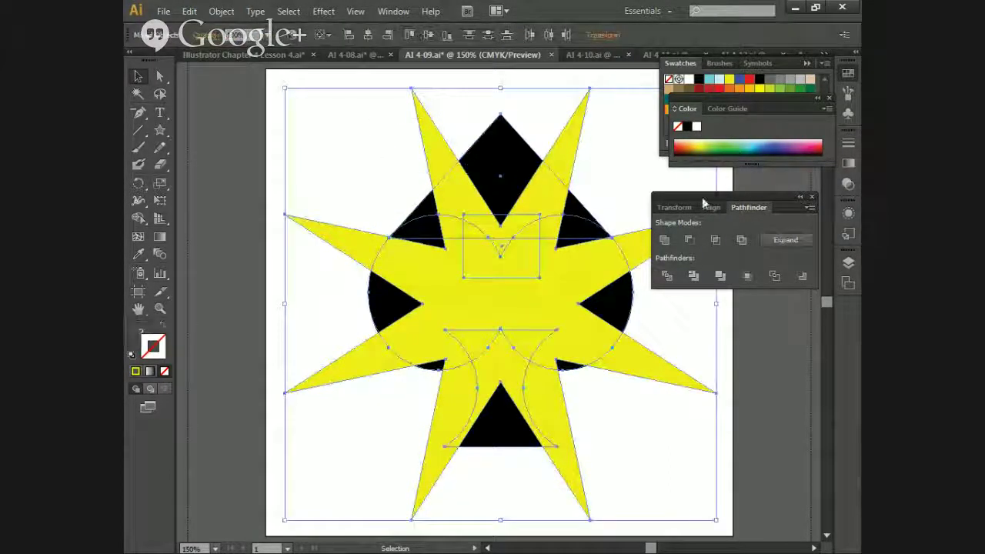
{"action": "left_click", "coordinate": [719, 243]}
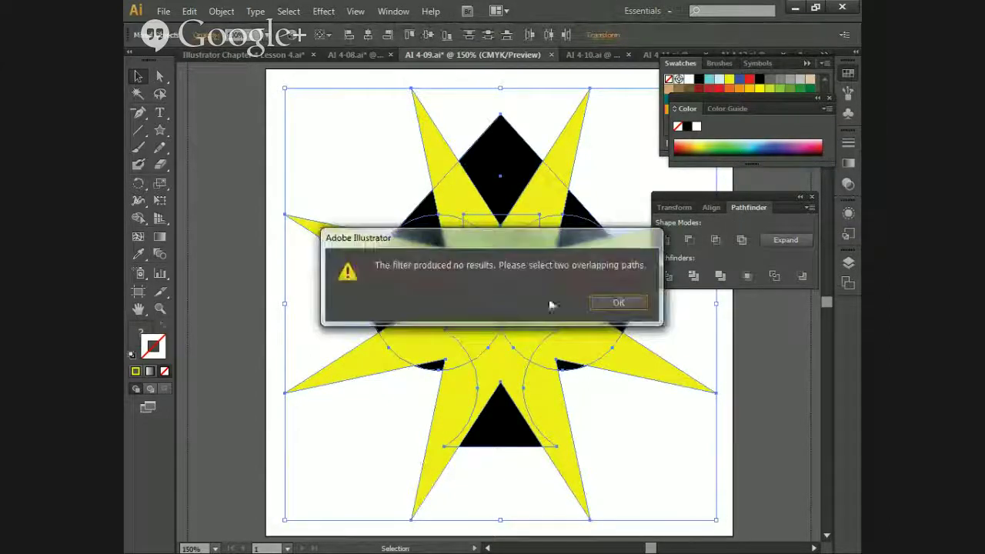
{"action": "left_click", "coordinate": [613, 303]}
{"action": "left_click", "coordinate": [611, 213]}
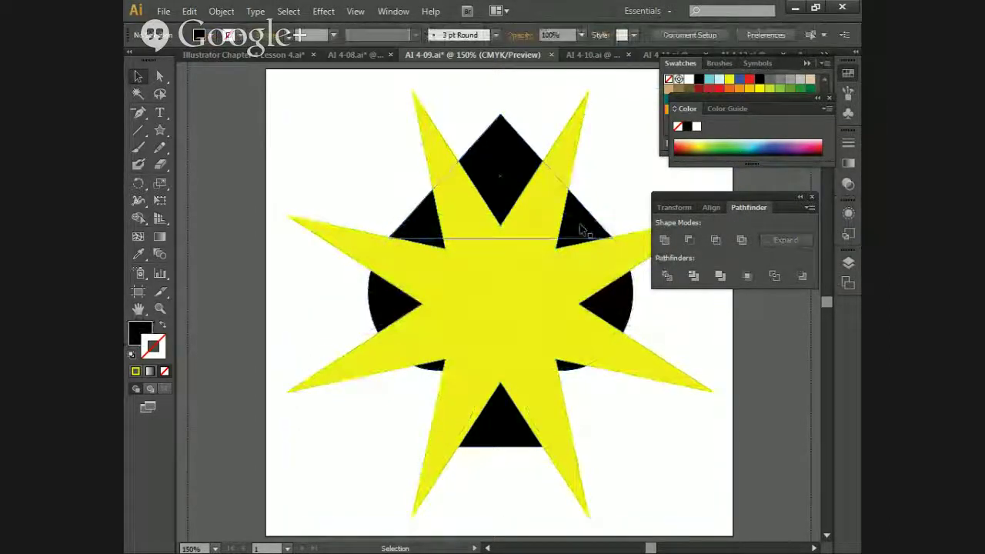
{"action": "left_click", "coordinate": [503, 427]}
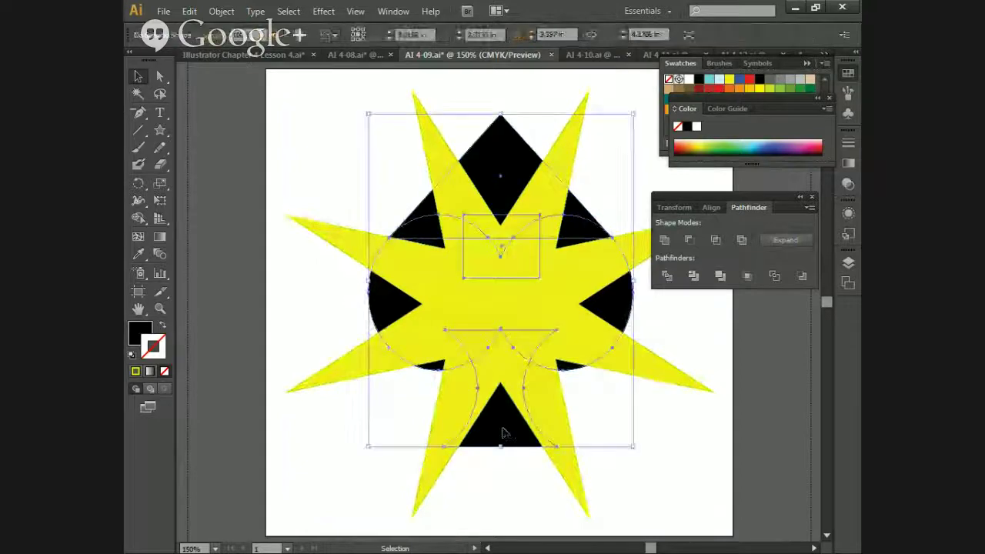
{"action": "left_click", "coordinate": [505, 308], "text": "shift"}
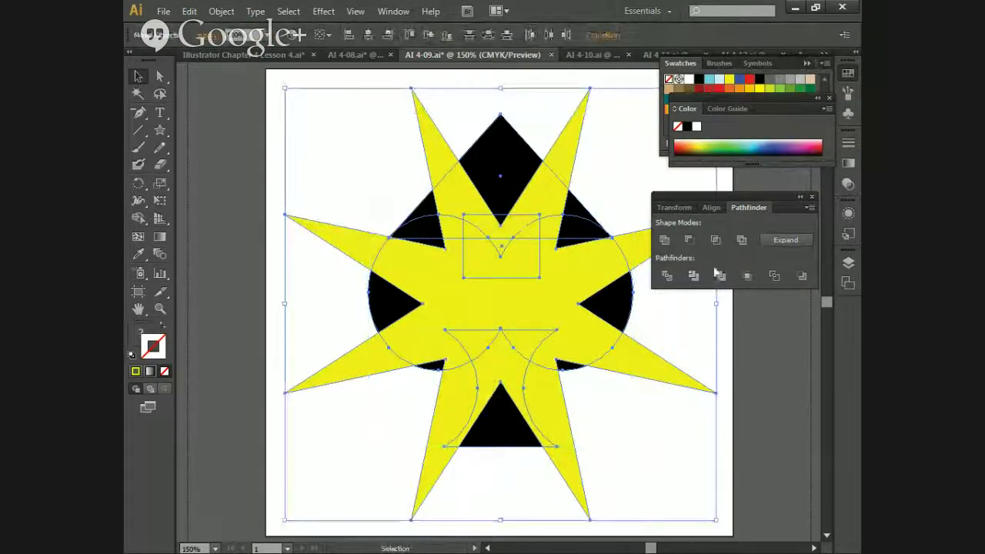
{"action": "left_click", "coordinate": [719, 241]}
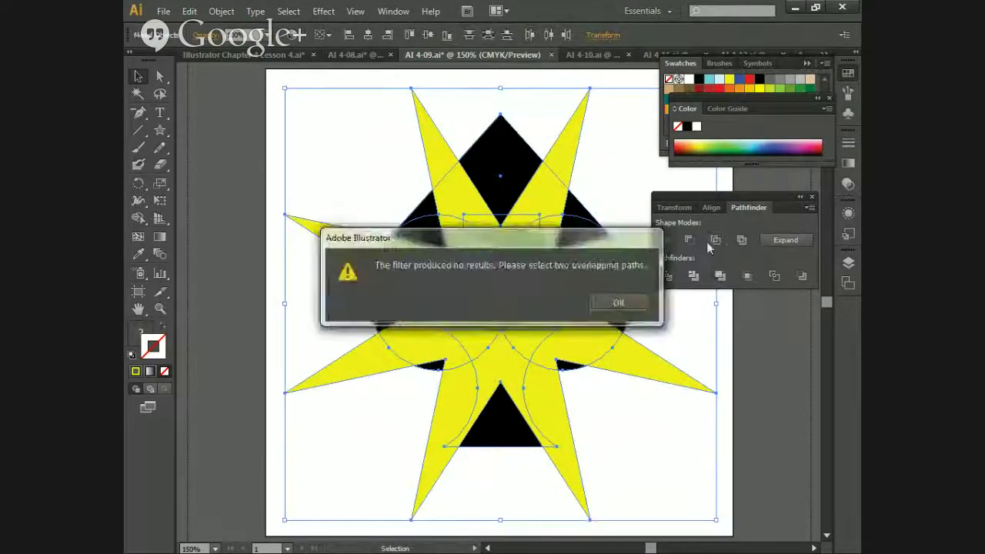
{"action": "left_click", "coordinate": [623, 305]}
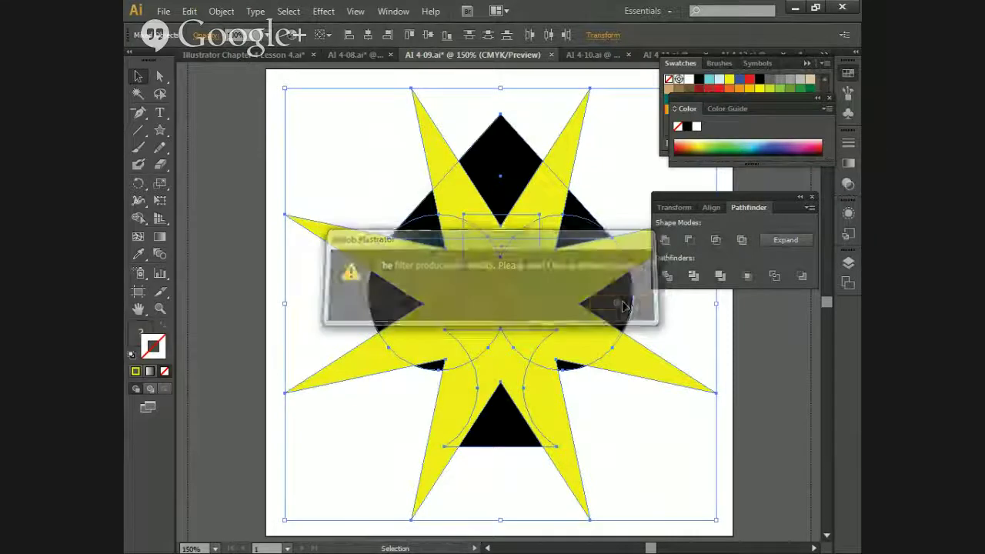
Step: Select the star and the spade, intersect them as a compound shape with the Intersect shape mode, and deselect
{"action": "left_click", "coordinate": [649, 457]}
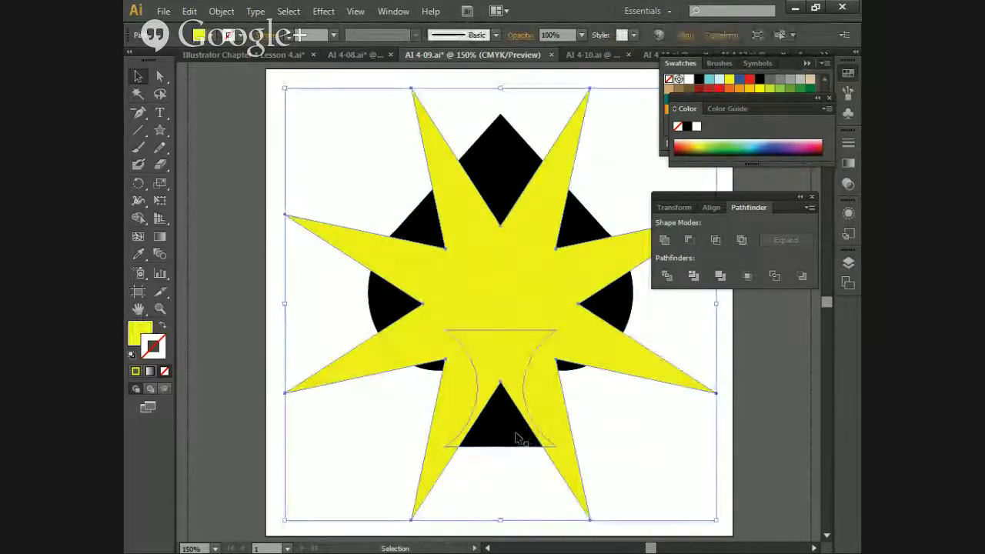
{"action": "left_click", "coordinate": [527, 426], "text": "shift"}
{"action": "left_click", "coordinate": [717, 241]}
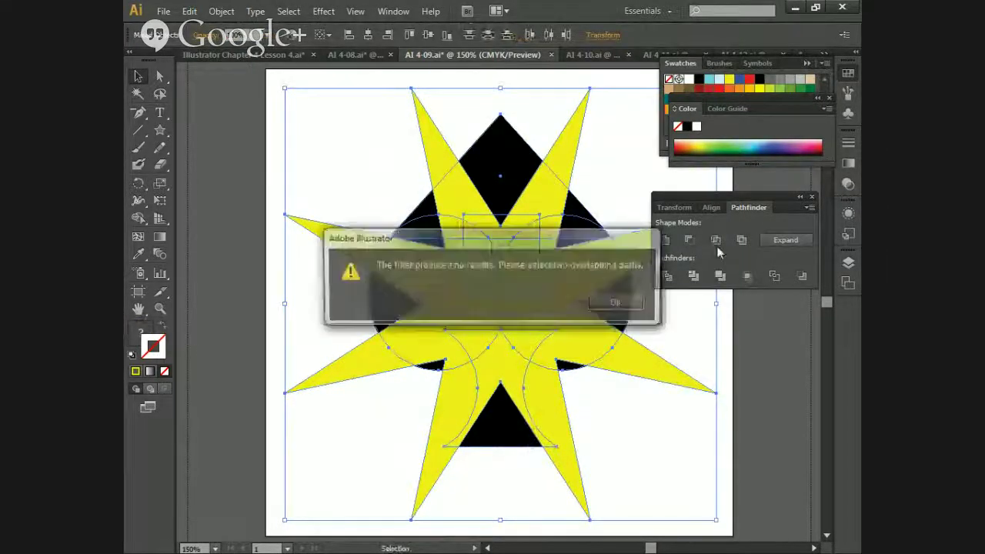
{"action": "left_click", "coordinate": [632, 306]}
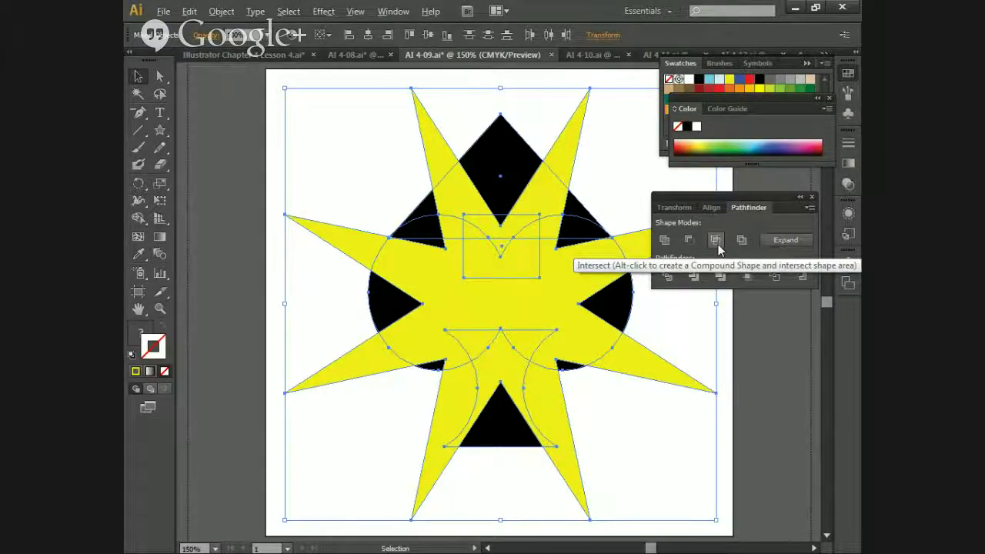
{"action": "left_click", "coordinate": [717, 243]}
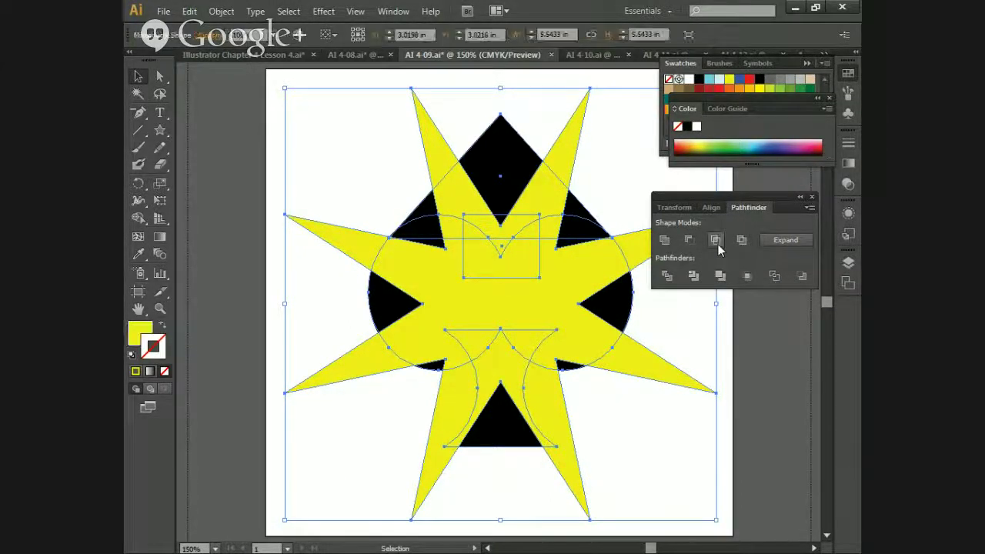
{"action": "left_click", "coordinate": [629, 460]}
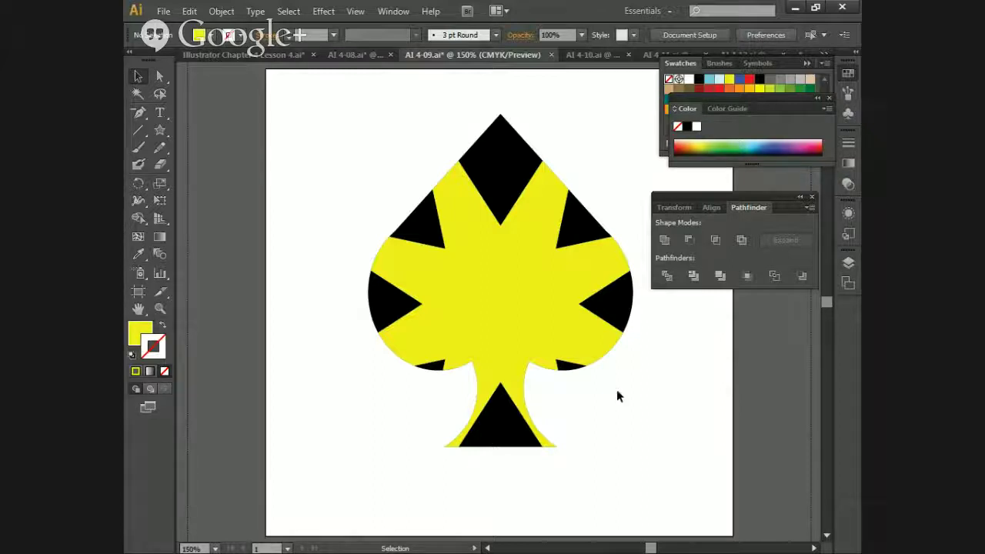
Step: Switch to the AI 4-10.ai document with the blue six-point star
{"action": "left_click", "coordinate": [604, 53]}
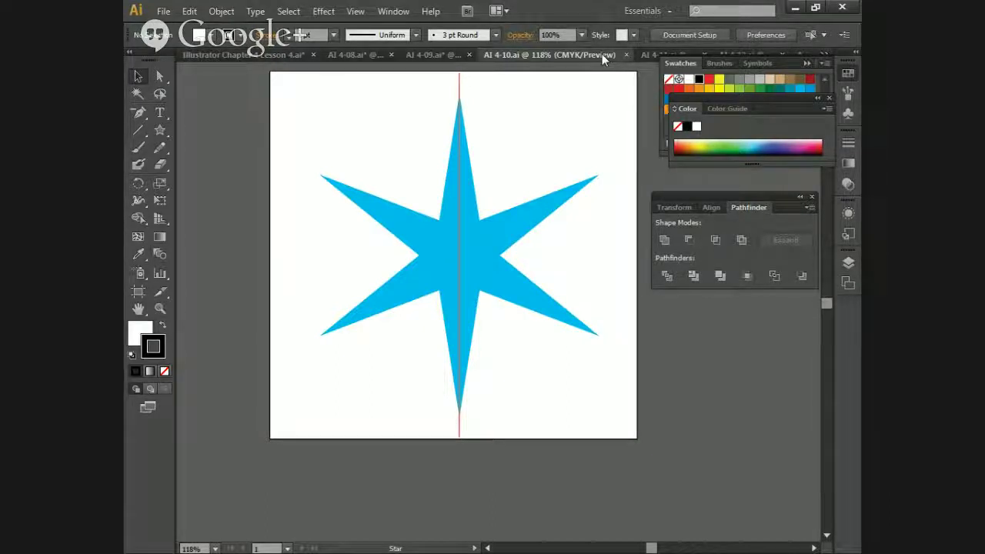
{"action": "double_click", "coordinate": [457, 95]}
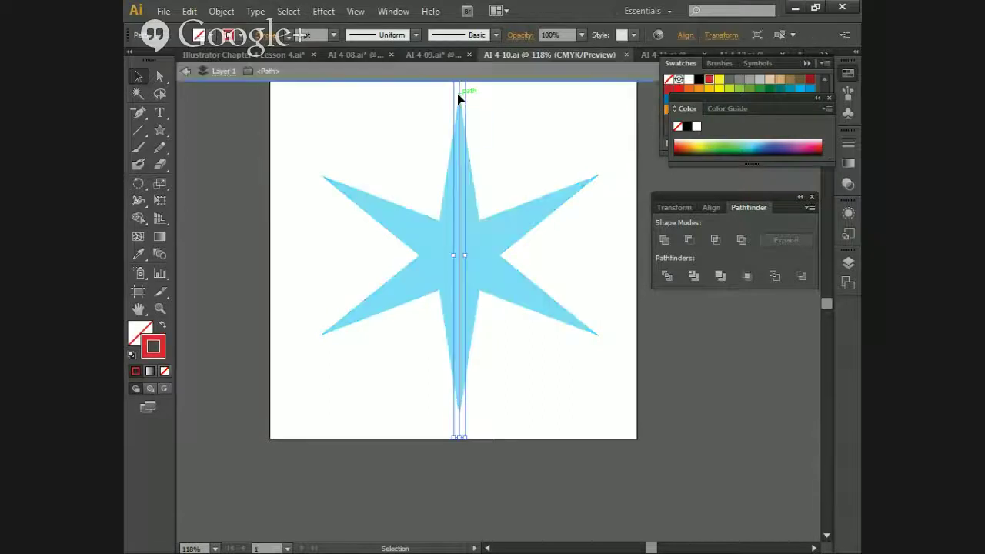
{"action": "double_click", "coordinate": [139, 185]}
{"action": "left_click", "coordinate": [354, 308]}
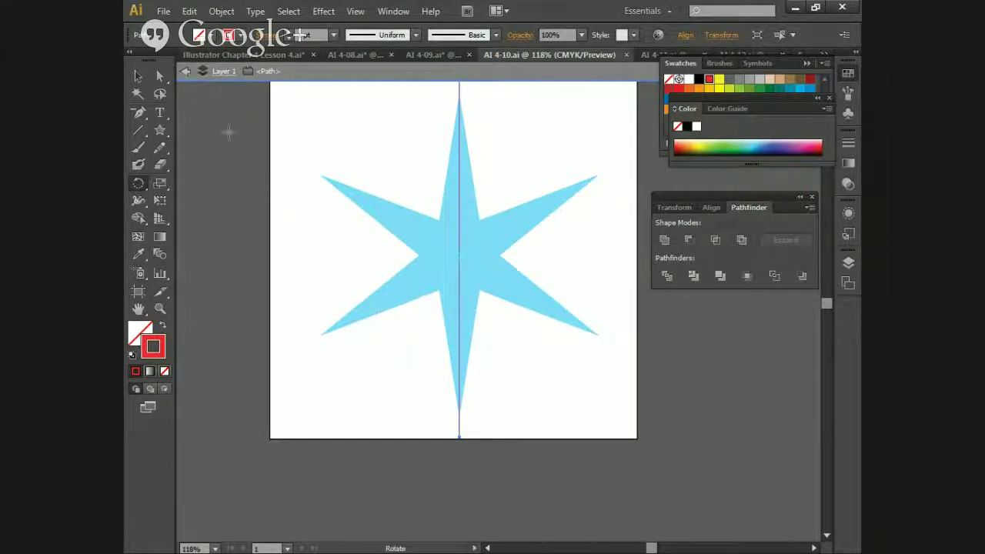
{"action": "left_click", "coordinate": [159, 75]}
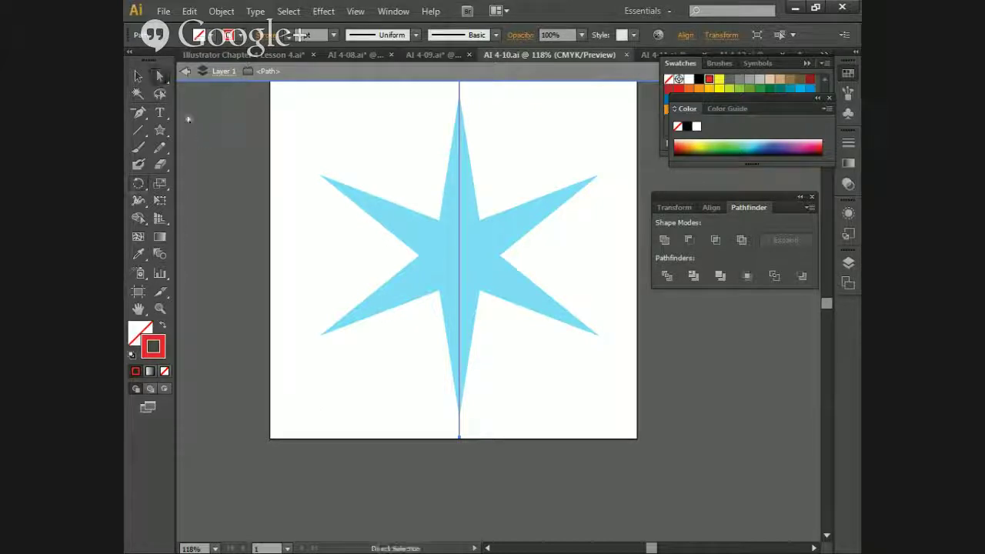
{"action": "left_click", "coordinate": [231, 170]}
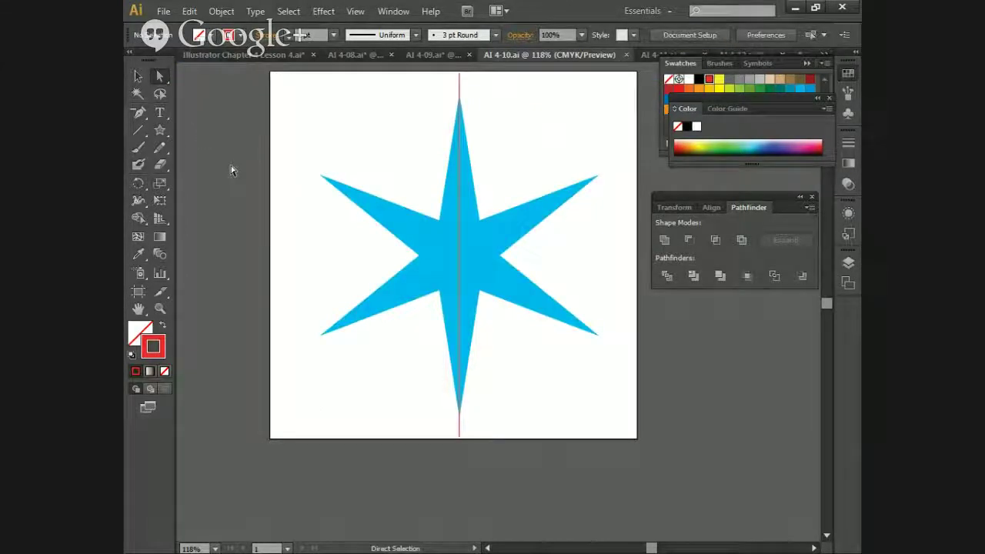
Step: Rotate a copy of the vertical red line by 30° about its centre and repeat the transformation three more times
{"action": "left_click", "coordinate": [459, 87]}
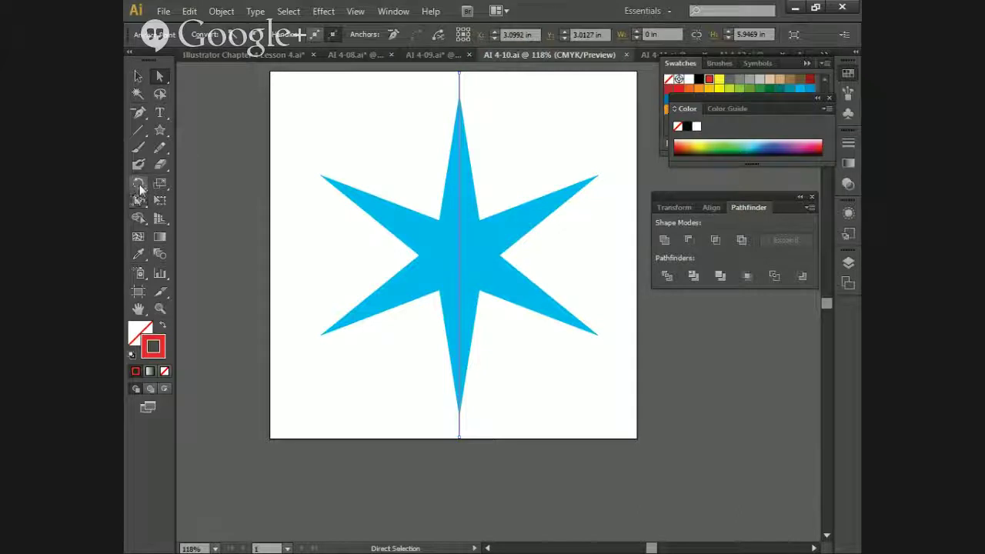
{"action": "double_click", "coordinate": [139, 185]}
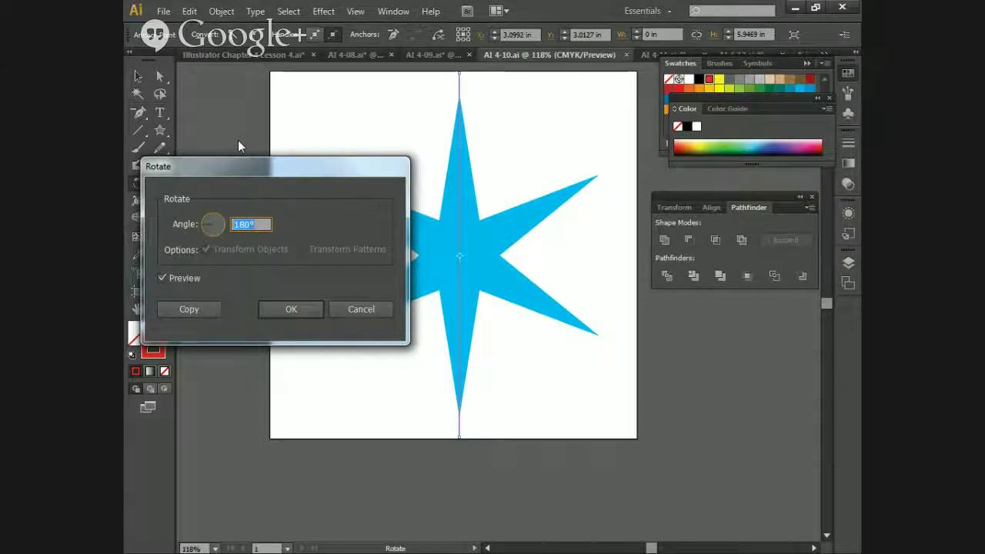
{"action": "type", "text": "30"}
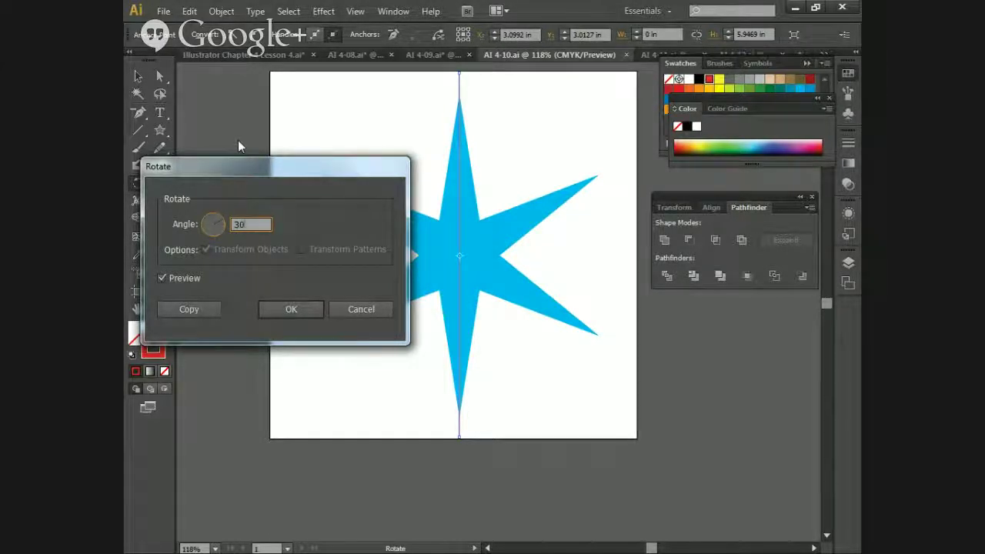
{"action": "left_click", "coordinate": [202, 310]}
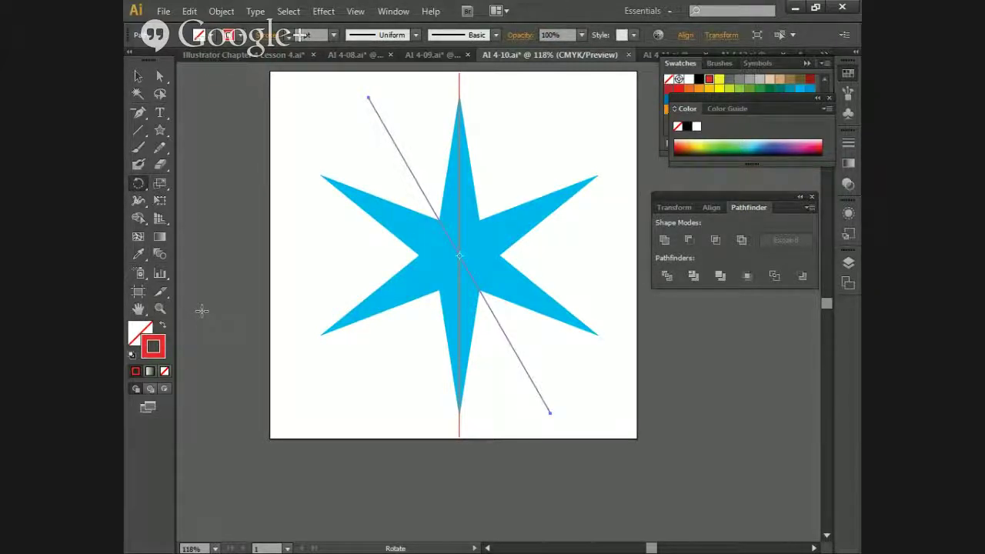
{"action": "key", "text": "ctrl+d"}
{"action": "key", "text": "ctrl+d"}
{"action": "key", "text": "ctrl+d"}
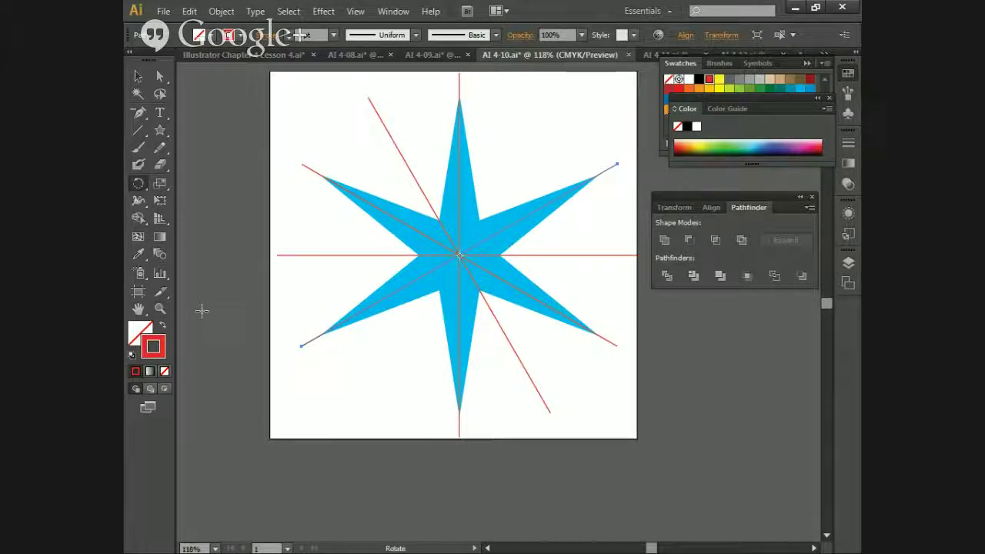
Step: Select the blue star with all the red lines, split it along them with Pathfinder Divide, and deselect
{"action": "key", "text": "a"}
{"action": "key", "text": "ctrl+a"}
{"action": "key", "text": "r"}
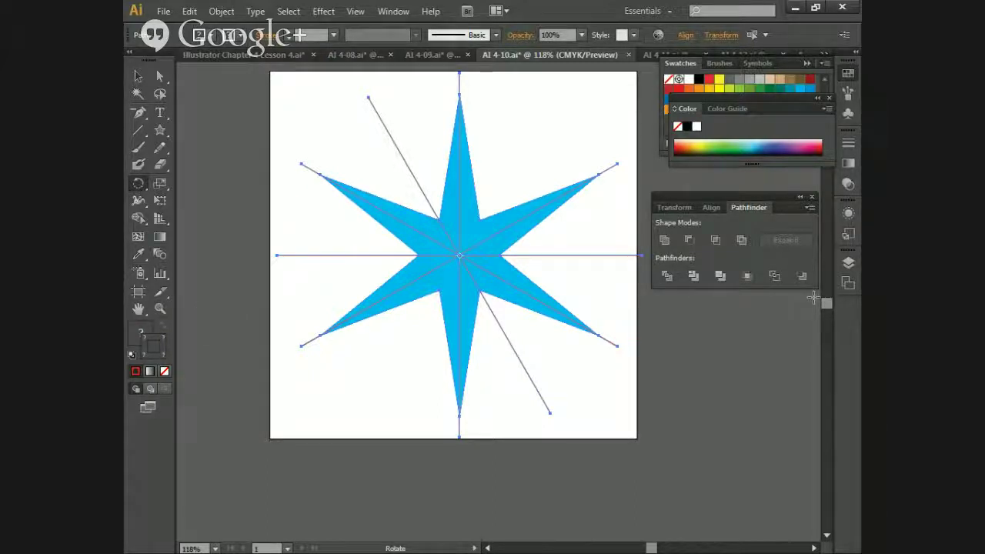
{"action": "left_click", "coordinate": [666, 276]}
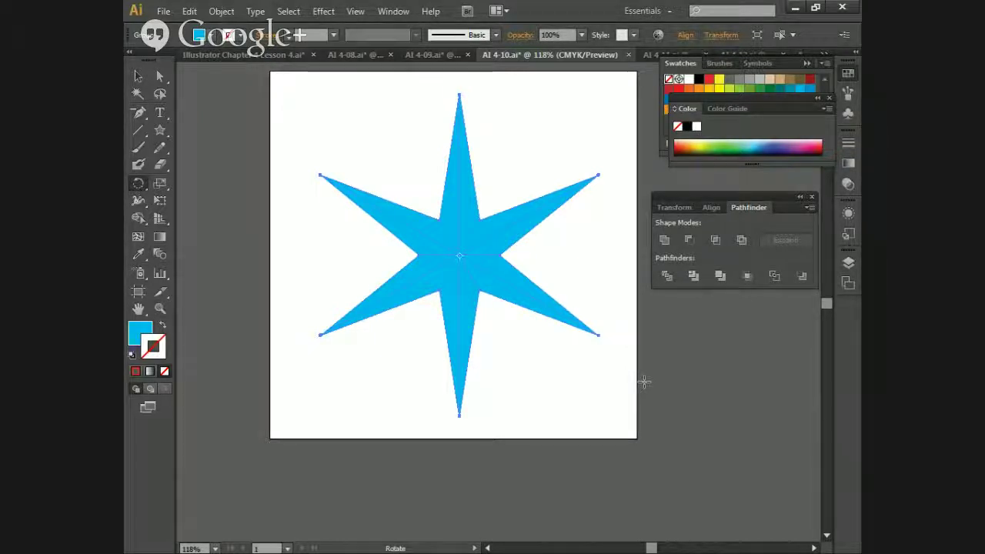
{"action": "key", "text": "v"}
{"action": "left_click", "coordinate": [616, 308]}
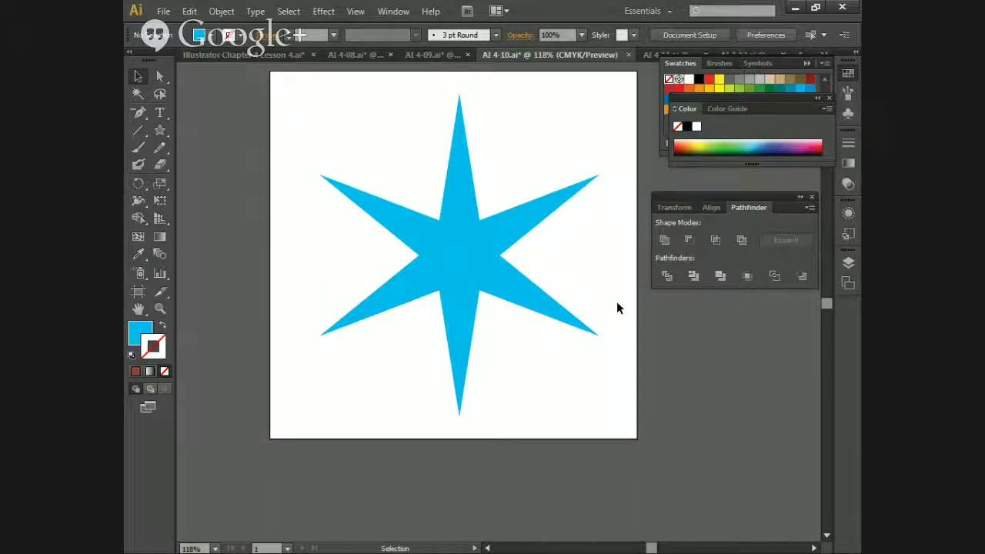
Step: Select alternating segments around the divided blue star individually with the Direct Selection tool
{"action": "key", "text": "a"}
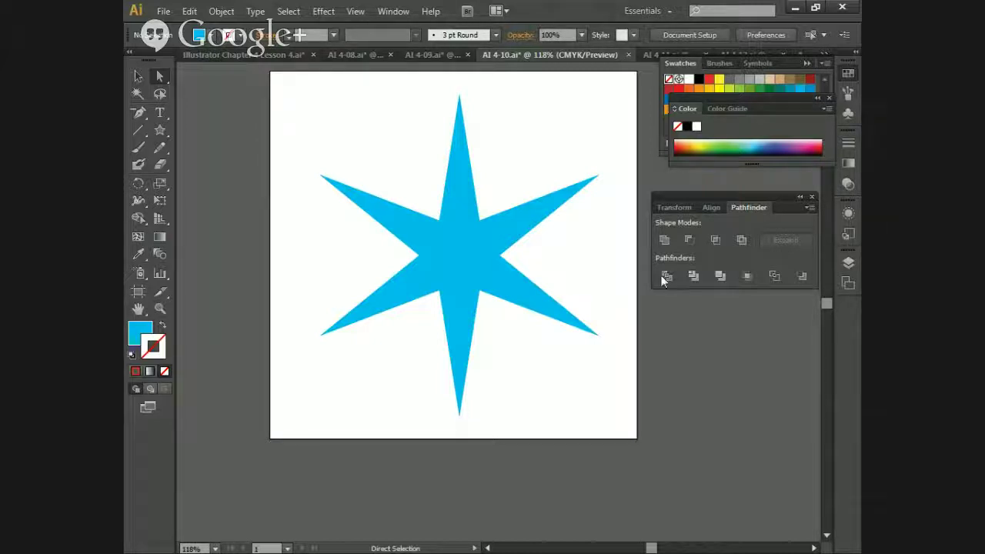
{"action": "left_click", "coordinate": [455, 174]}
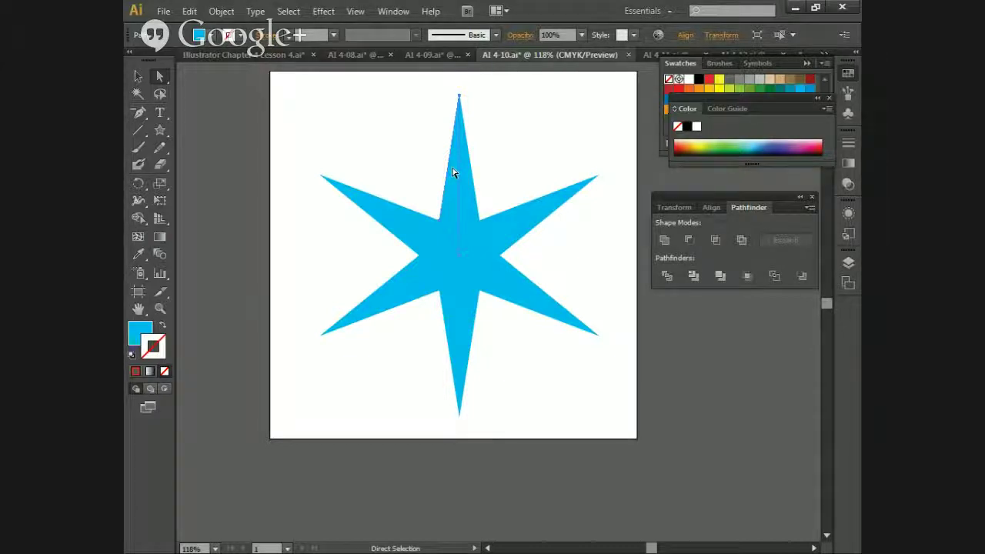
{"action": "left_click", "coordinate": [524, 214], "text": "ctrl"}
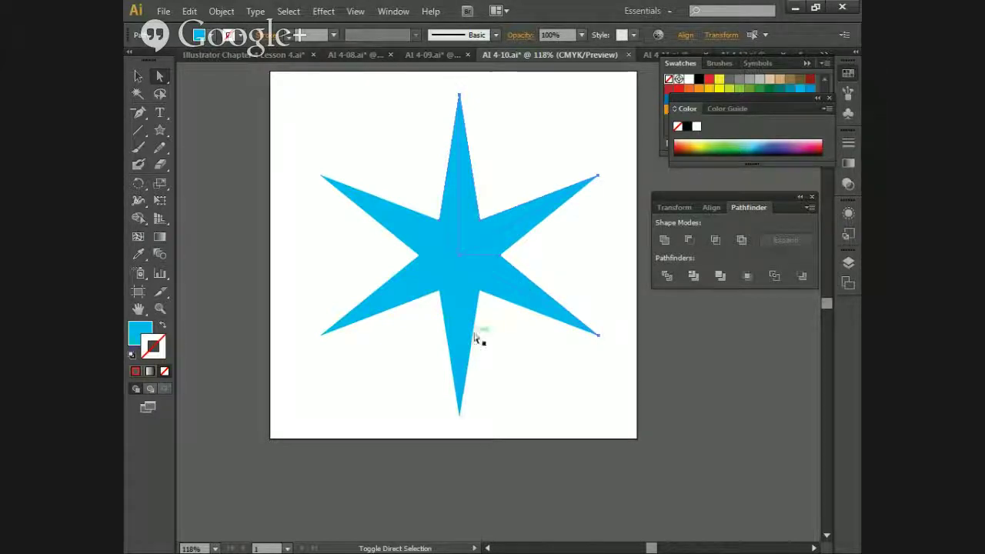
{"action": "left_click", "coordinate": [365, 316]}
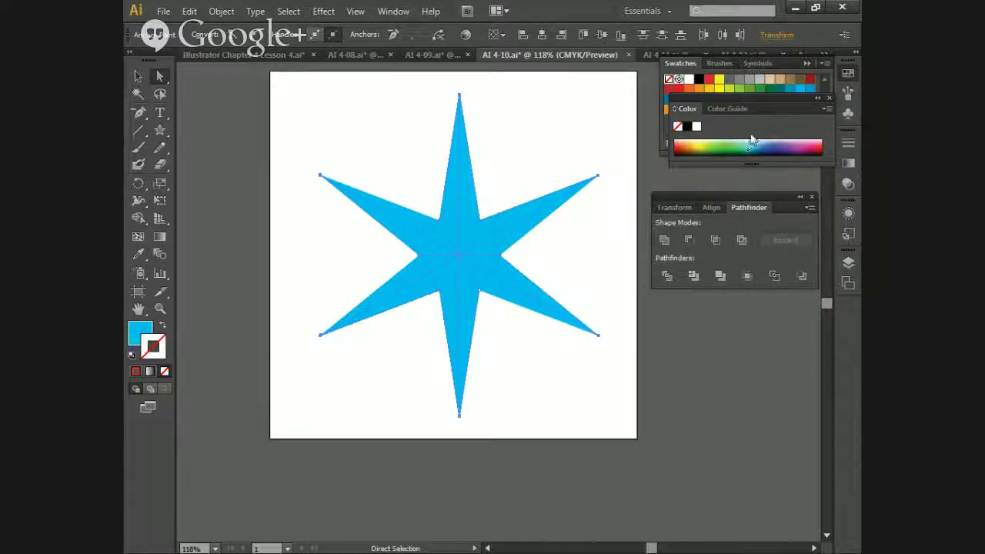
Step: Apply the orange swatch to both the stroke and the fill of the selected star segments
{"action": "left_click", "coordinate": [700, 92]}
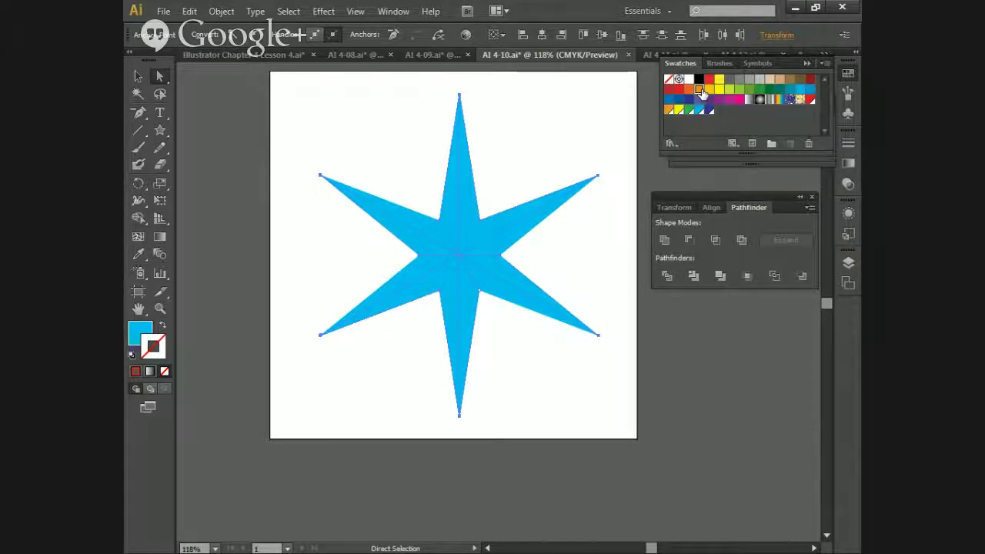
{"action": "left_click", "coordinate": [700, 91]}
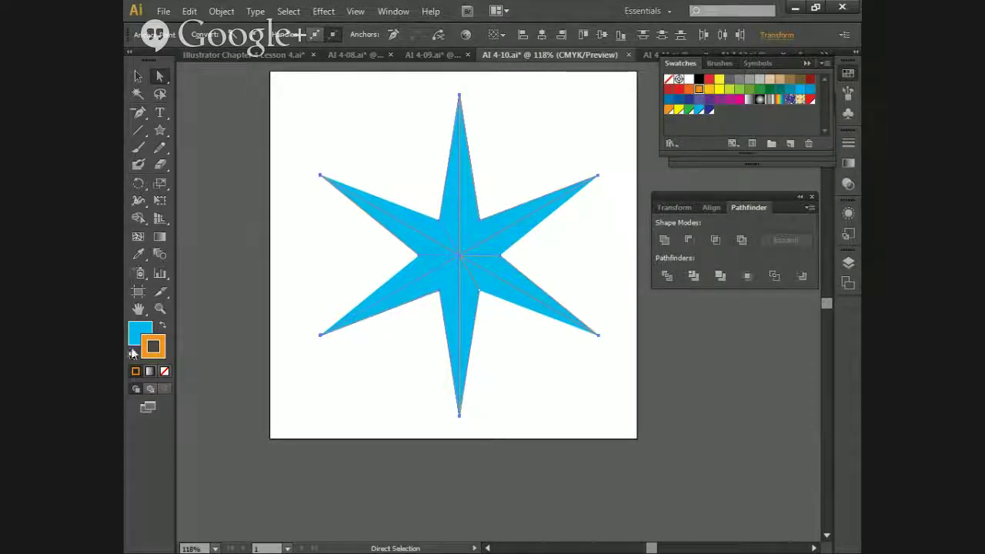
{"action": "left_click", "coordinate": [135, 344]}
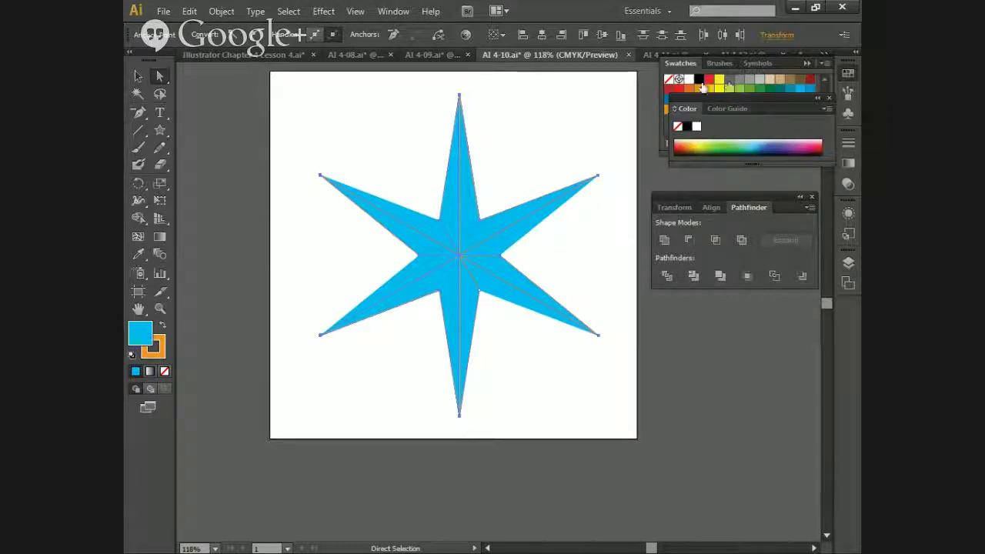
{"action": "left_click", "coordinate": [700, 89]}
{"action": "left_click", "coordinate": [699, 89]}
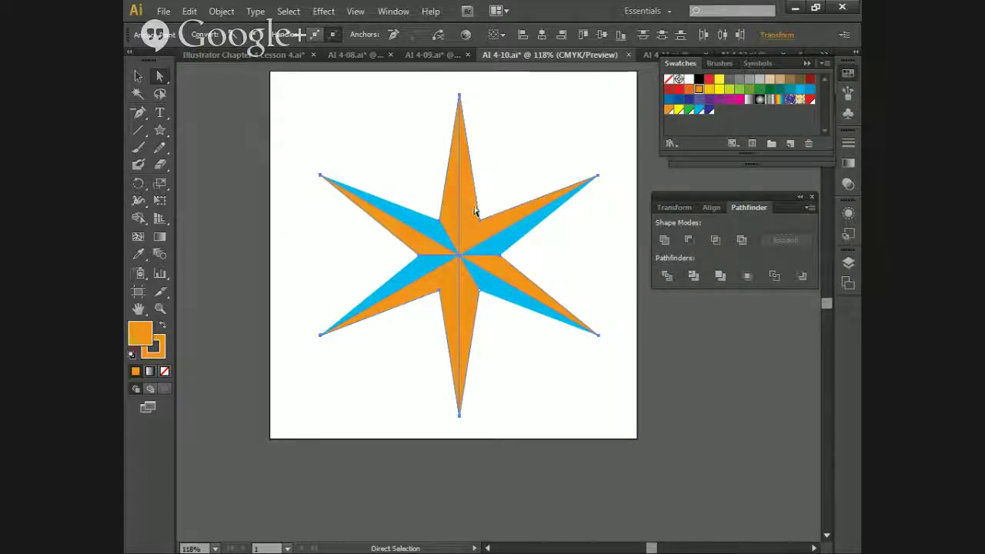
Step: Select the orange segment between the upper points on its own, and undo back to the undivided star with its red lines
{"action": "left_click", "coordinate": [516, 193]}
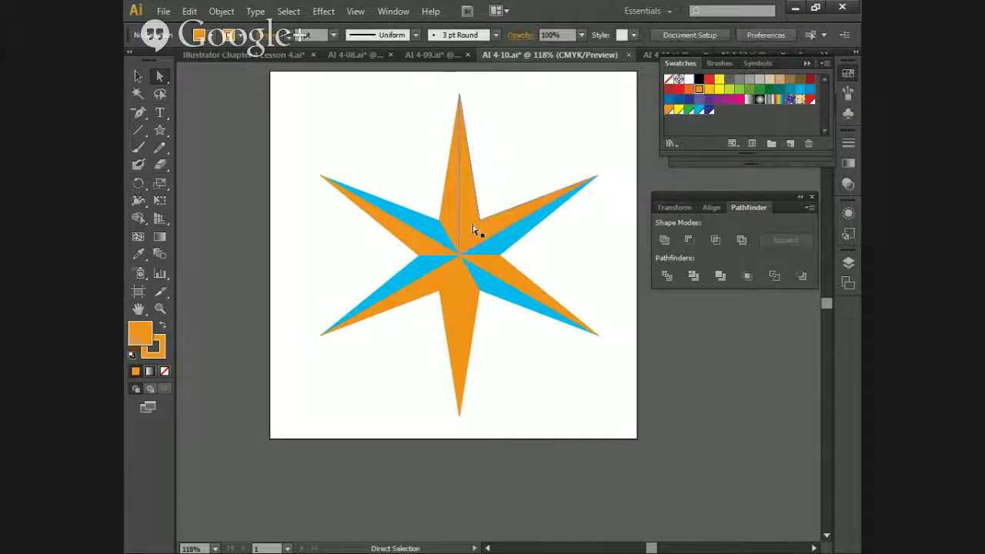
{"action": "left_click", "coordinate": [473, 228]}
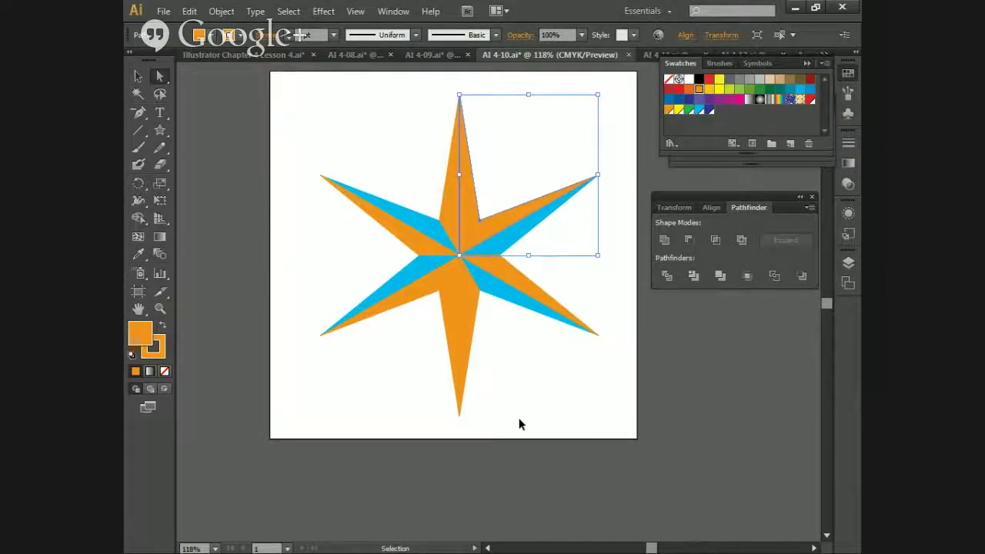
{"action": "key", "text": "ctrl+z"}
{"action": "key", "text": "ctrl+z"}
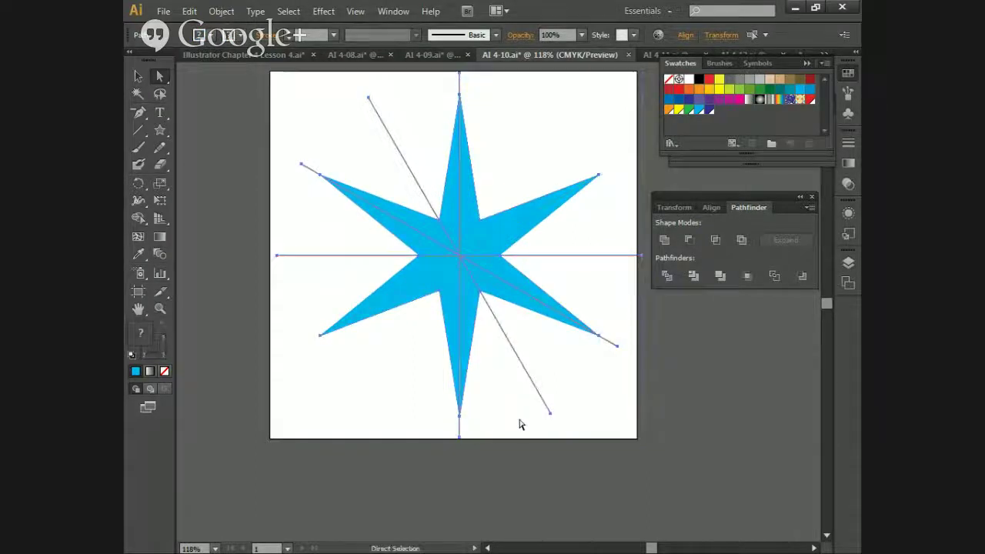
{"action": "key", "text": "ctrl+z"}
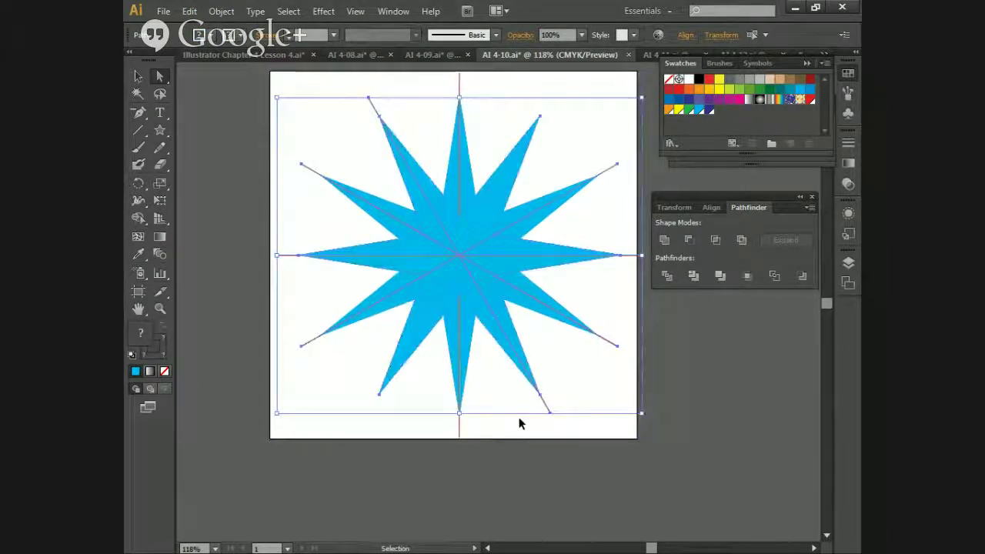
{"action": "key", "text": "ctrl+shift+z"}
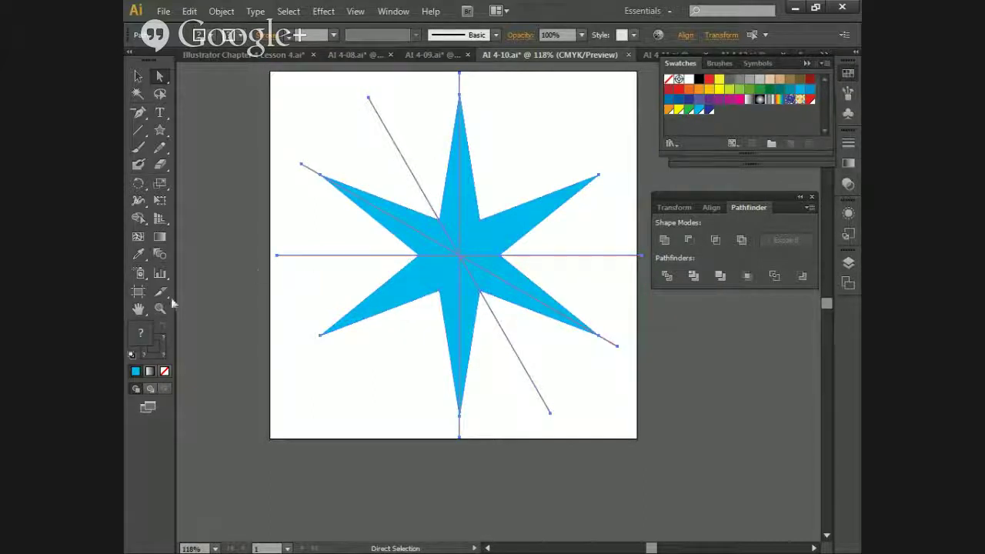
Step: Try rotating a copy of the selected star and red lines by 30°, and undo it
{"action": "left_click", "coordinate": [140, 185]}
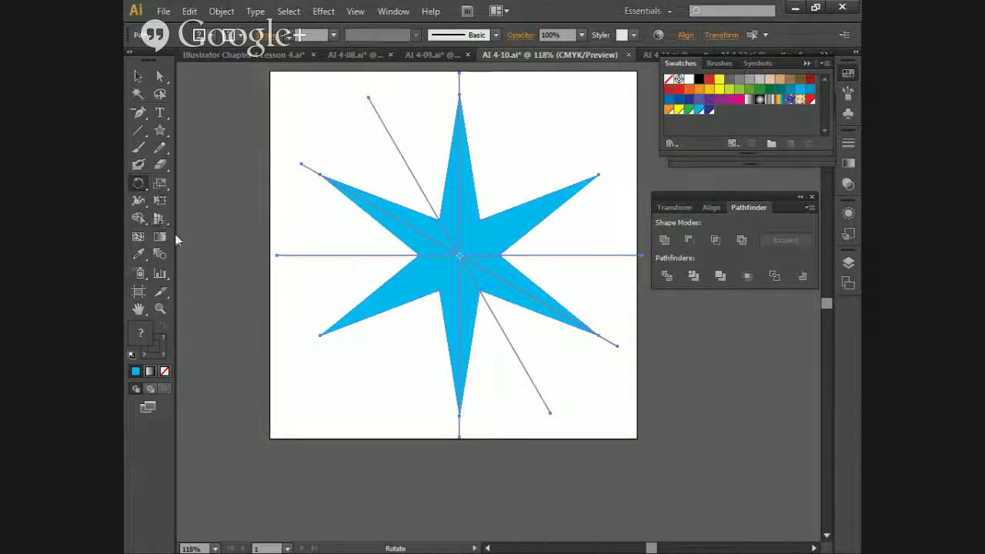
{"action": "double_click", "coordinate": [135, 183]}
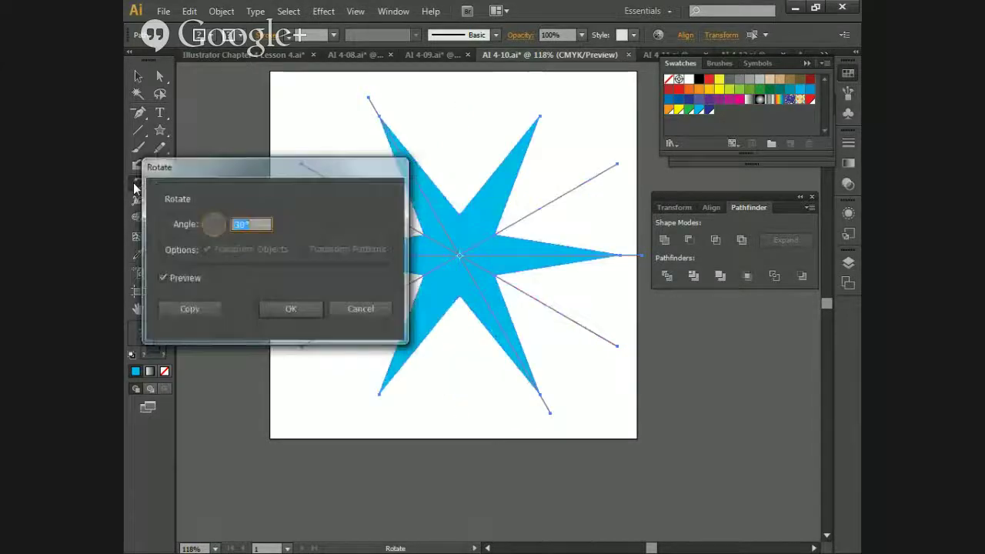
{"action": "left_click", "coordinate": [189, 309]}
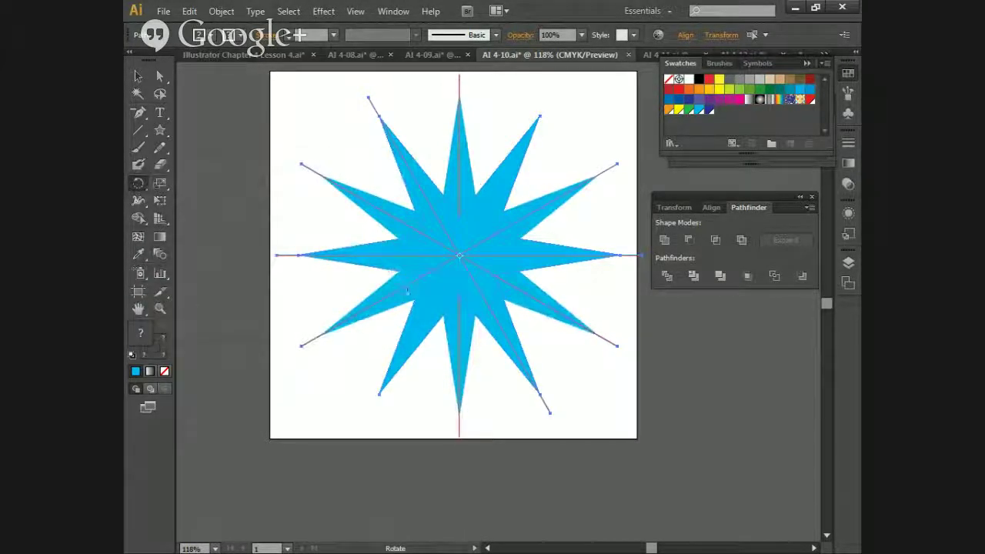
{"action": "key", "text": "ctrl+z"}
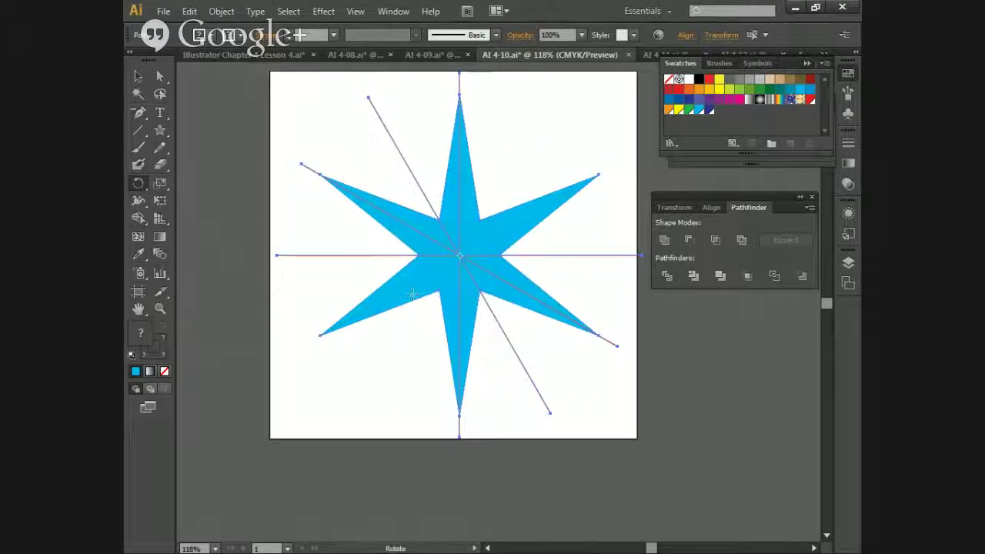
Step: Rotate a copy of only the horizontal red line by 30° about its centre and add one more copy another 30° further
{"action": "key", "text": "v"}
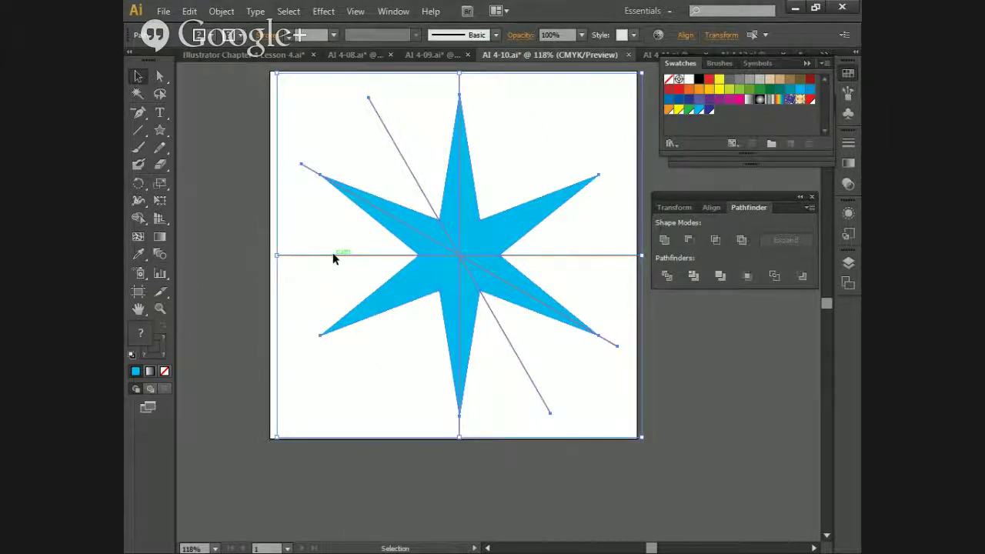
{"action": "left_click", "coordinate": [193, 235]}
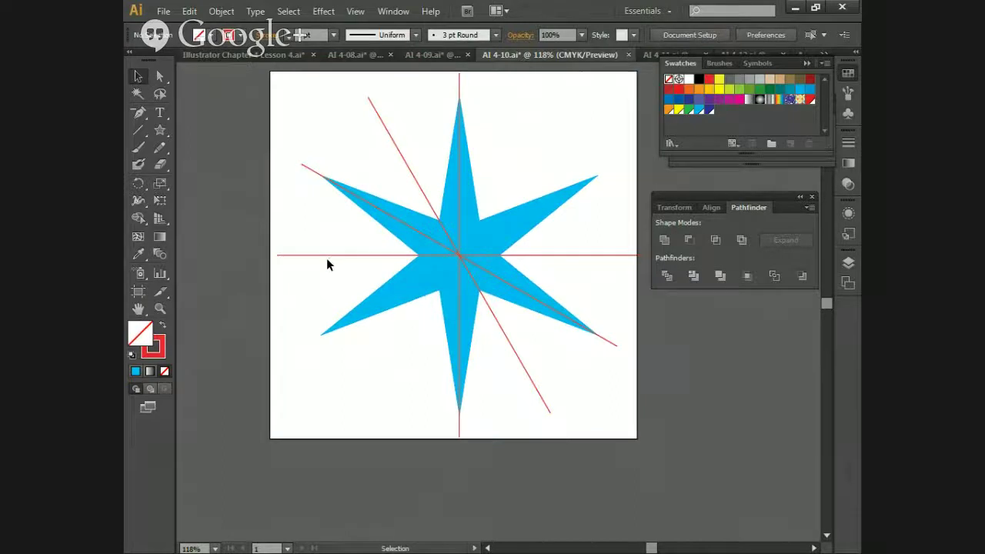
{"action": "left_click", "coordinate": [327, 257]}
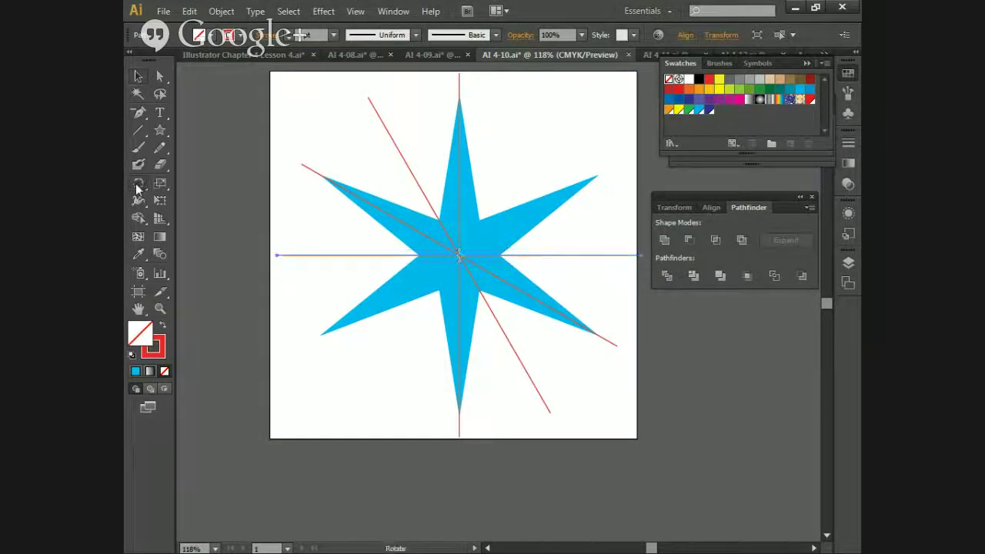
{"action": "double_click", "coordinate": [138, 184]}
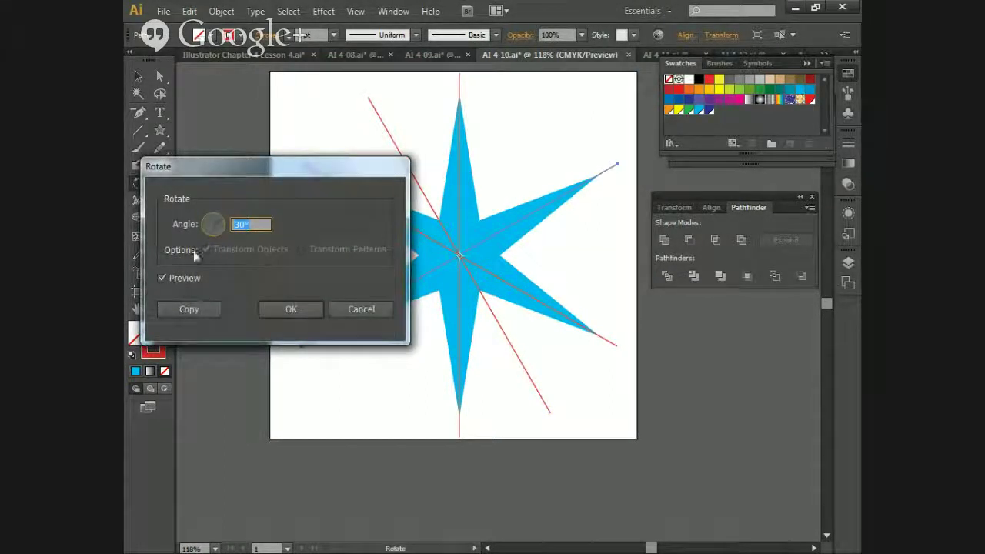
{"action": "left_click", "coordinate": [191, 309]}
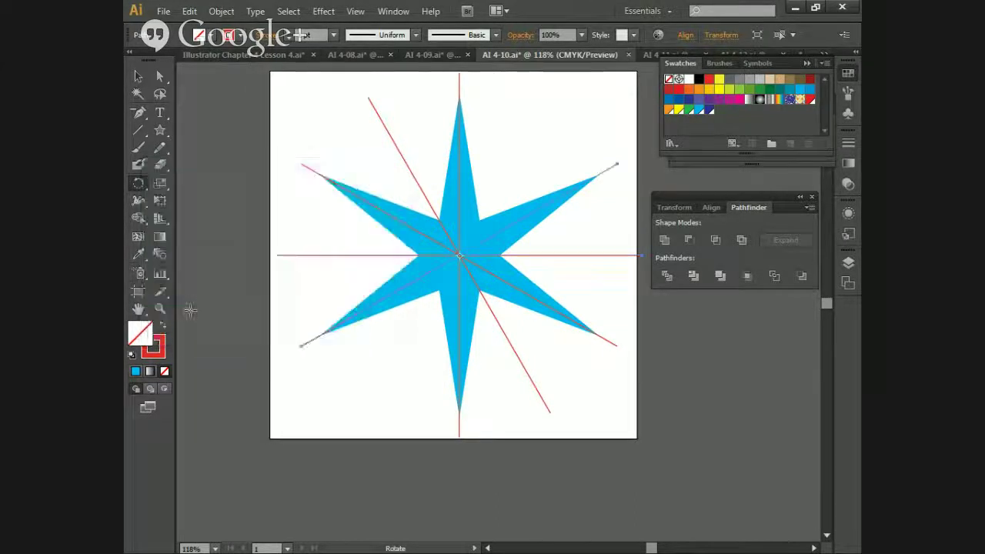
{"action": "key", "text": "v"}
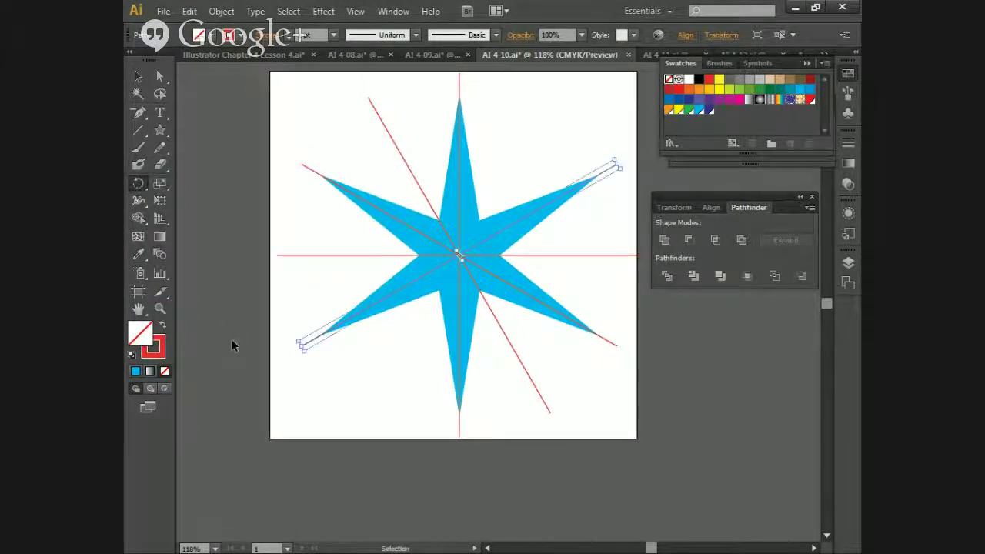
{"action": "key", "text": "r"}
{"action": "left_click_drag", "start_coordinate": [231, 336], "coordinate": [561, 101]}
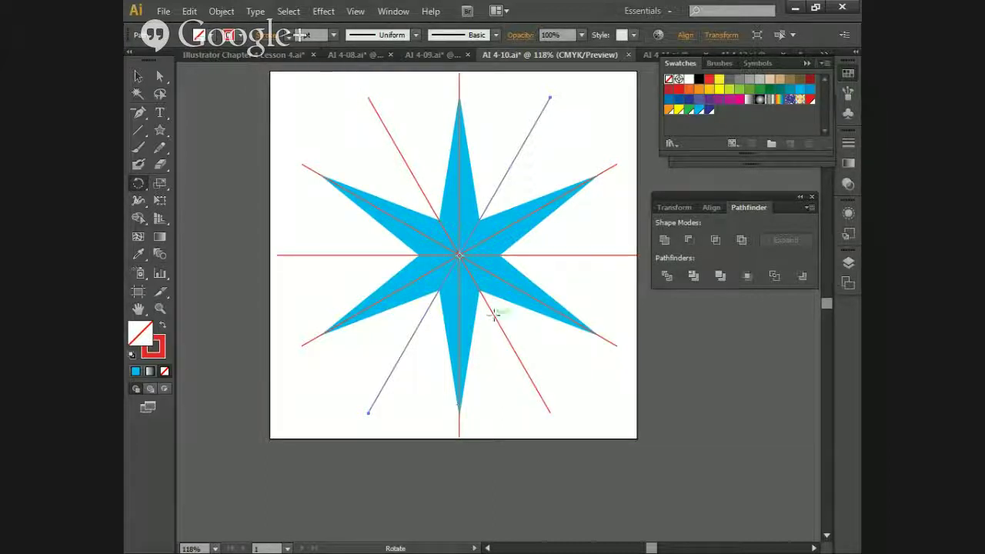
Step: Select the star together with all six red lines, split it along them with Pathfinder Divide, and deselect
{"action": "left_click", "coordinate": [666, 275]}
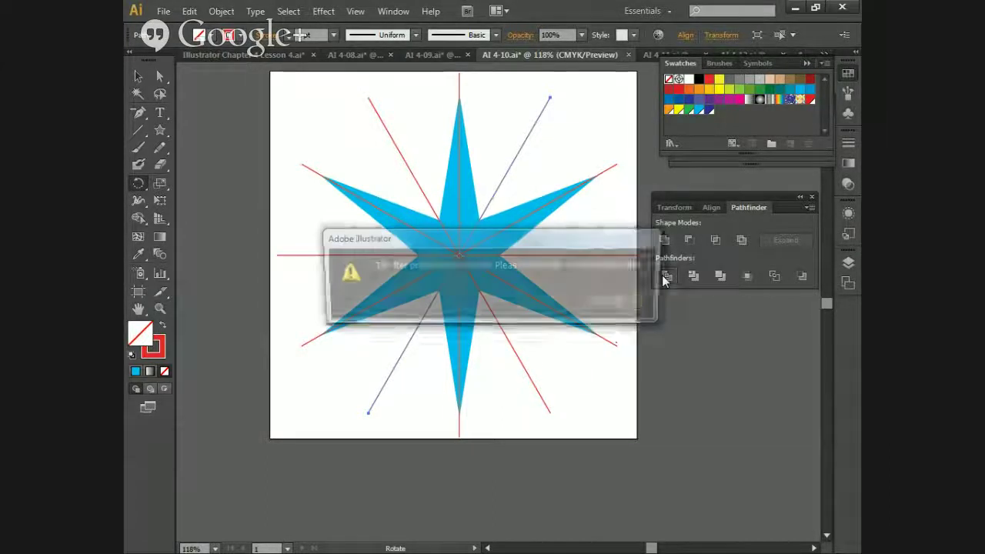
{"action": "left_click", "coordinate": [622, 302]}
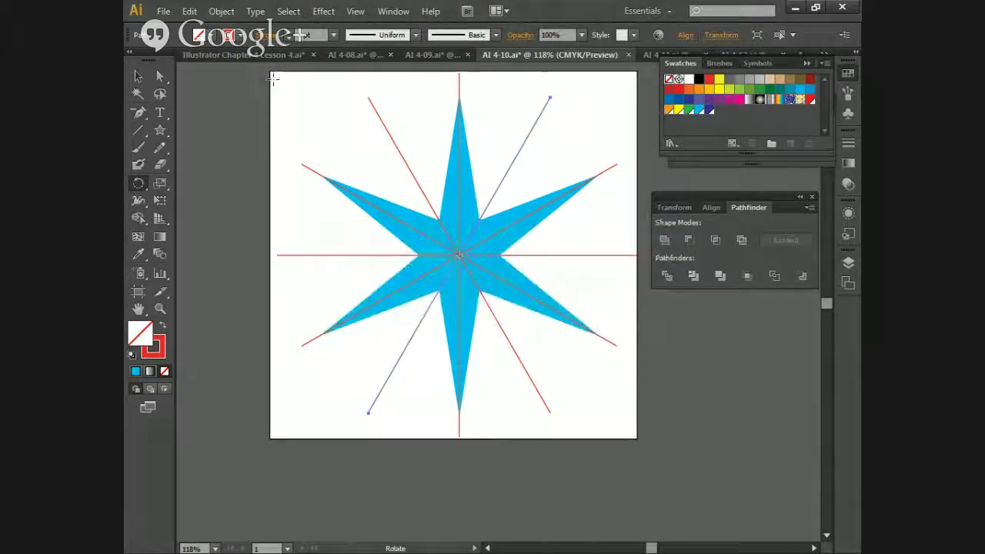
{"action": "key", "text": "ctrl+shift+o"}
{"action": "key", "text": "ctrl+z"}
{"action": "key", "text": "ctrl+a"}
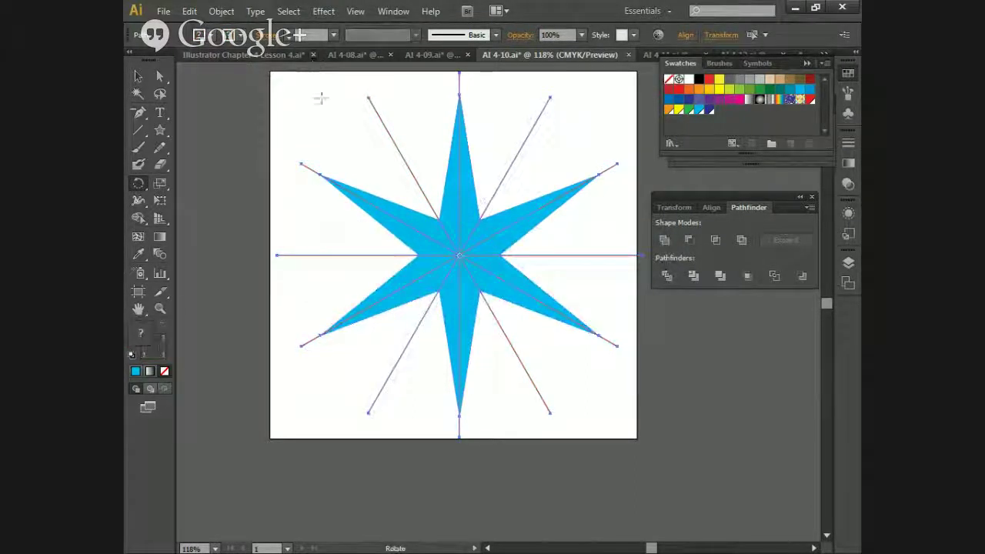
{"action": "left_click", "coordinate": [666, 276]}
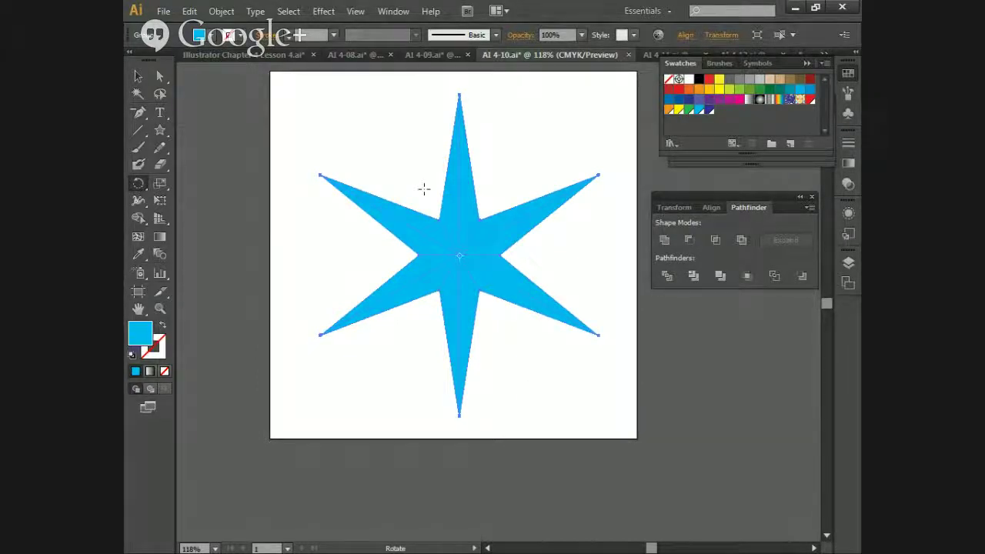
{"action": "key", "text": "v"}
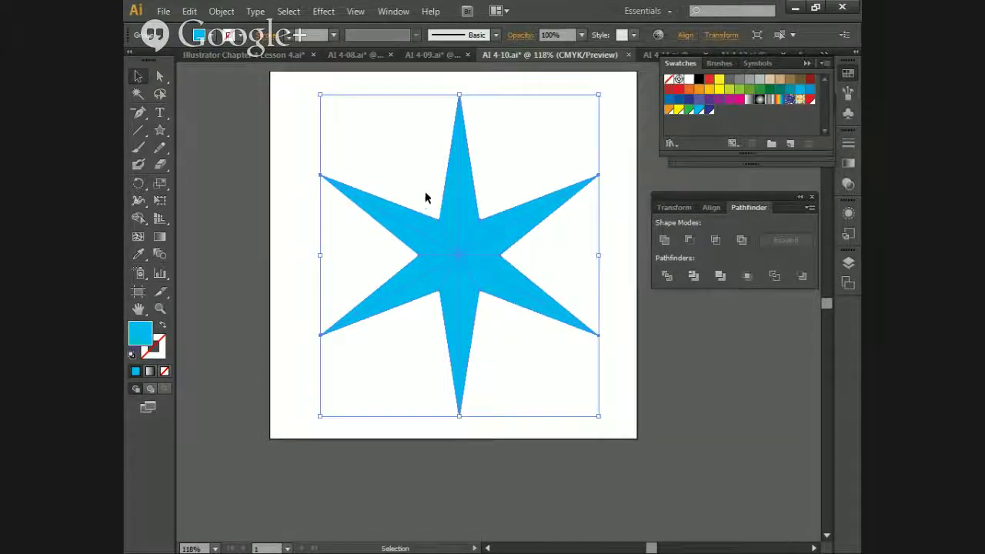
{"action": "left_click", "coordinate": [301, 146]}
{"action": "left_click", "coordinate": [447, 199]}
{"action": "left_click", "coordinate": [406, 160]}
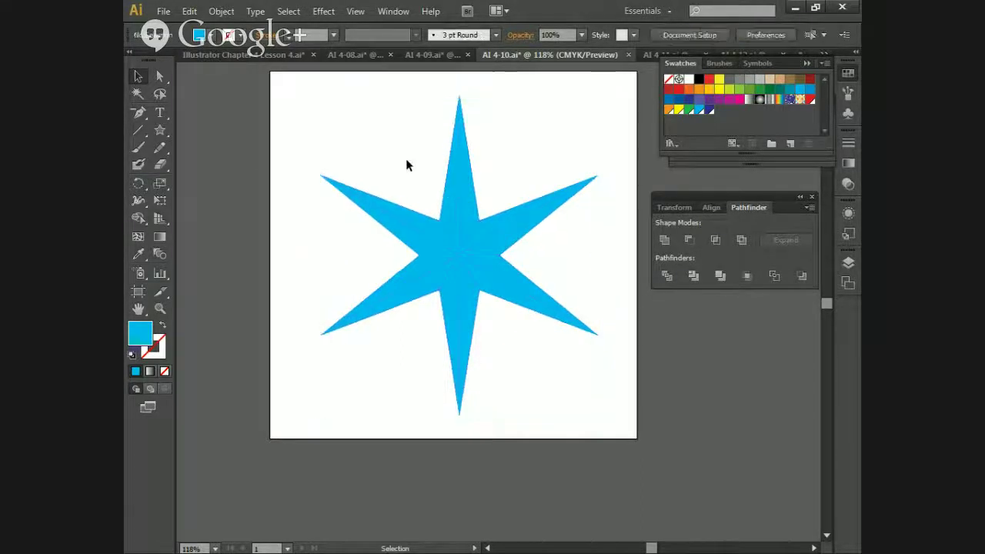
Step: Select the divided star, move the whole group around the artboard to slightly above its original position, and deselect it
{"action": "left_click", "coordinate": [452, 197]}
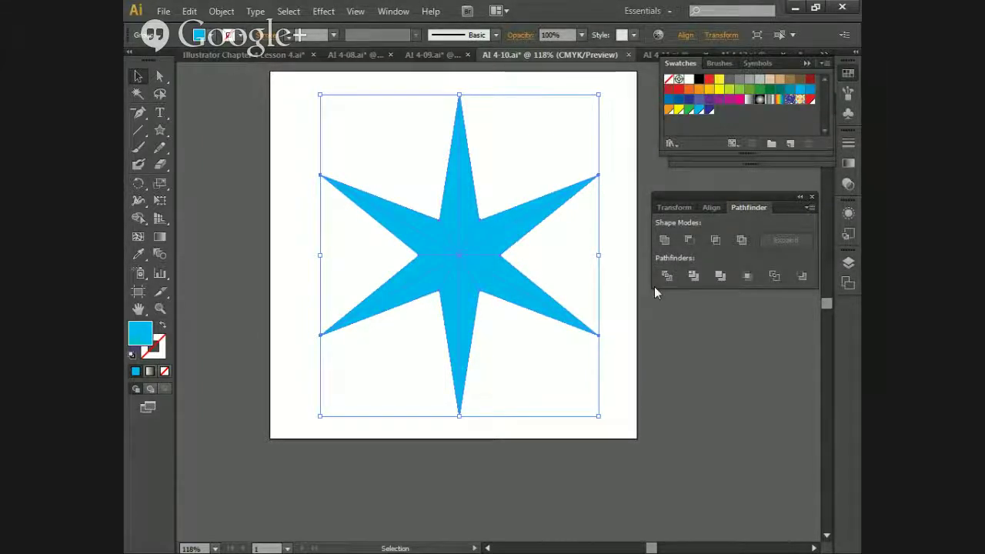
{"action": "left_click_drag", "start_coordinate": [508, 289], "coordinate": [476, 273]}
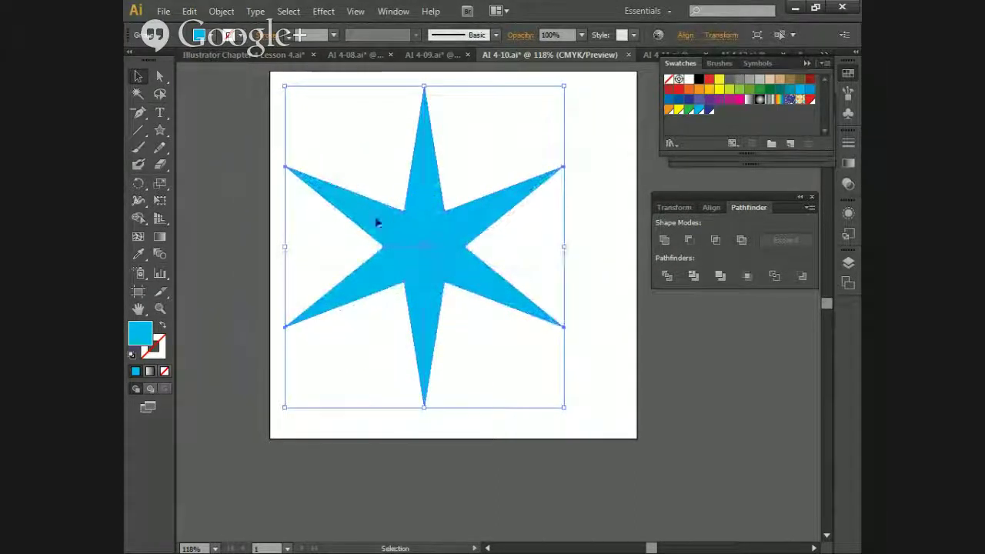
{"action": "left_click_drag", "start_coordinate": [321, 195], "coordinate": [292, 218]}
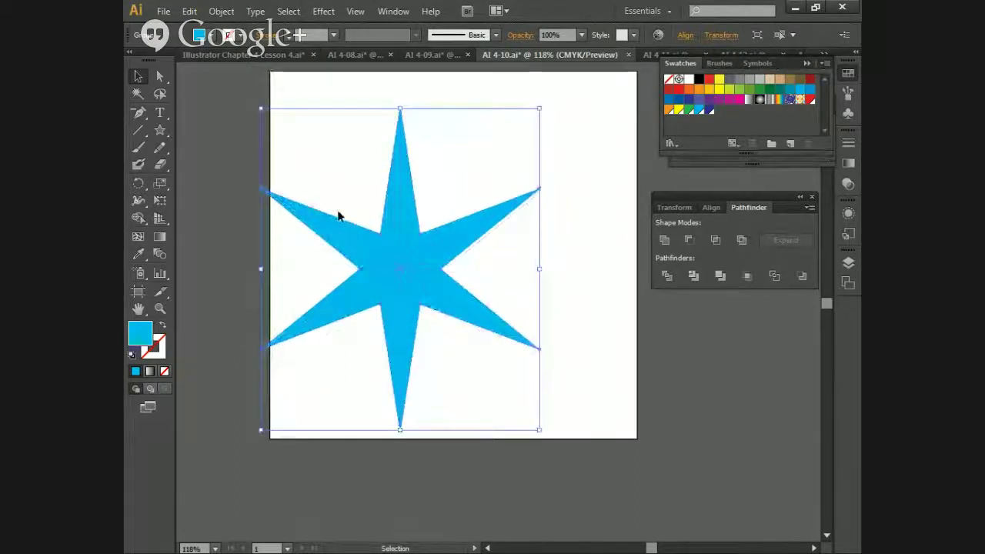
{"action": "left_click_drag", "start_coordinate": [417, 226], "coordinate": [441, 239]}
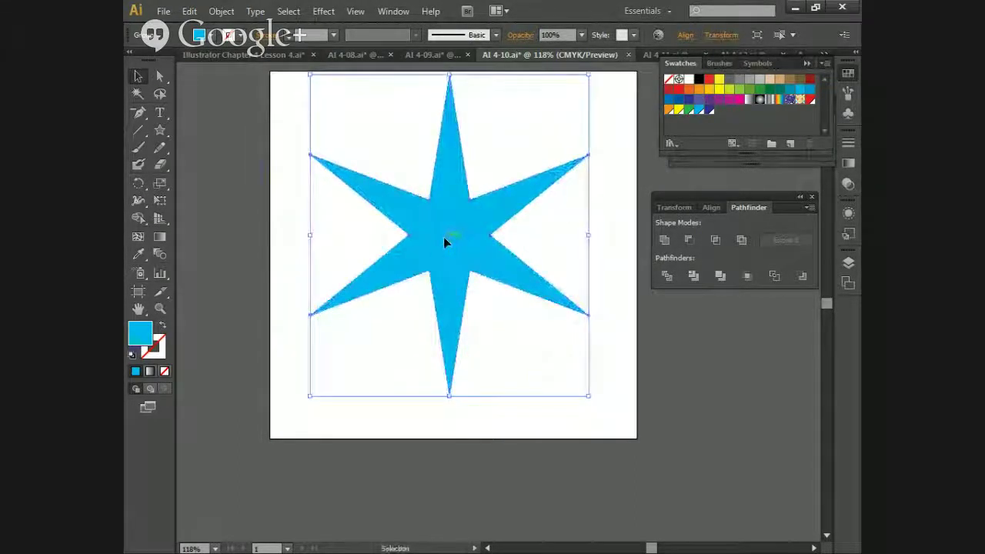
{"action": "left_click", "coordinate": [443, 173], "text": "shift"}
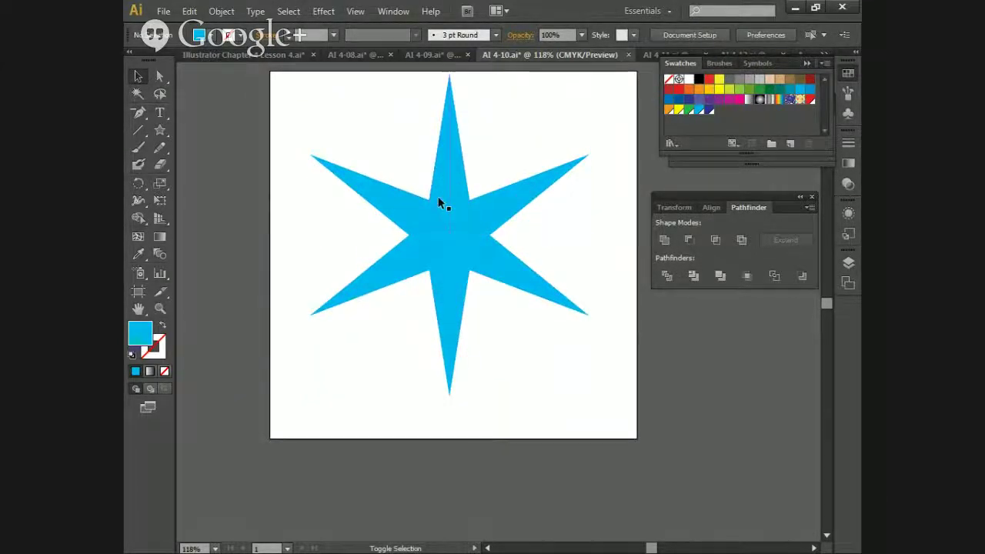
Step: Use Direct Selection to select every other segment of the divided blue star and fill them with orange
{"action": "left_click", "coordinate": [438, 197]}
{"action": "key", "text": "a"}
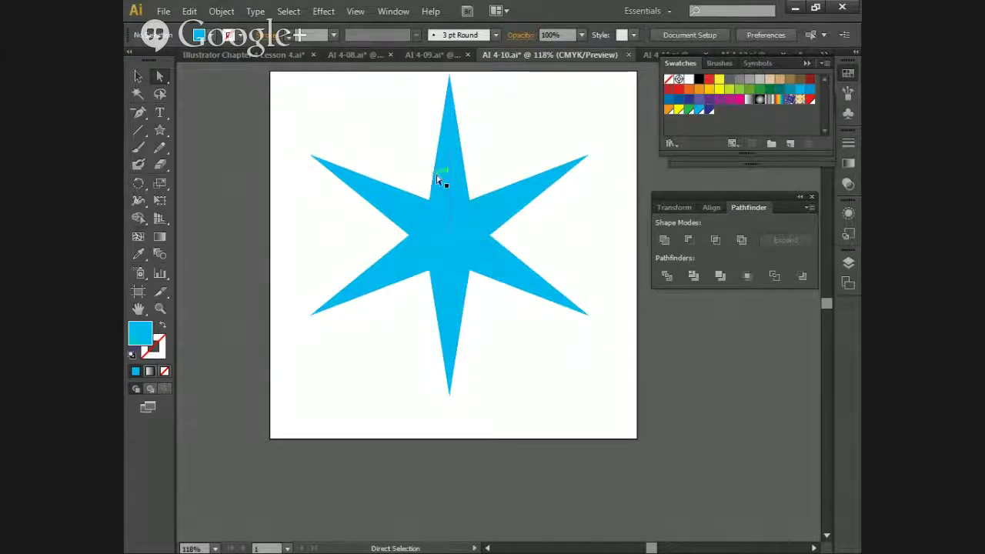
{"action": "left_click", "coordinate": [440, 177]}
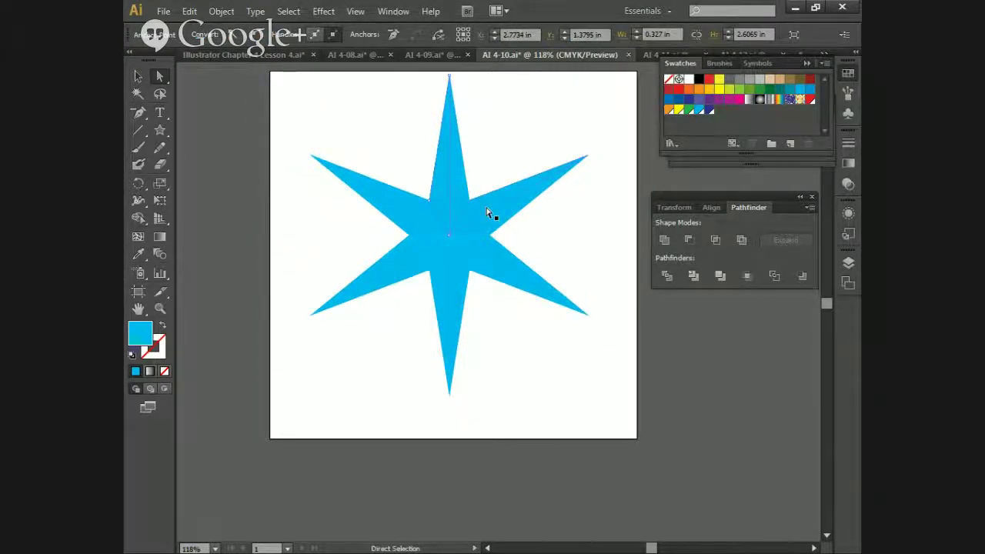
{"action": "key", "text": "ctrl+a"}
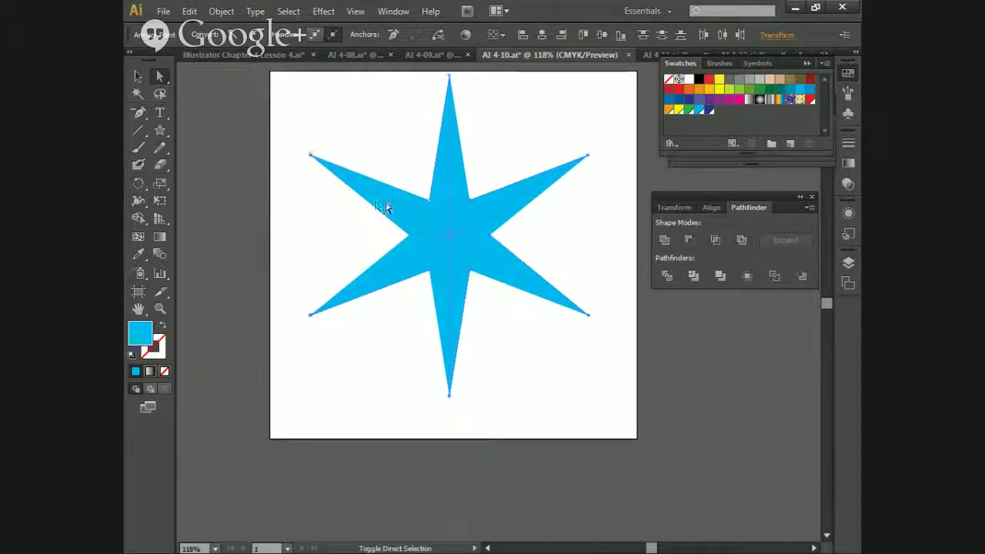
{"action": "left_click", "coordinate": [698, 90]}
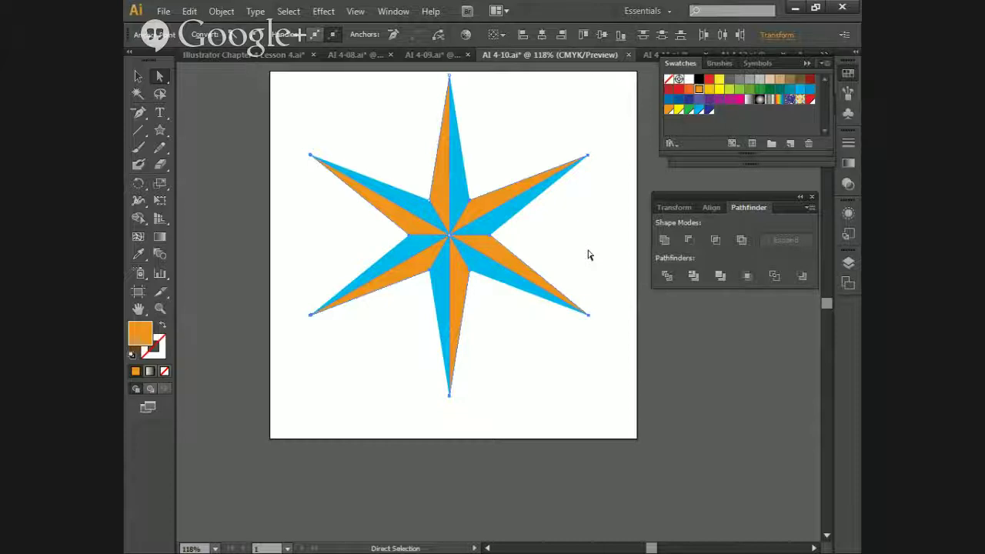
Step: Select the six remaining blue segments of the star, fill them with yellow, and deselect
{"action": "left_click", "coordinate": [464, 197]}
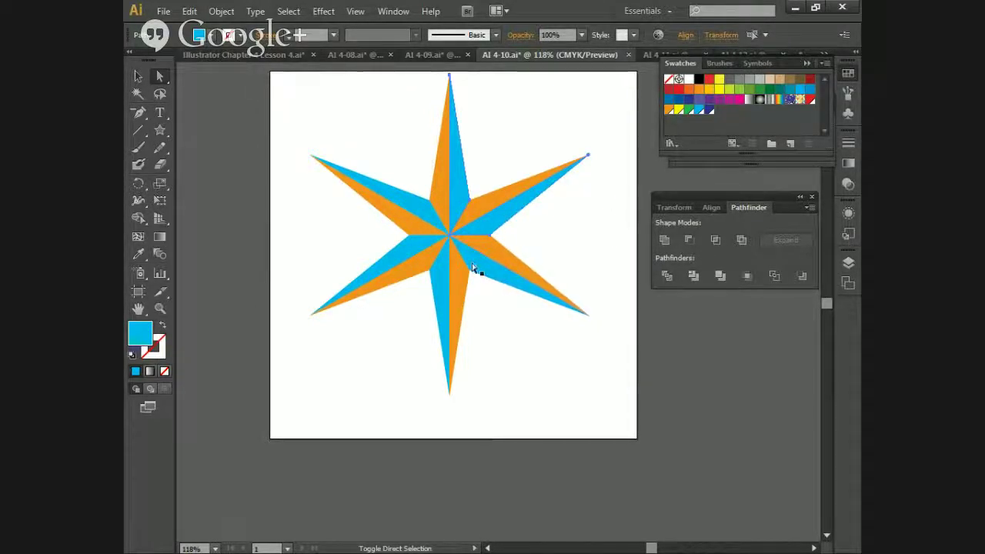
{"action": "left_click", "coordinate": [433, 287]}
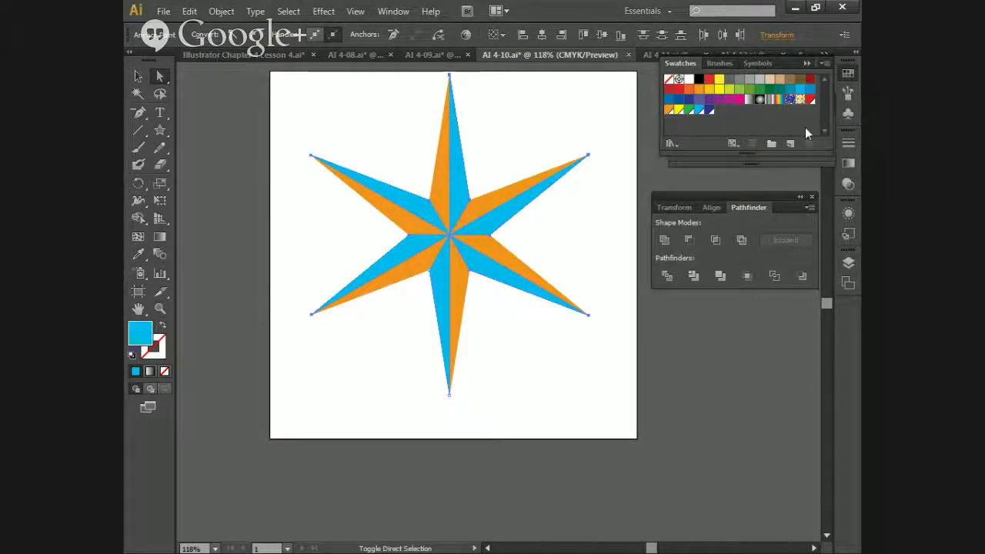
{"action": "left_click", "coordinate": [718, 79]}
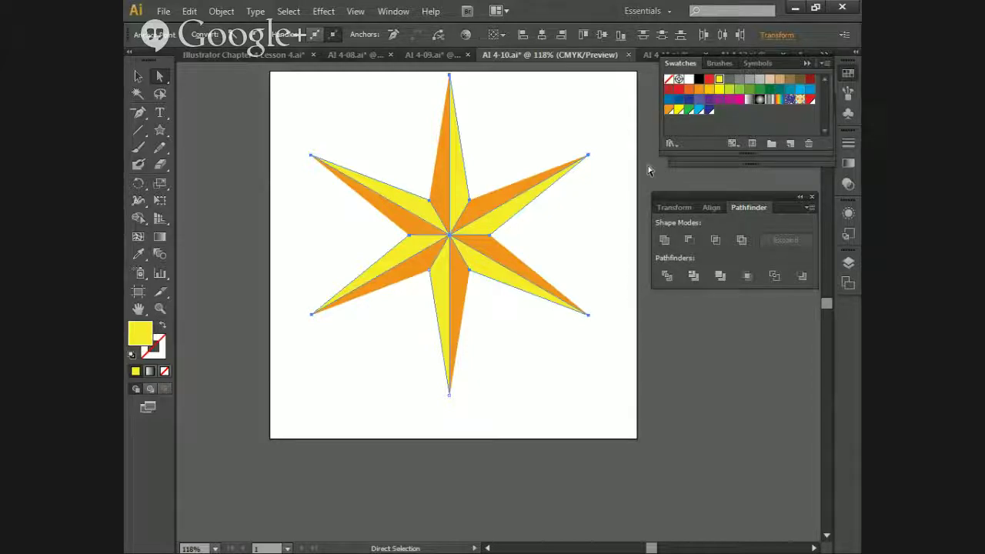
{"action": "left_click", "coordinate": [506, 124]}
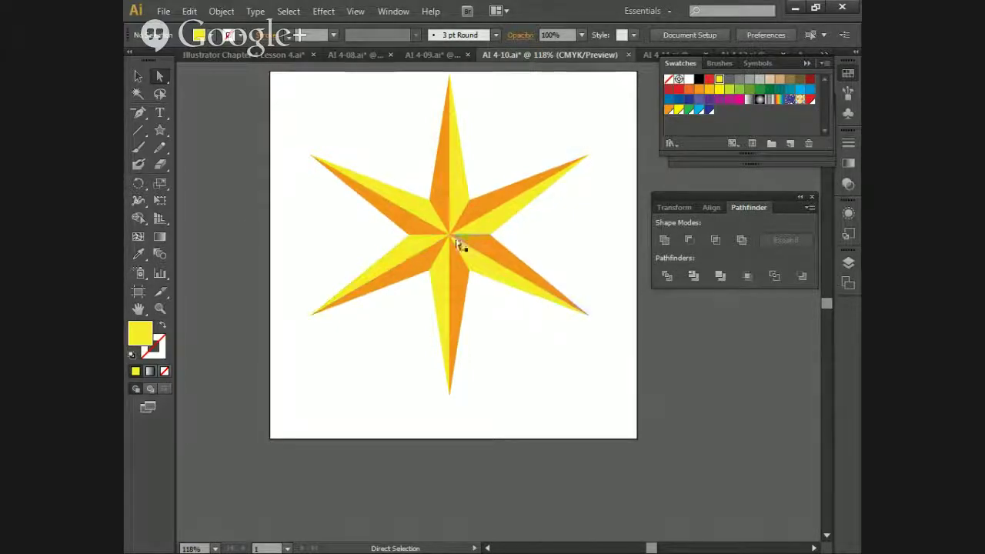
{"action": "left_click", "coordinate": [289, 12]}
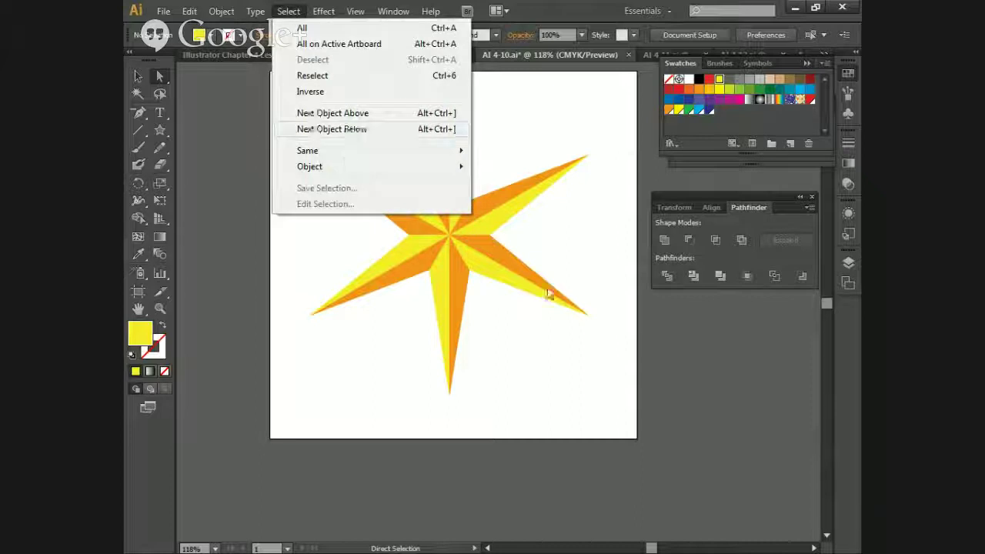
{"action": "left_click", "coordinate": [494, 198]}
{"action": "left_click", "coordinate": [501, 258], "text": "shift"}
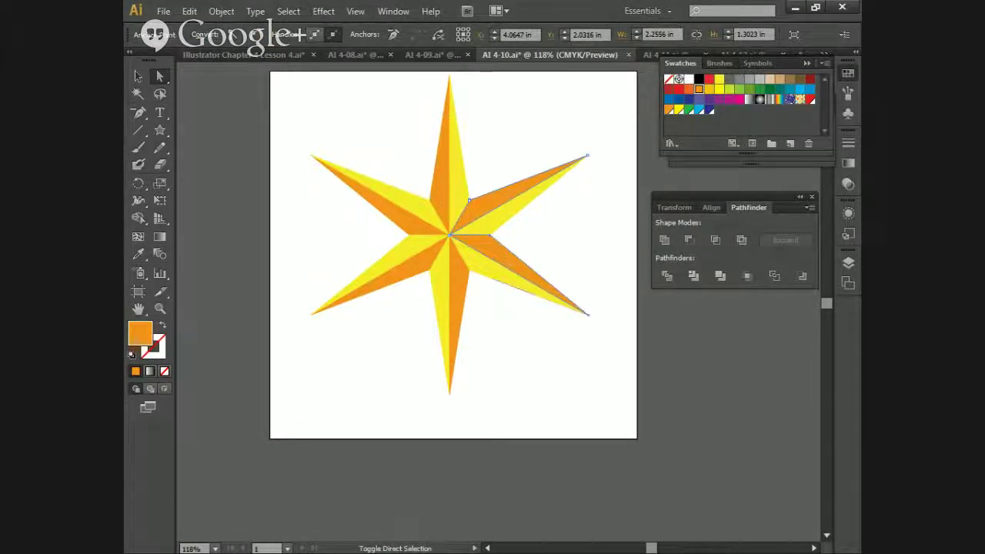
{"action": "left_click", "coordinate": [459, 267], "text": "shift"}
{"action": "left_click", "coordinate": [388, 273], "text": "shift"}
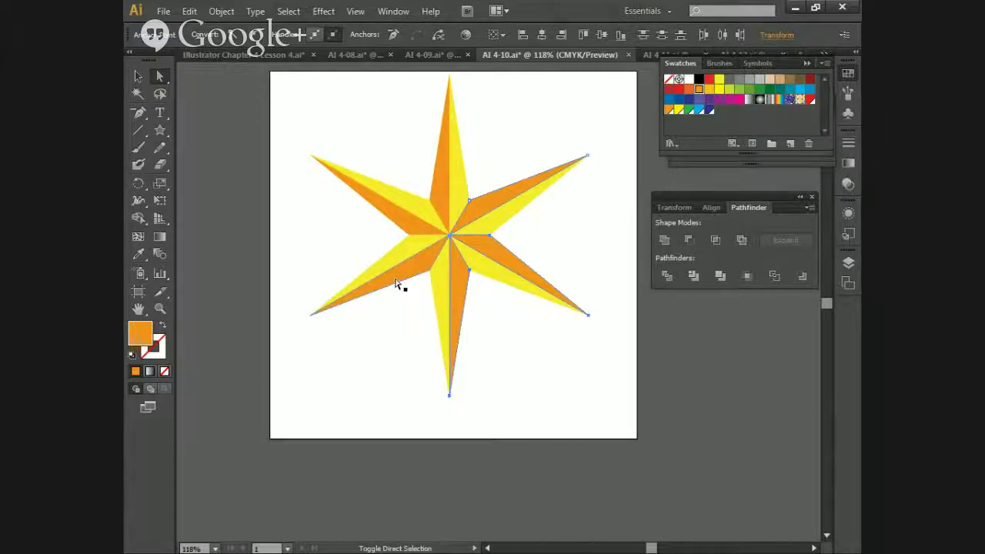
{"action": "left_click", "coordinate": [387, 215], "text": "shift"}
{"action": "left_click", "coordinate": [398, 202], "text": "shift"}
{"action": "left_click", "coordinate": [434, 189], "text": "shift"}
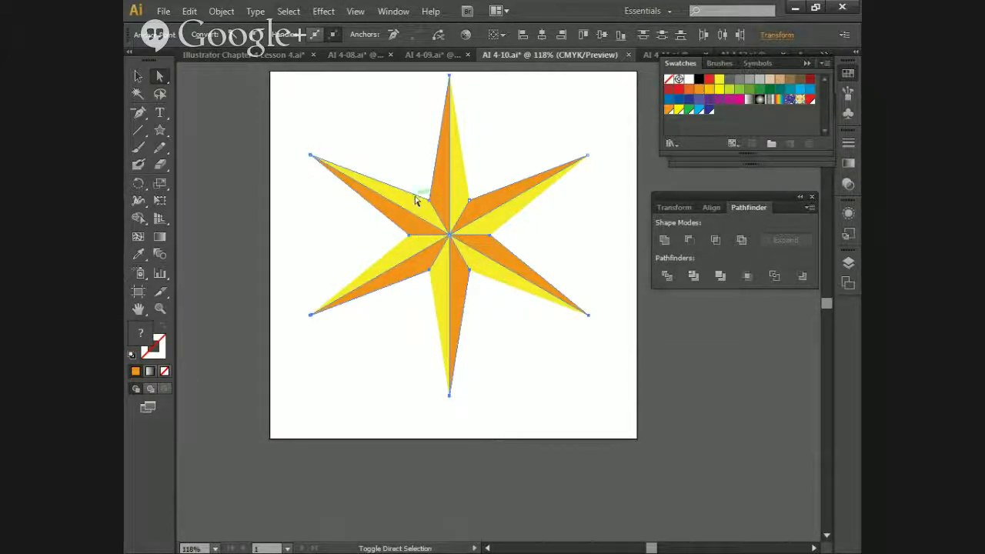
{"action": "left_click", "coordinate": [418, 198], "text": "shift"}
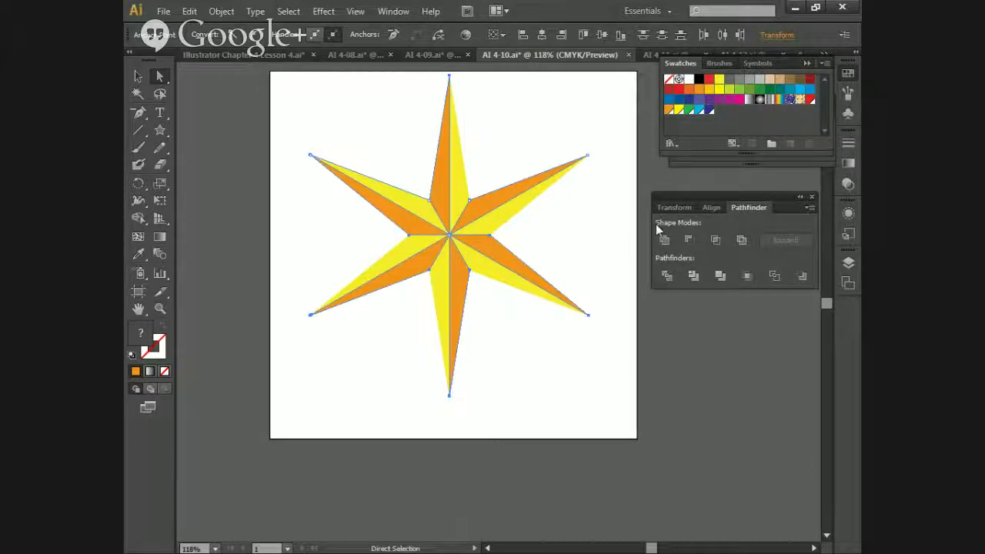
{"action": "left_click", "coordinate": [406, 204]}
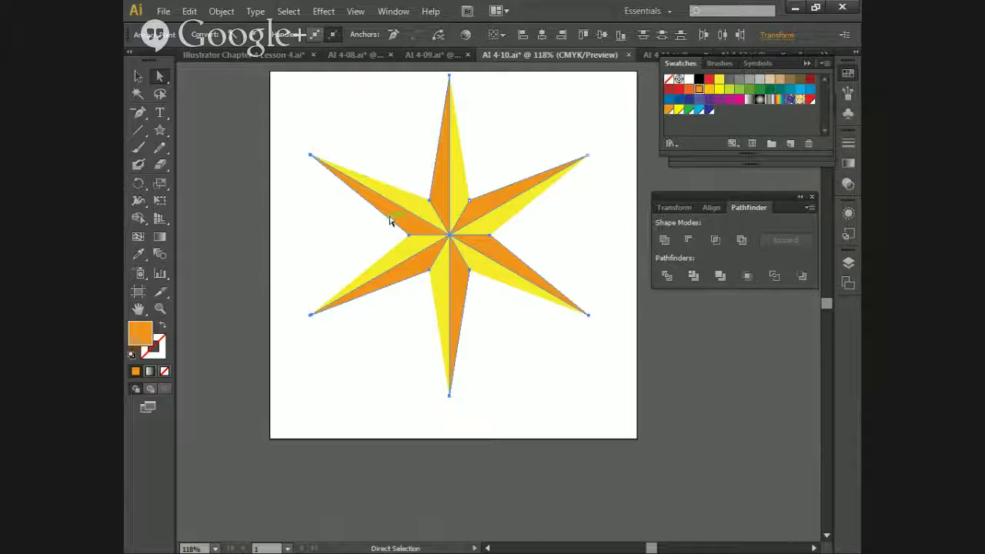
{"action": "left_click", "coordinate": [363, 230]}
Step: Select all six orange segments of the star together and fill them with dark red
{"action": "left_click", "coordinate": [400, 209]}
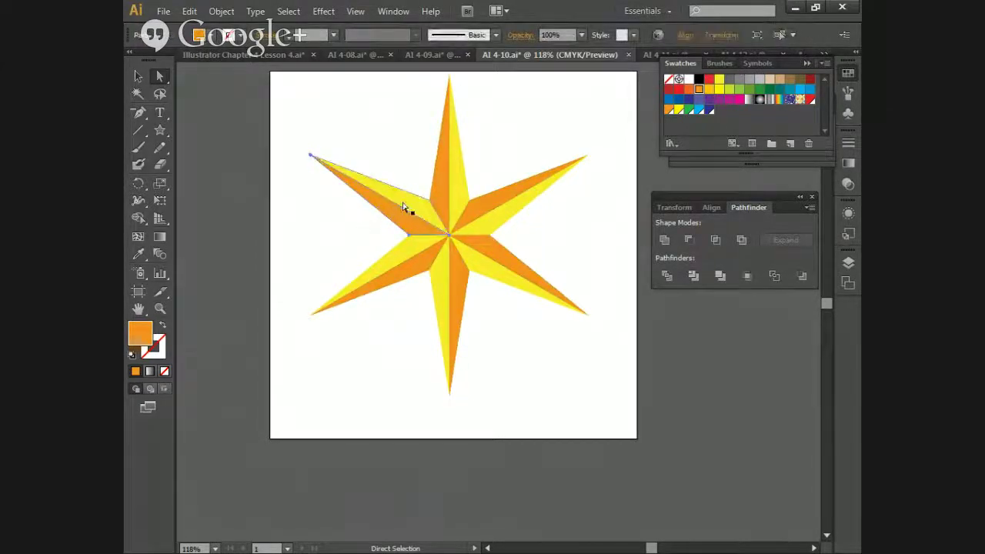
{"action": "left_click", "coordinate": [454, 179], "text": "shift"}
{"action": "left_click", "coordinate": [488, 214], "text": "shift"}
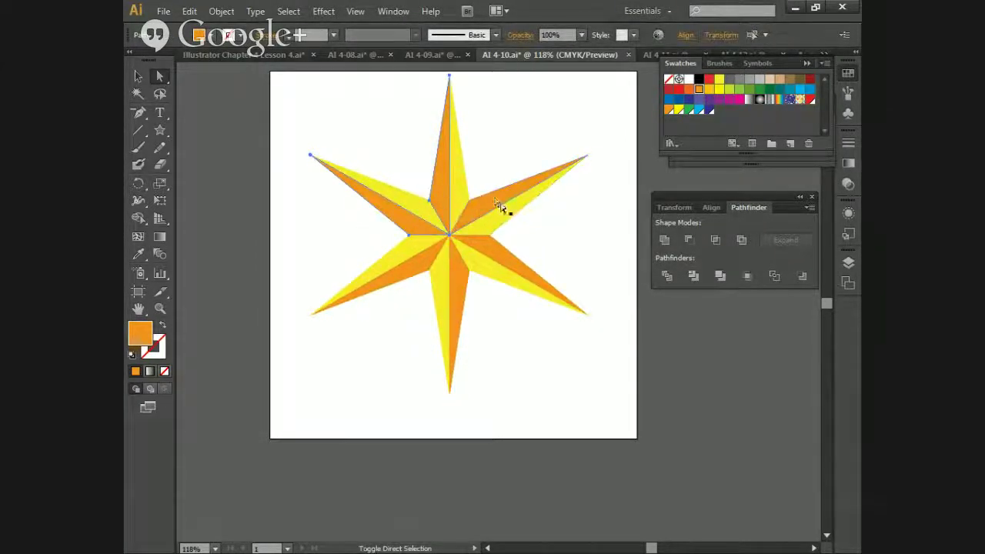
{"action": "left_click", "coordinate": [493, 259], "text": "shift"}
{"action": "left_click", "coordinate": [462, 307], "text": "shift"}
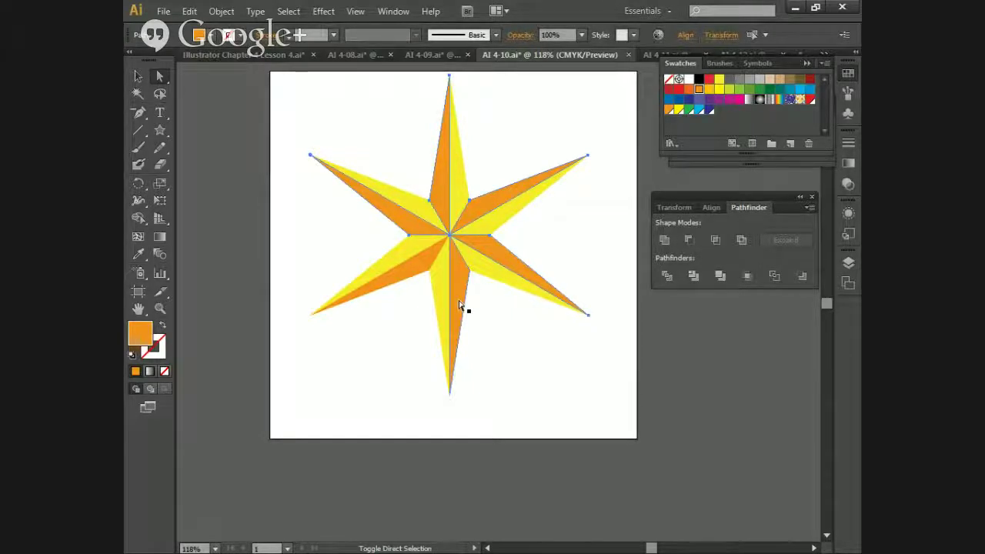
{"action": "left_click", "coordinate": [439, 303], "text": "shift"}
{"action": "left_click", "coordinate": [393, 281], "text": "shift"}
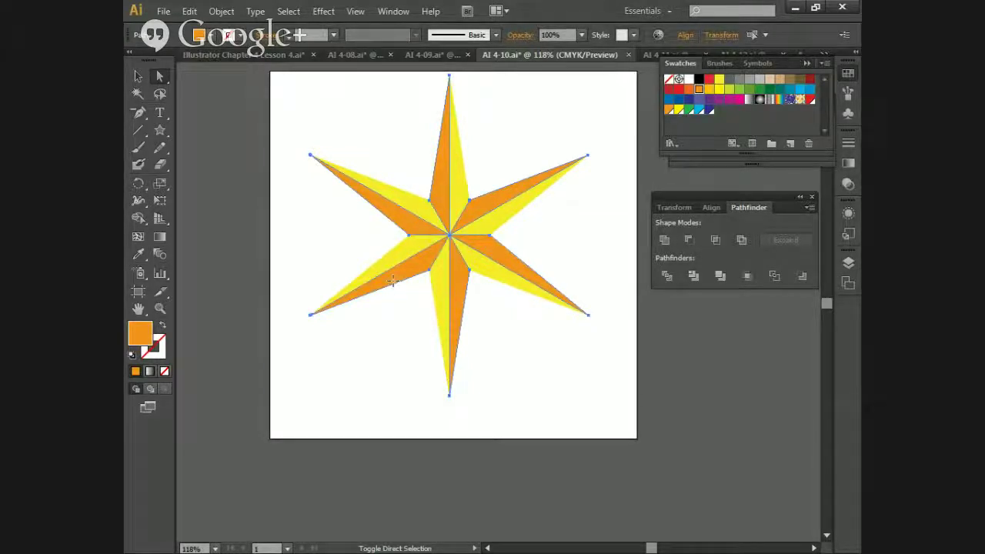
{"action": "left_click", "coordinate": [668, 90]}
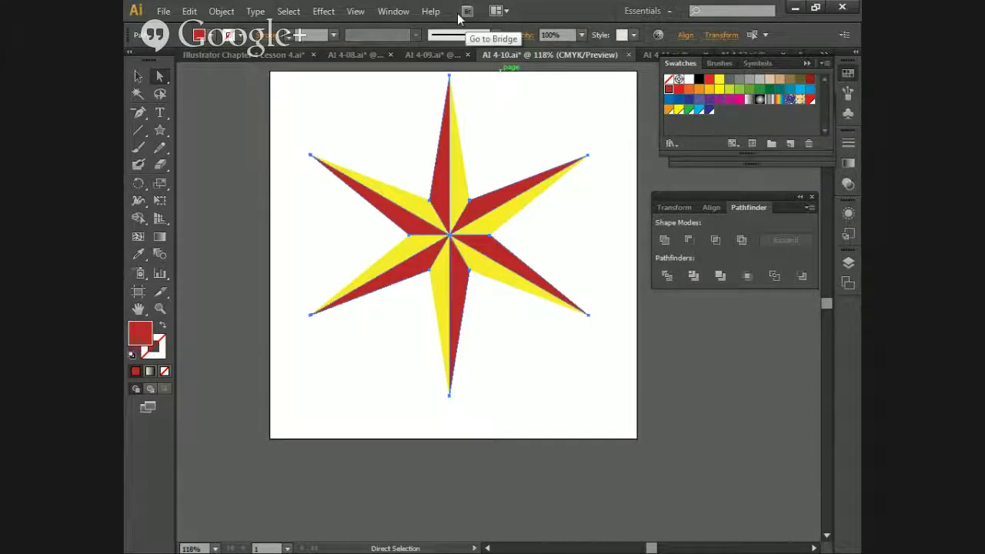
Step: Invert the selection to the star's yellow segments and fill them with green
{"action": "left_click", "coordinate": [291, 12]}
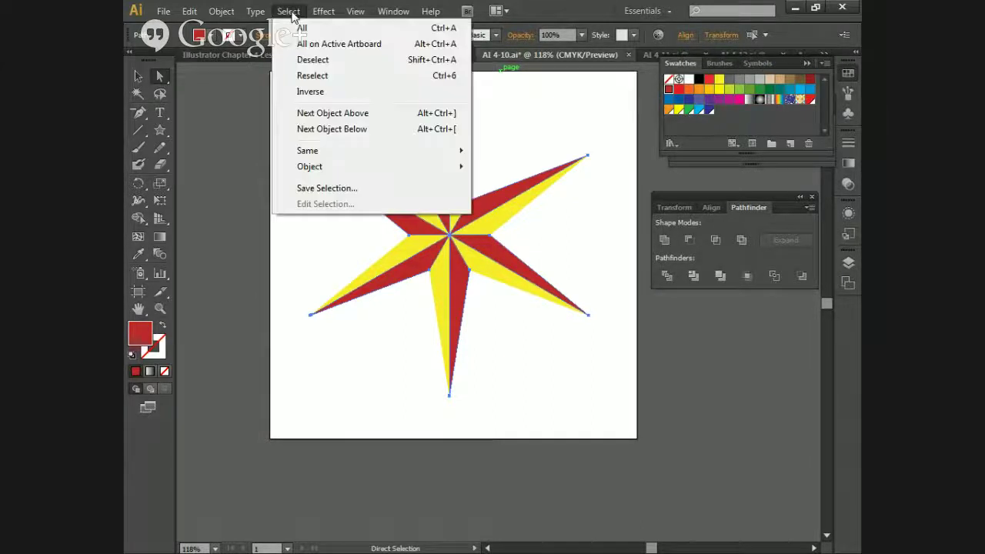
{"action": "left_click", "coordinate": [310, 93]}
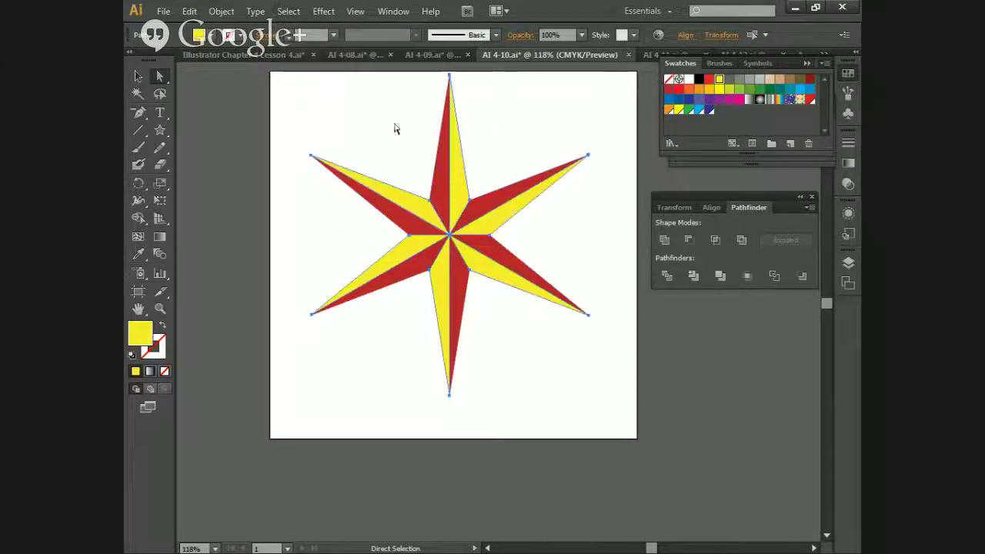
{"action": "left_click", "coordinate": [760, 90]}
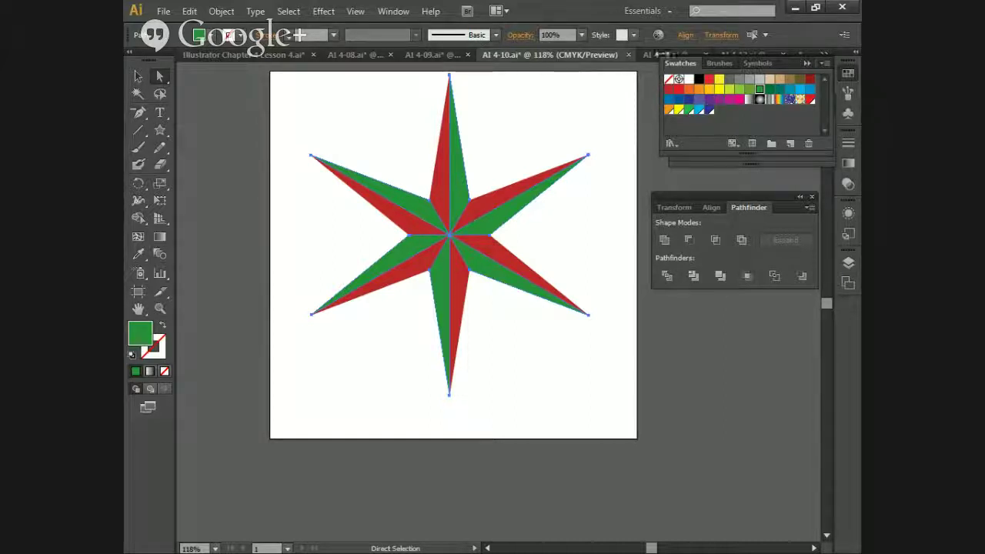
Step: Switch to the AI 4-11.ai document and display its saved Yellow view of the overlapping yellow circles
{"action": "left_click", "coordinate": [654, 54]}
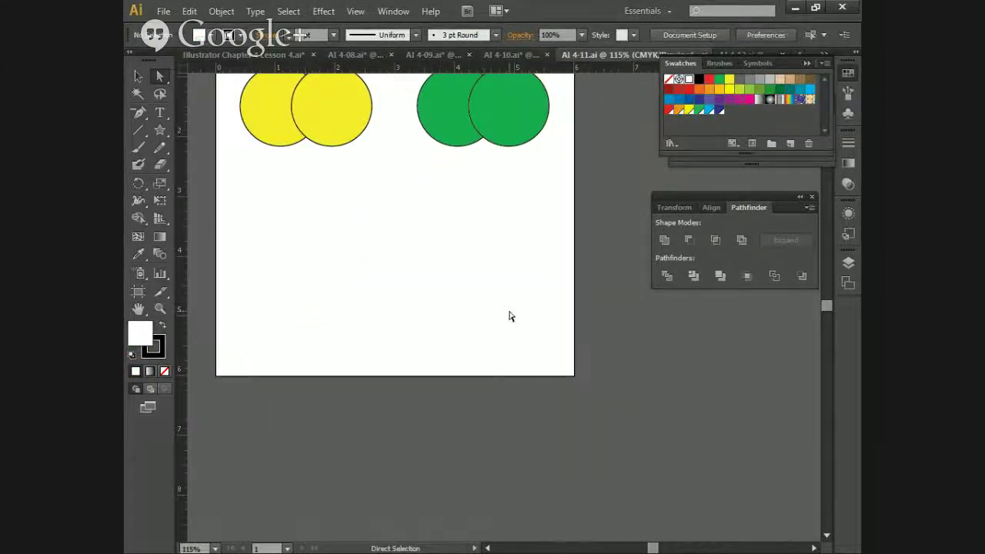
{"action": "scroll", "coordinate": [508, 316], "scroll_direction": "up", "scroll_amount": 3}
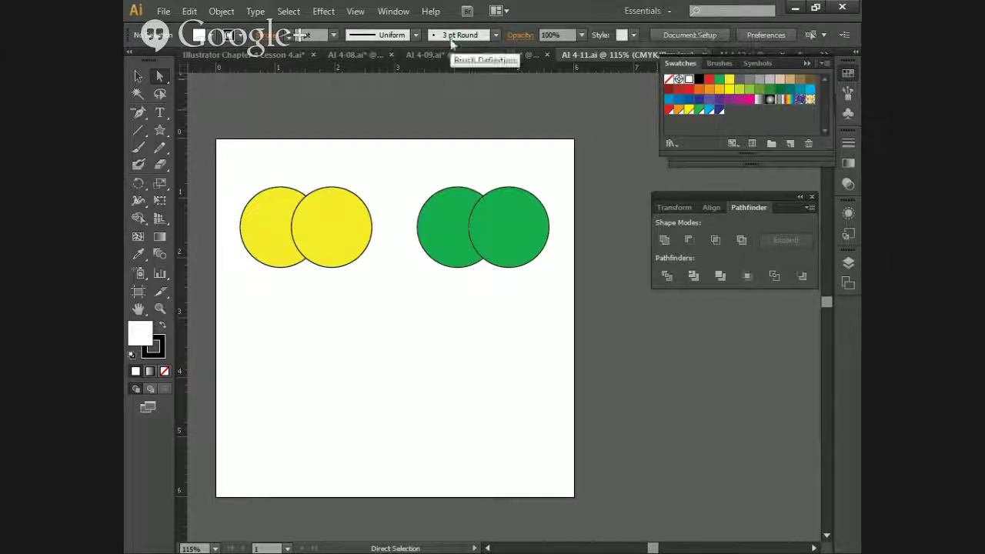
{"action": "left_click", "coordinate": [355, 11]}
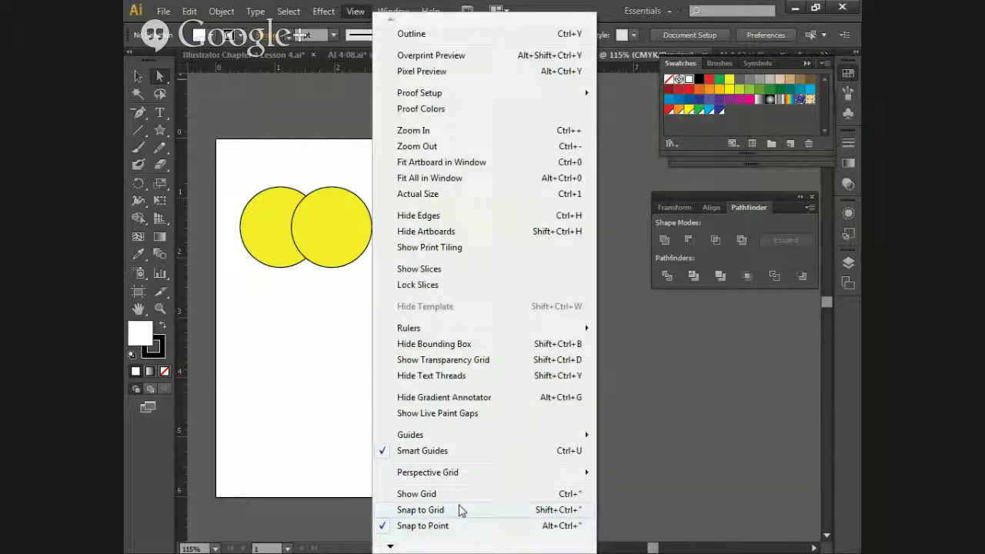
{"action": "mouse_move", "coordinate": [405, 546]}
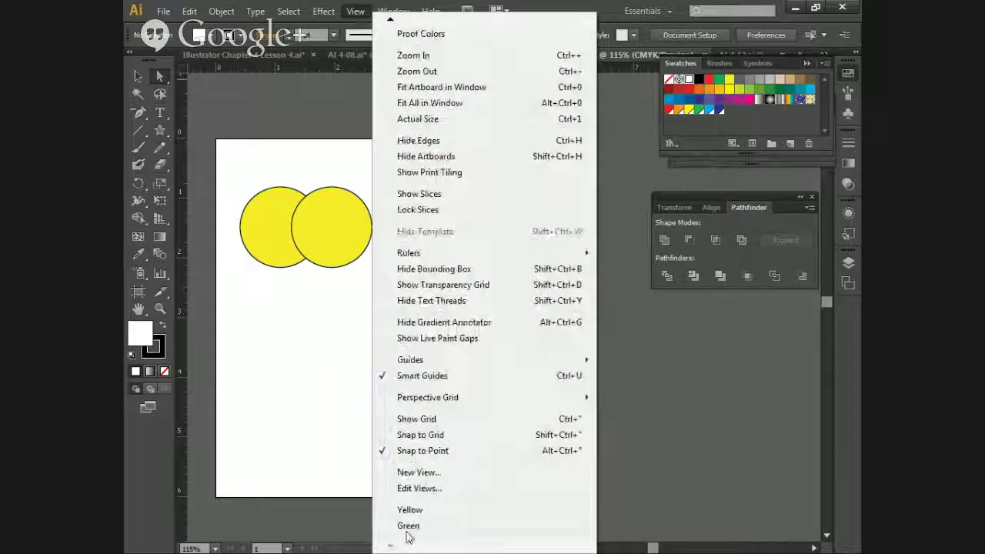
{"action": "left_click", "coordinate": [419, 511]}
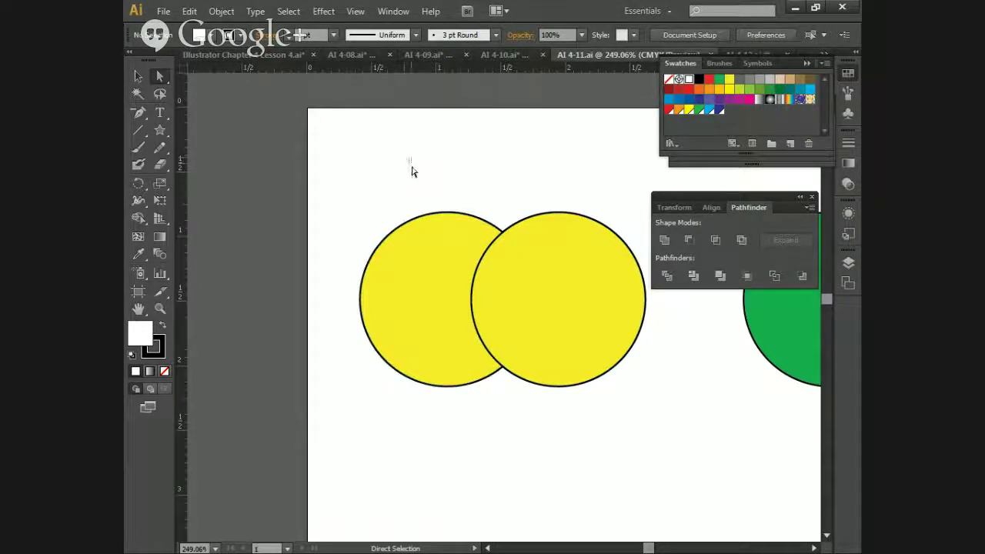
Step: Select both yellow circles as whole objects and combine them into an editable compound shape using the Exclude shape mode
{"action": "left_click_drag", "start_coordinate": [408, 157], "coordinate": [600, 388]}
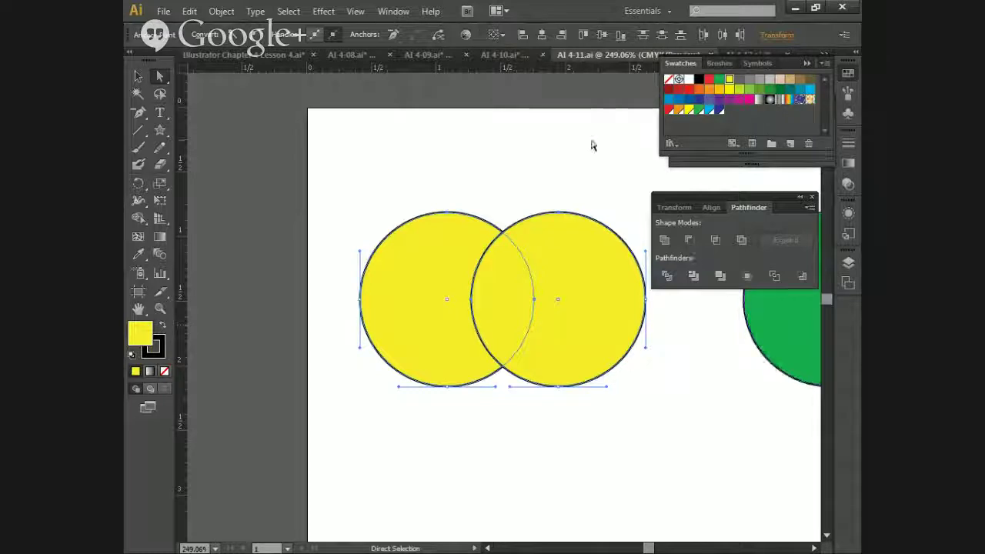
{"action": "left_click", "coordinate": [467, 166]}
{"action": "key", "text": "v"}
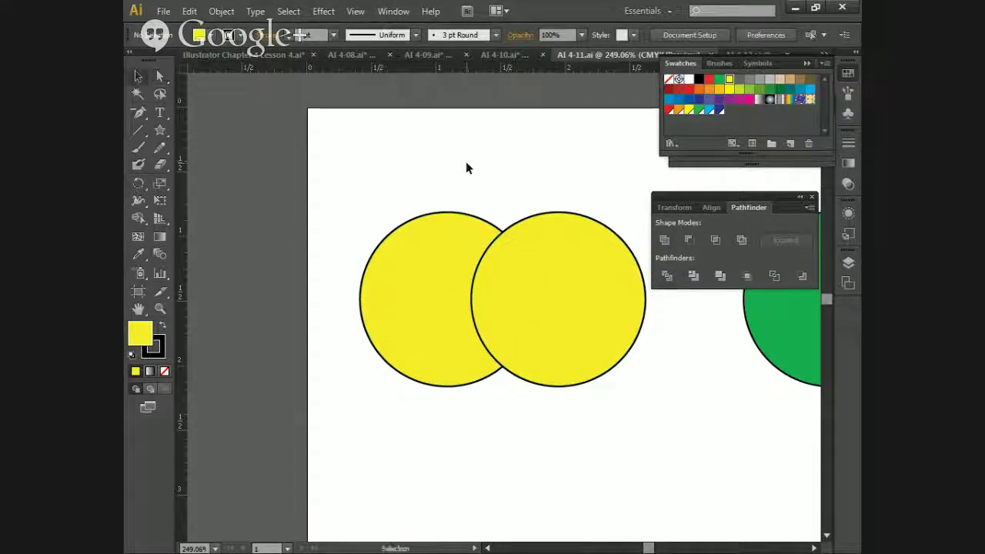
{"action": "left_click_drag", "start_coordinate": [383, 183], "coordinate": [588, 437]}
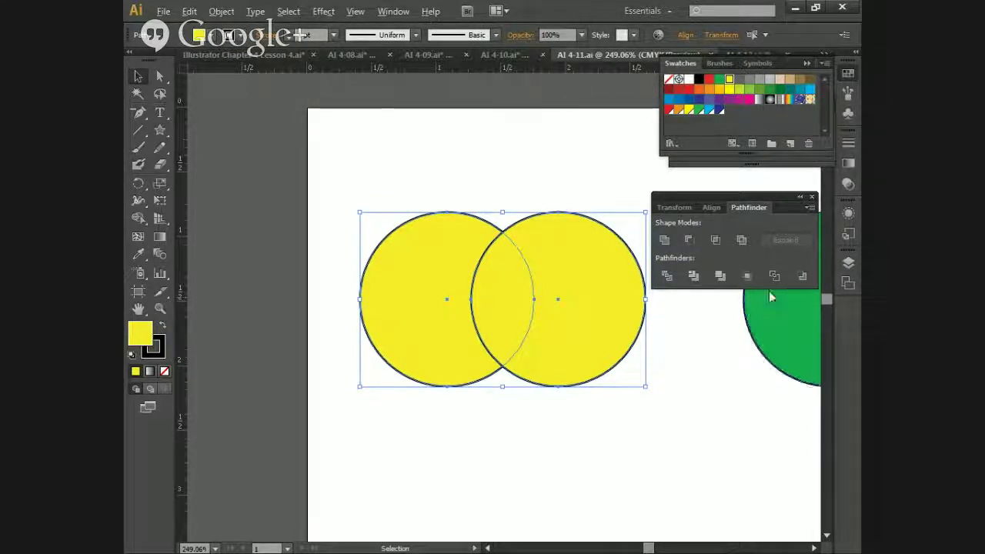
{"action": "left_click", "coordinate": [741, 240]}
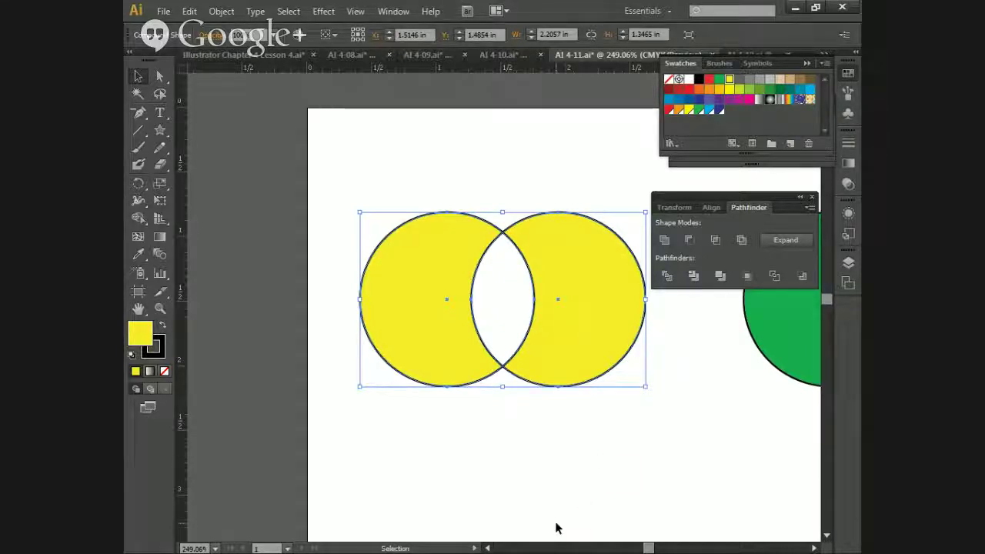
Step: Move the whole yellow compound shape slightly down and to the right on the artboard
{"action": "left_click", "coordinate": [518, 192]}
{"action": "mouse_move", "coordinate": [589, 306]}
{"action": "left_mouse_down"}
{"action": "mouse_move", "coordinate": [539, 307]}
{"action": "mouse_move", "coordinate": [600, 311]}
{"action": "left_mouse_up"}
{"action": "left_click", "coordinate": [571, 423]}
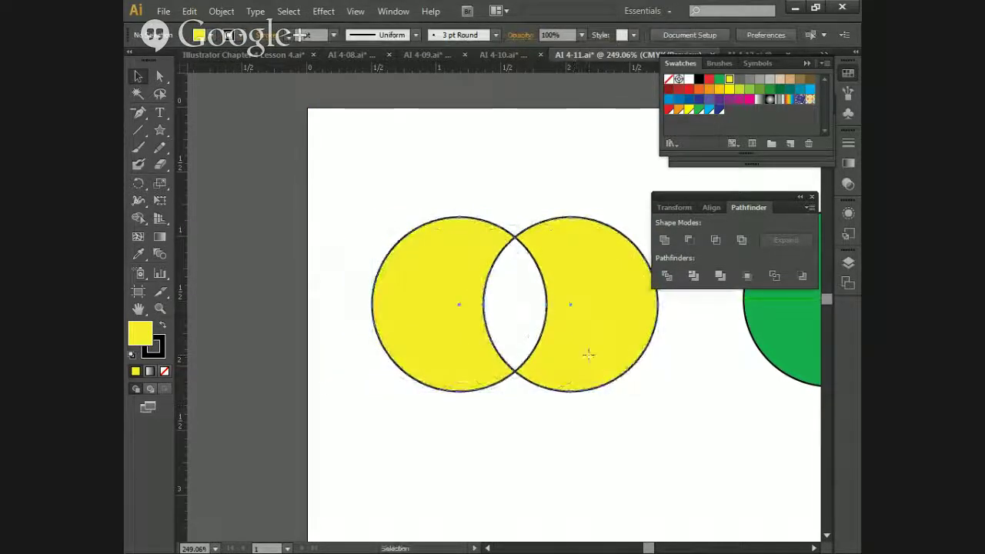
{"action": "mouse_move", "coordinate": [589, 351]}
{"action": "left_mouse_down"}
{"action": "mouse_move", "coordinate": [551, 359]}
{"action": "mouse_move", "coordinate": [595, 357]}
{"action": "left_mouse_up"}
Step: Deselect the compound shape and move only its right-hand circle leftward until it mostly overlaps the other circle
{"action": "left_click", "coordinate": [558, 431]}
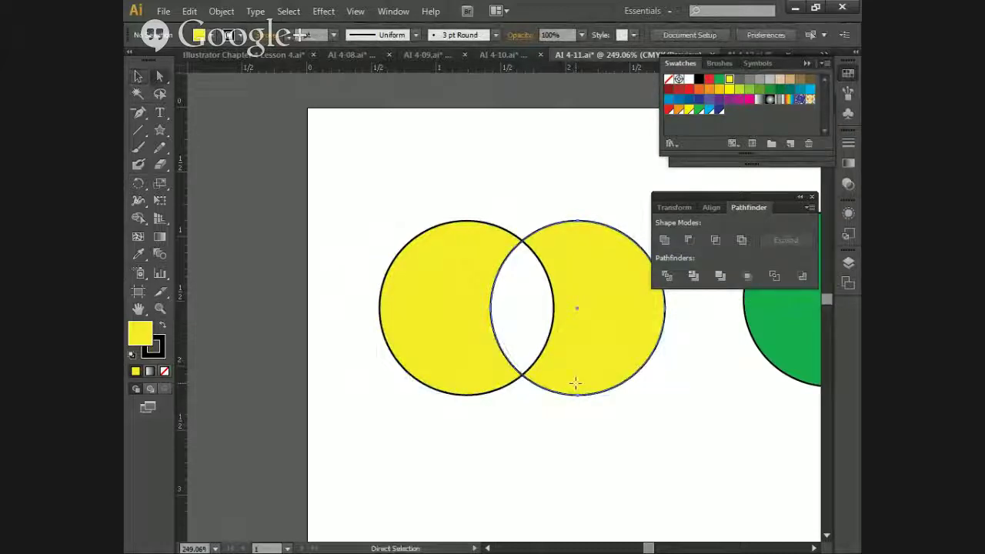
{"action": "left_click_drag", "start_coordinate": [576, 389], "coordinate": [507, 384]}
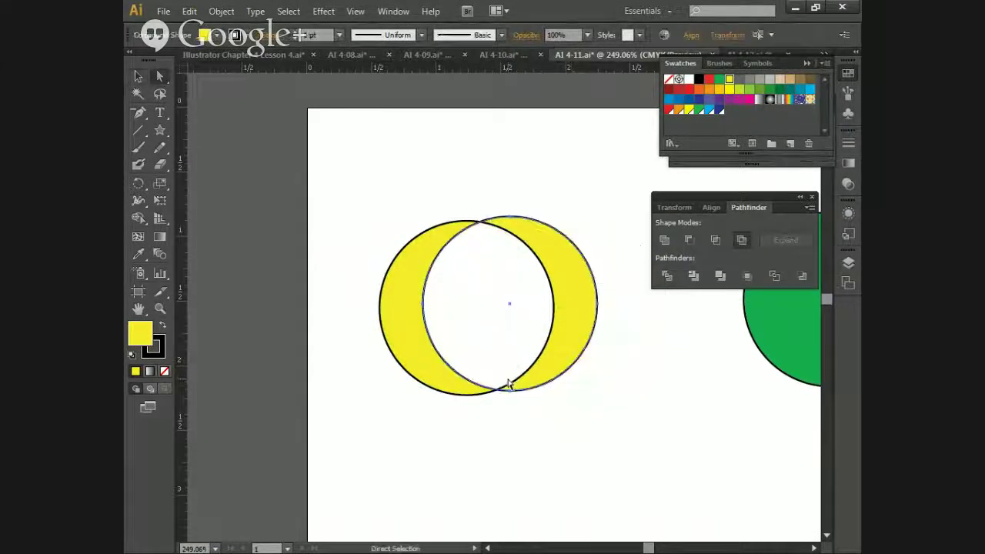
{"action": "left_click_drag", "start_coordinate": [578, 310], "coordinate": [561, 309]}
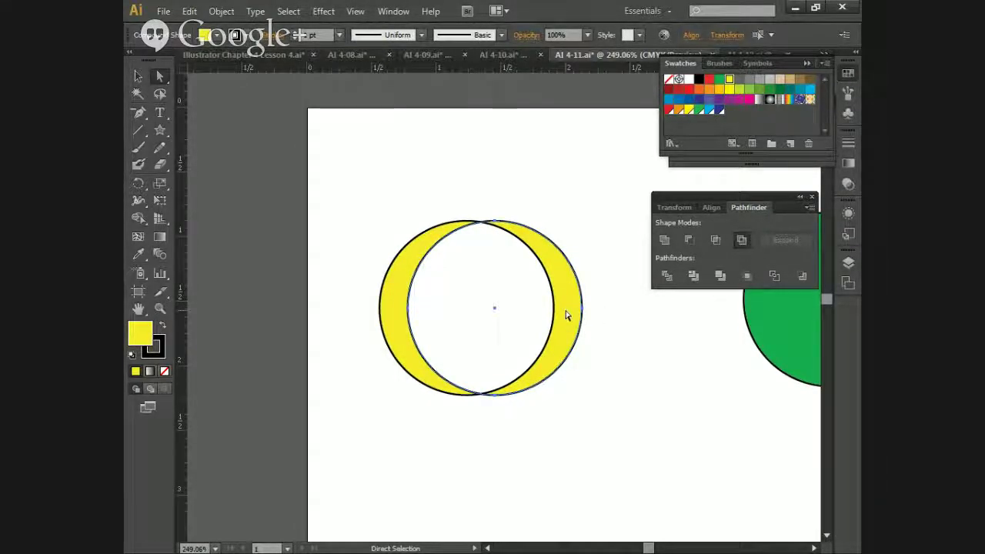
Step: Nudge the yellow compound shape's right-hand circle slightly upward
{"action": "key", "text": "Up"}
{"action": "key", "text": "Up"}
{"action": "key", "text": "Up"}
{"action": "key", "text": "Up"}
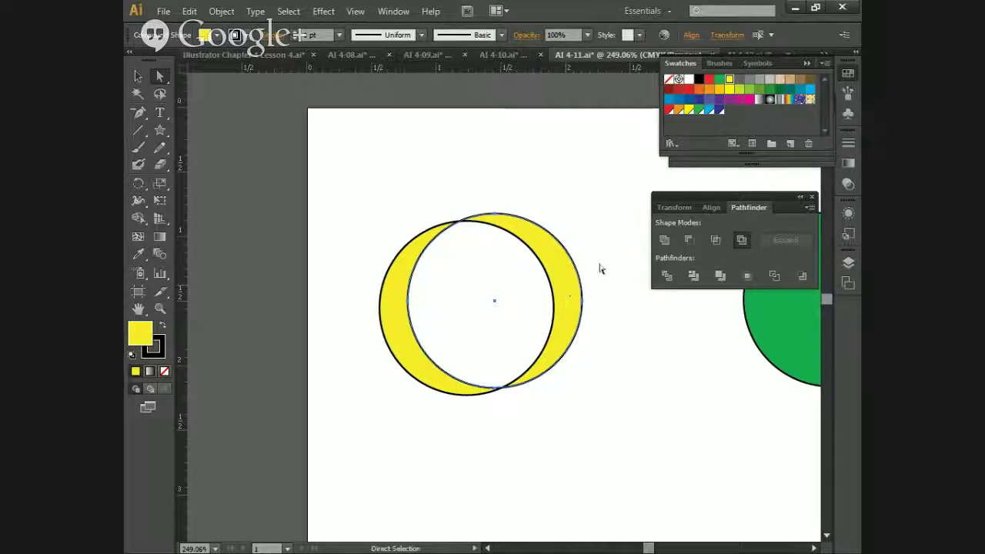
Step: Display the saved view of the green circles and combine both circles into an editable compound shape using the Intersect shape mode
{"action": "left_click", "coordinate": [355, 11]}
{"action": "left_click", "coordinate": [428, 531]}
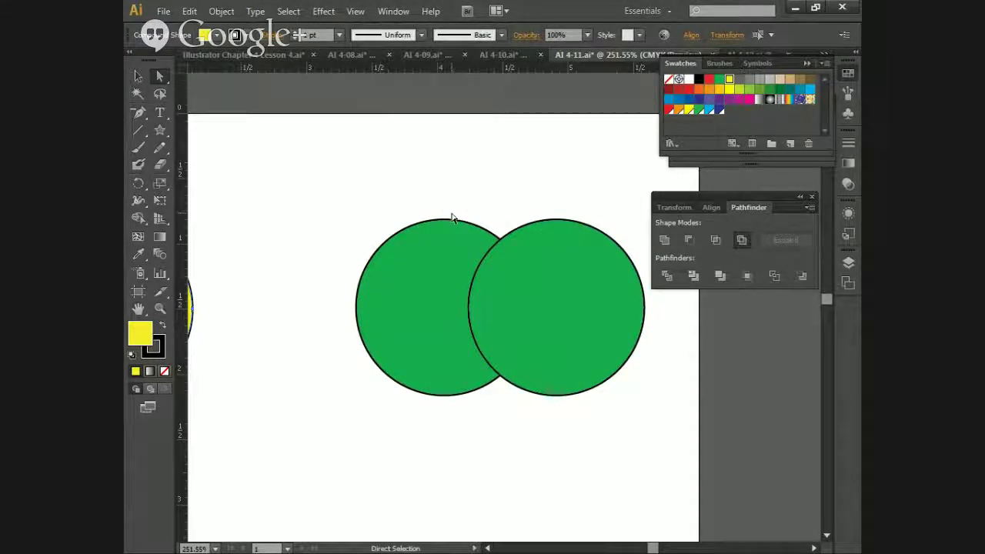
{"action": "key", "text": "v"}
{"action": "left_click_drag", "start_coordinate": [410, 180], "coordinate": [604, 401]}
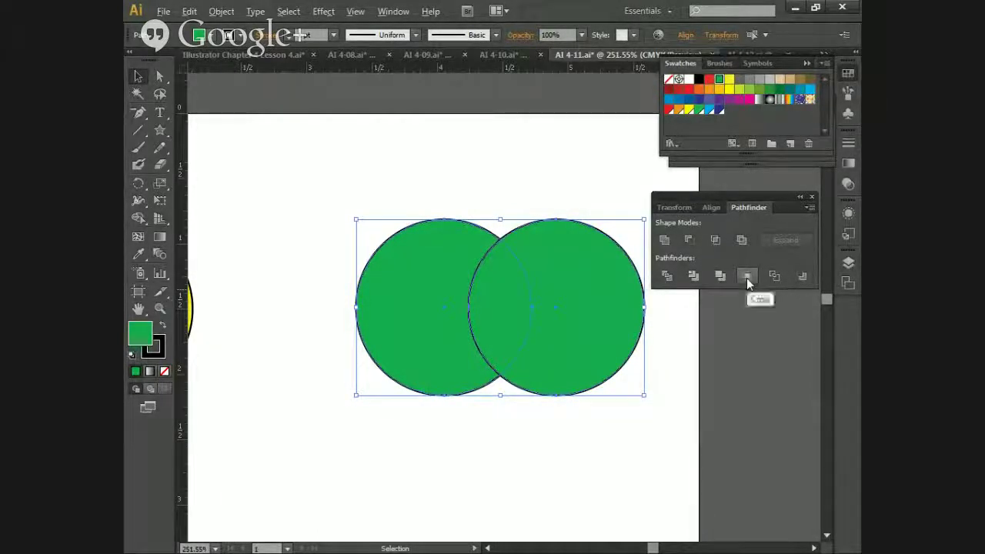
{"action": "left_click", "coordinate": [723, 240]}
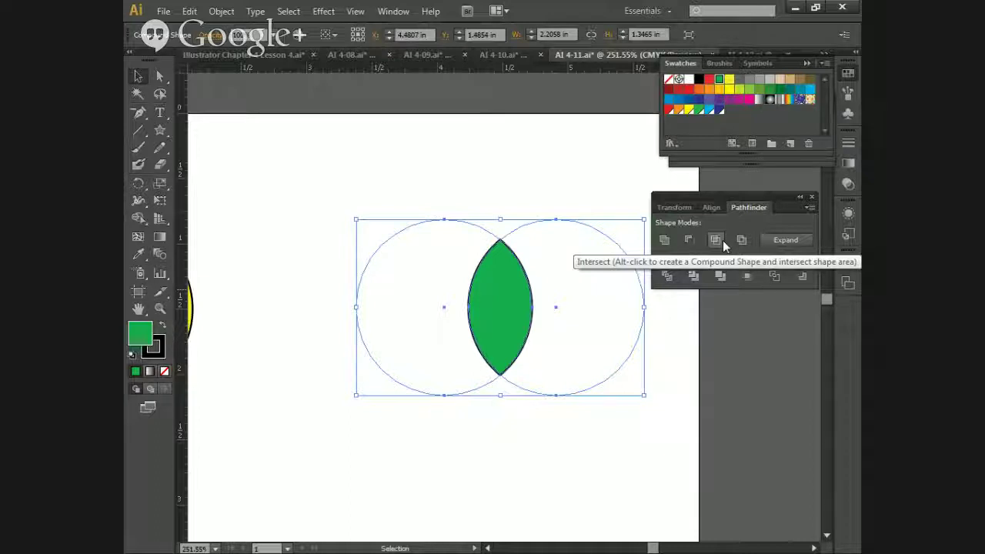
{"action": "left_click", "coordinate": [478, 510]}
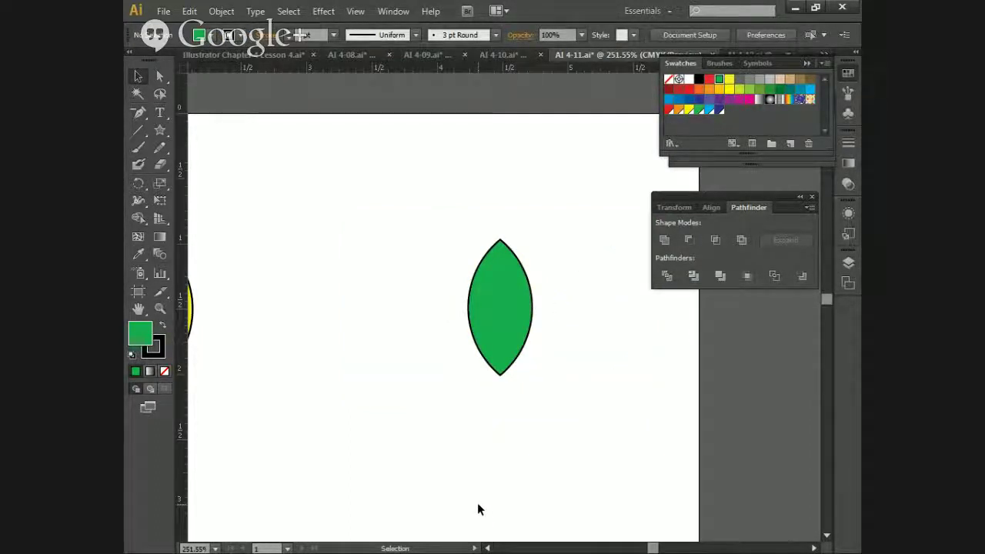
Step: Move only the right-hand circle of the green compound shape up and to the left until it overlaps the other circle's upper-right part
{"action": "key", "text": "a"}
{"action": "left_click", "coordinate": [553, 369]}
{"action": "left_click_drag", "start_coordinate": [563, 360], "coordinate": [543, 369]}
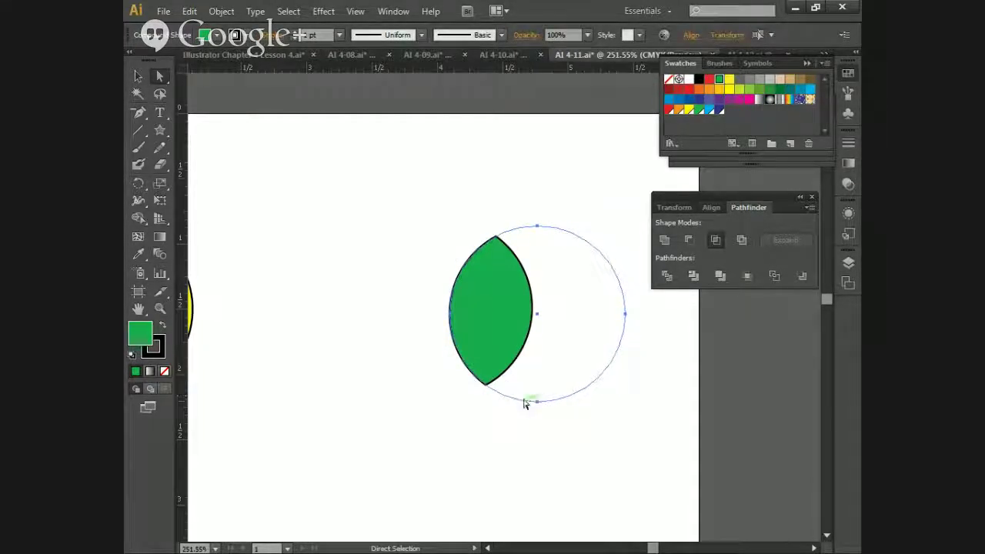
{"action": "left_click_drag", "start_coordinate": [526, 400], "coordinate": [526, 351]}
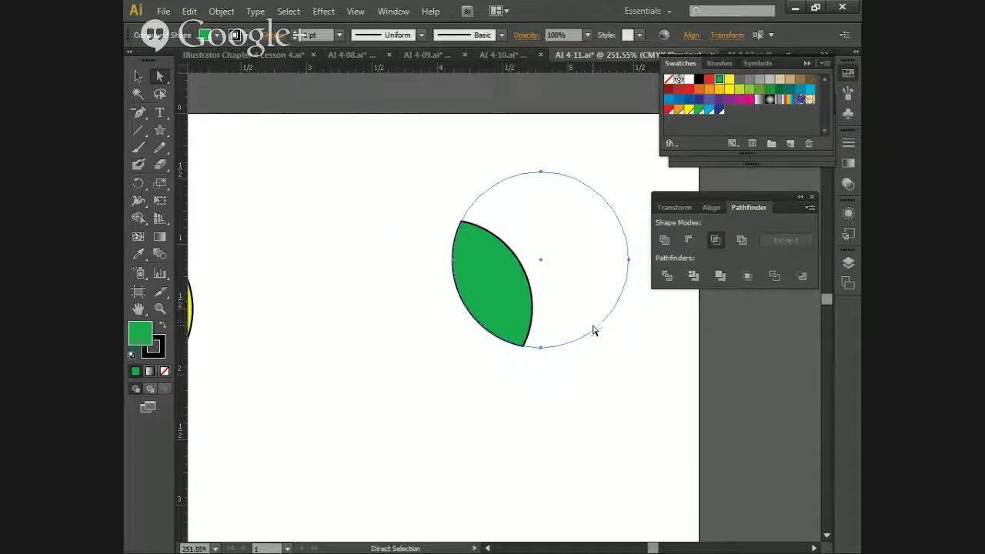
{"action": "left_click_drag", "start_coordinate": [593, 331], "coordinate": [552, 290]}
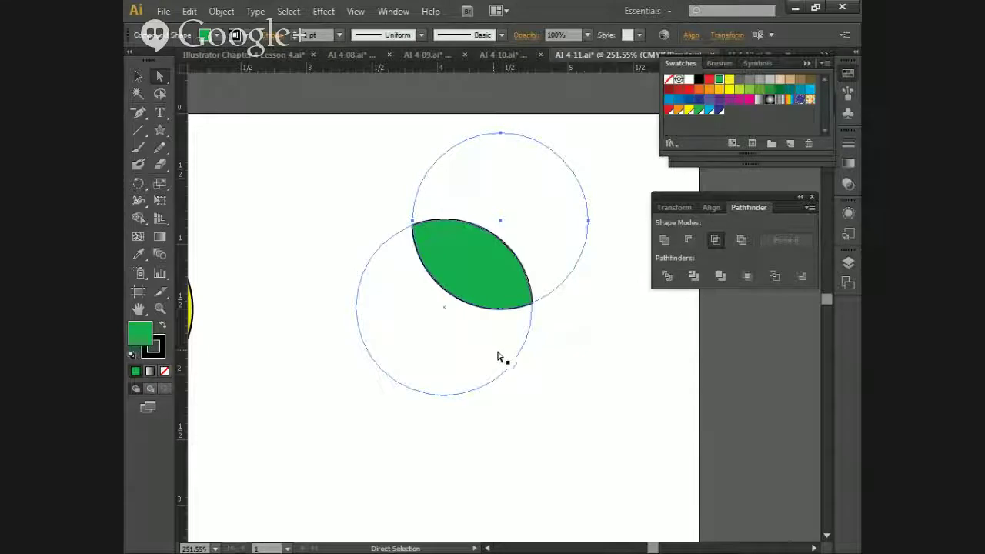
{"action": "left_click", "coordinate": [511, 342], "text": "shift"}
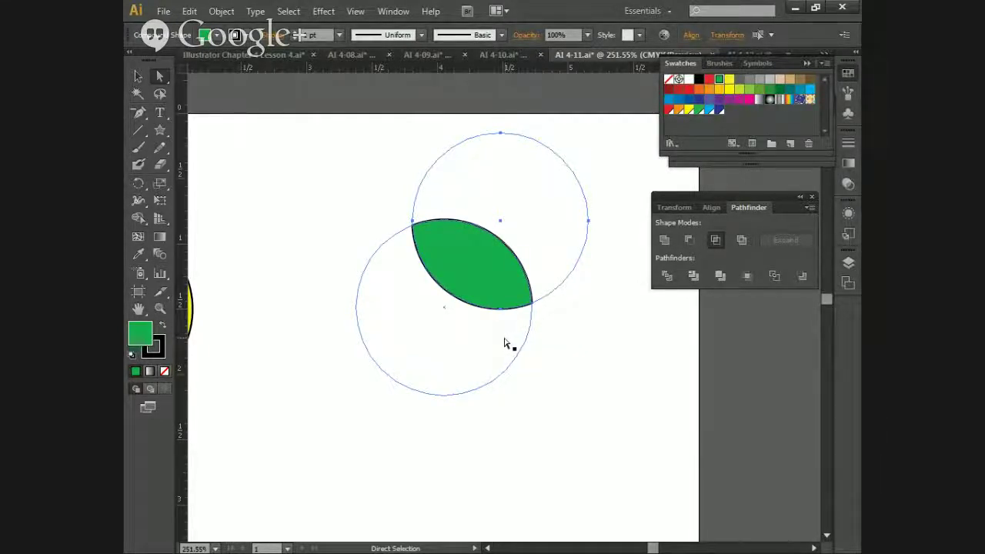
{"action": "left_click", "coordinate": [505, 360], "text": "shift"}
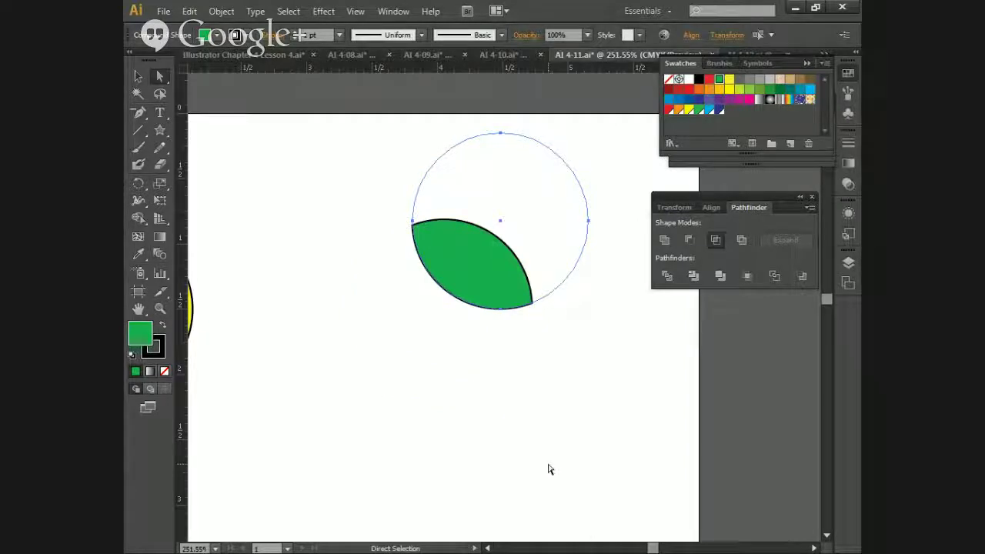
{"action": "left_click", "coordinate": [483, 415]}
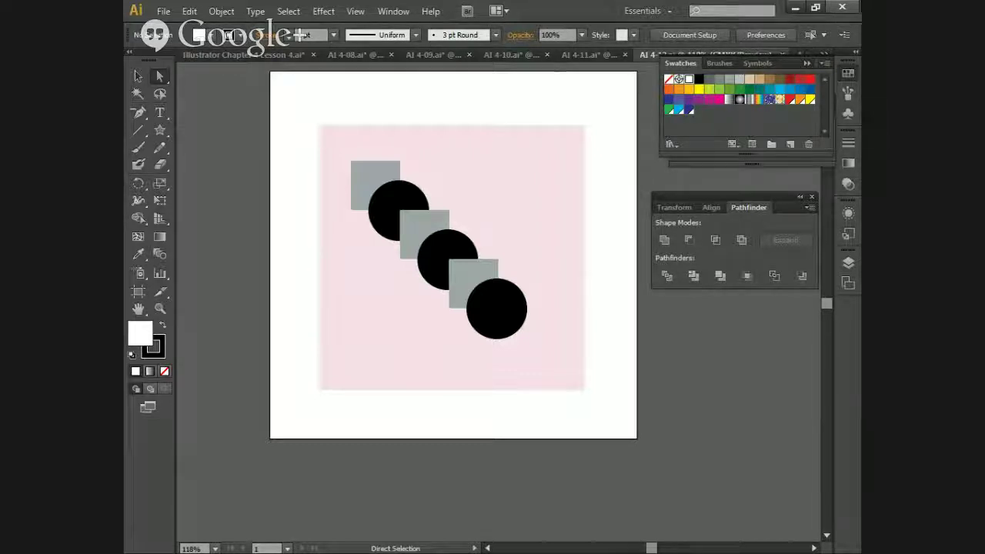
Step: Select all the squares and circles in the diagonal chain and combine them into an editable compound shape using the Exclude shape mode
{"action": "key", "text": "ctrl+a"}
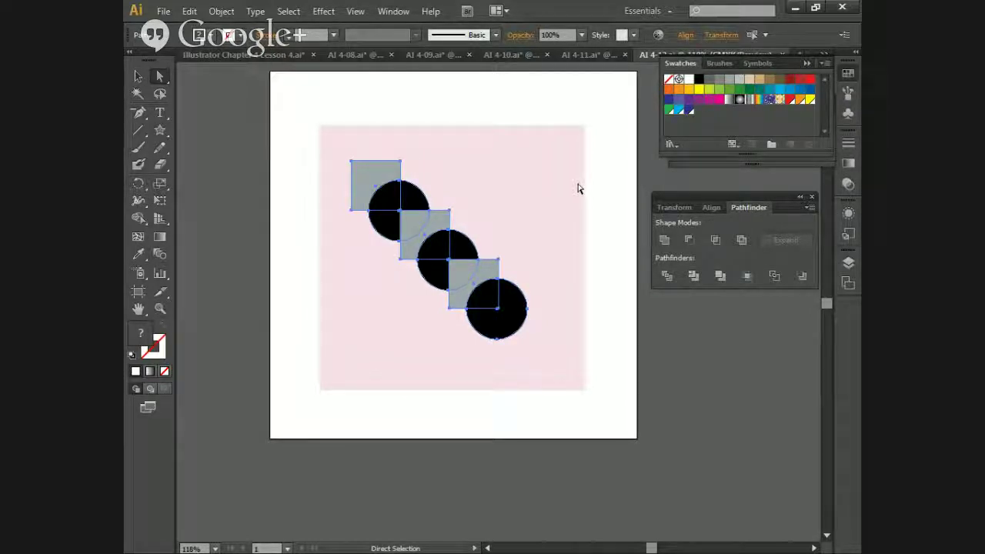
{"action": "left_click", "coordinate": [741, 243], "text": "alt"}
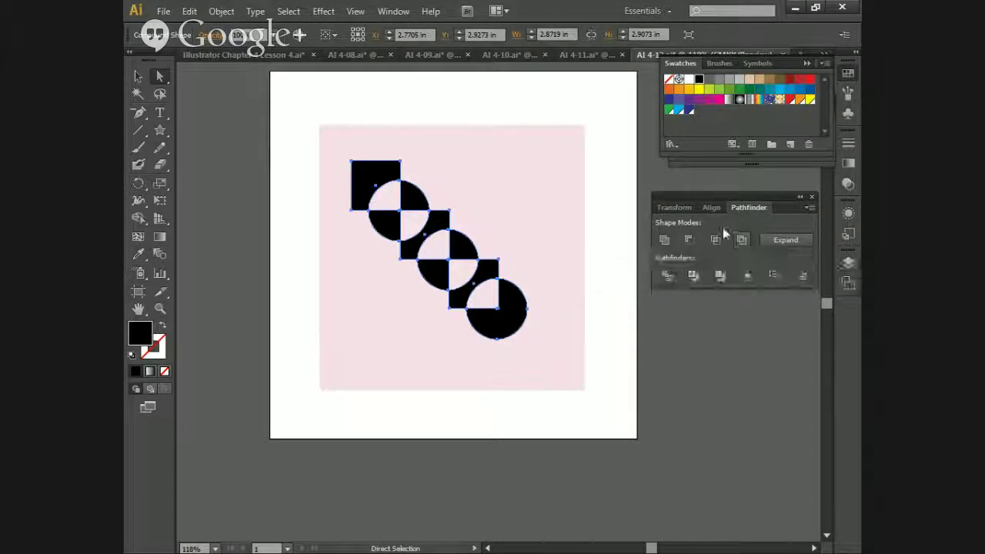
{"action": "left_click", "coordinate": [696, 283]}
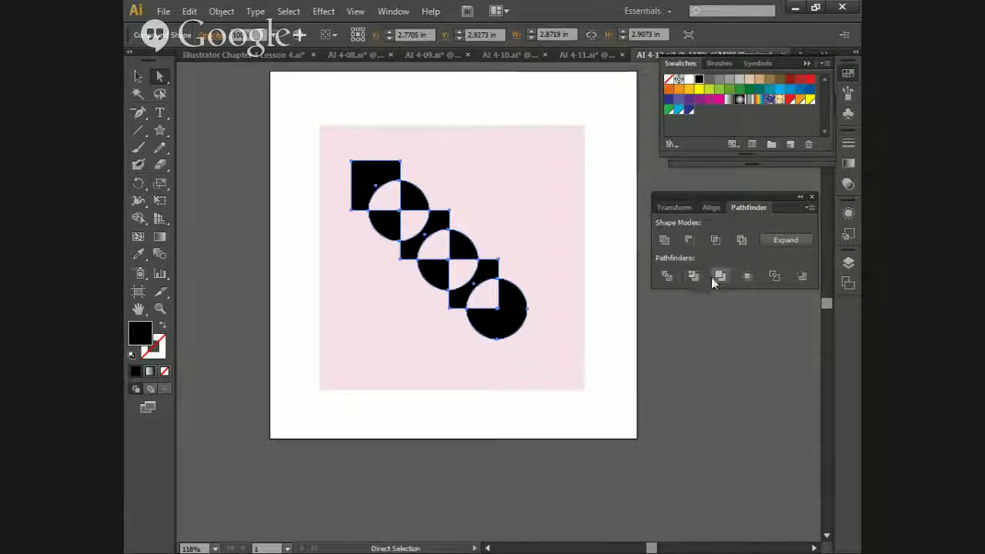
{"action": "left_click", "coordinate": [580, 197]}
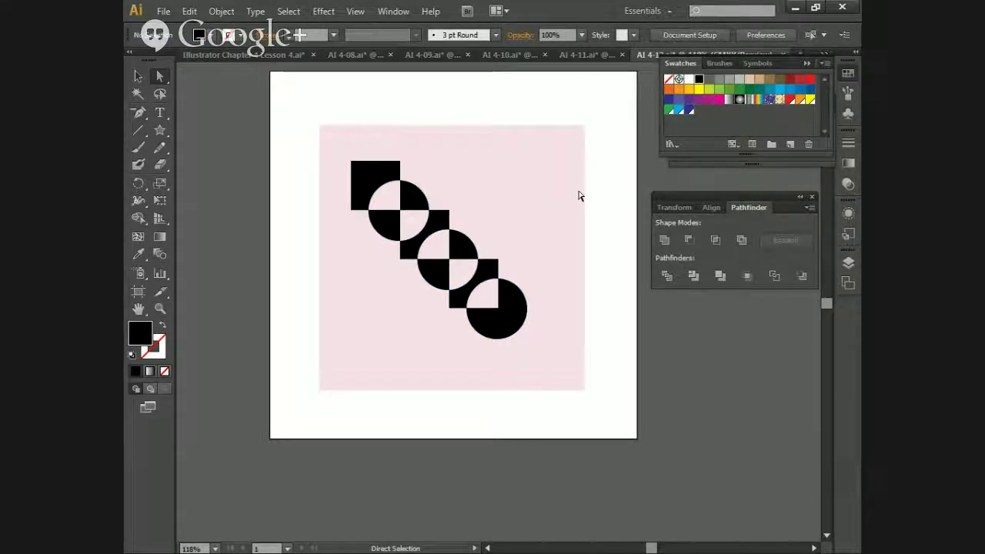
Step: Move the whole black compound shape slightly right and down within the pink square
{"action": "key", "text": "v"}
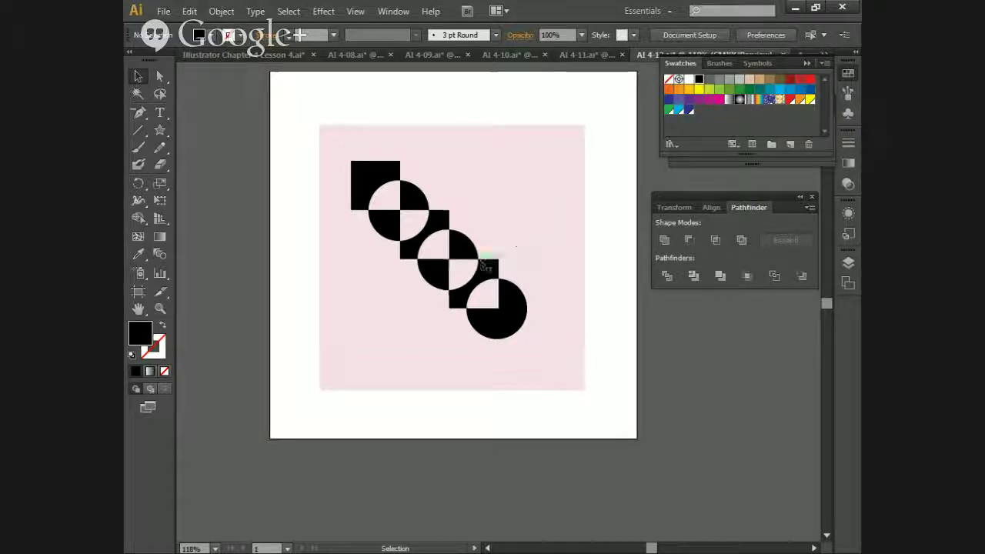
{"action": "left_click_drag", "start_coordinate": [387, 172], "coordinate": [415, 175]}
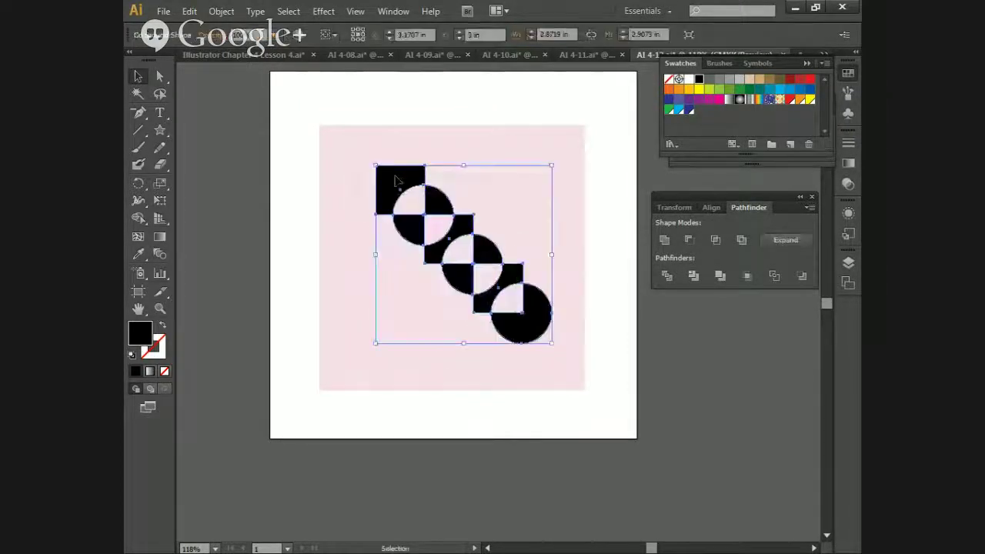
{"action": "left_click", "coordinate": [410, 147]}
{"action": "left_click", "coordinate": [408, 179]}
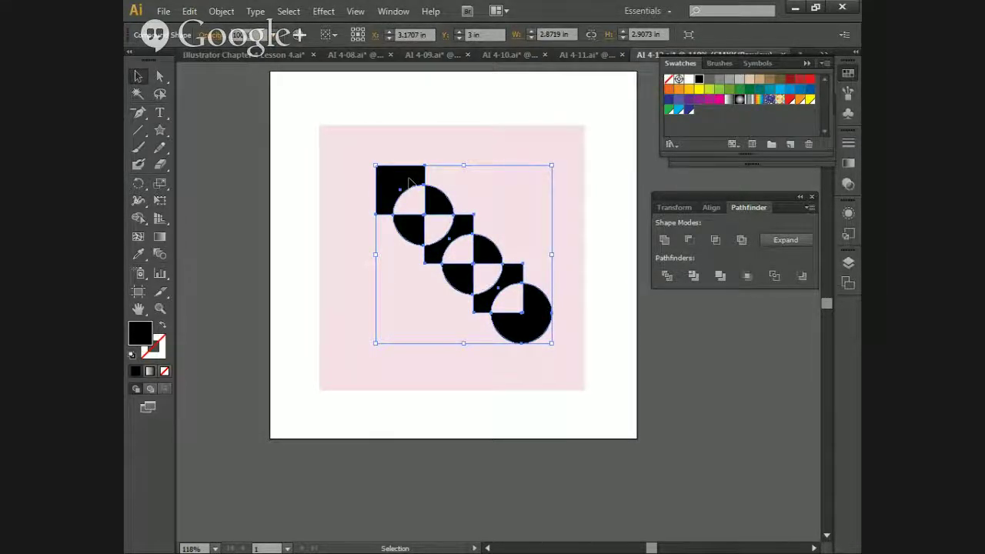
Step: Move only the compound shape's top square one square width to the right, covering the first circle's upper-right quarter
{"action": "key", "text": "a"}
{"action": "left_click", "coordinate": [462, 161]}
{"action": "left_click_drag", "start_coordinate": [413, 186], "coordinate": [460, 180]}
Step: Move only the middle square one square width to the right, so it covers the second circle's upper-right quarter
{"action": "left_click", "coordinate": [463, 235]}
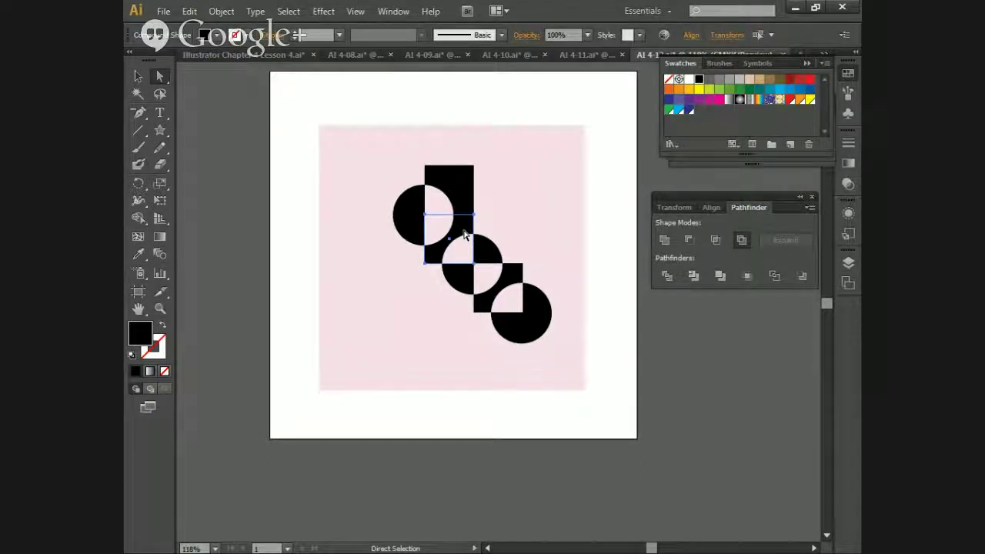
{"action": "key", "text": "Right"}
{"action": "key", "text": "Right"}
{"action": "key", "text": "Right"}
{"action": "key", "text": "Right"}
{"action": "key", "text": "Right"}
{"action": "key", "text": "Right"}
{"action": "key", "text": "Right"}
{"action": "key", "text": "Right"}
{"action": "key", "text": "Right"}
{"action": "key", "text": "Right"}
{"action": "key", "text": "Right"}
{"action": "key", "text": "Right"}
{"action": "key", "text": "Right"}
{"action": "key", "text": "Right"}
{"action": "key", "text": "Right"}
{"action": "key", "text": "Right"}
{"action": "key", "text": "Right"}
{"action": "key", "text": "Right"}
{"action": "key", "text": "Right"}
{"action": "key", "text": "Right"}
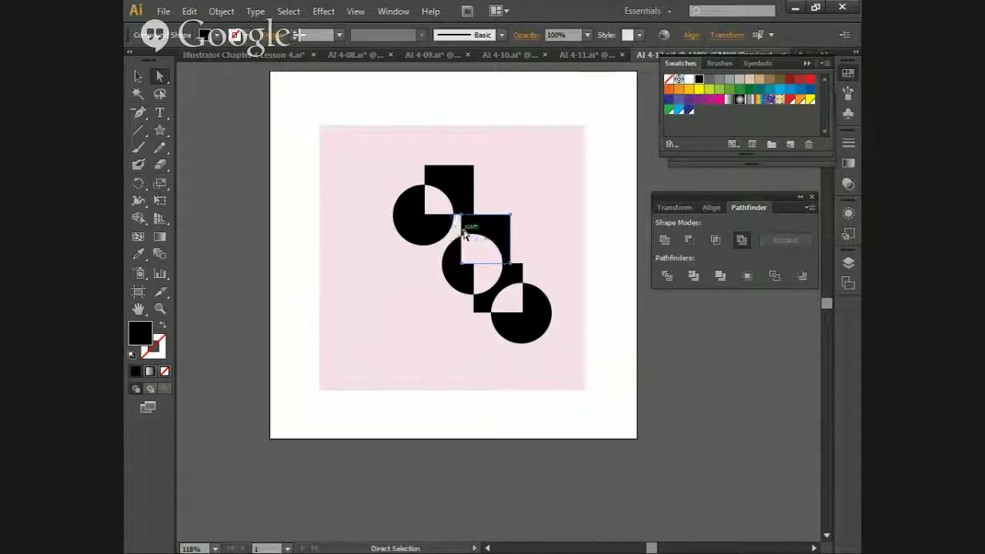
{"action": "key", "text": "Right"}
{"action": "key", "text": "Right"}
{"action": "key", "text": "Right"}
{"action": "key", "text": "Right"}
{"action": "key", "text": "Right"}
{"action": "key", "text": "Right"}
{"action": "key", "text": "Right"}
{"action": "key", "text": "Right"}
{"action": "key", "text": "Right"}
{"action": "key", "text": "Right"}
{"action": "key", "text": "Right"}
{"action": "key", "text": "Right"}
{"action": "key", "text": "Right"}
{"action": "key", "text": "Right"}
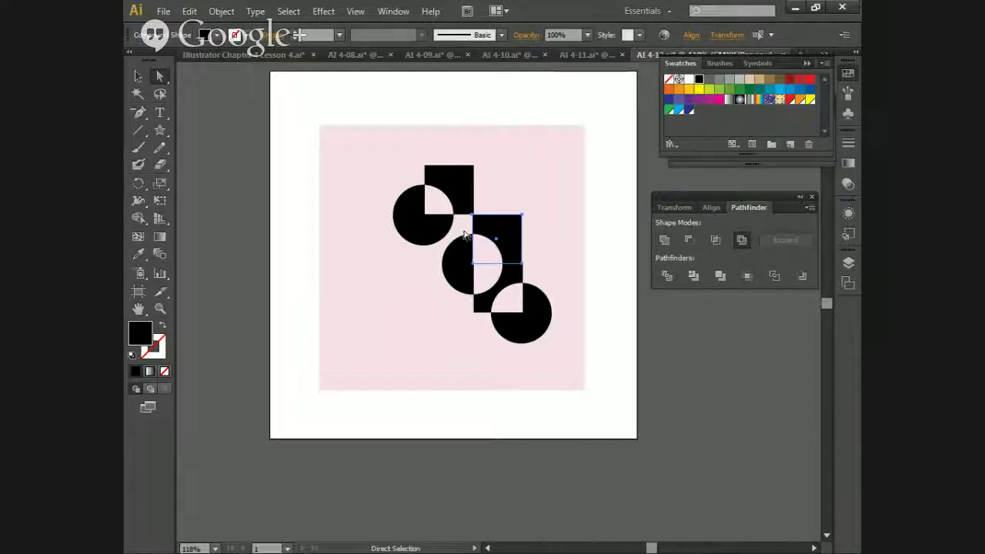
{"action": "key", "text": "Right"}
{"action": "key", "text": "Right"}
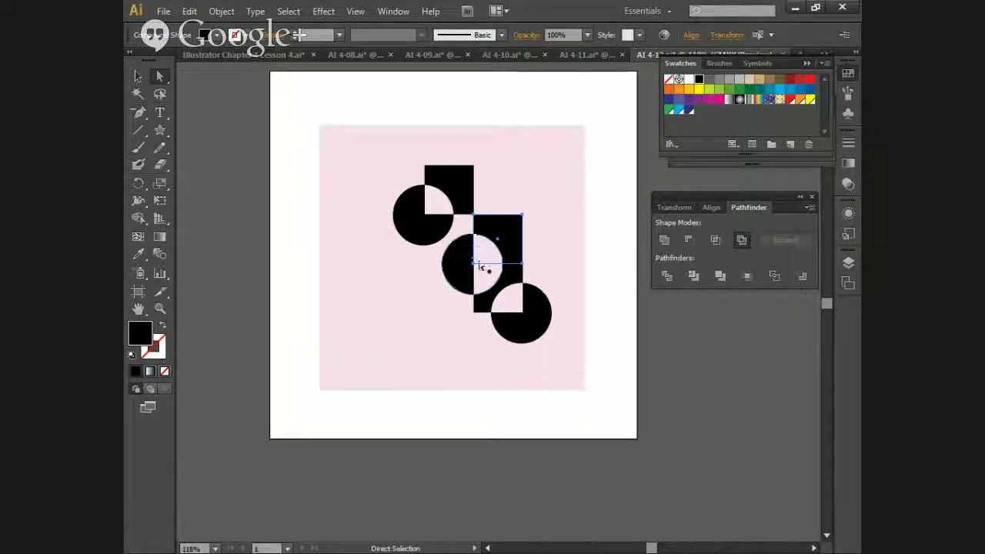
Step: Move only the lowest square one square width to the right, so it covers the third circle's upper-right quarter
{"action": "left_click", "coordinate": [509, 284]}
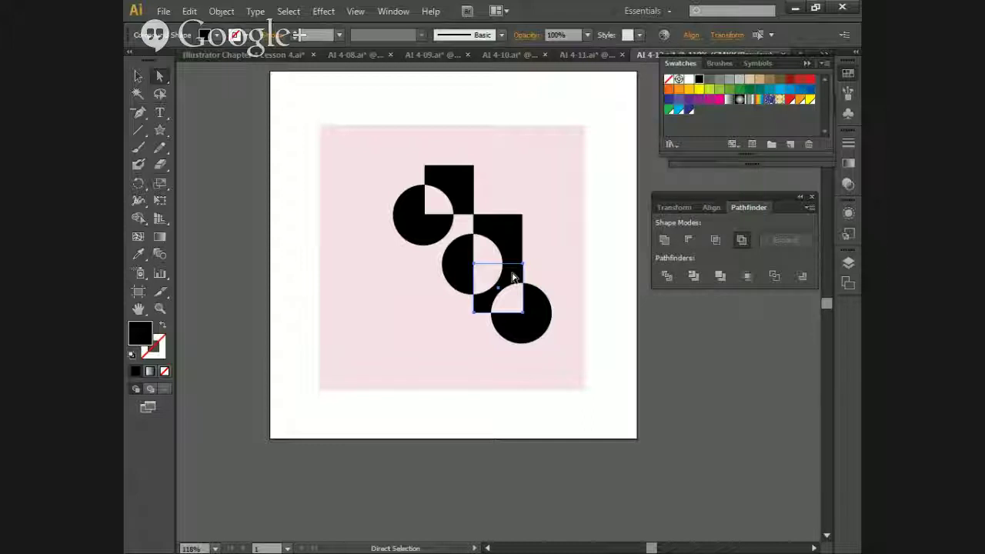
{"action": "key", "text": "Right"}
{"action": "key", "text": "Right"}
{"action": "key", "text": "Right"}
{"action": "key", "text": "Right"}
{"action": "key", "text": "Right"}
{"action": "key", "text": "Right"}
{"action": "key", "text": "Right"}
{"action": "key", "text": "Right"}
{"action": "key", "text": "Right"}
{"action": "key", "text": "Right"}
{"action": "key", "text": "Right"}
{"action": "key", "text": "Right"}
{"action": "key", "text": "Right"}
{"action": "key", "text": "Right"}
{"action": "key", "text": "Right"}
{"action": "key", "text": "Right"}
{"action": "key", "text": "Right"}
{"action": "key", "text": "Right"}
{"action": "key", "text": "Right"}
{"action": "key", "text": "Right"}
{"action": "key", "text": "Right"}
{"action": "key", "text": "Right"}
{"action": "key", "text": "Right"}
{"action": "key", "text": "Right"}
{"action": "key", "text": "Right"}
{"action": "key", "text": "Right"}
{"action": "key", "text": "Right"}
{"action": "key", "text": "Right"}
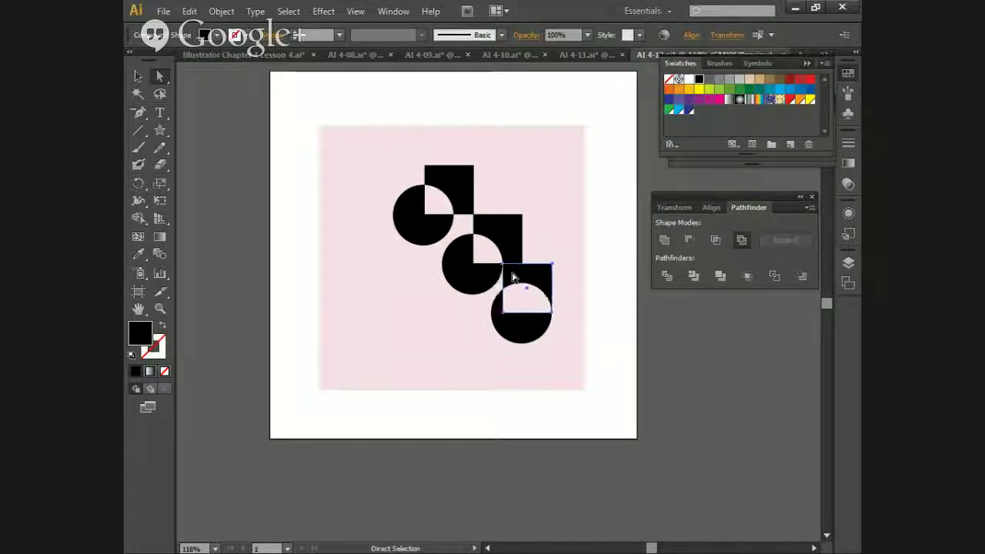
{"action": "key", "text": "Right"}
{"action": "key", "text": "Right"}
{"action": "key", "text": "Right"}
{"action": "key", "text": "Right"}
{"action": "key", "text": "Right"}
{"action": "key", "text": "Right"}
{"action": "key", "text": "Right"}
{"action": "key", "text": "Right"}
{"action": "key", "text": "Right"}
{"action": "key", "text": "Right"}
{"action": "key", "text": "Right"}
{"action": "key", "text": "Right"}
{"action": "key", "text": "Right"}
{"action": "key", "text": "Right"}
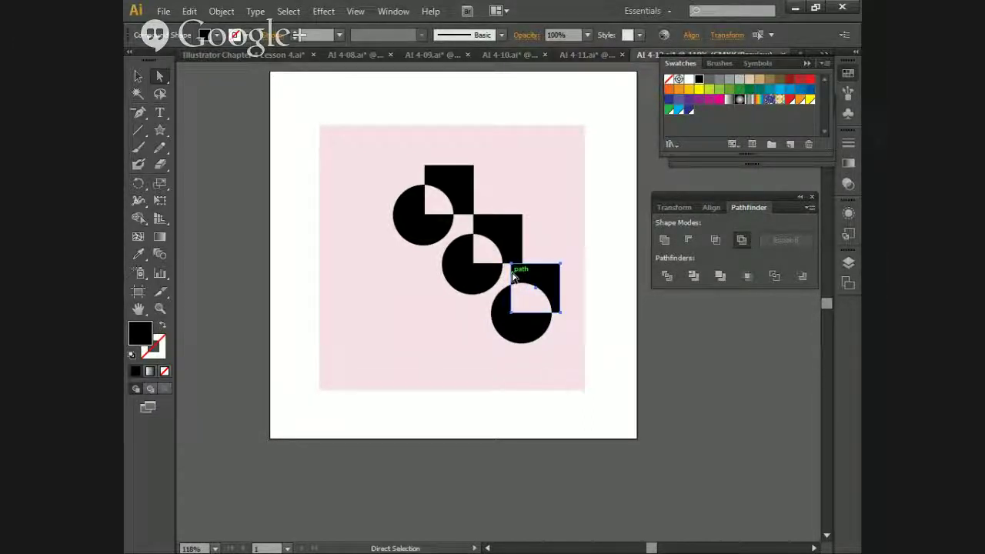
{"action": "key", "text": "Right"}
{"action": "key", "text": "Right"}
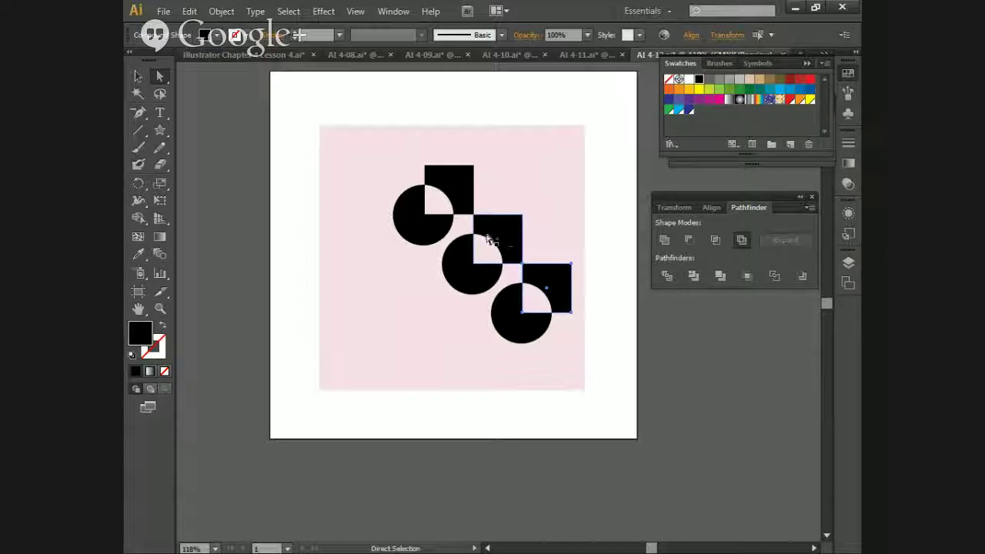
Step: Select the squares inside the compound shape together, without the circles
{"action": "left_click", "coordinate": [458, 175], "text": "shift"}
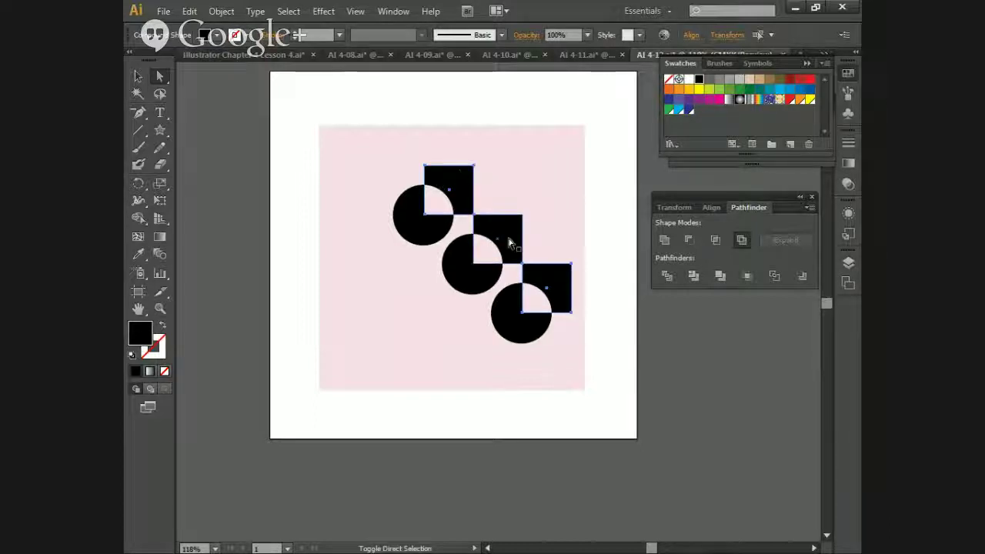
{"action": "left_click", "coordinate": [510, 241], "text": "shift"}
{"action": "left_click", "coordinate": [555, 281], "text": "shift"}
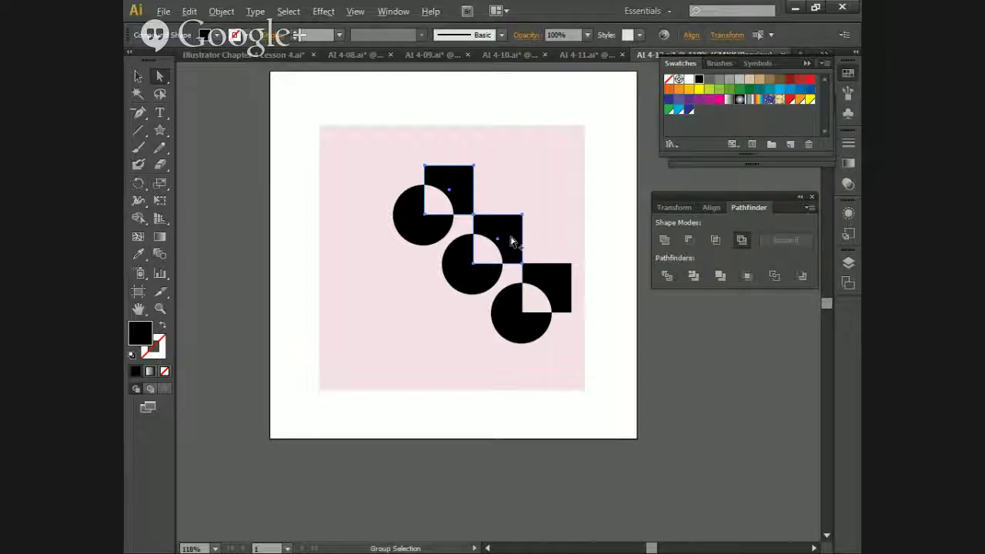
{"action": "left_click_drag", "start_coordinate": [511, 240], "coordinate": [438, 280]}
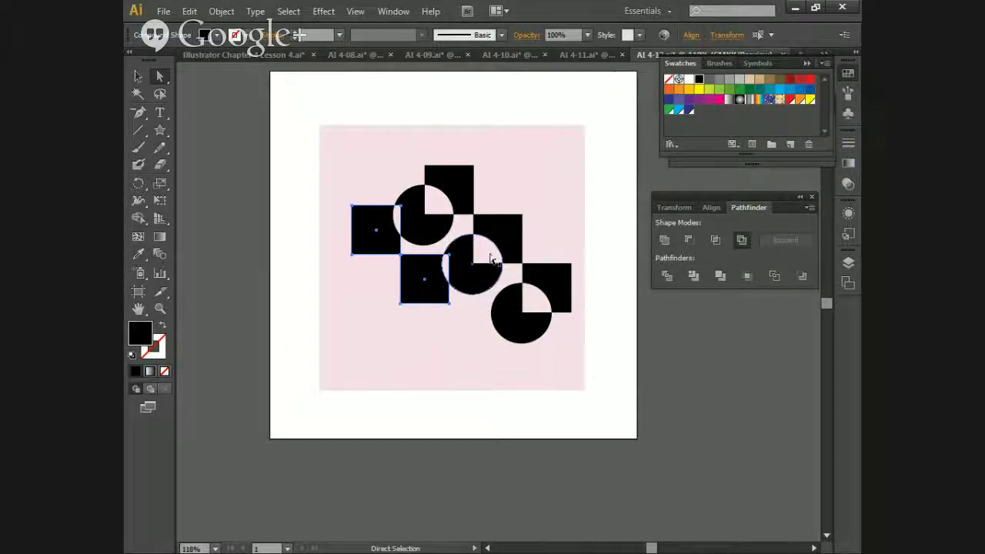
{"action": "key", "text": "v"}
{"action": "key", "text": "ctrl+z"}
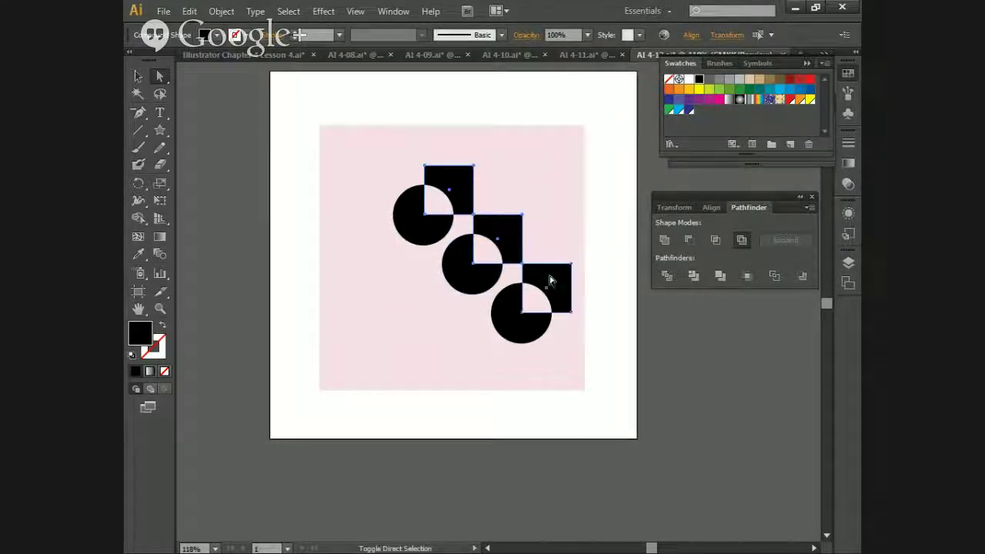
Step: Duplicate the three selected squares one square width to the left and down, covering each circle's lower-left quarter
{"action": "key", "text": "a"}
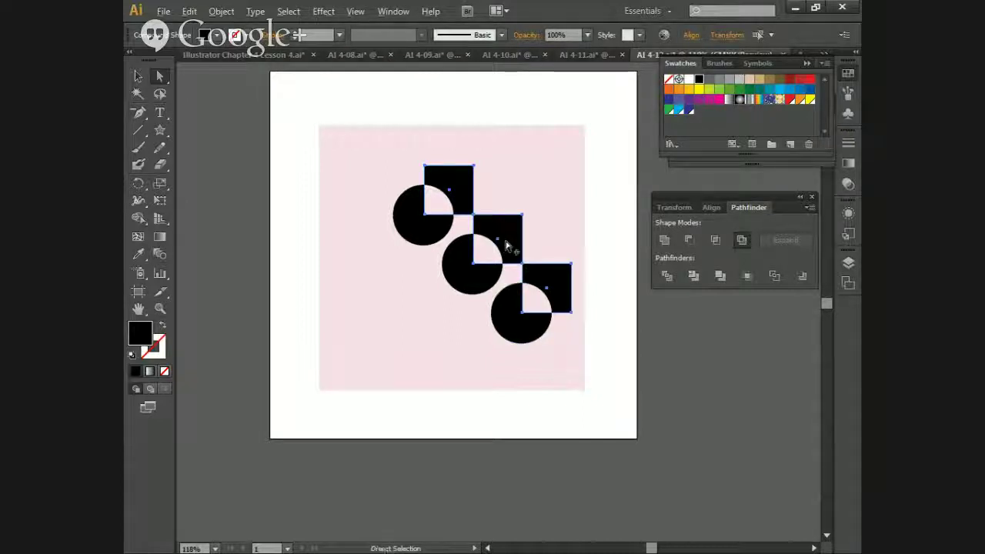
{"action": "left_click_drag", "start_coordinate": [506, 240], "coordinate": [462, 287]}
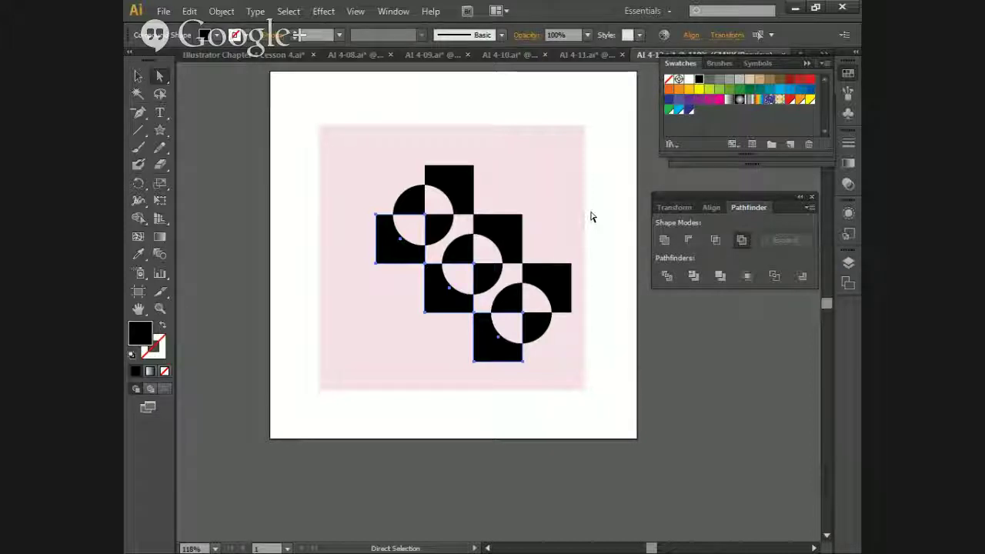
Step: Select the three circles inside the compound shape together, leaving all of the squares unselected
{"action": "left_click", "coordinate": [439, 198]}
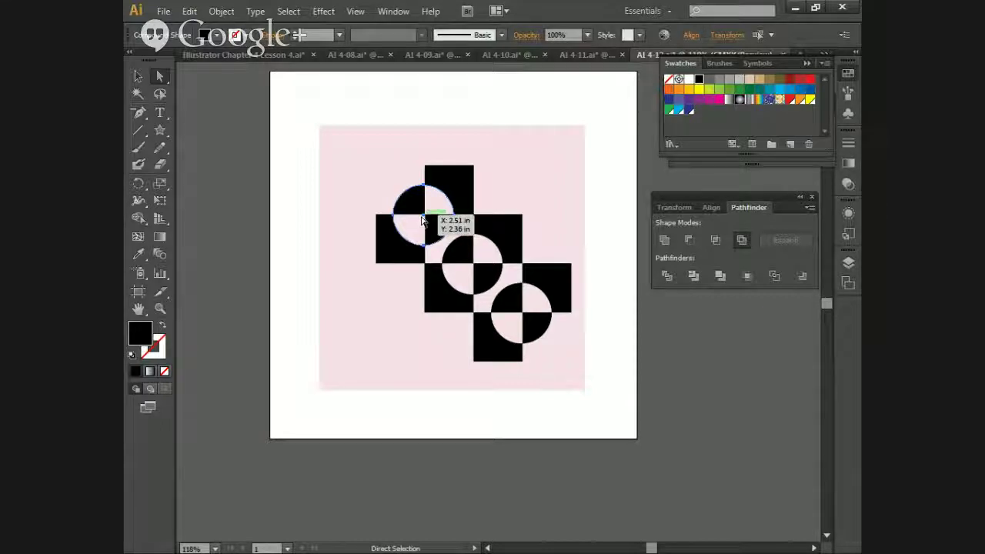
{"action": "left_click", "coordinate": [455, 240], "text": "shift"}
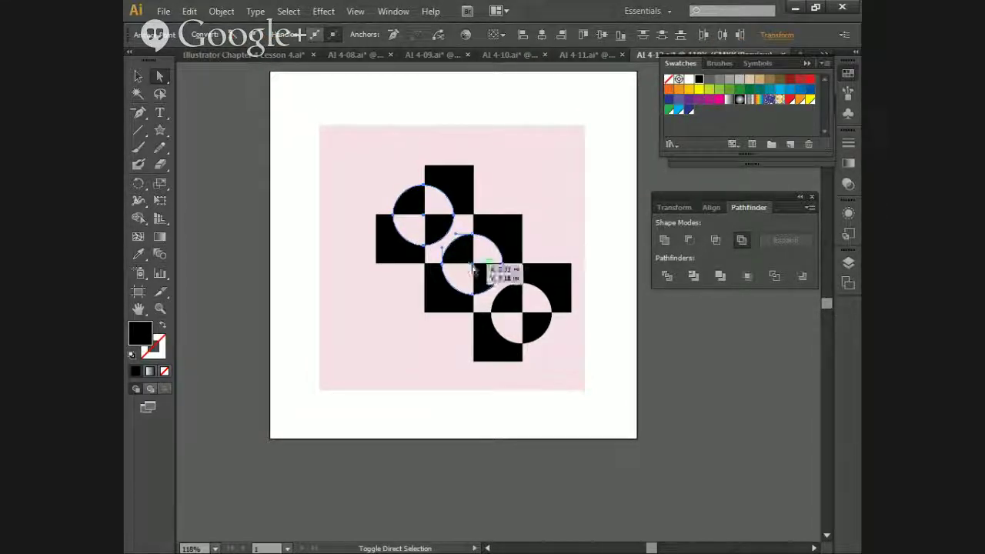
{"action": "left_click", "coordinate": [433, 243], "text": "shift"}
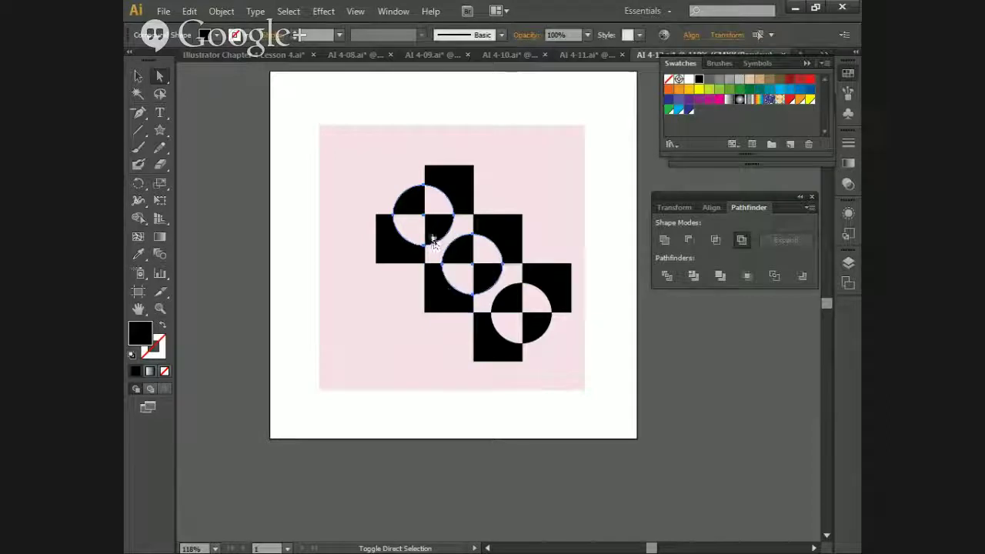
{"action": "left_click", "coordinate": [443, 193]}
{"action": "left_click", "coordinate": [428, 221], "text": "shift"}
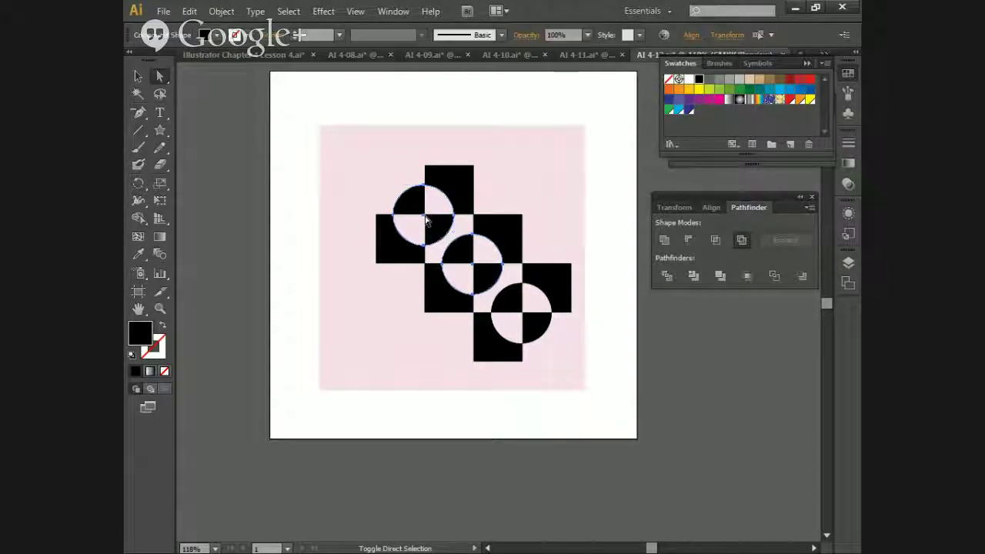
{"action": "left_click", "coordinate": [517, 288], "text": "shift"}
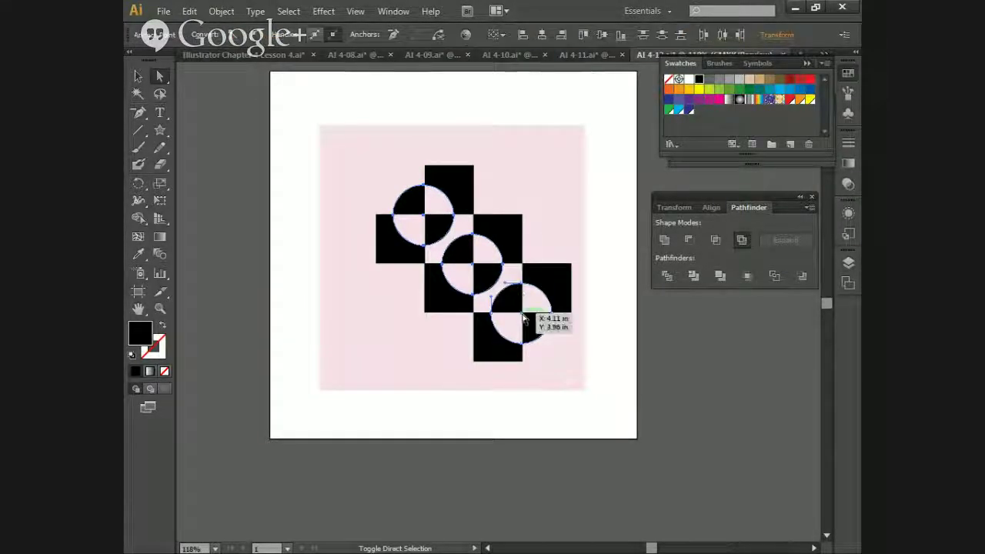
{"action": "left_click", "coordinate": [527, 318], "text": "shift"}
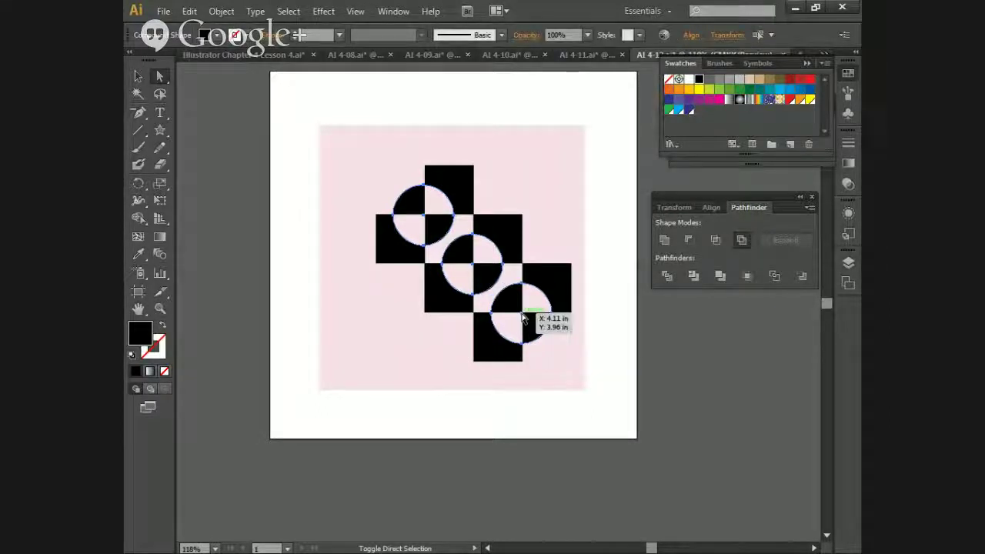
{"action": "left_click", "coordinate": [528, 318], "text": "shift"}
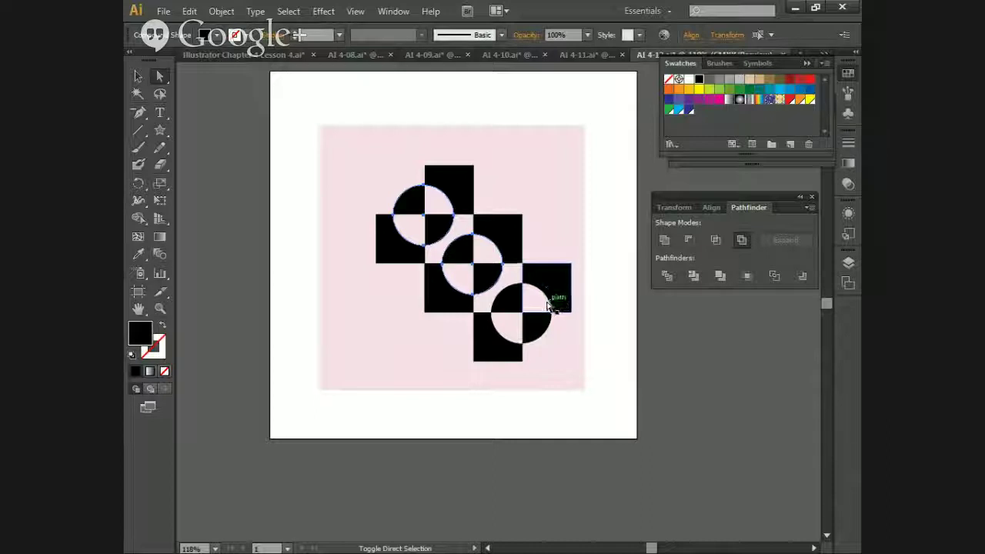
{"action": "left_click", "coordinate": [524, 320], "text": "shift"}
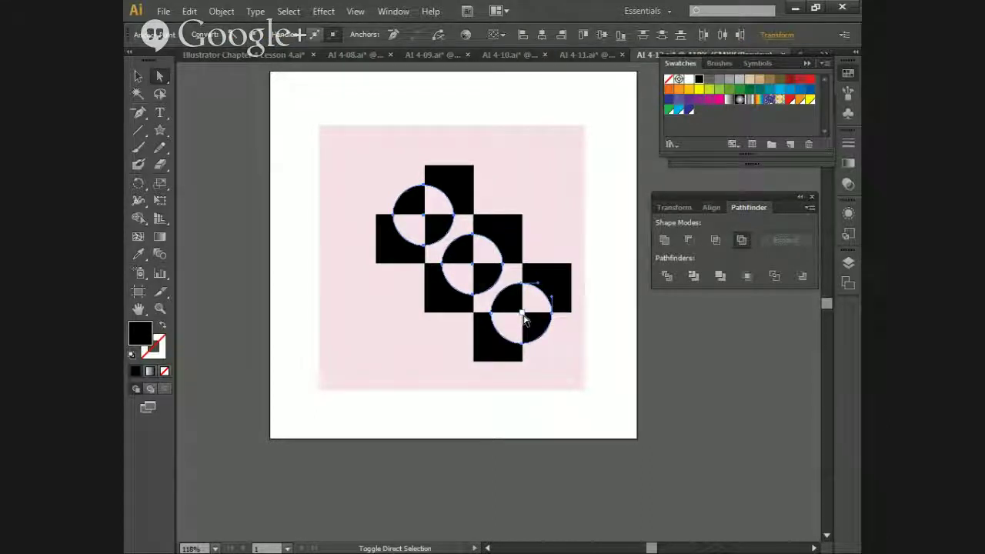
{"action": "left_click", "coordinate": [524, 320]}
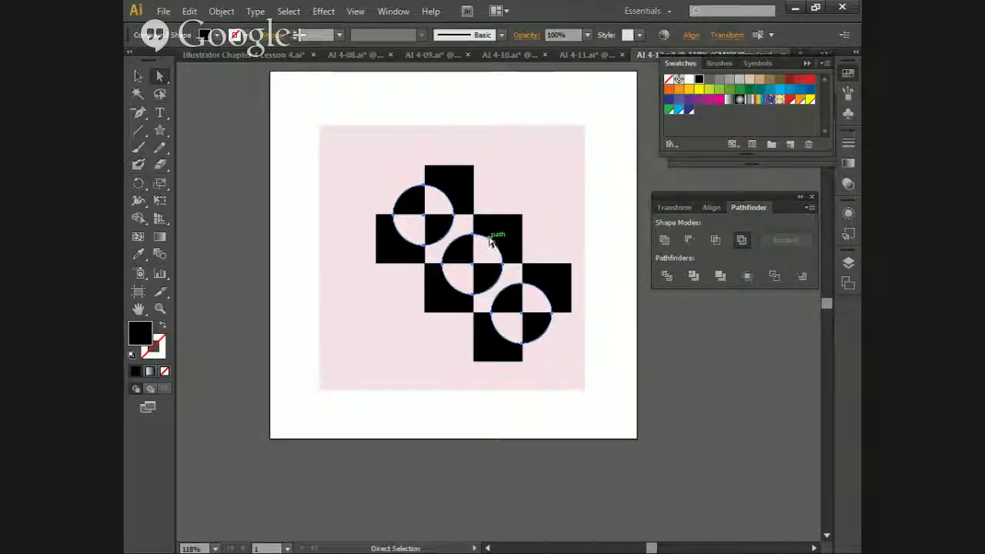
Step: Try scaling the three selected circles uniformly to 120%, and undo the scaling
{"action": "double_click", "coordinate": [159, 185]}
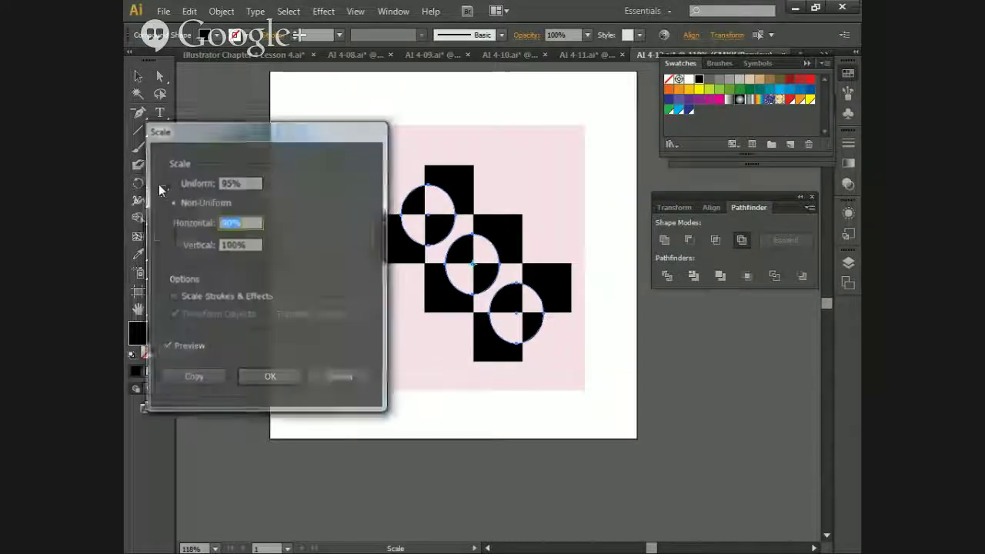
{"action": "left_click", "coordinate": [172, 182]}
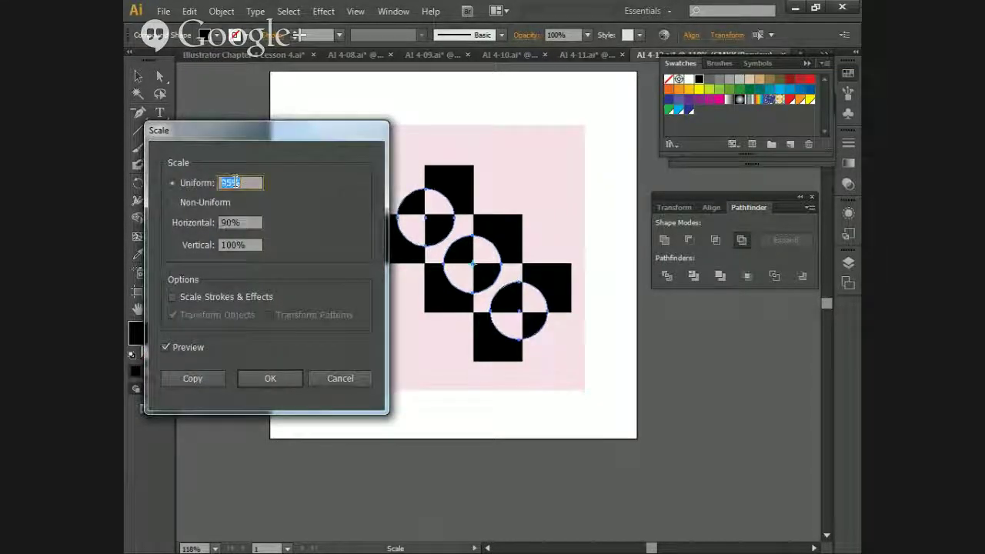
{"action": "type", "text": "120"}
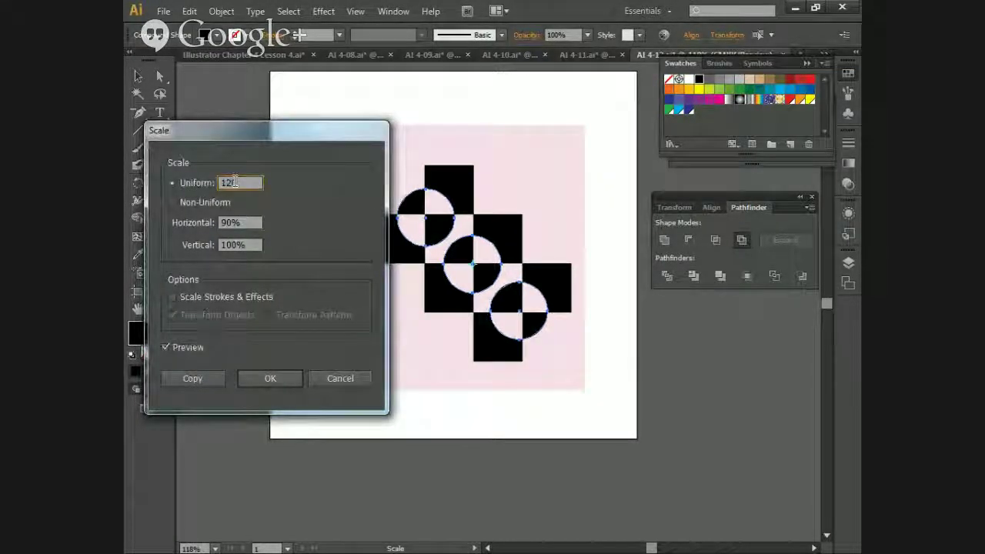
{"action": "key", "text": "Return"}
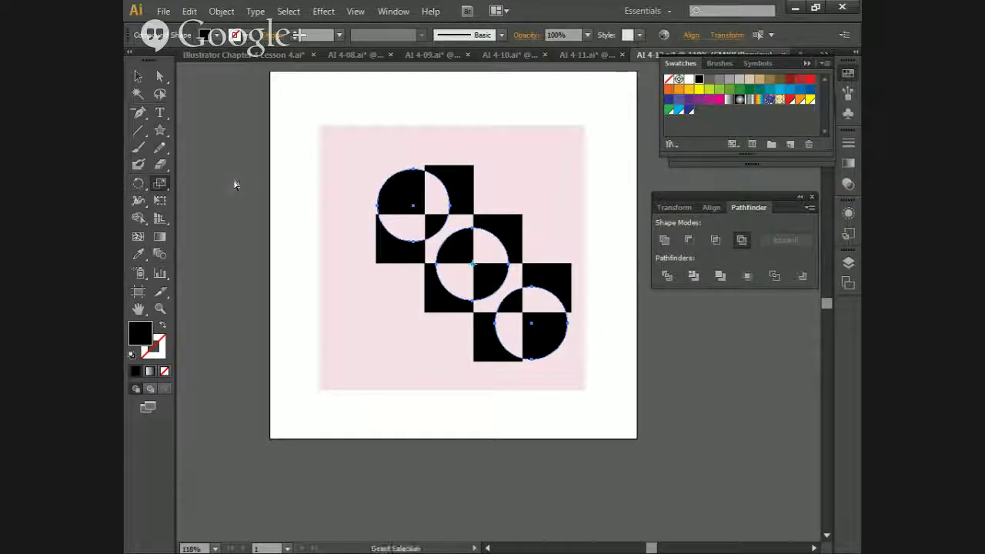
{"action": "key", "text": "ctrl+z"}
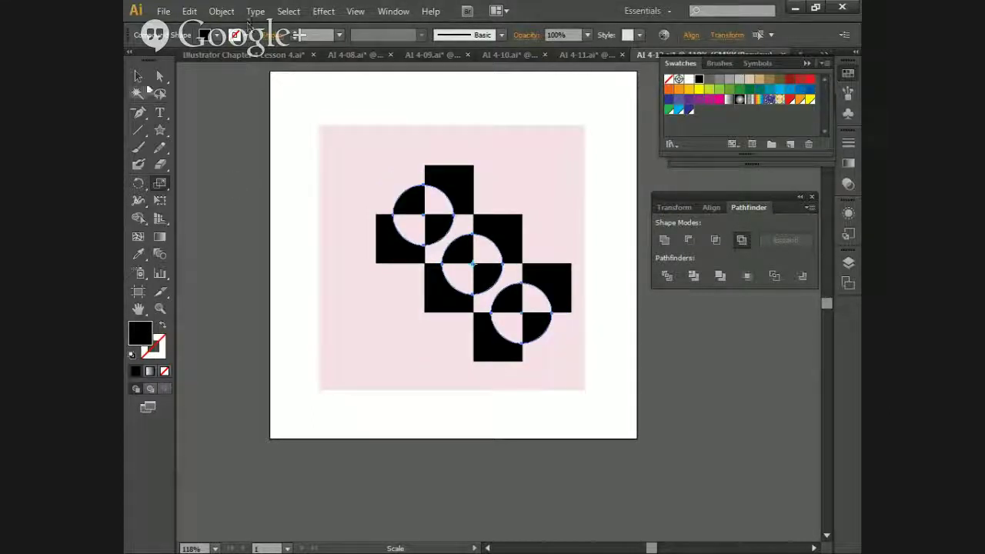
Step: Scale the three selected circles uniformly to 150% and deselect the artwork
{"action": "double_click", "coordinate": [156, 186]}
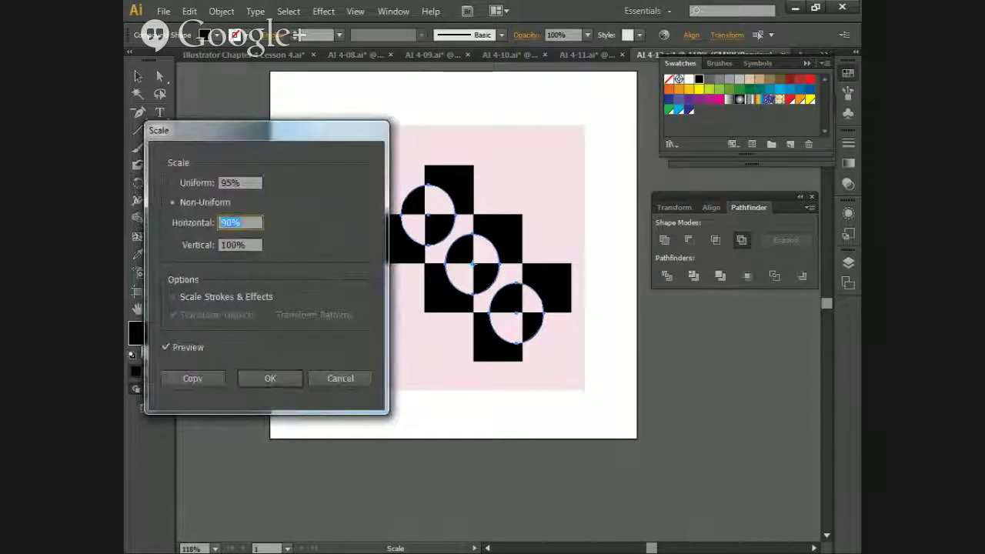
{"action": "left_click", "coordinate": [229, 182]}
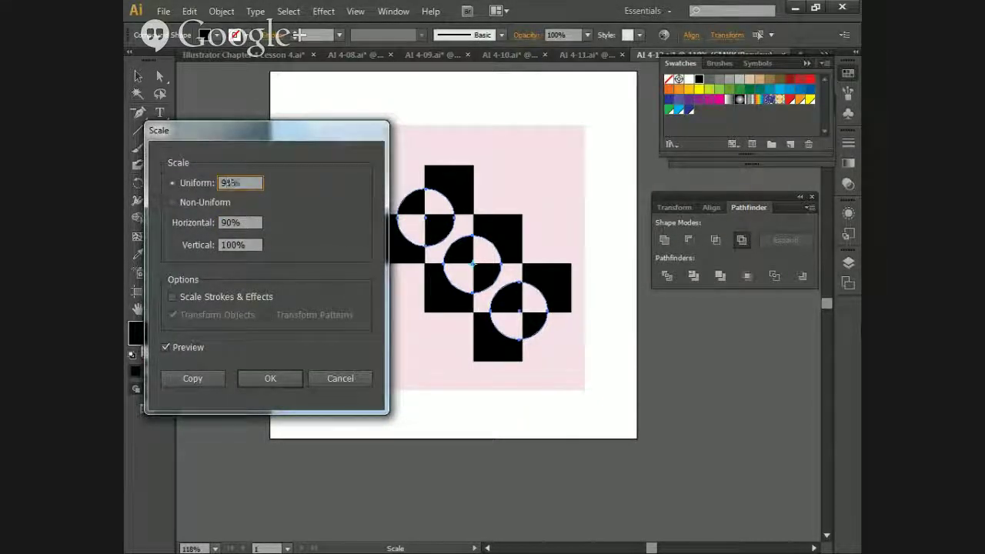
{"action": "key", "text": "BackSpace"}
{"action": "key", "text": "BackSpace"}
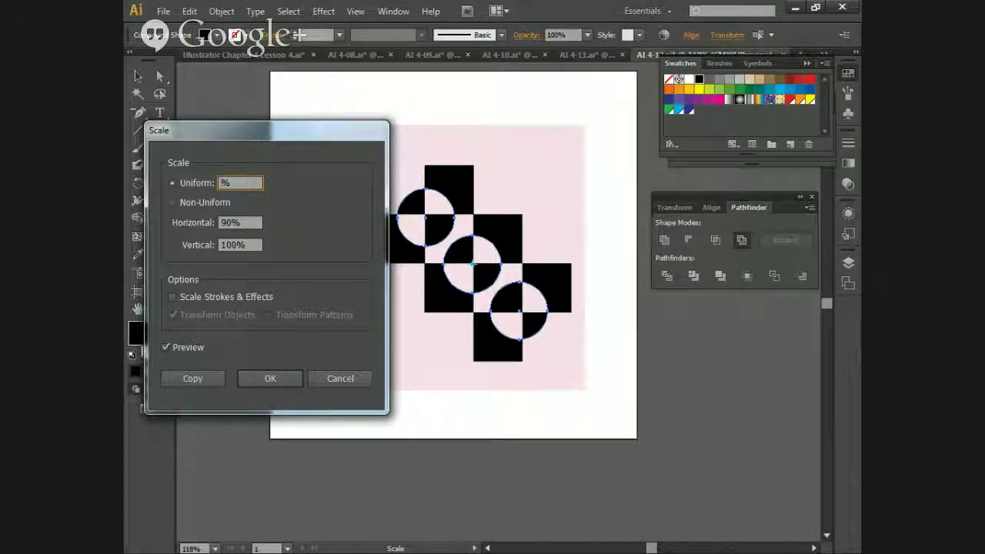
{"action": "type", "text": "150"}
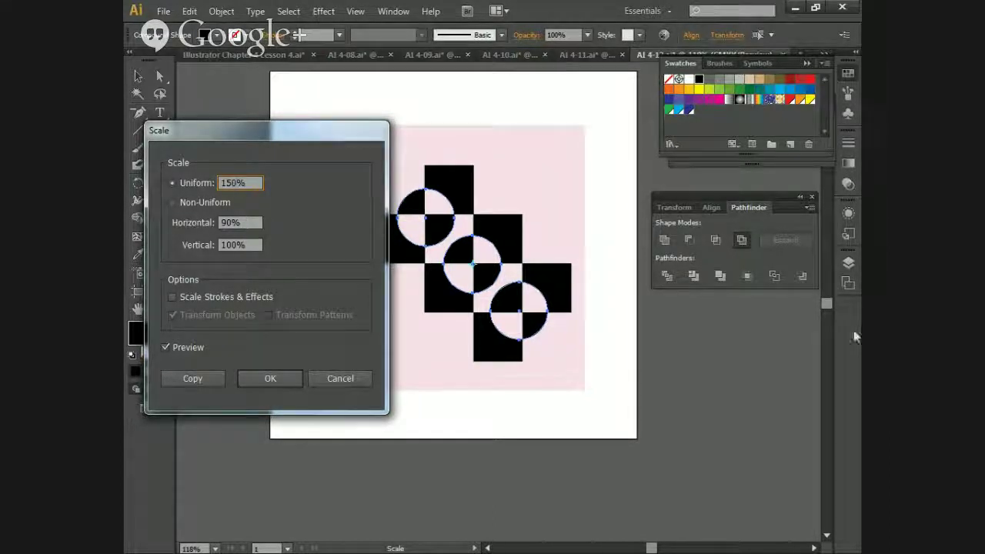
{"action": "left_click", "coordinate": [258, 378]}
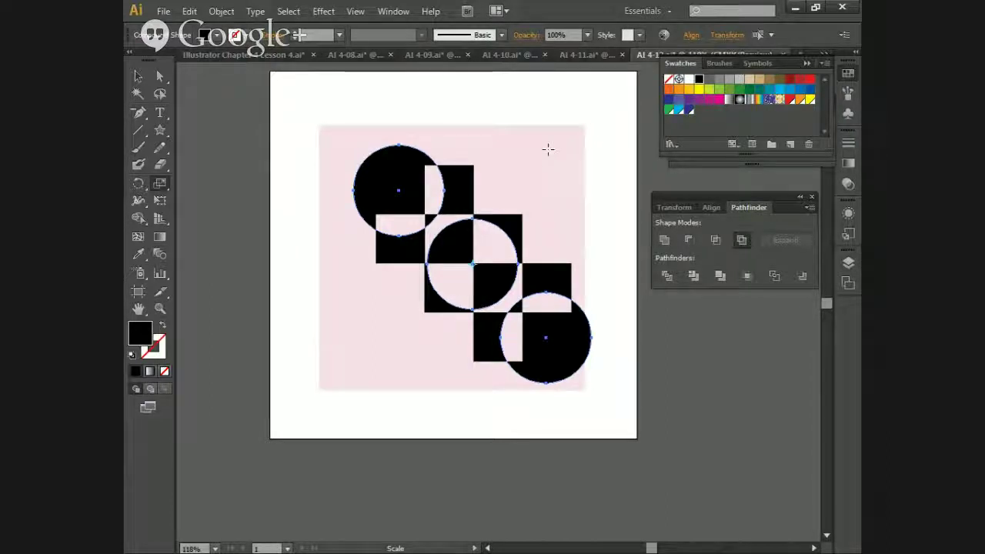
{"action": "key", "text": "v"}
{"action": "left_click", "coordinate": [621, 171]}
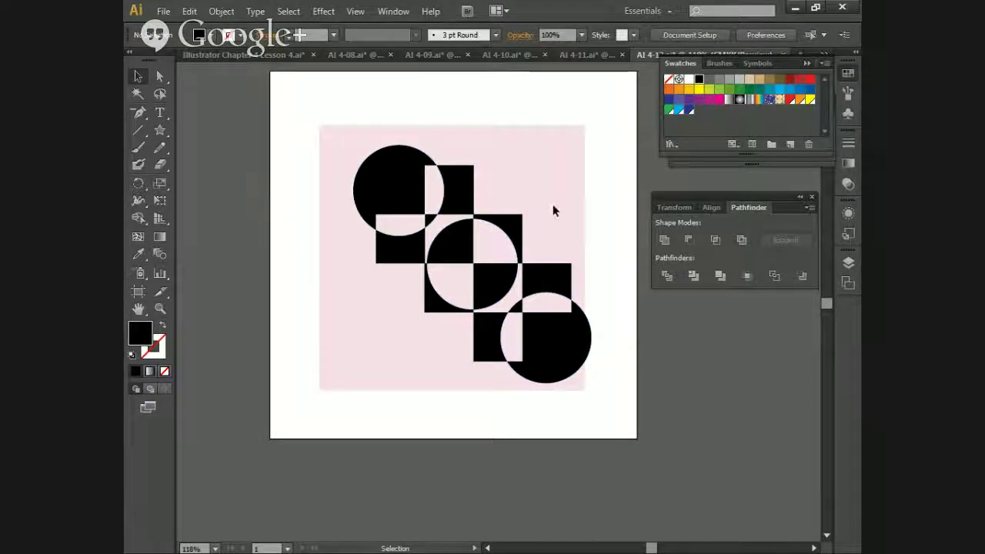
{"action": "left_click", "coordinate": [519, 247]}
{"action": "left_click", "coordinate": [614, 221]}
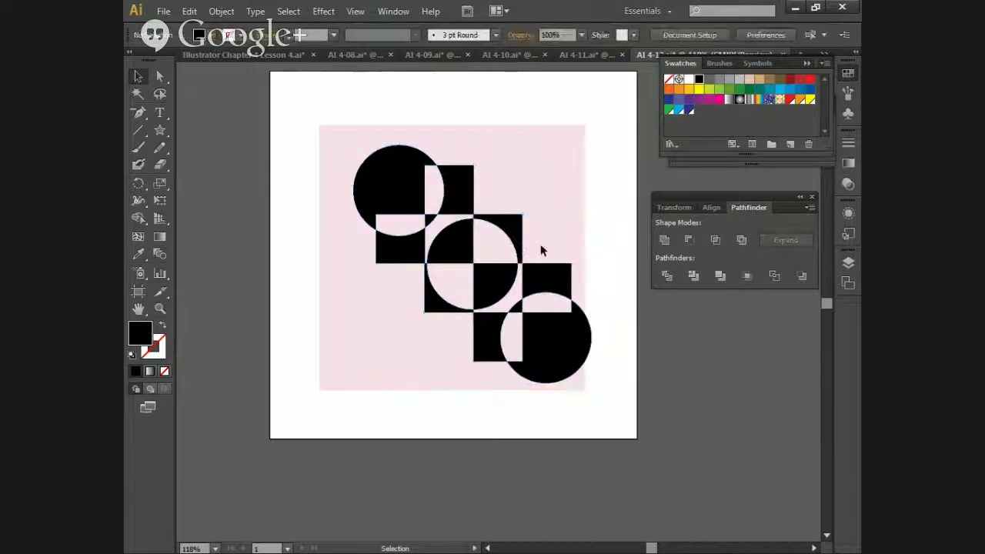
Step: Select only the middle circle inside the compound shape and scale it uniformly to 200%
{"action": "key", "text": "a"}
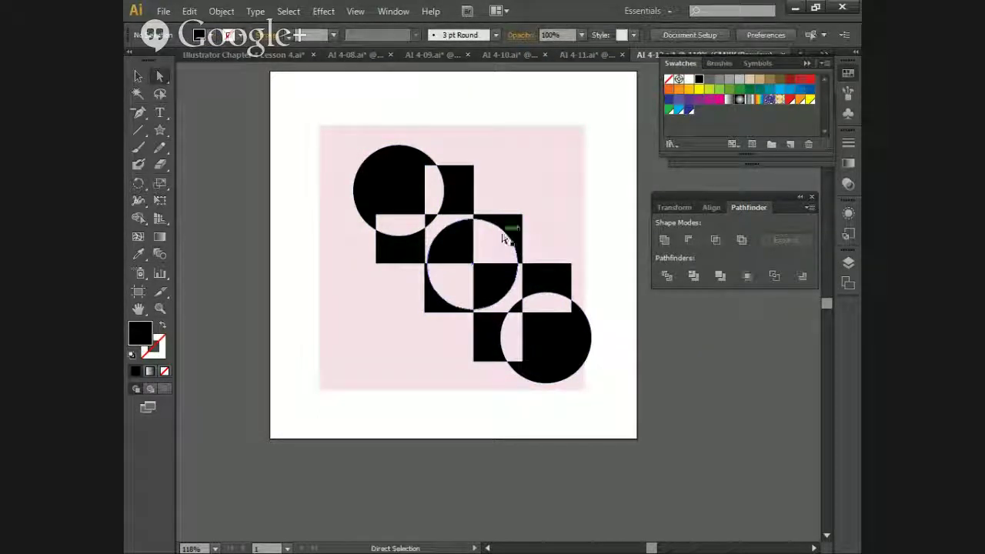
{"action": "left_click", "coordinate": [504, 239]}
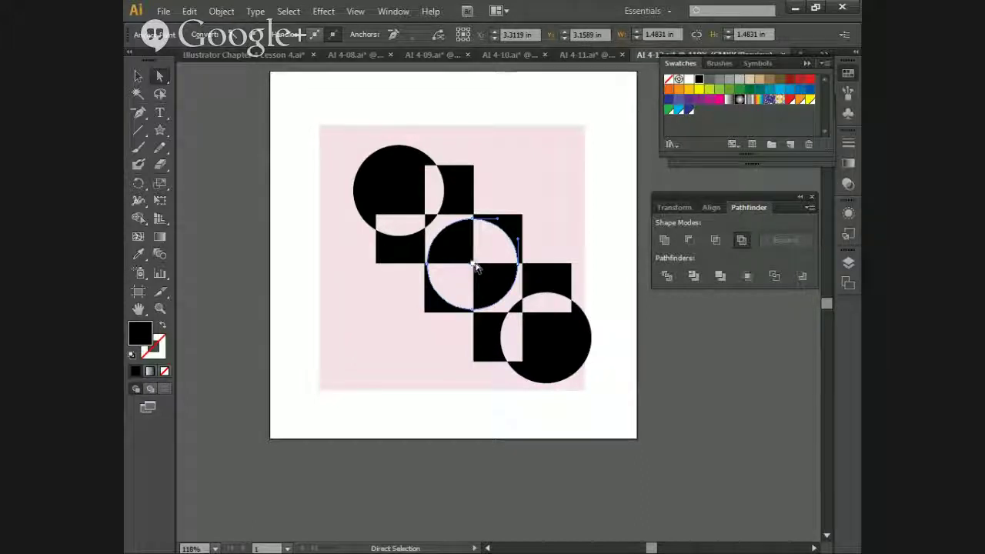
{"action": "left_click", "coordinate": [477, 268]}
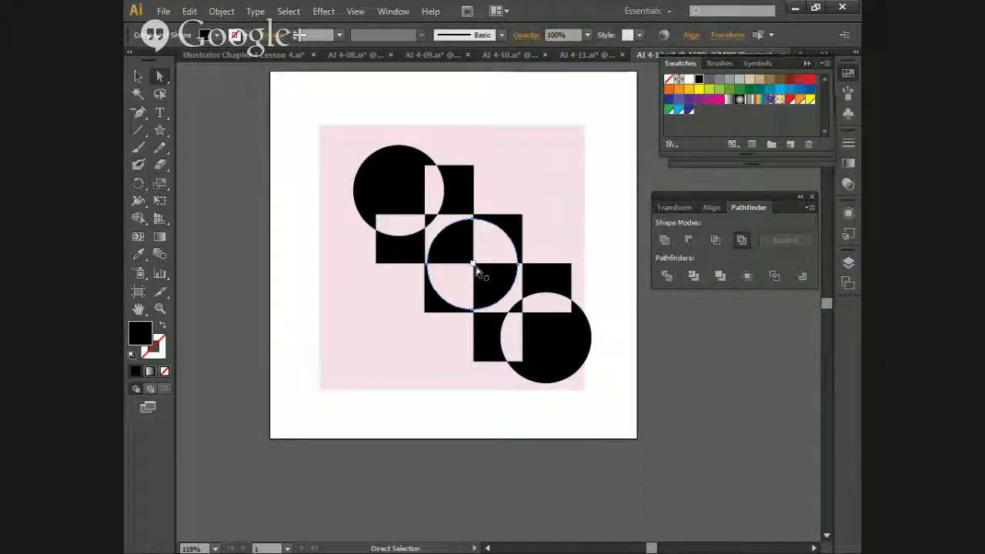
{"action": "double_click", "coordinate": [160, 187]}
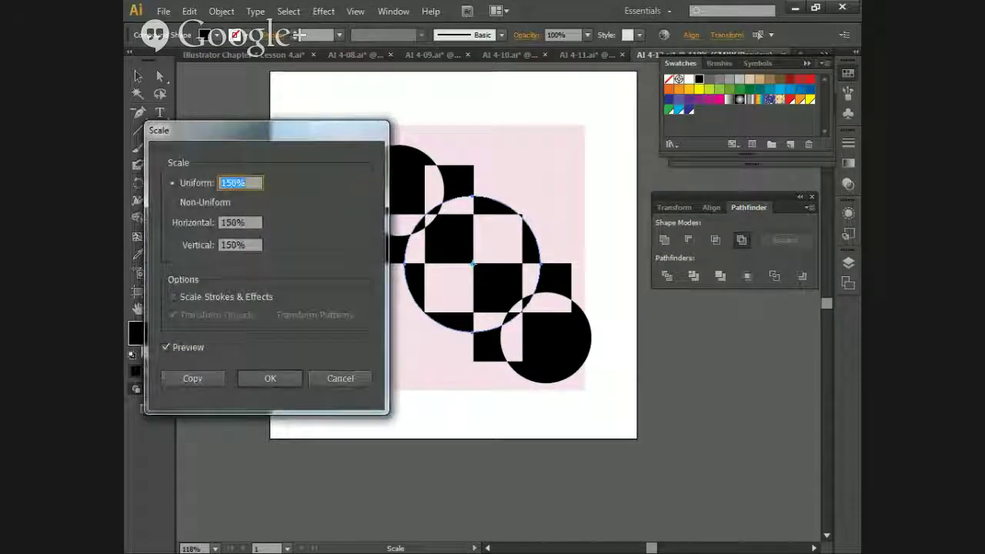
{"action": "type", "text": "200"}
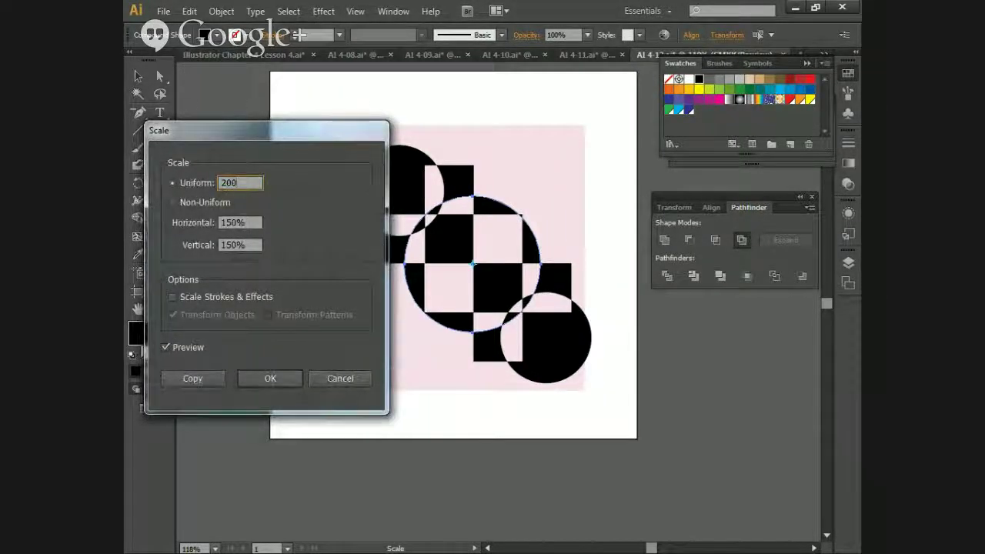
{"action": "key", "text": "Return"}
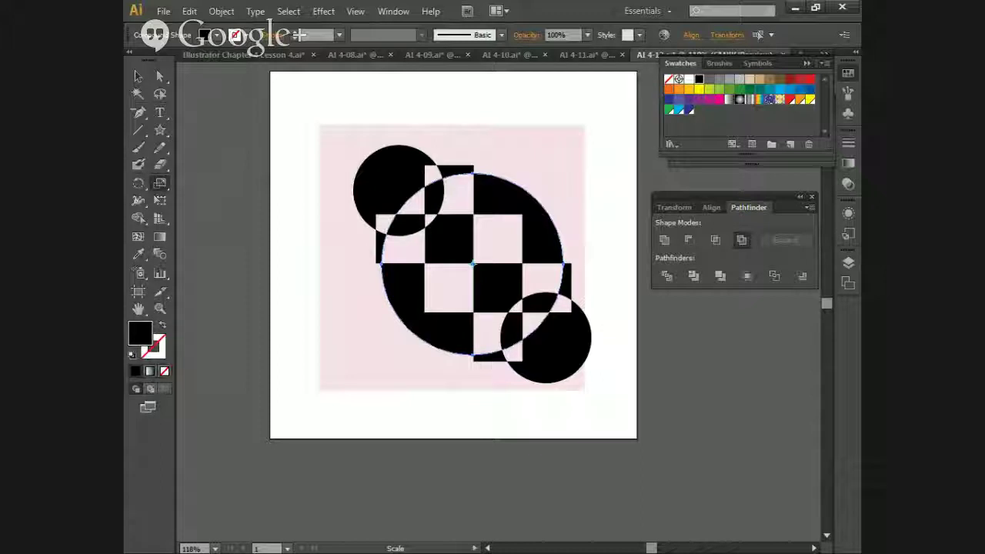
Step: Bring the enlarged middle circle to the front of the compound shape and set its shape mode to Intersect
{"action": "right_click", "coordinate": [544, 214]}
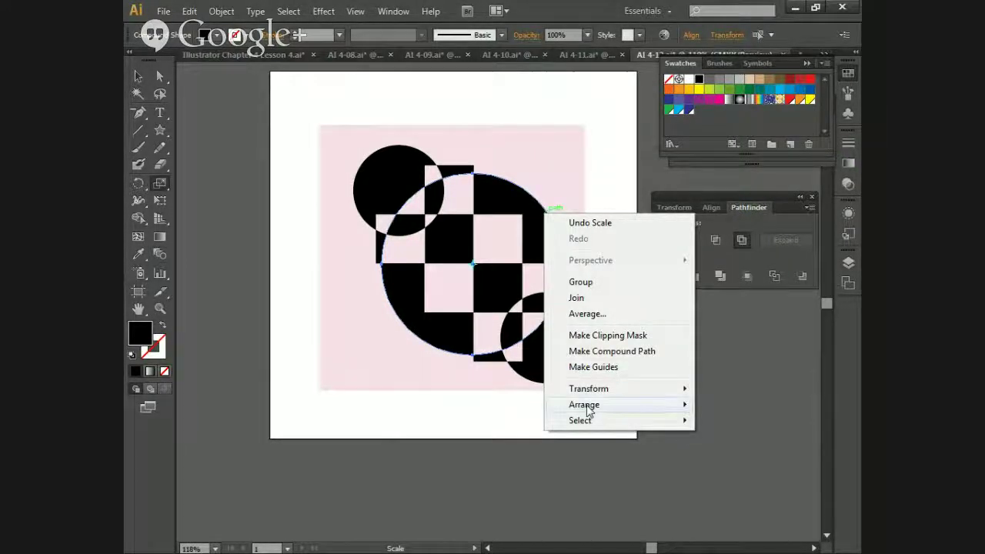
{"action": "mouse_move", "coordinate": [568, 408]}
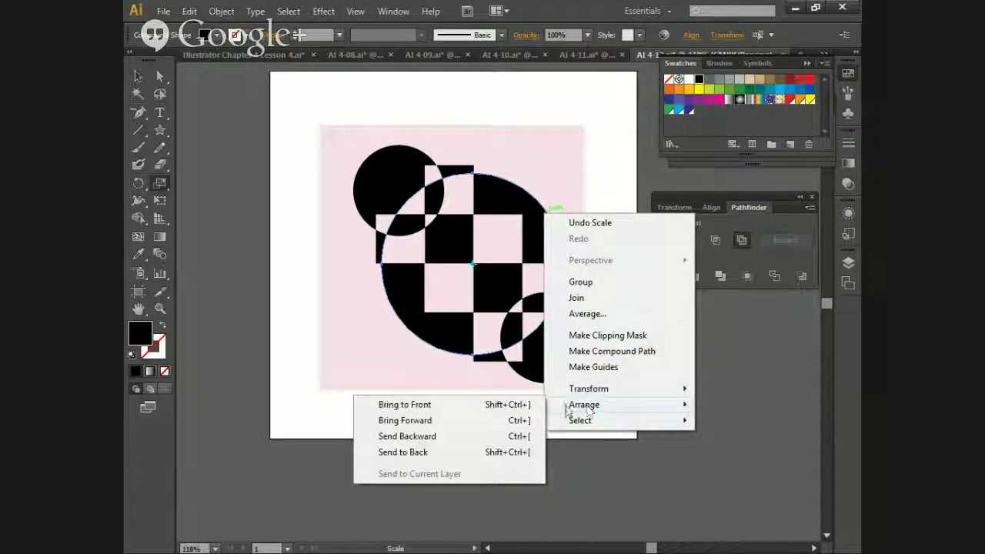
{"action": "left_click", "coordinate": [412, 419]}
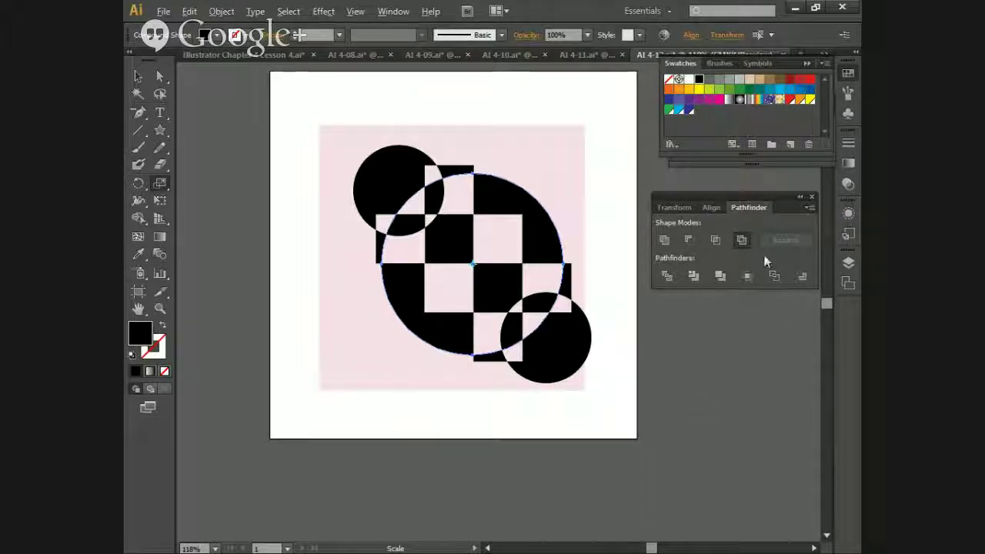
{"action": "left_click", "coordinate": [715, 241]}
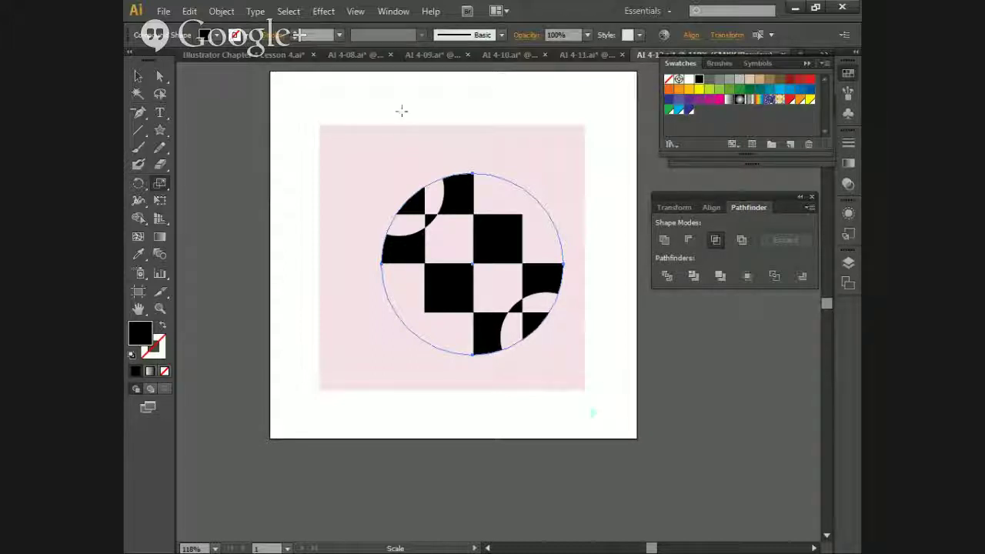
Step: Review the finished artwork in the other open documents, from the Chapter 4 lesson file through AI 4-08 to AI 4-11
{"action": "left_click", "coordinate": [211, 54]}
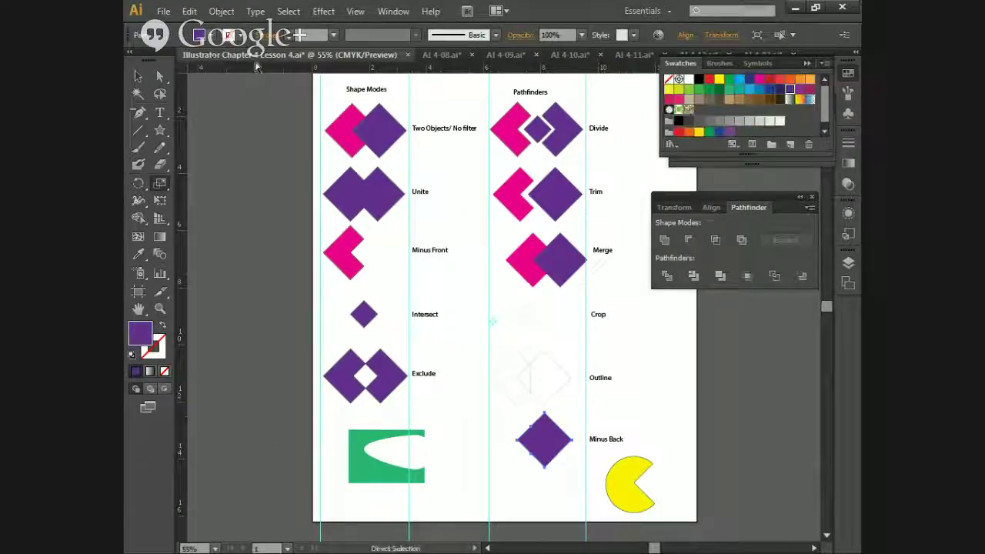
{"action": "left_click", "coordinate": [448, 54]}
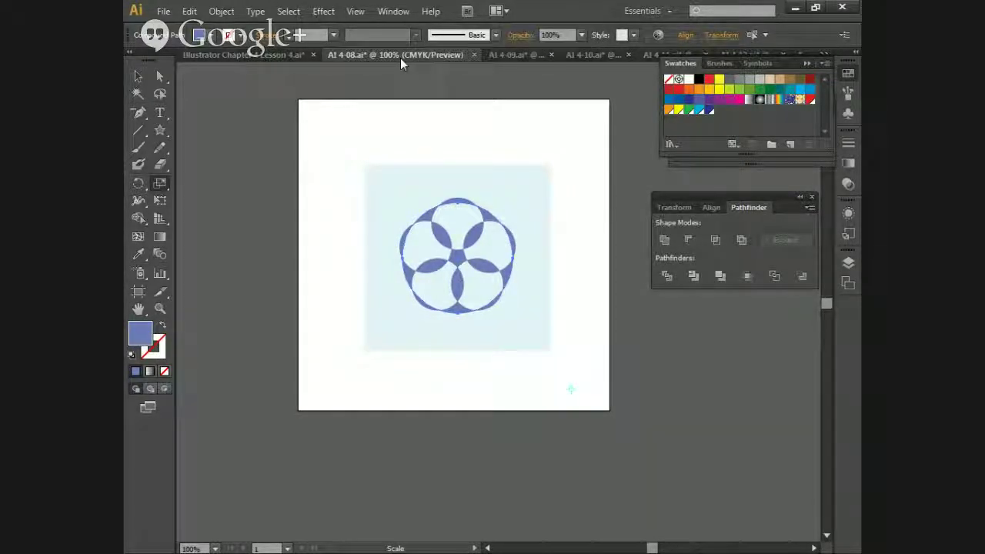
{"action": "left_click", "coordinate": [523, 59]}
{"action": "left_click", "coordinate": [597, 60]}
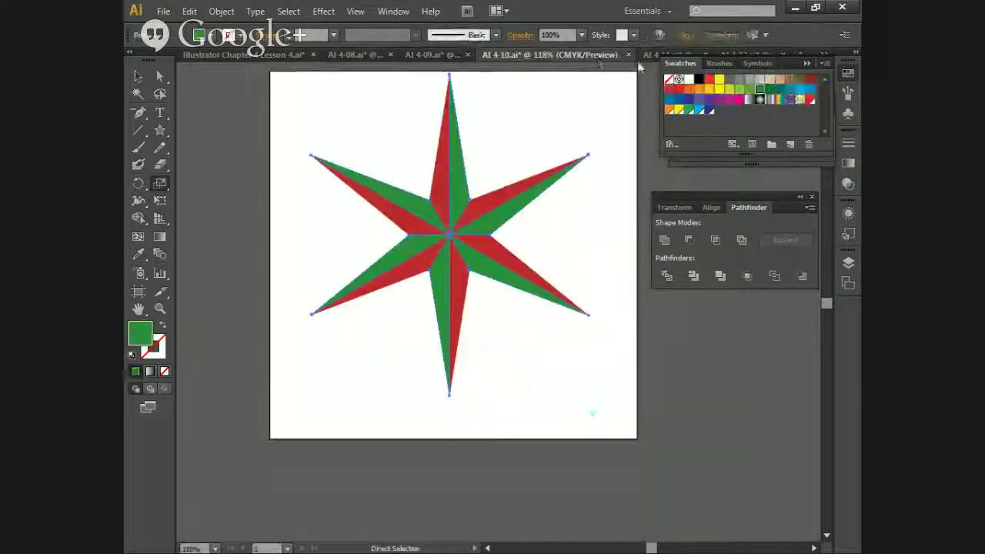
{"action": "left_click", "coordinate": [654, 55]}
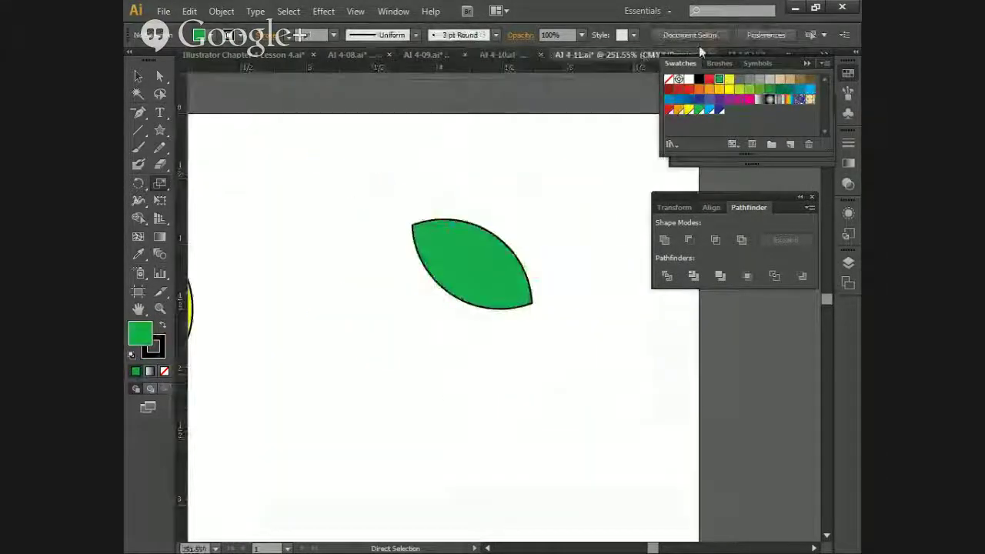
Step: Recap the finished designs in AI 4-08, AI 4-09, AI 4-10 and AI 4-11, starting from and returning to the checkered compound-shape document
{"action": "left_click", "coordinate": [749, 52]}
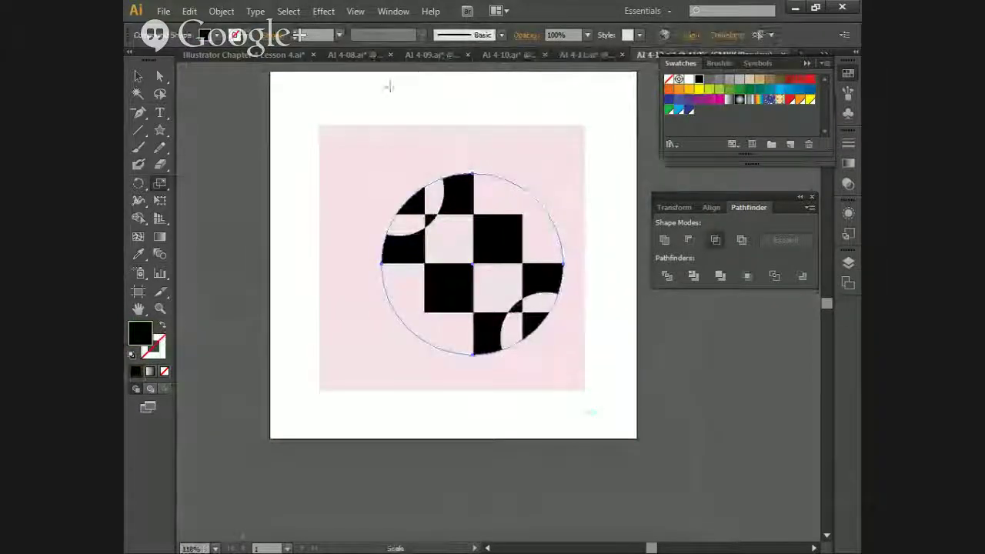
{"action": "left_click", "coordinate": [356, 55]}
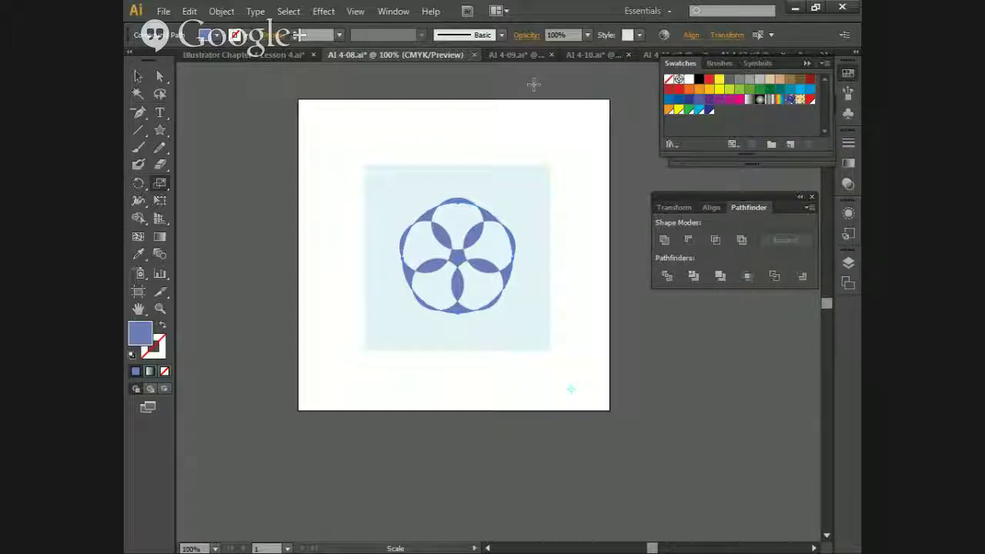
{"action": "left_click", "coordinate": [287, 10]}
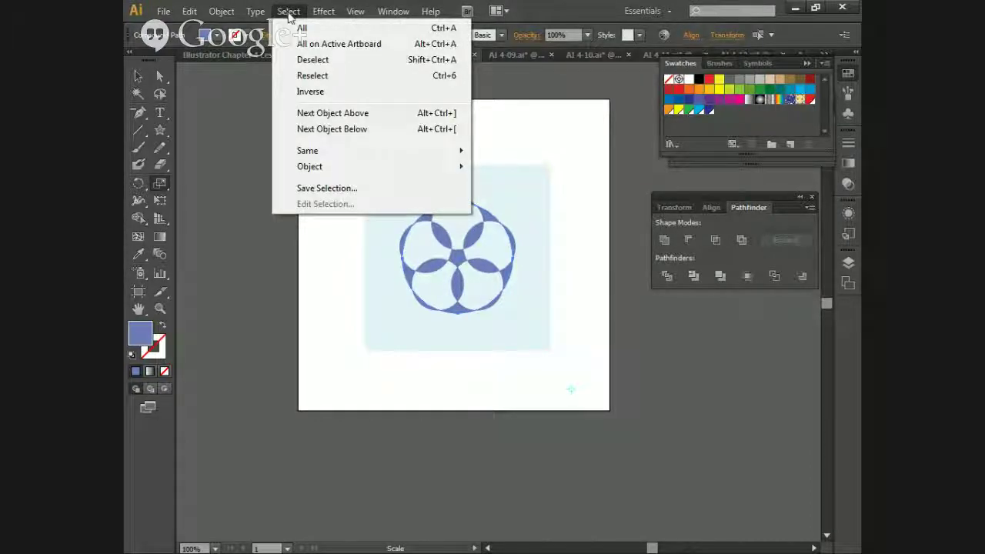
{"action": "left_click", "coordinate": [322, 93]}
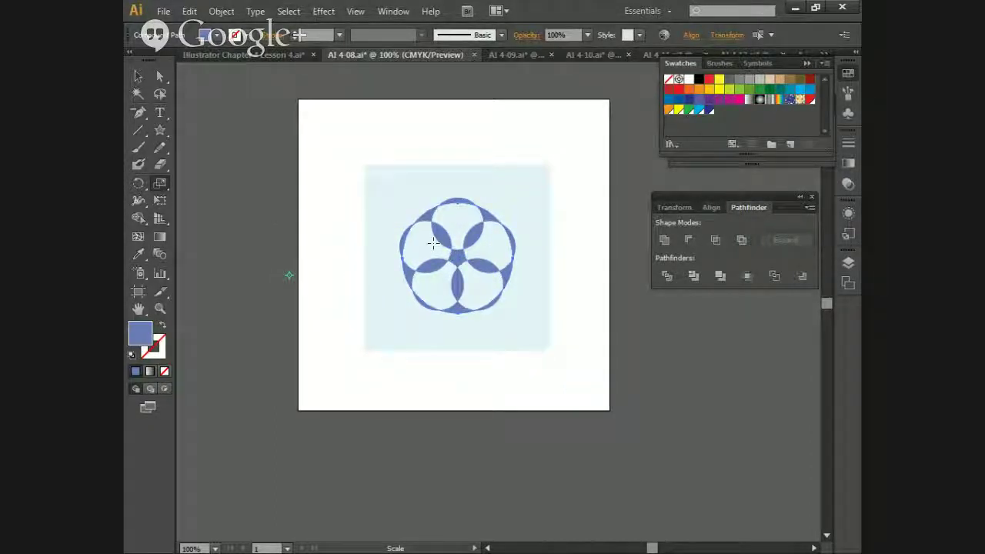
{"action": "left_click", "coordinate": [546, 59]}
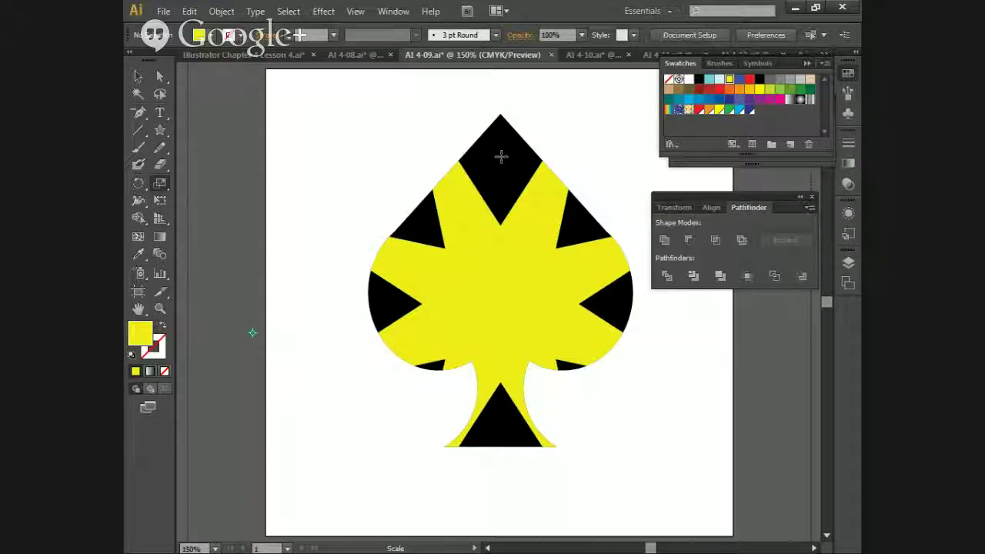
{"action": "left_click", "coordinate": [595, 57]}
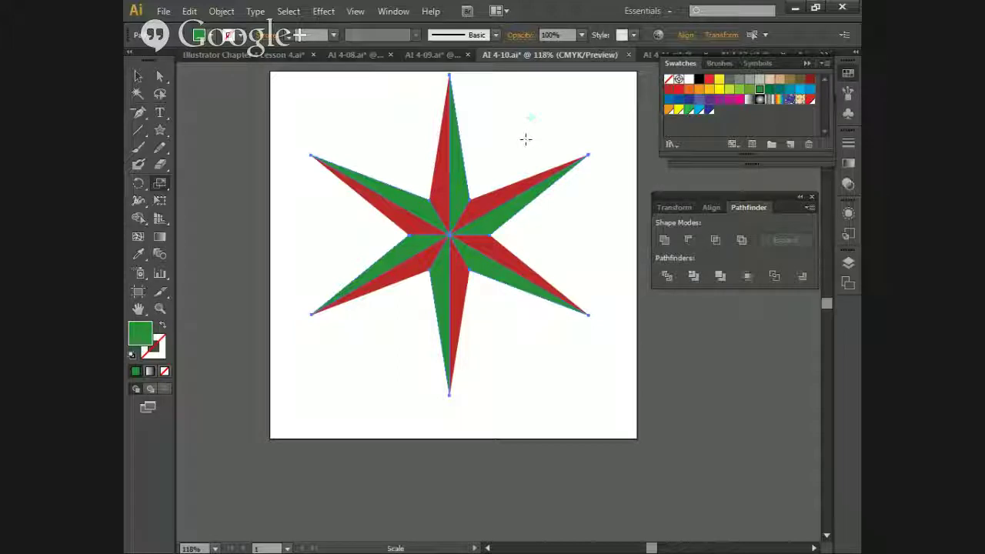
{"action": "left_click", "coordinate": [658, 55]}
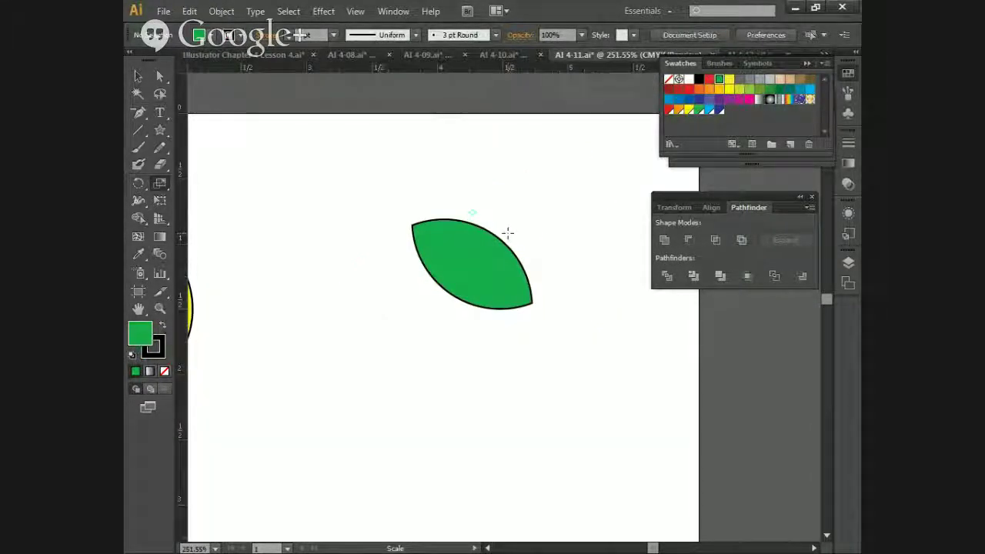
{"action": "key", "text": "ctrl+0"}
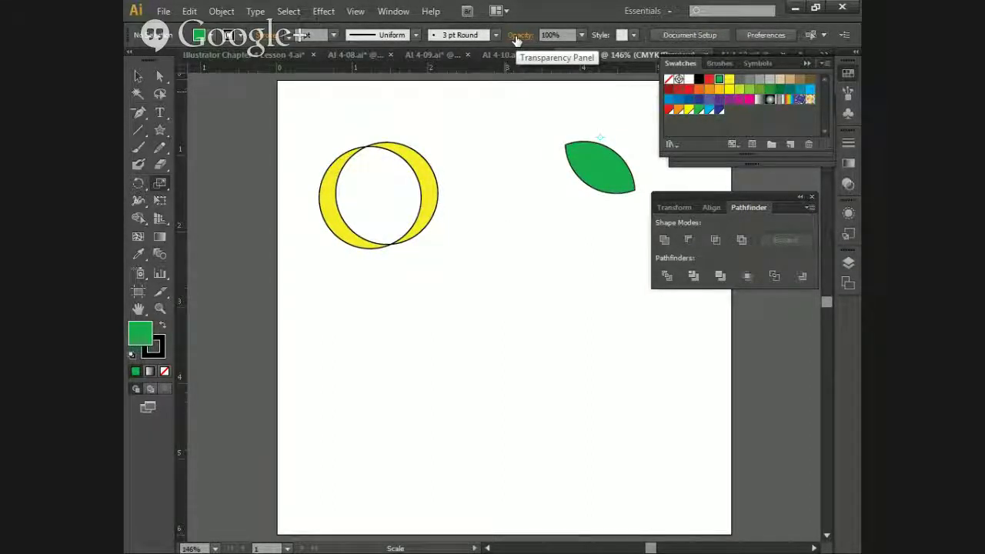
{"action": "left_click", "coordinate": [733, 52]}
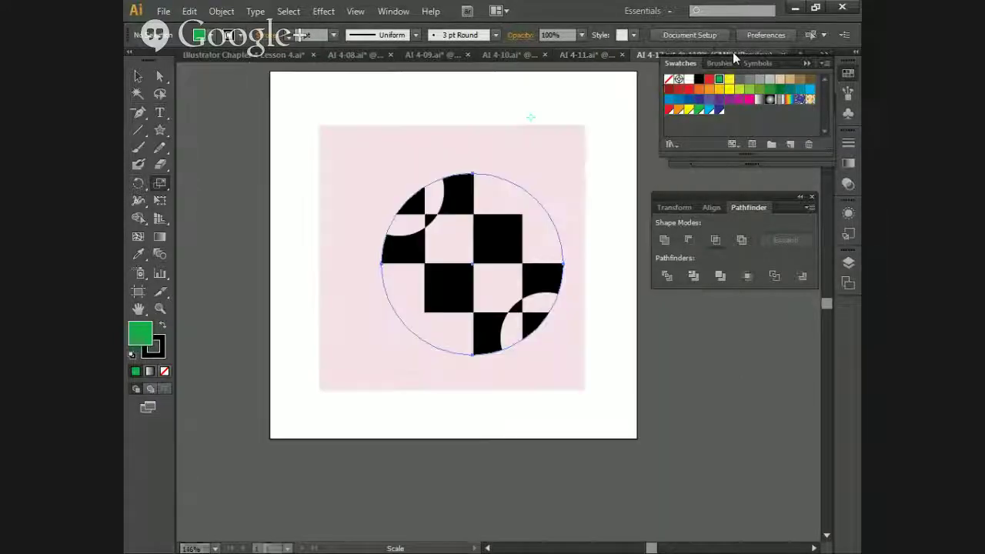